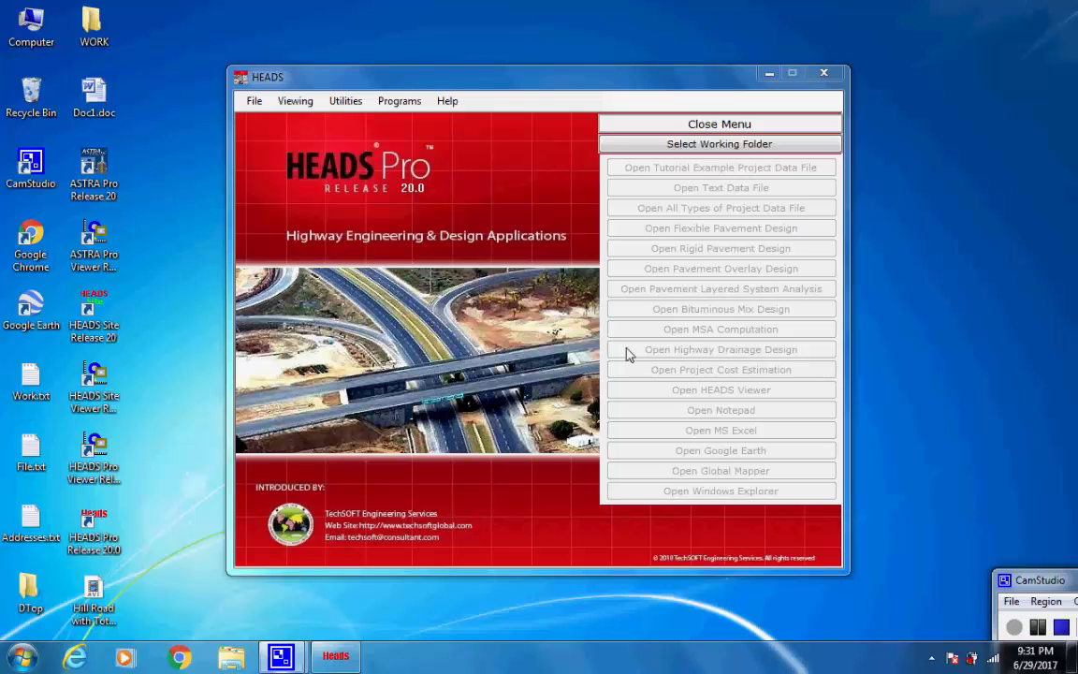
Set the working folder to the Work folder on the desktop.
click(255, 103)
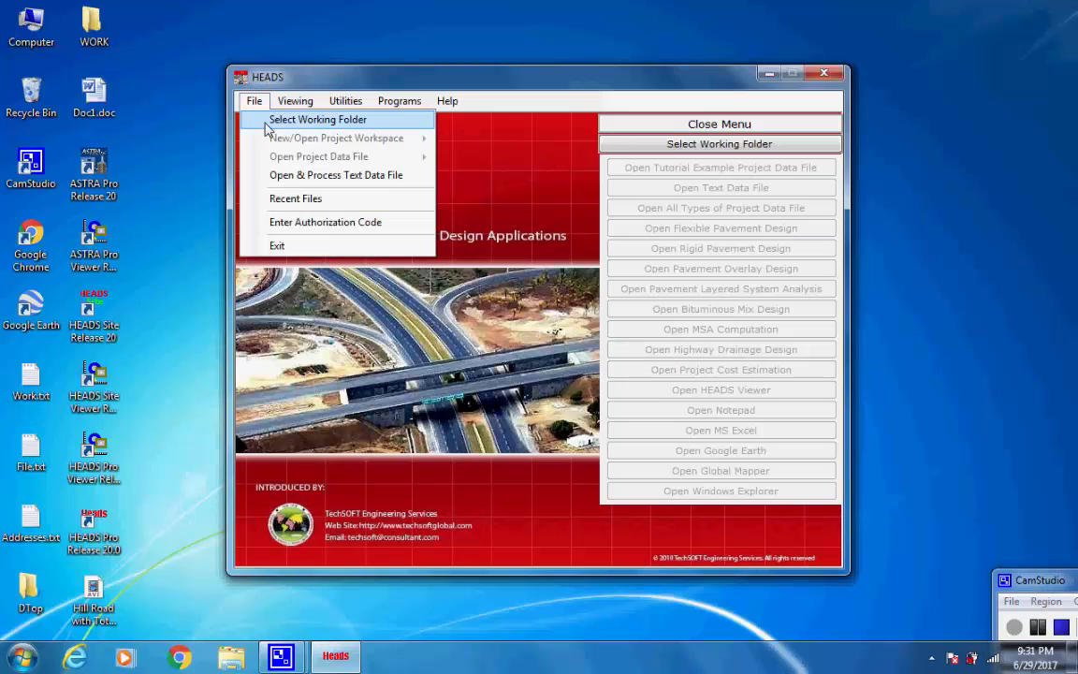
click(339, 118)
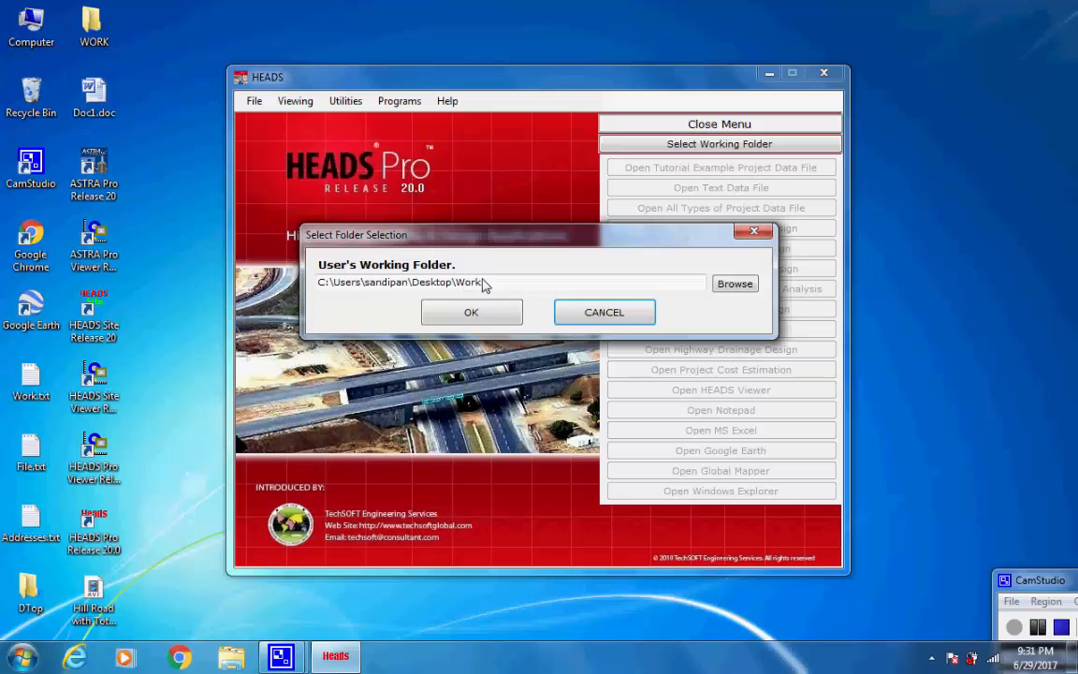
drag(481, 281, 420, 286)
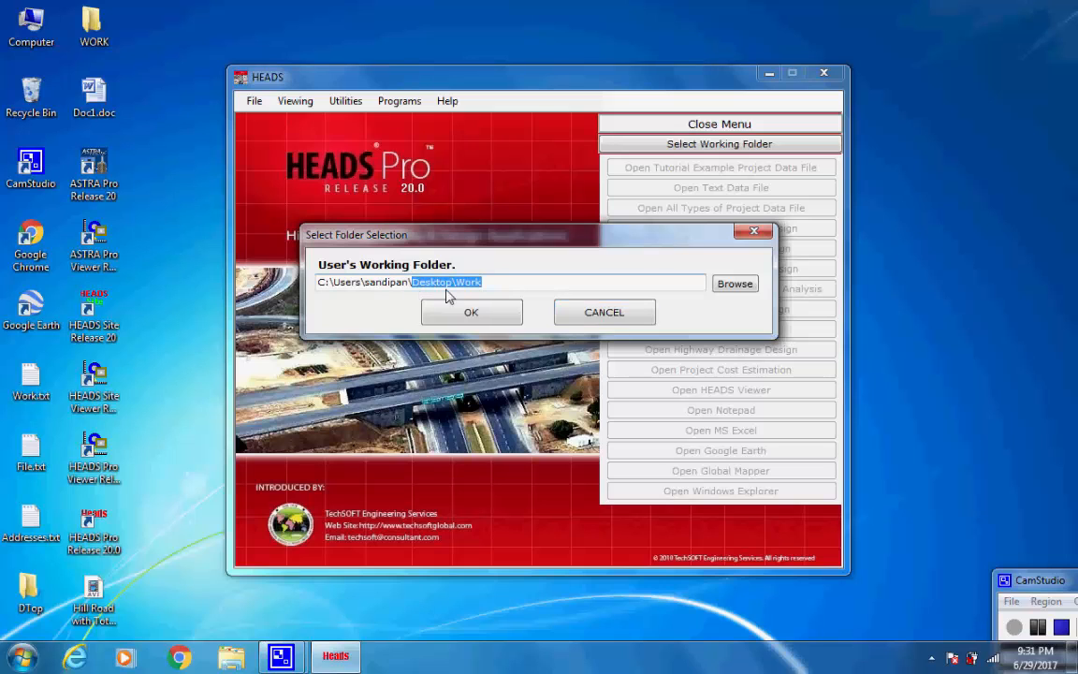
click(491, 285)
click(472, 312)
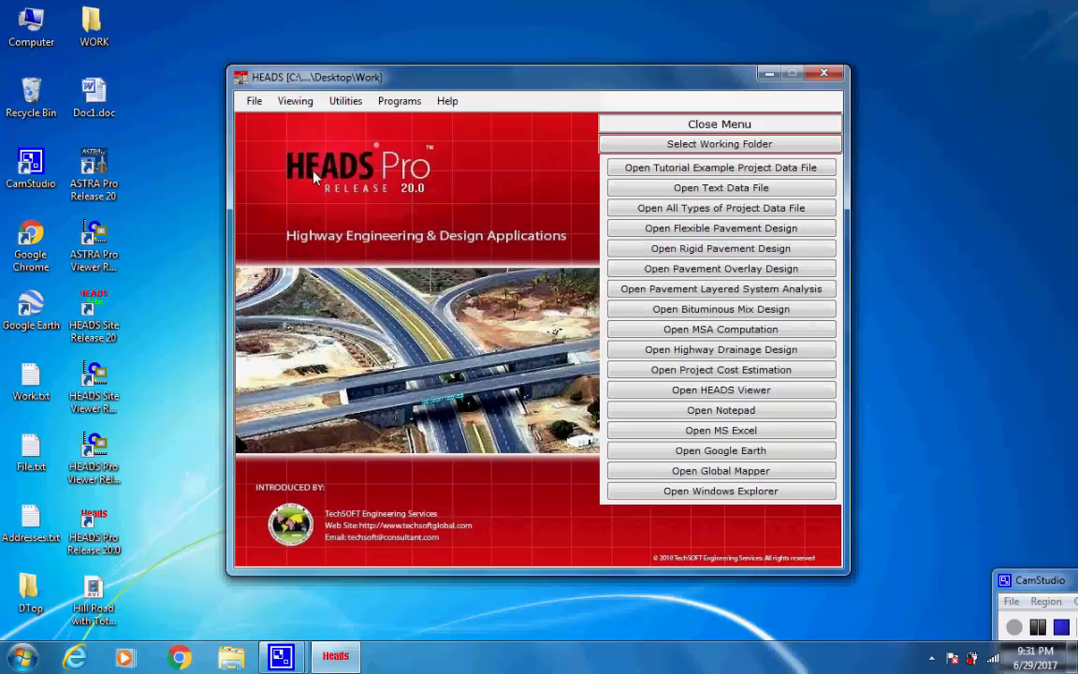
Open a project workspace for Uniform Section Hill Road Design.
click(255, 102)
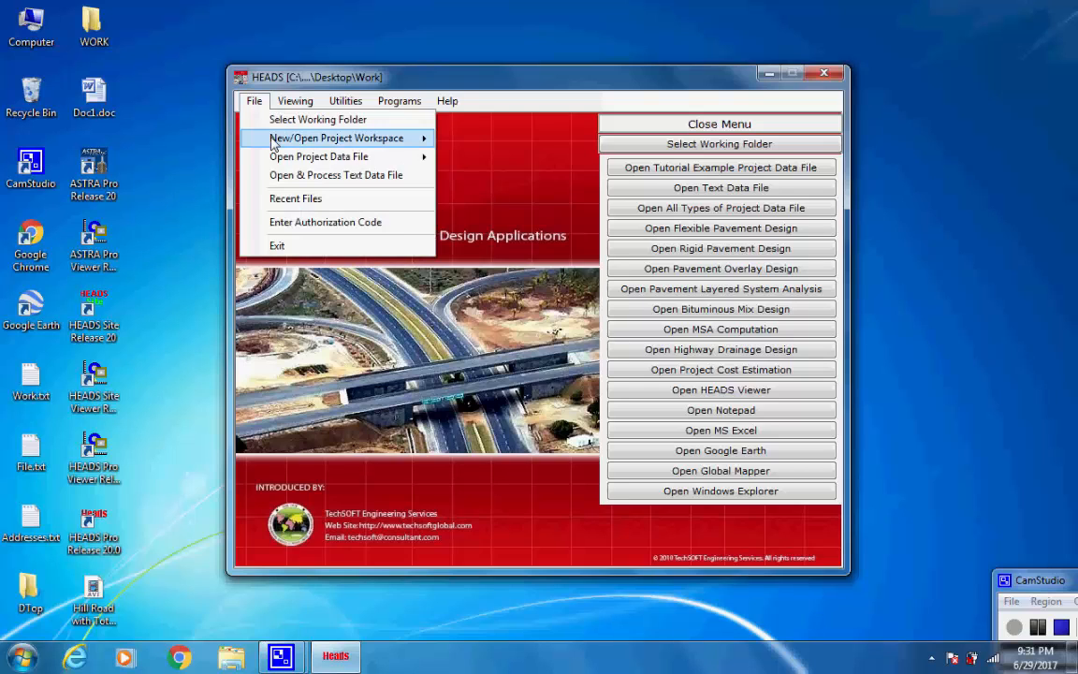
mouse_move(264, 137)
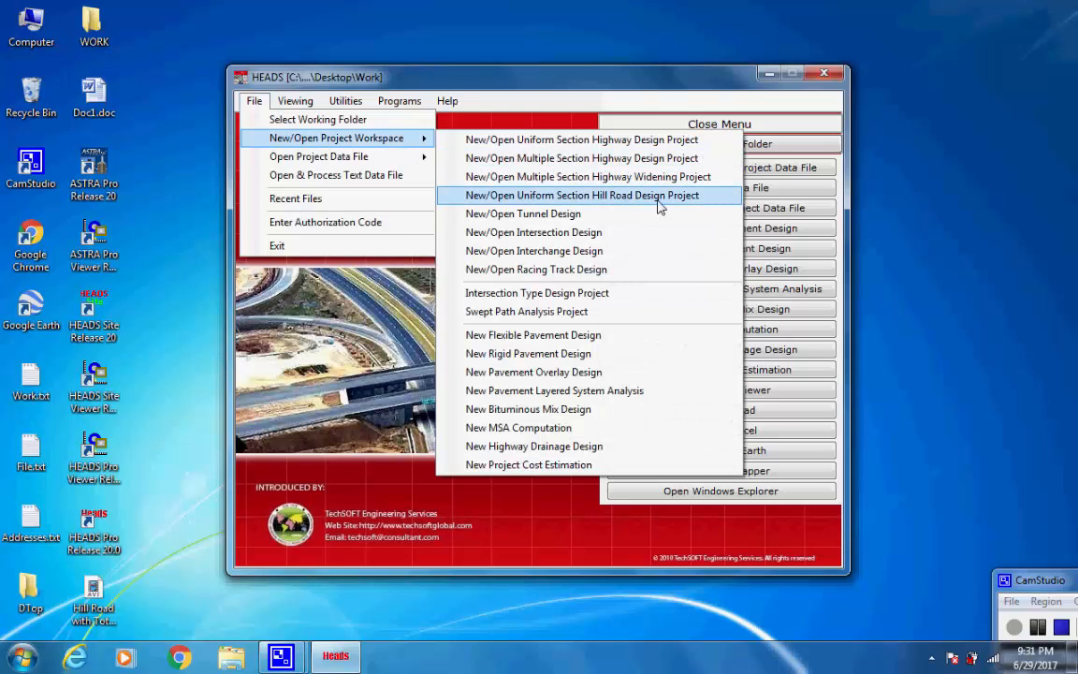
click(704, 196)
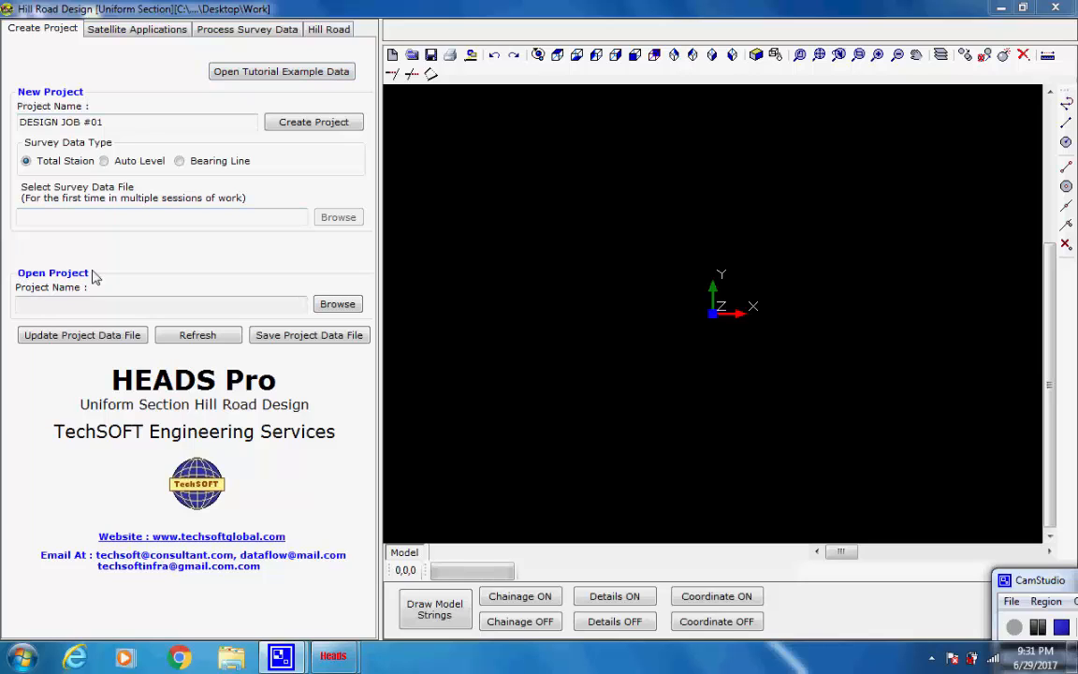
Choose the Auto Level survey data type and load the tutorial example data for the hill road project.
click(104, 161)
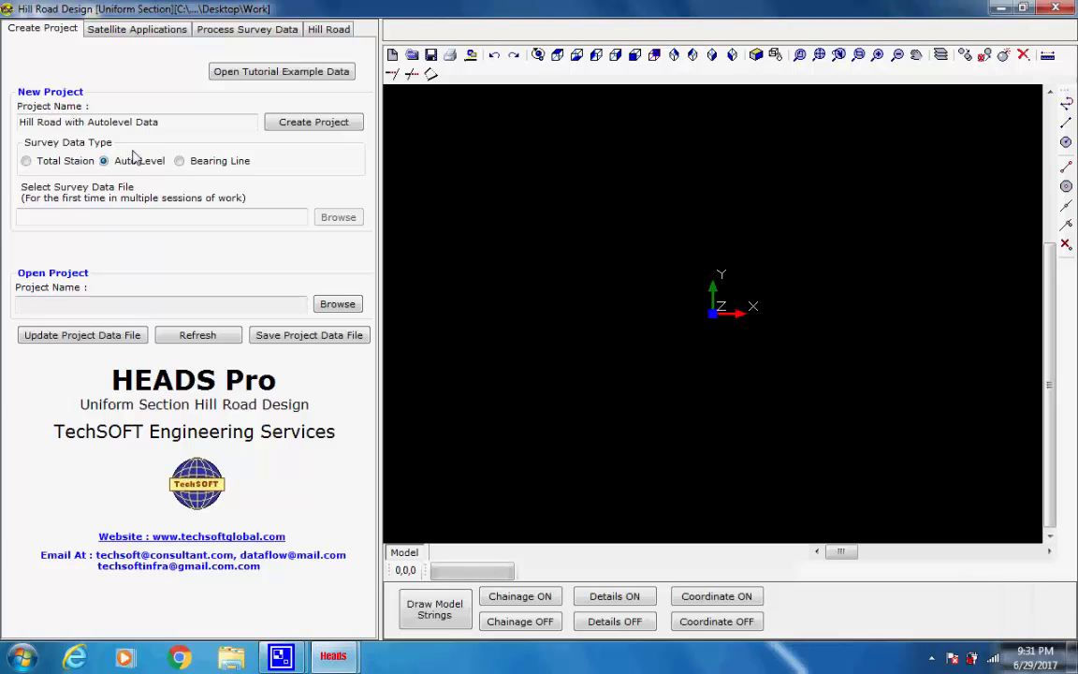
click(257, 75)
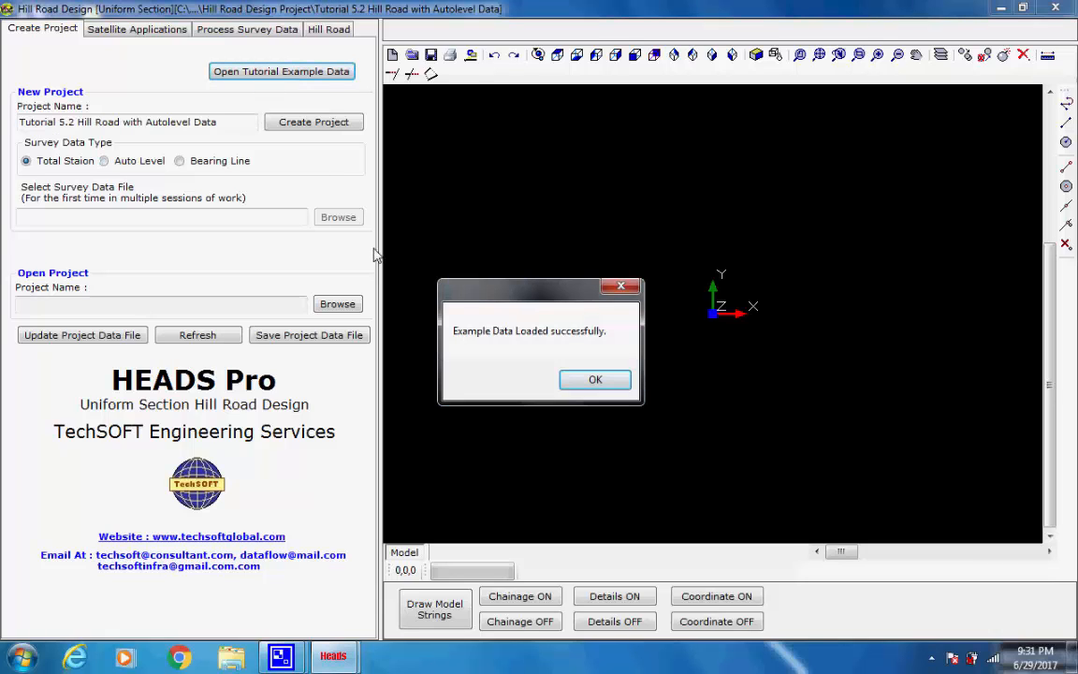
click(593, 381)
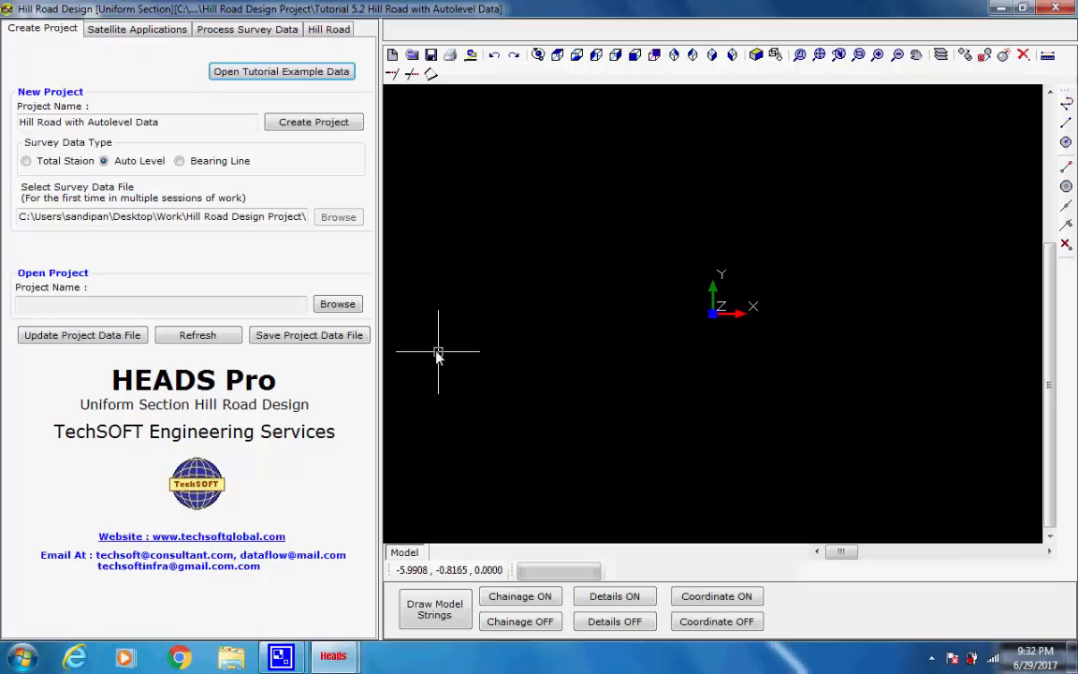
Open the horizontal alignment coordinate input data for the ground model using HALIGN Coordinate Inputs [Traverse IPs].
click(148, 31)
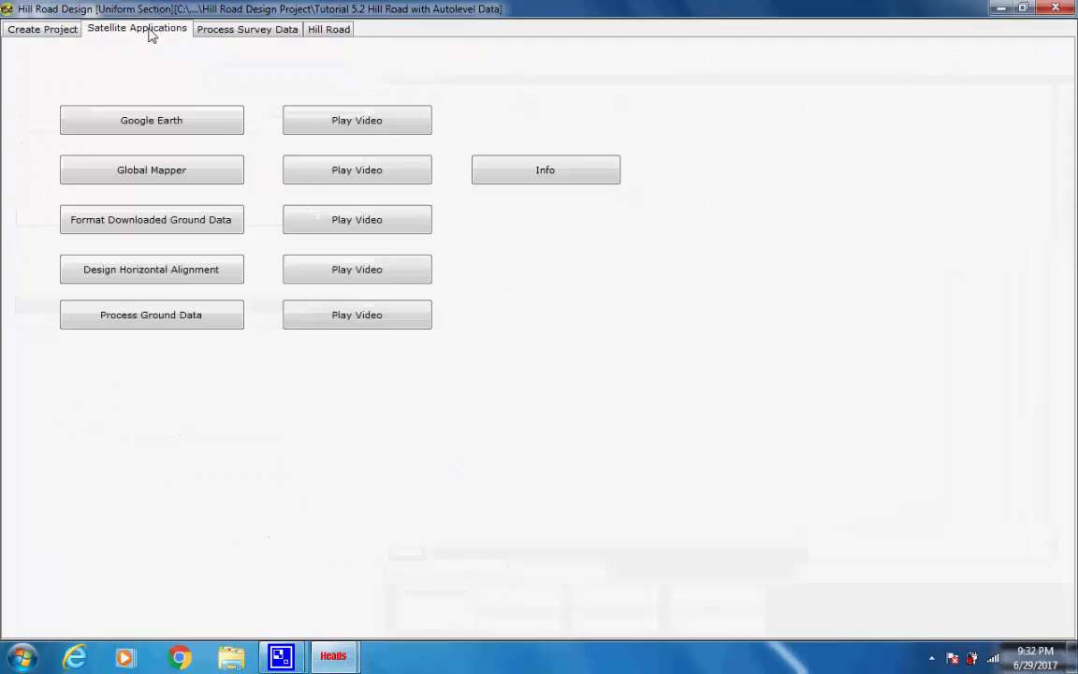
click(228, 33)
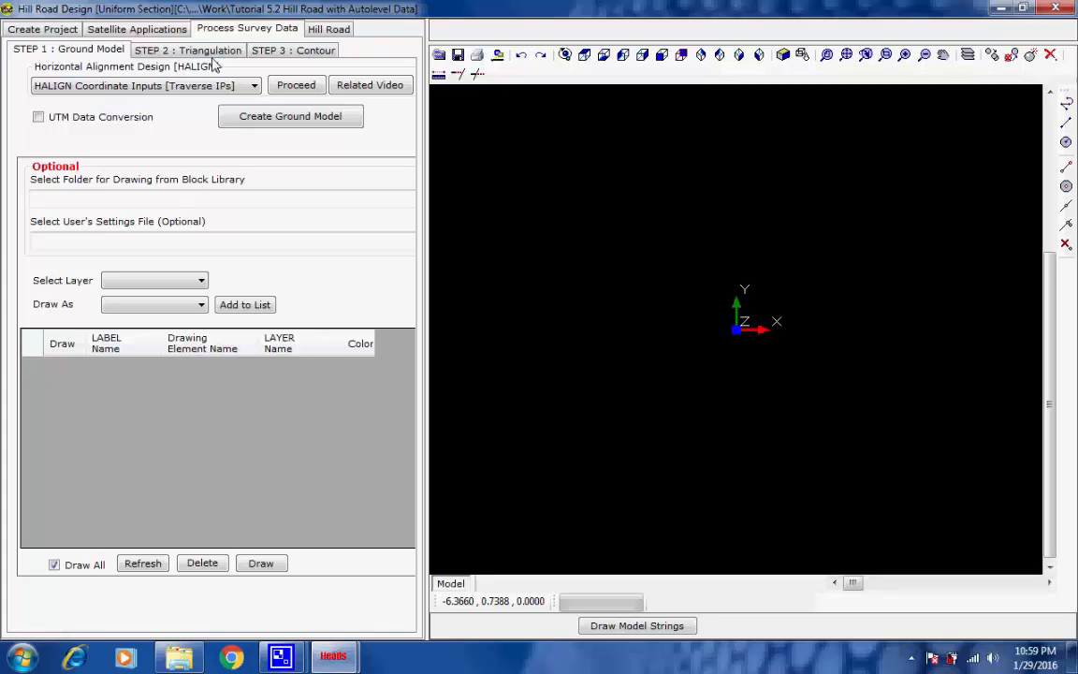
click(253, 85)
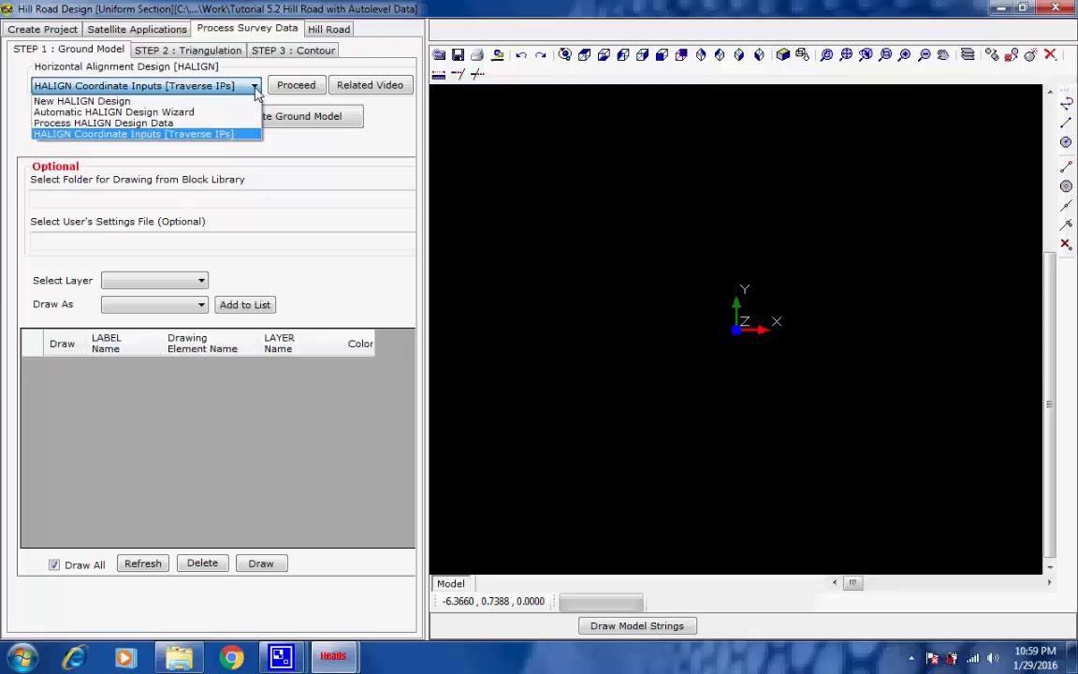
click(245, 137)
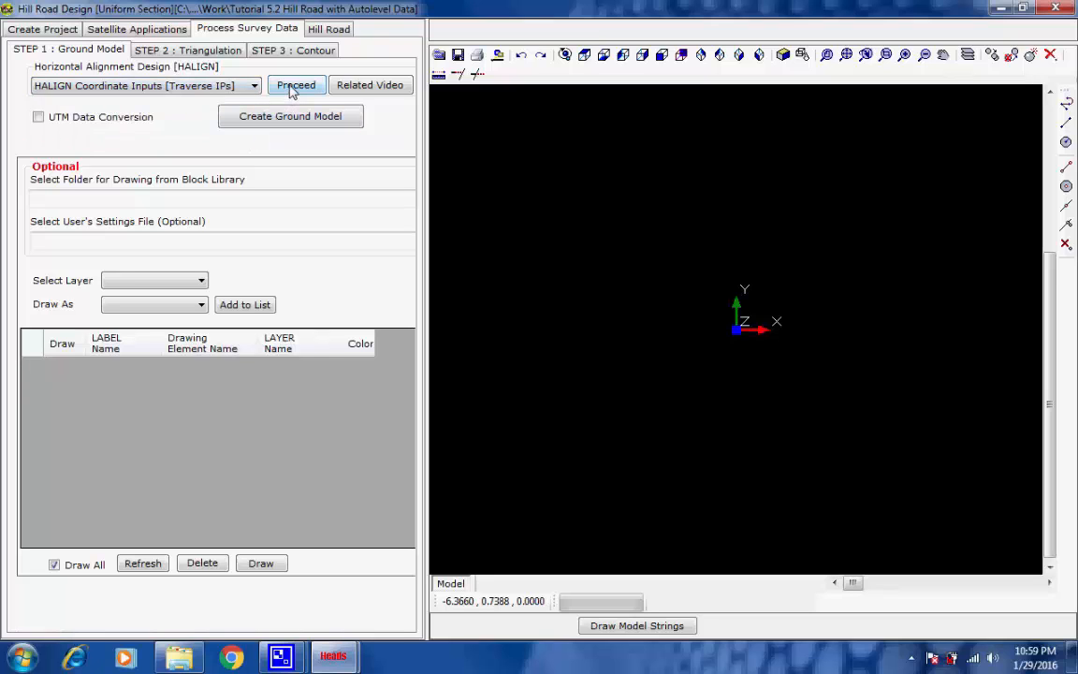
click(296, 86)
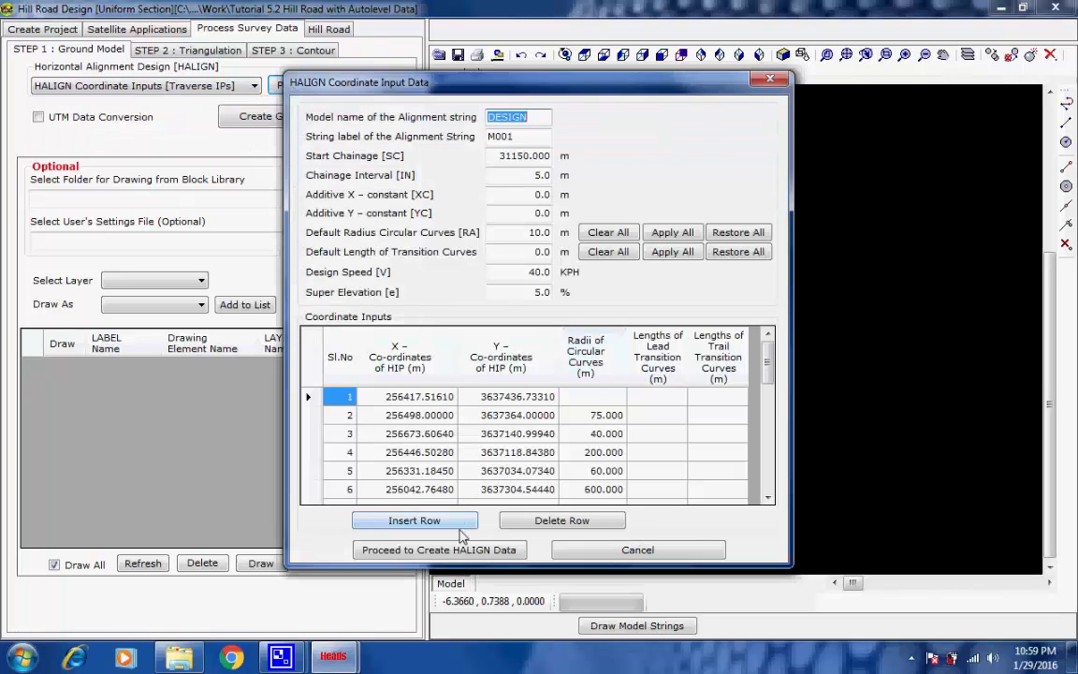
Review the alignment string names, chainage settings, additive constants, default curve values, design speed and superelevation of the HALIGN input.
click(536, 122)
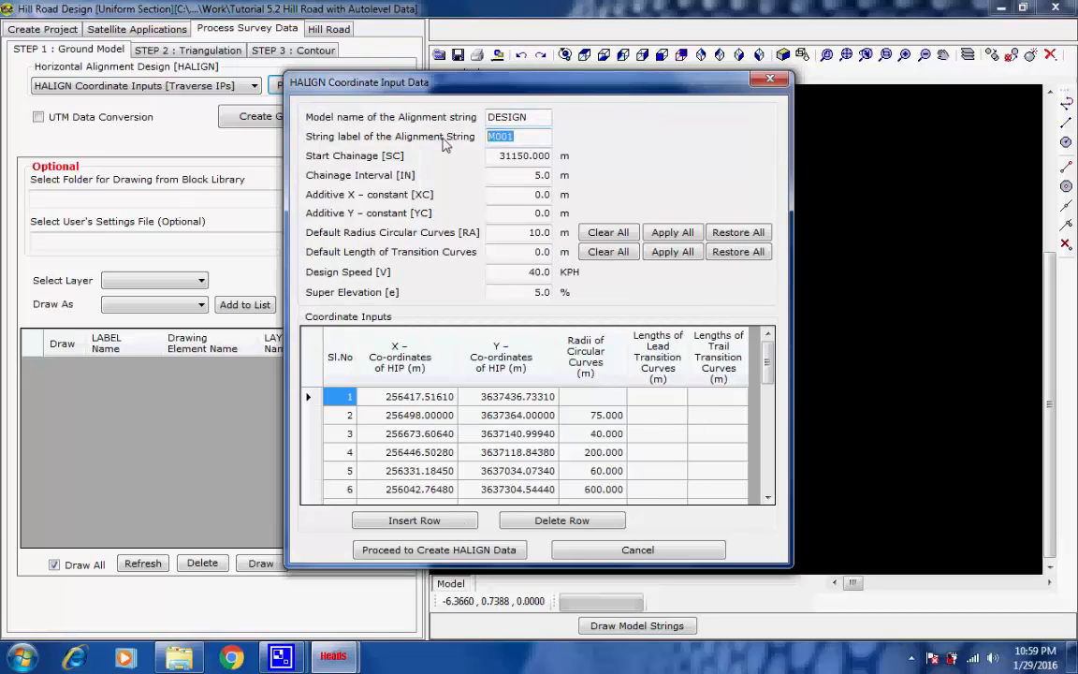
double_click(552, 158)
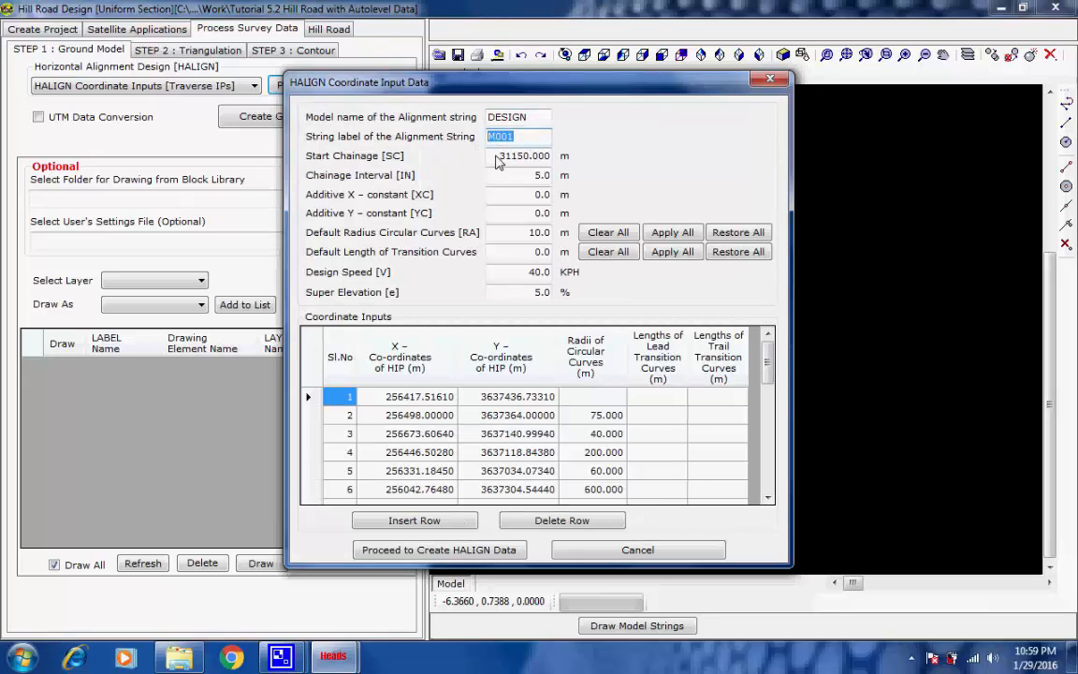
click(533, 195)
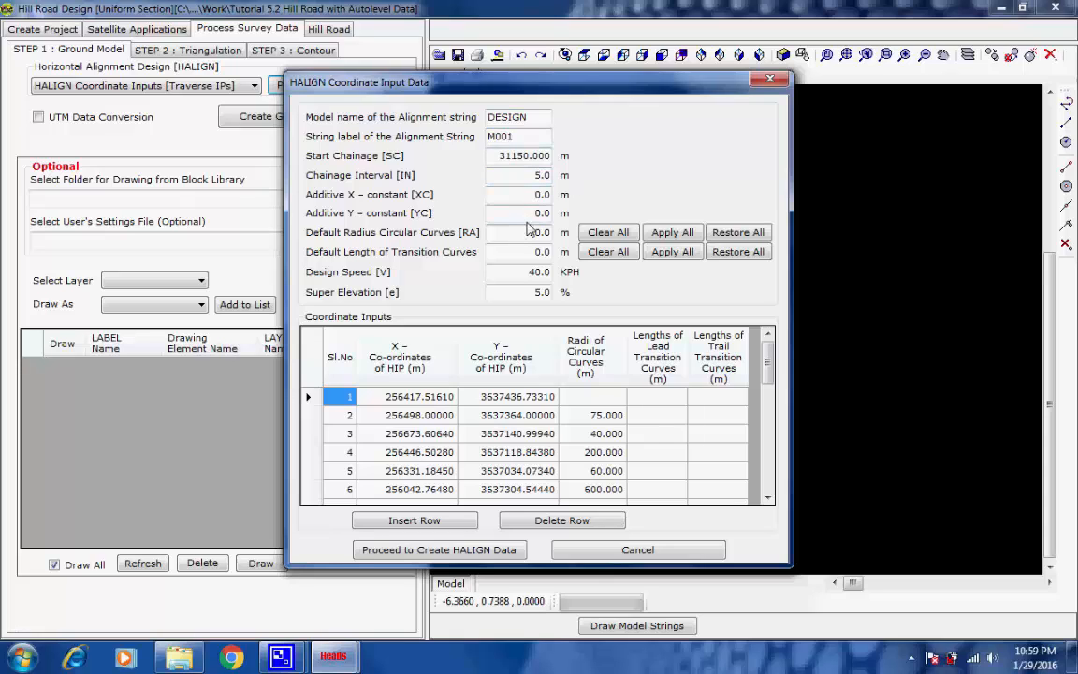
click(531, 254)
click(530, 274)
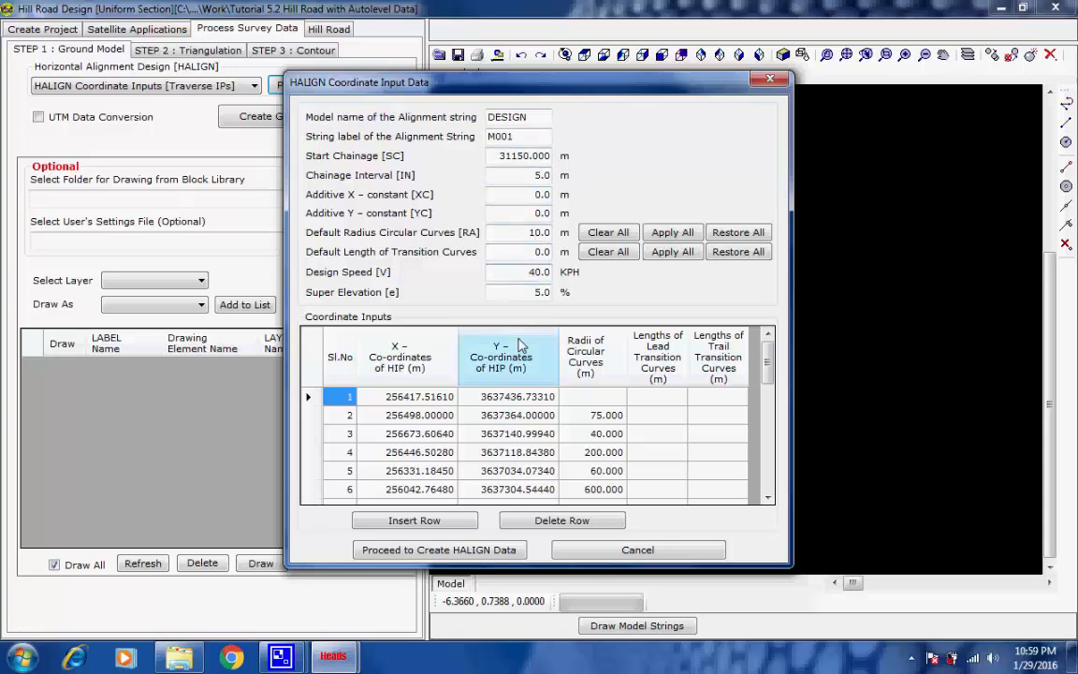
click(532, 293)
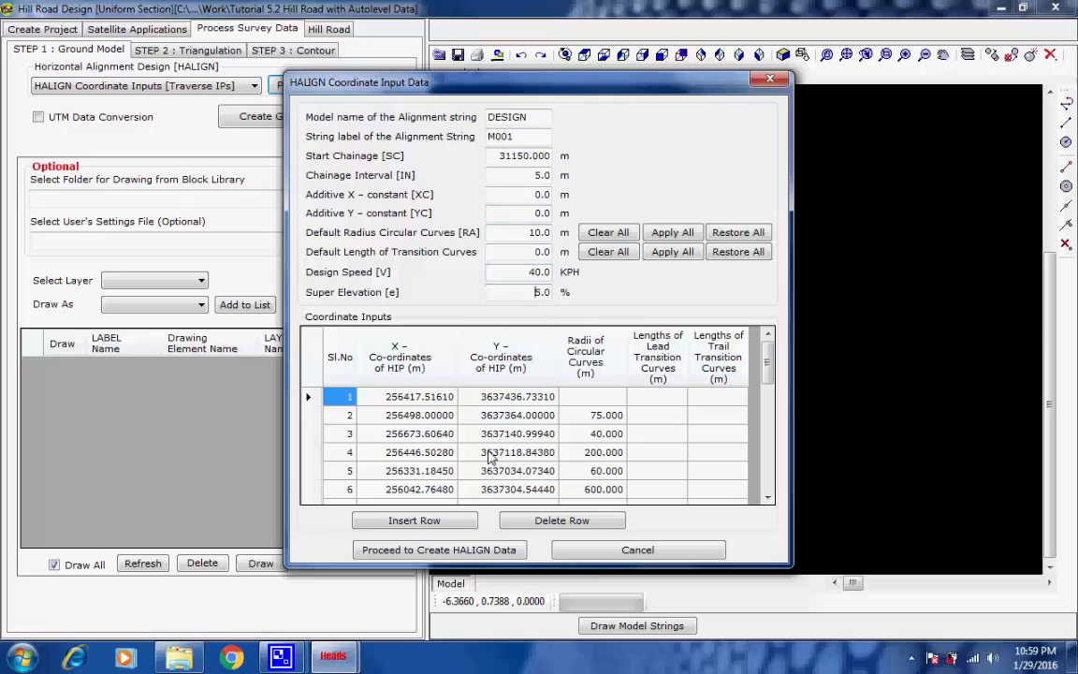
Create the HALIGN data from the coordinate inputs with ProHalign and process the horizontal alignment with Halign.
click(446, 552)
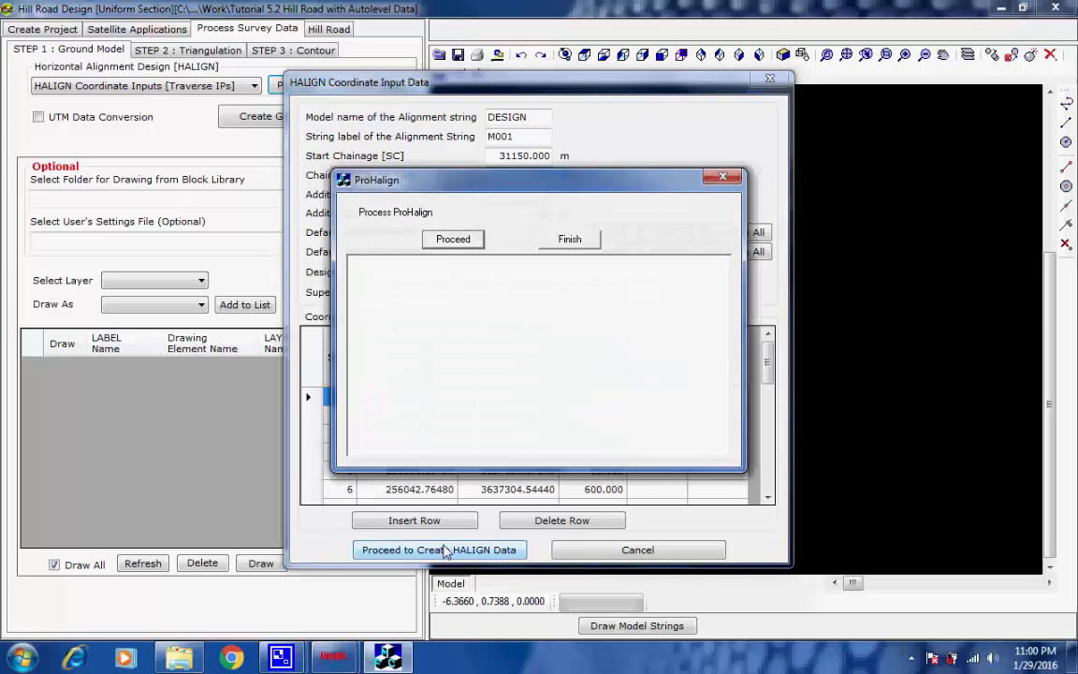
click(471, 240)
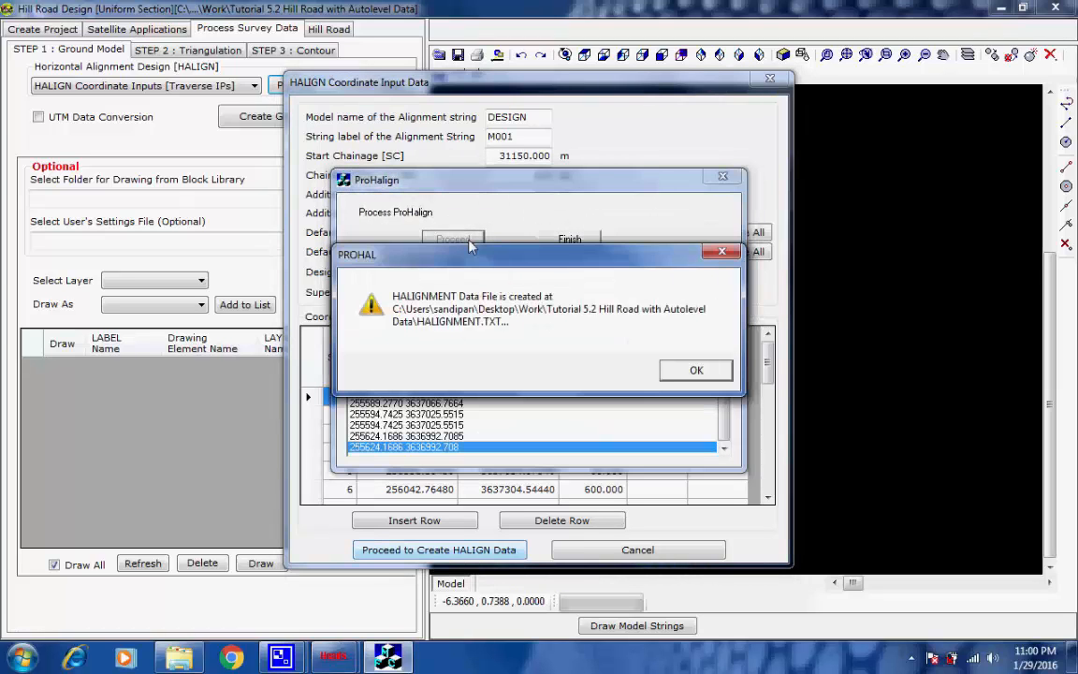
click(680, 372)
click(578, 242)
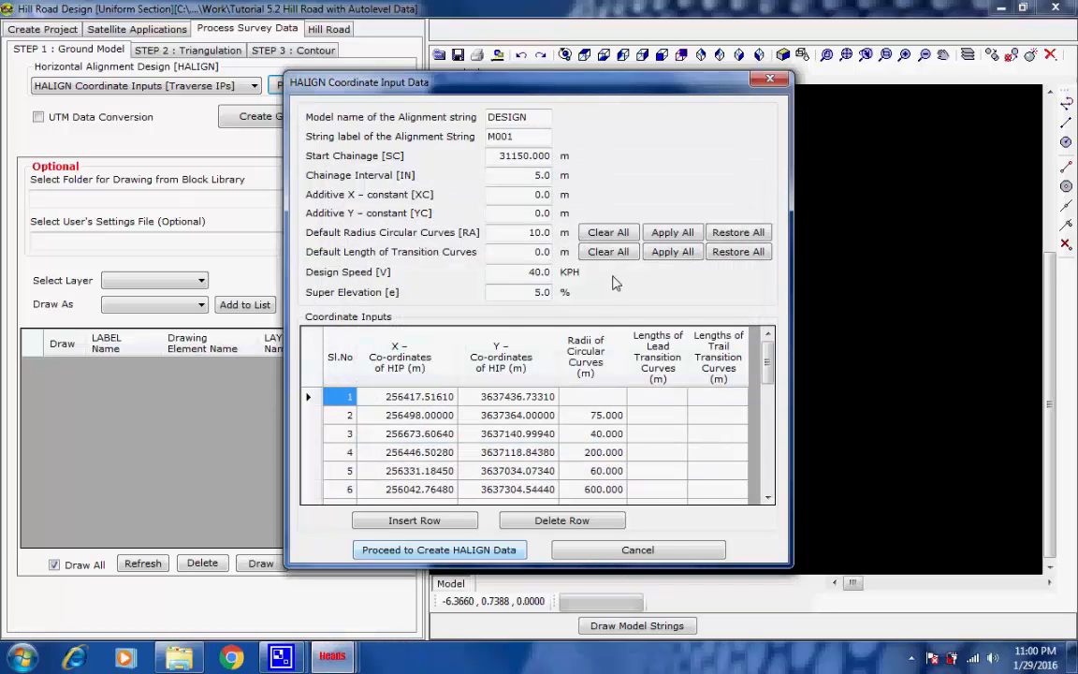
click(448, 235)
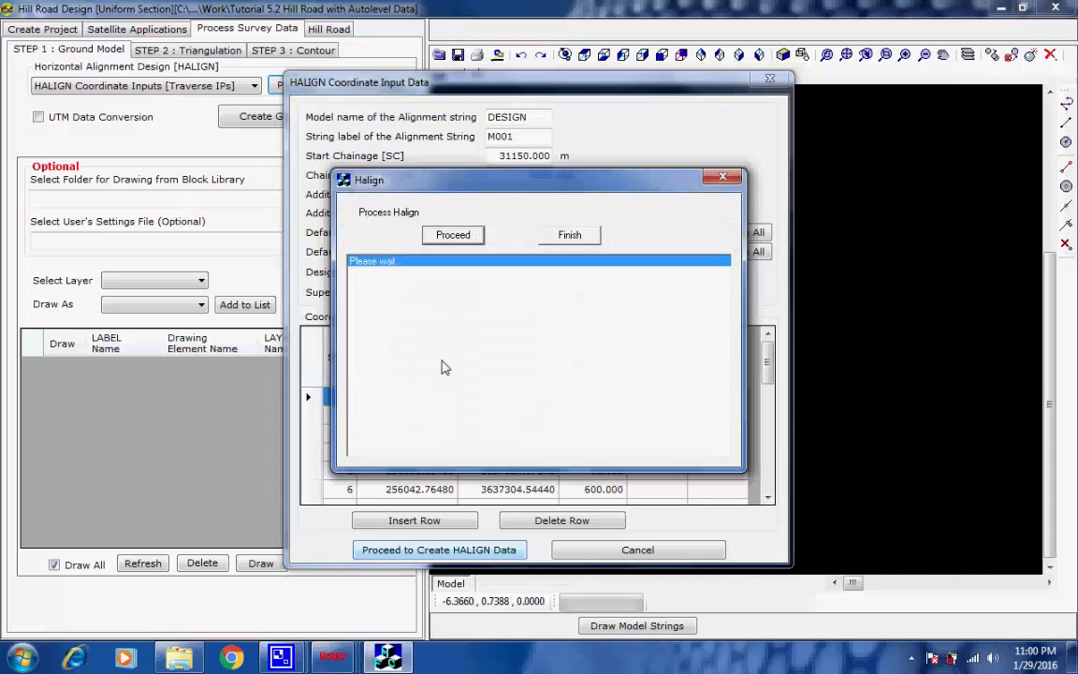
click(693, 364)
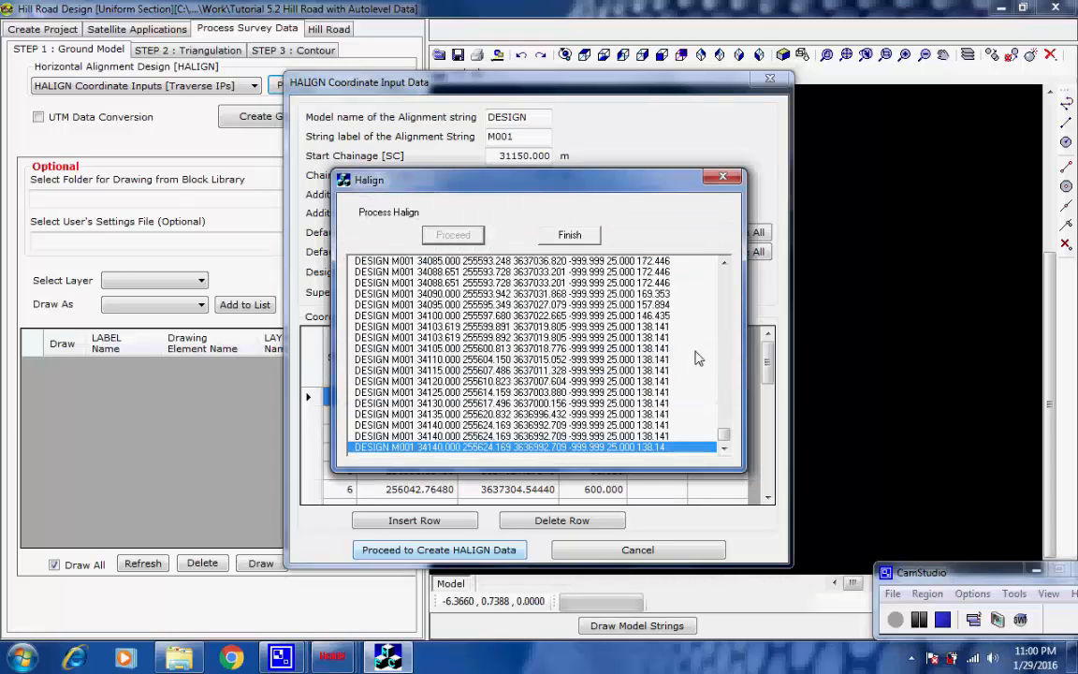
click(575, 235)
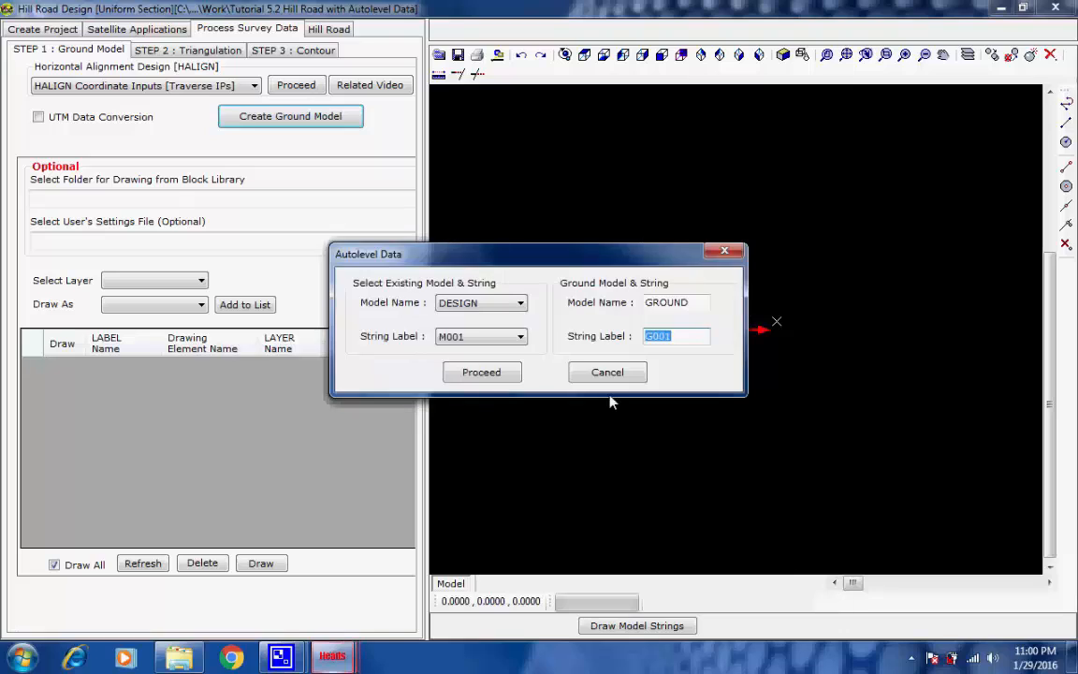
Format the Auto Level data TYPE 1 as CROSSECT.DGM for ground model GROUND, string G001, using alignment DESIGN, string M001.
click(502, 373)
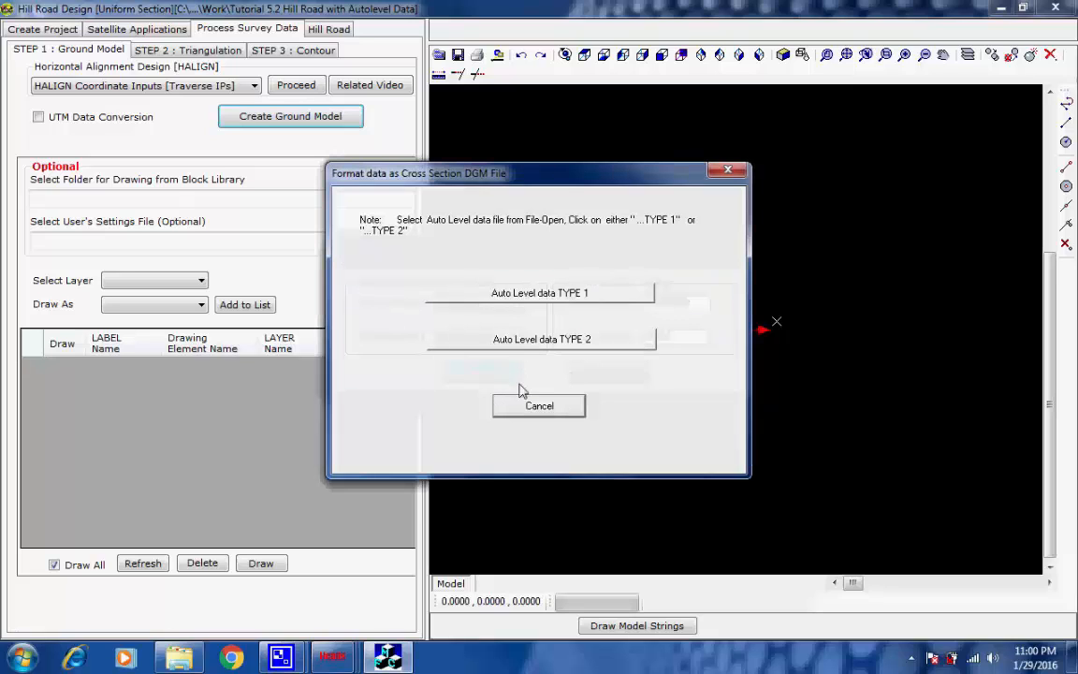
click(548, 294)
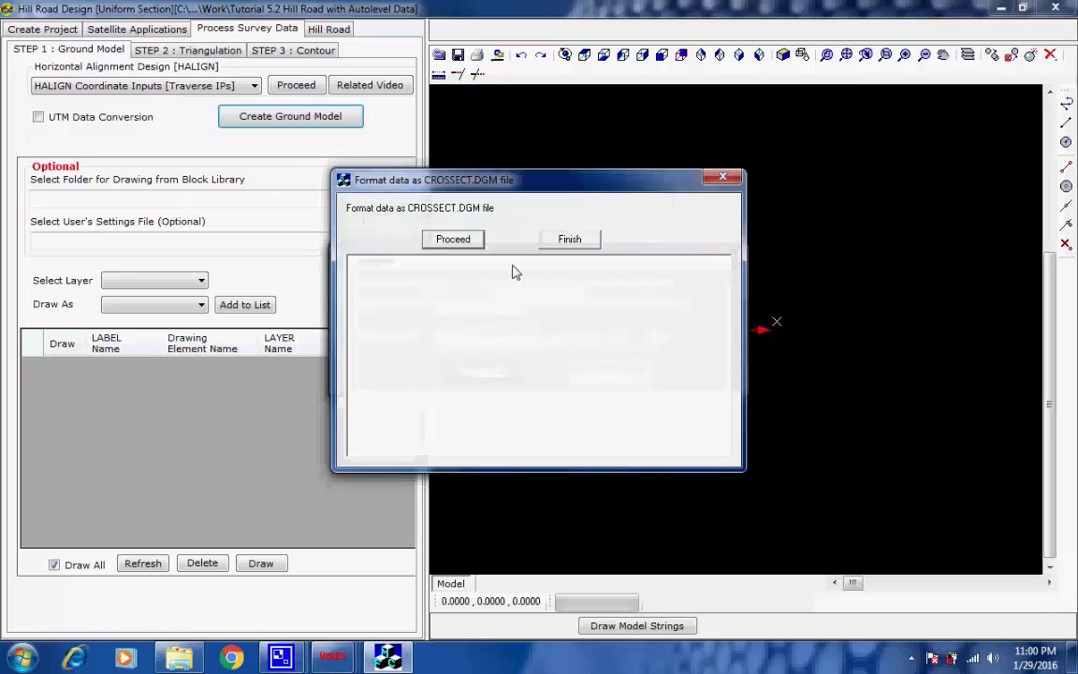
click(475, 241)
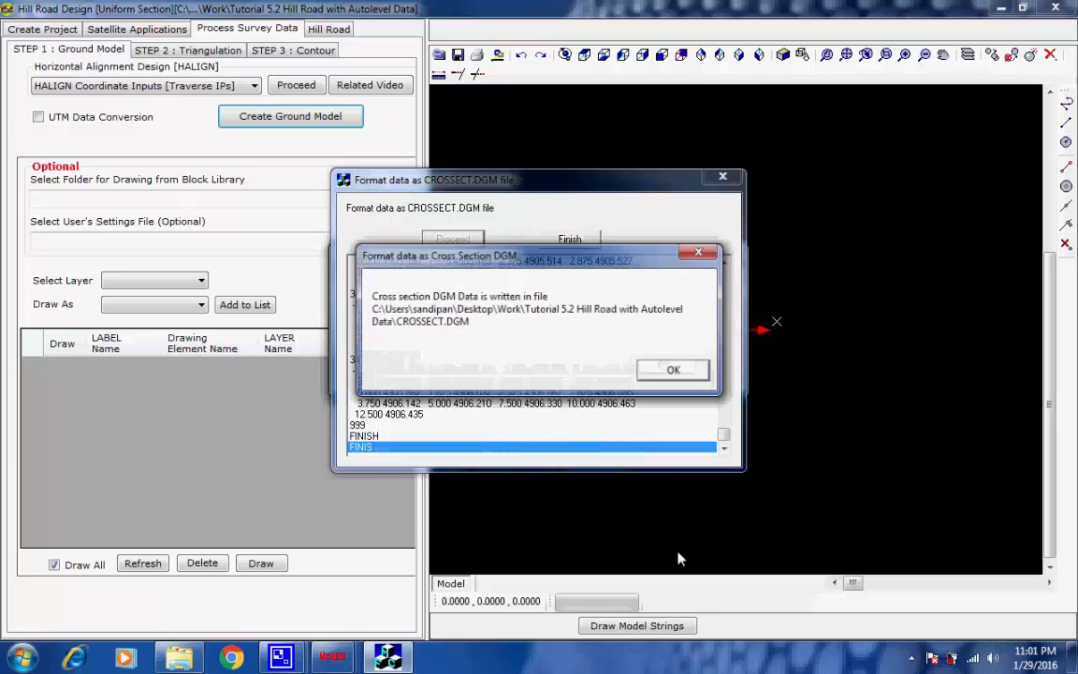
click(674, 370)
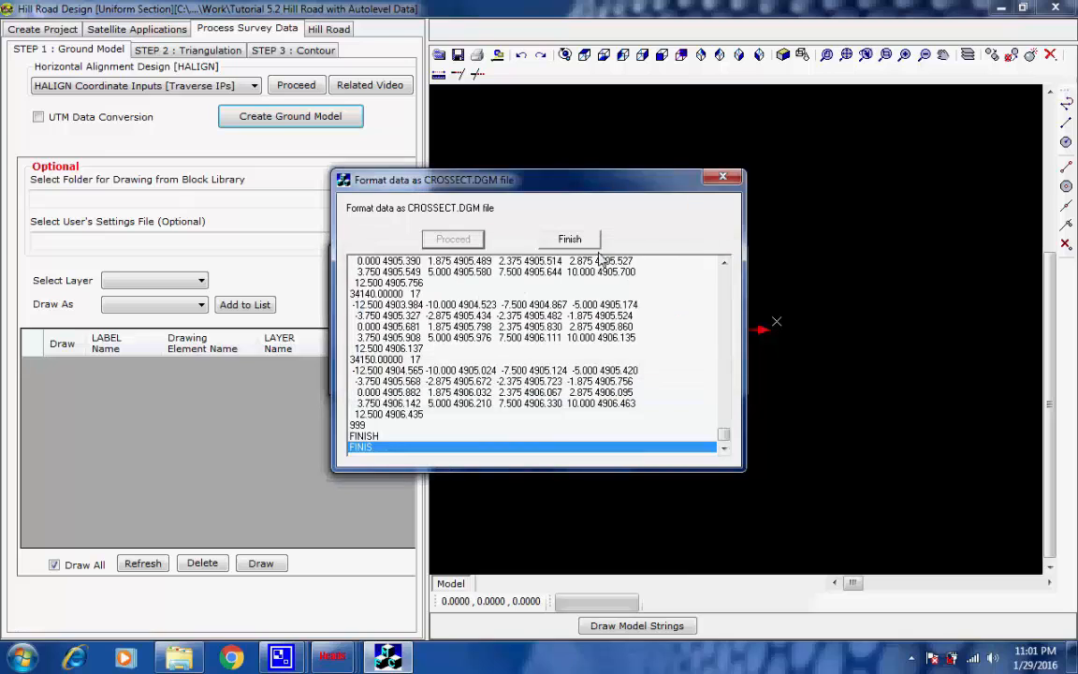
click(582, 241)
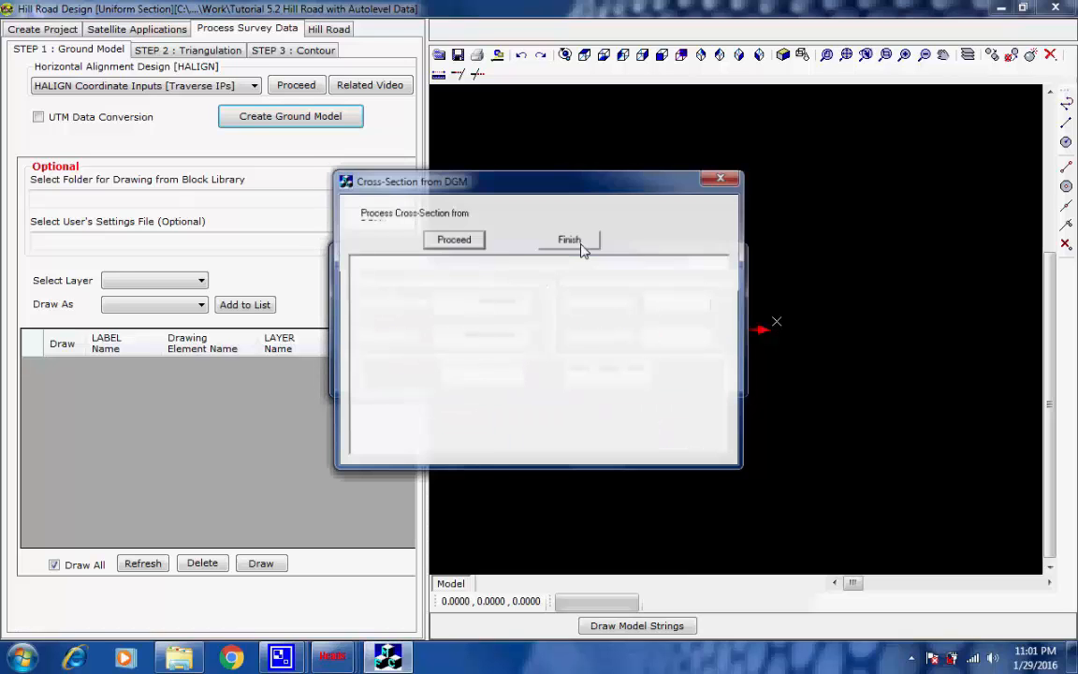
Process the cross-sections from the DGM data to generate the ground model strings.
click(455, 241)
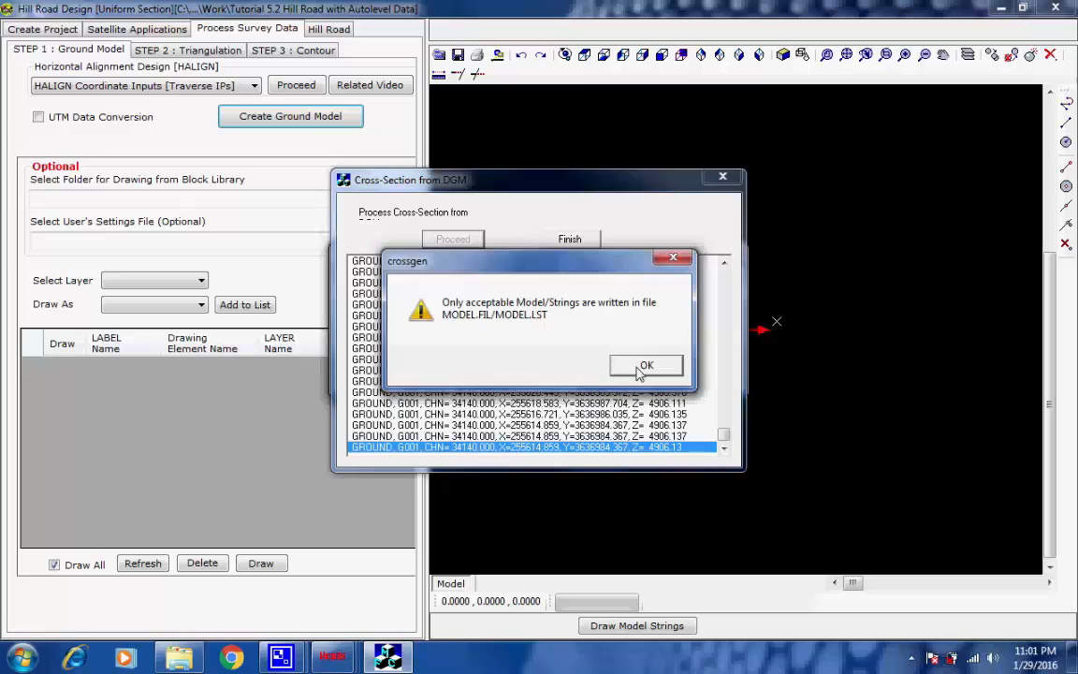
click(645, 365)
click(587, 241)
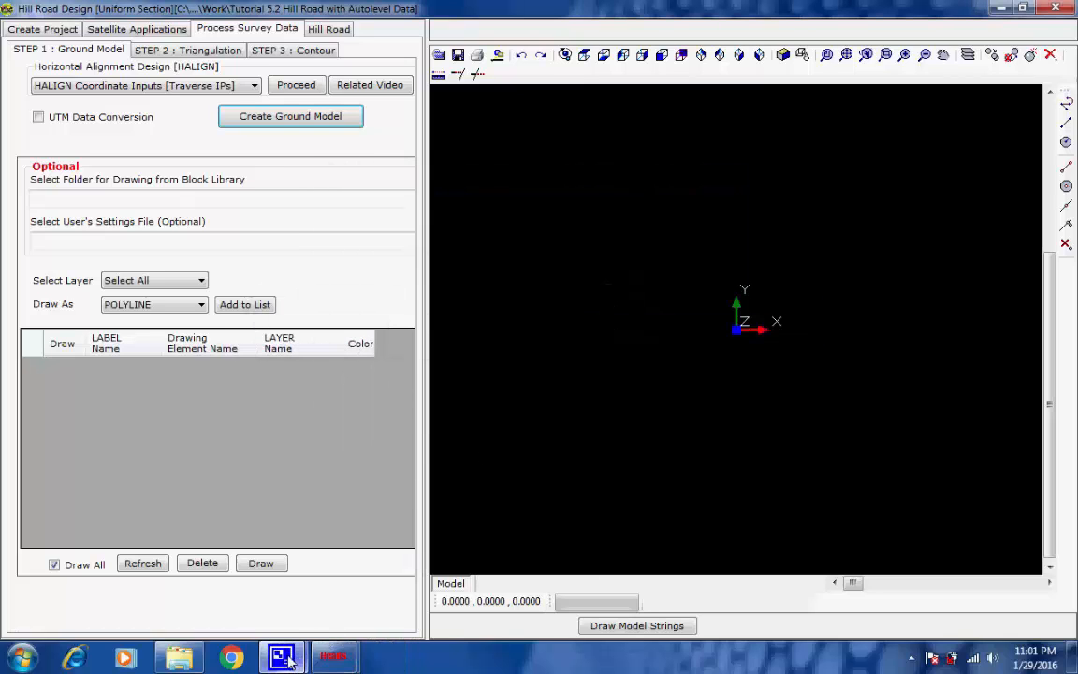
Apply dark green to all ground strings, G001 and GLST, and draw them as polylines.
click(365, 367)
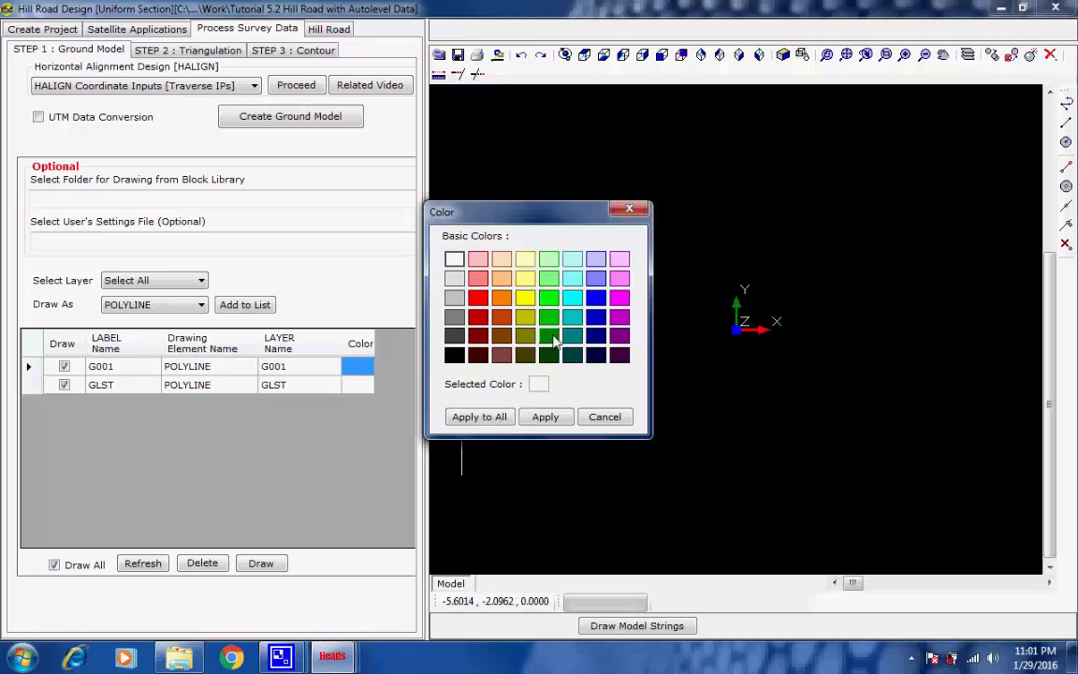
click(551, 337)
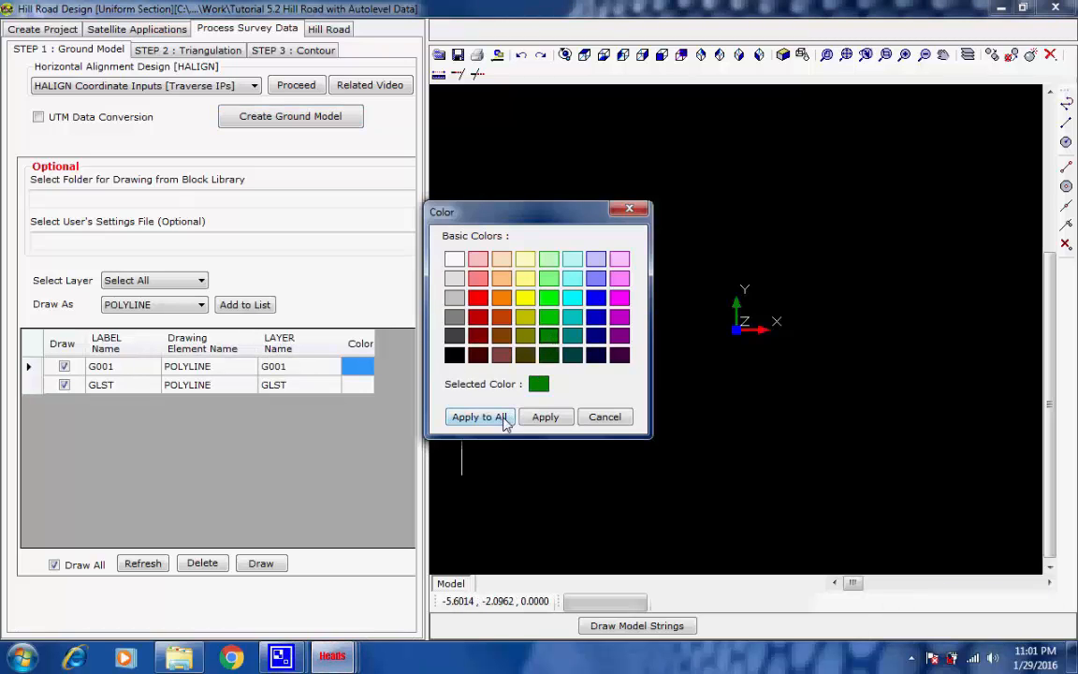
click(455, 417)
click(261, 566)
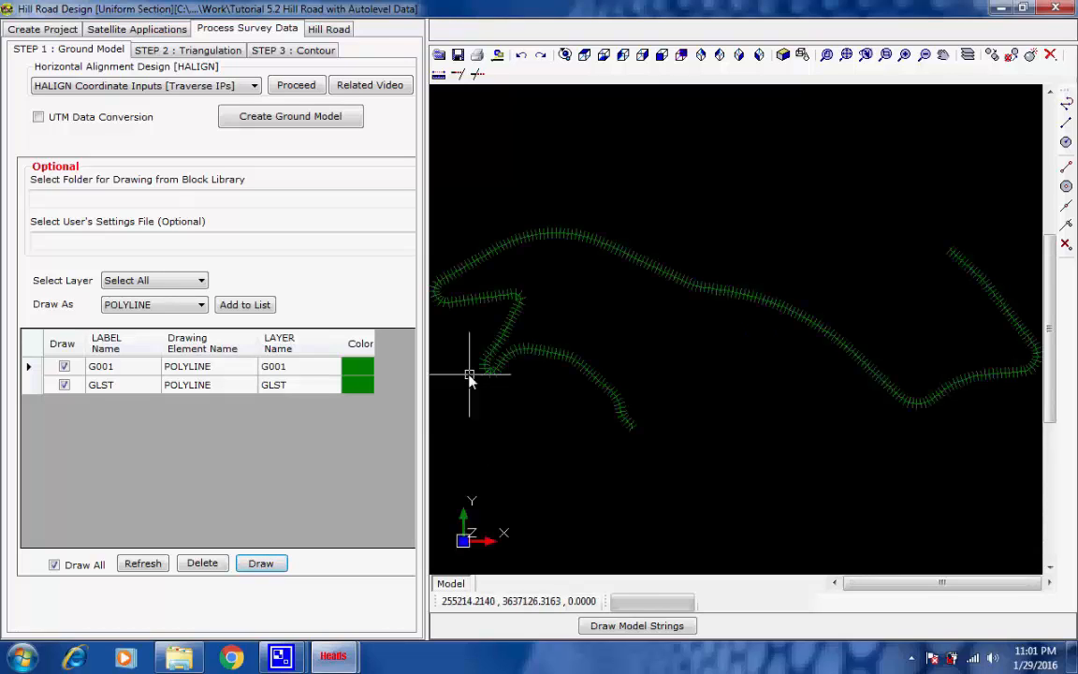
Create the triangulation model from ground strings G001 and GLST with boundary model BOUND, string BDRY.
click(180, 52)
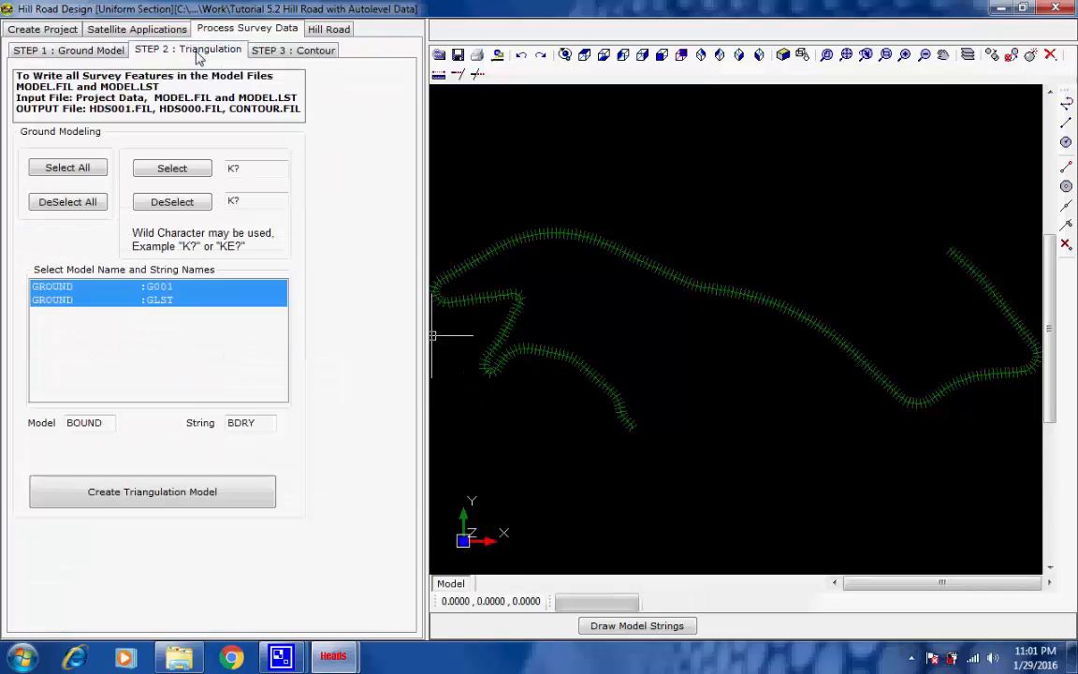
click(223, 499)
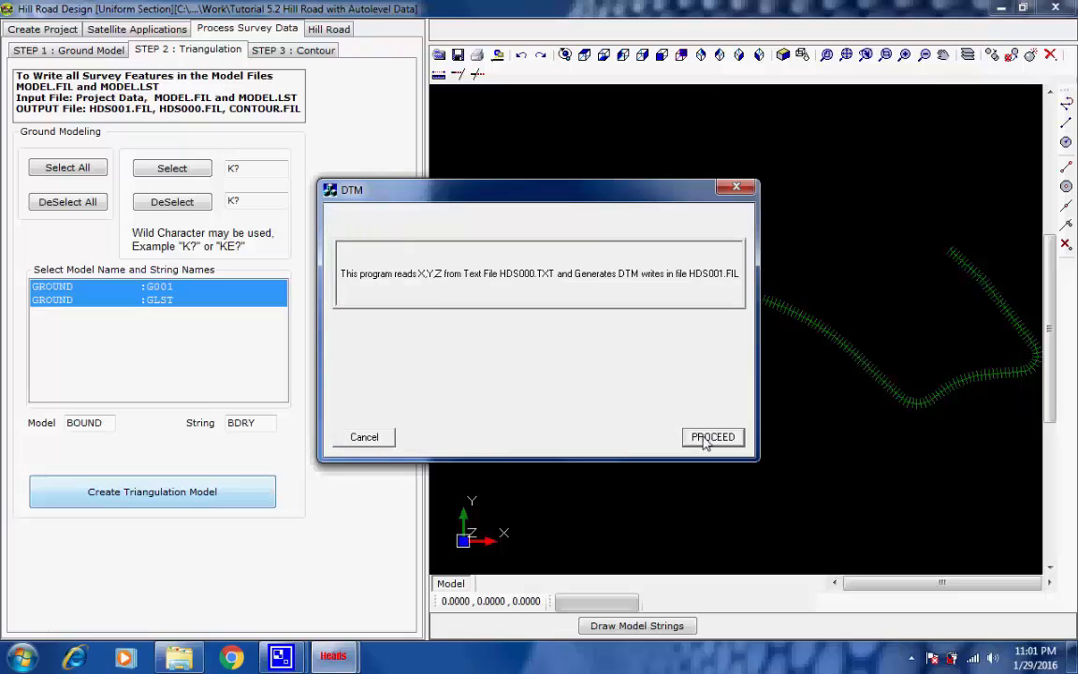
click(712, 437)
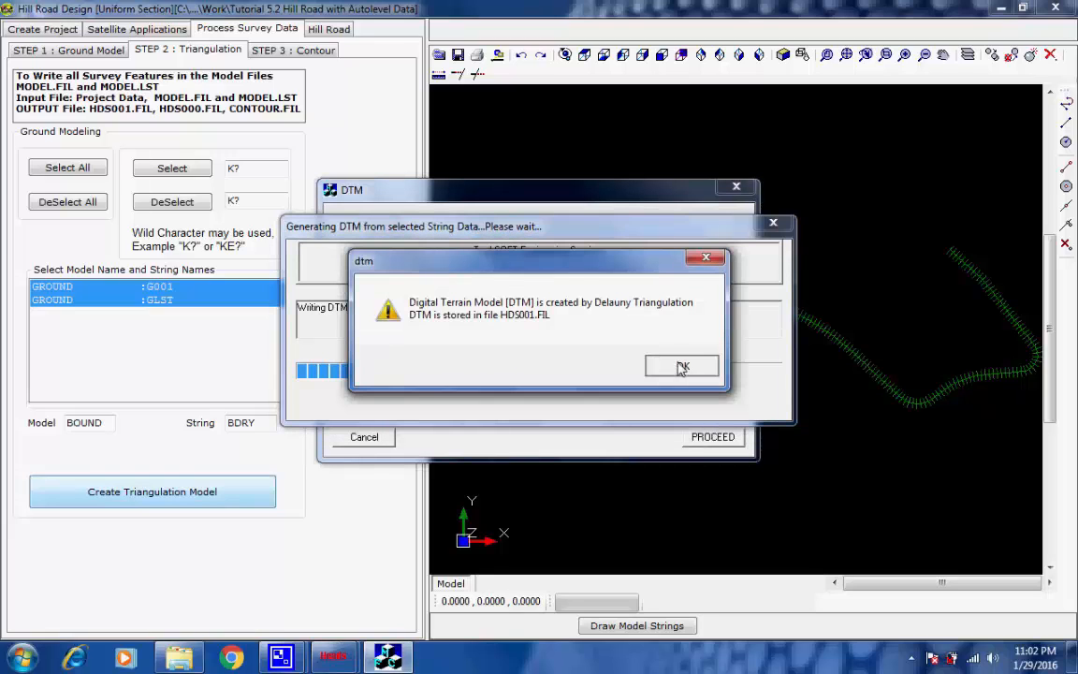
click(682, 367)
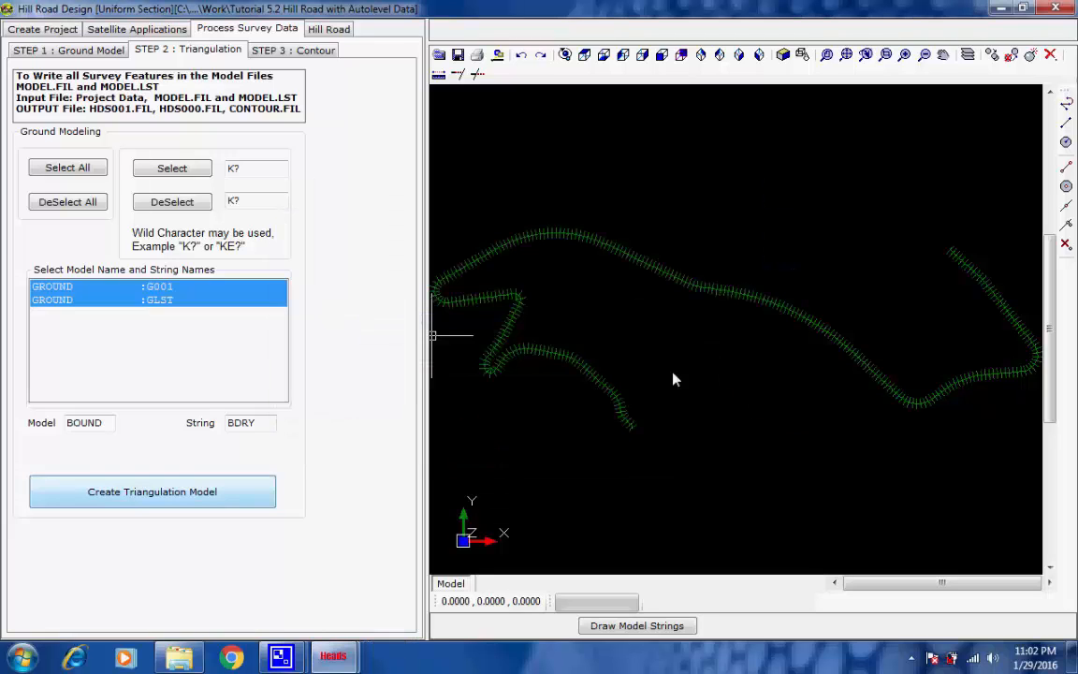
Create the contour model with increments of 1.0 for C001, 5.0 for C005 and 5.0 for ELEV text, and draw it.
click(293, 50)
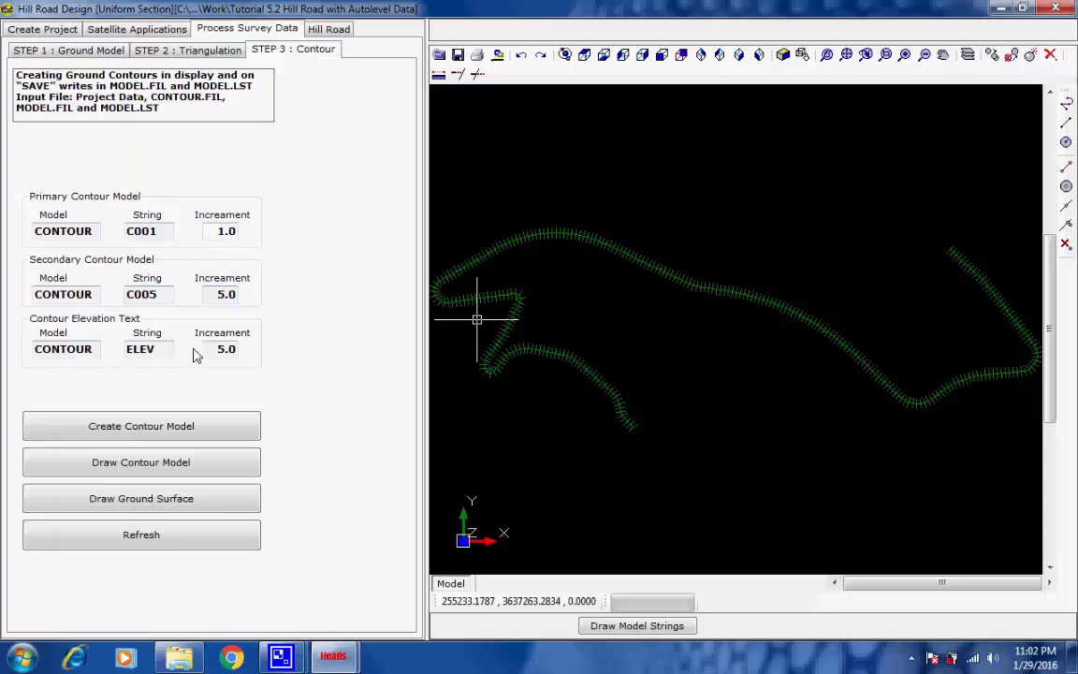
click(201, 432)
click(511, 355)
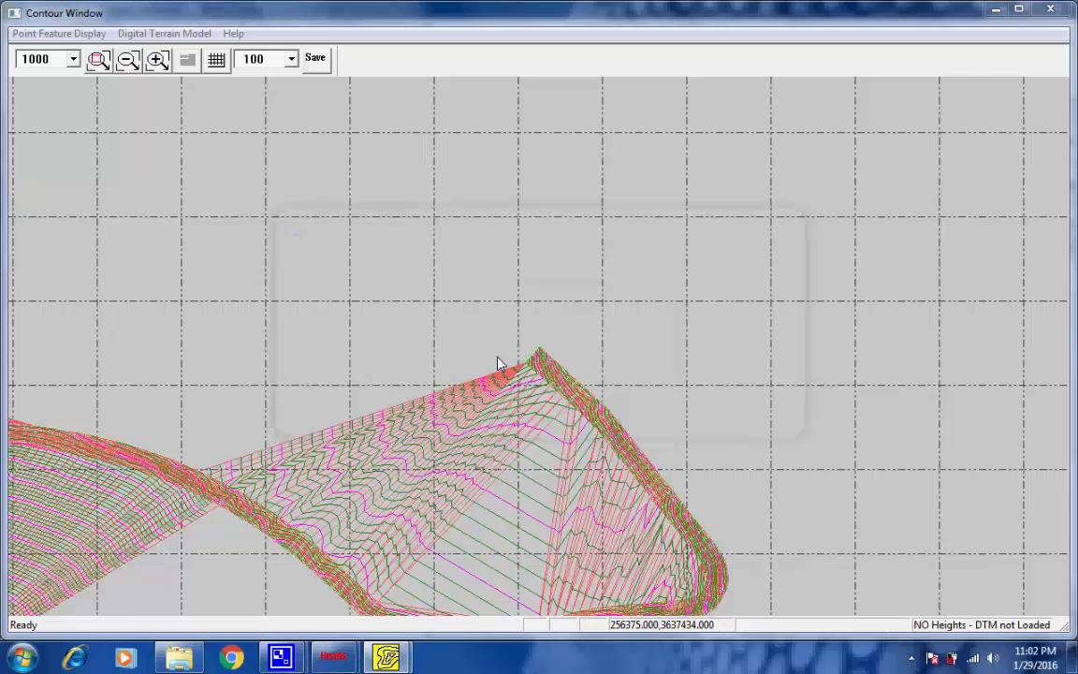
click(200, 422)
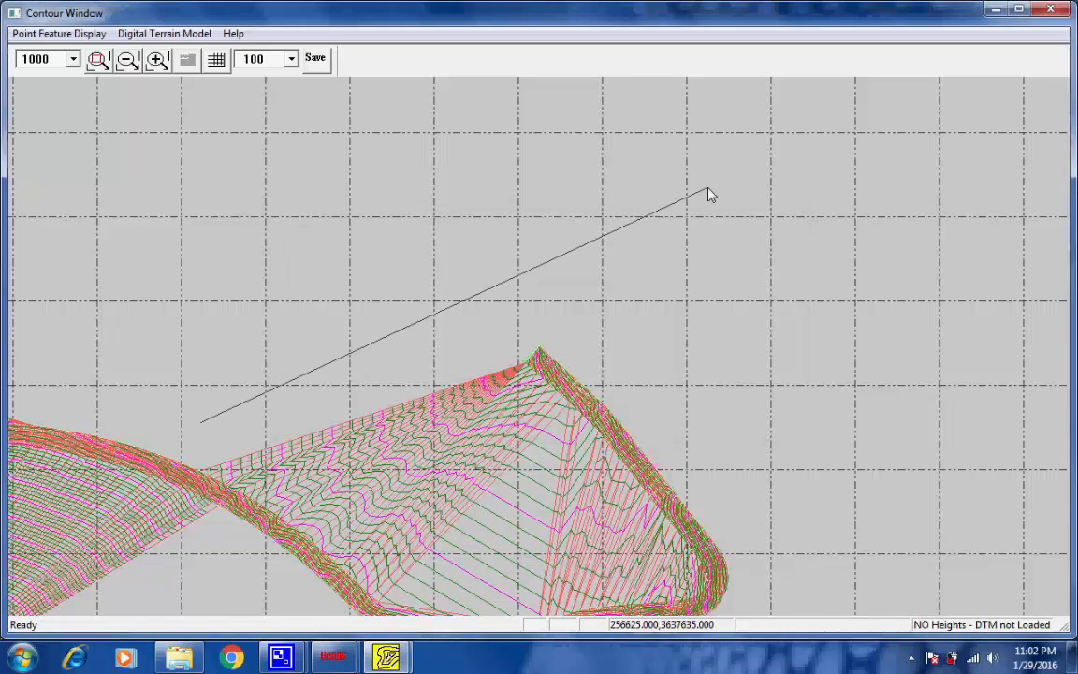
click(708, 194)
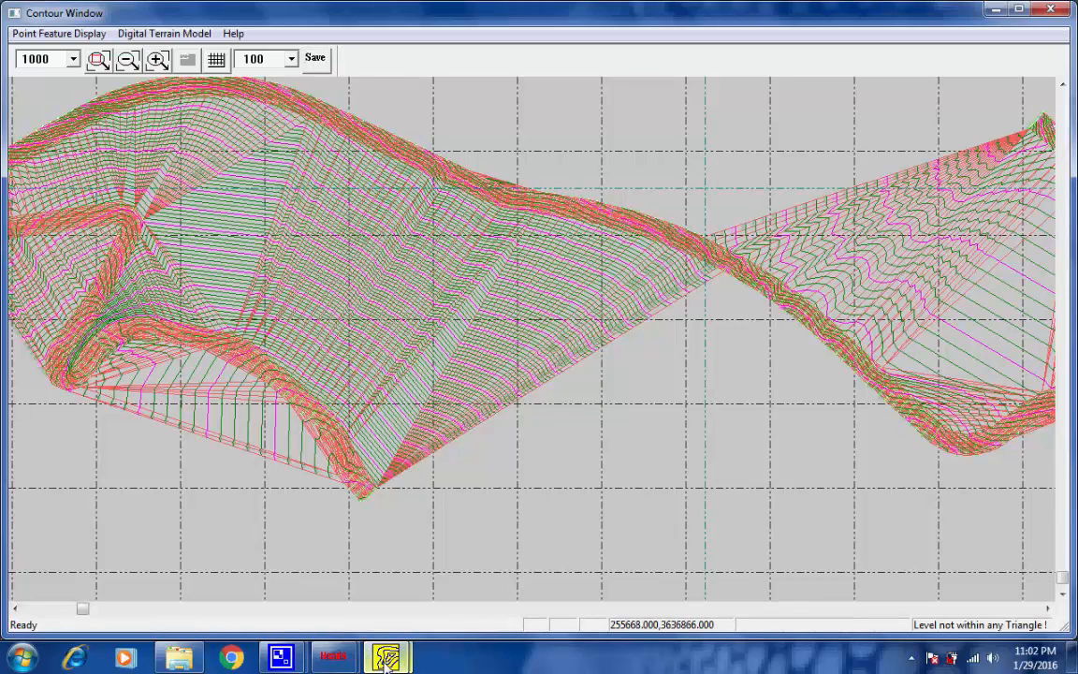
mouse_move(386, 657)
click(360, 585)
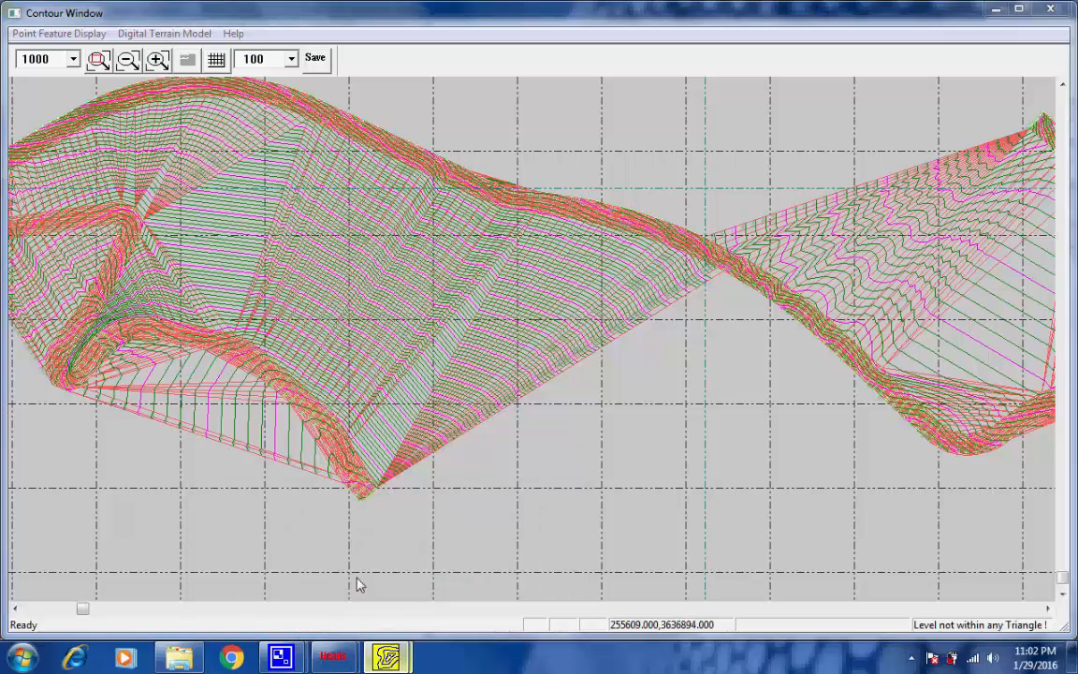
click(650, 356)
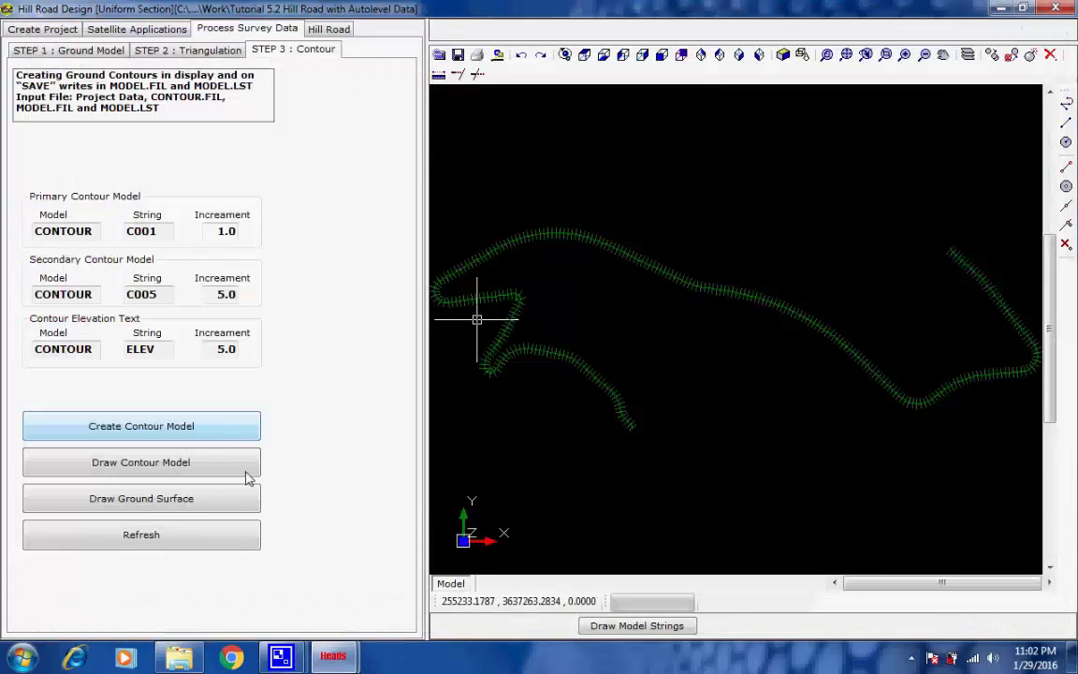
click(199, 465)
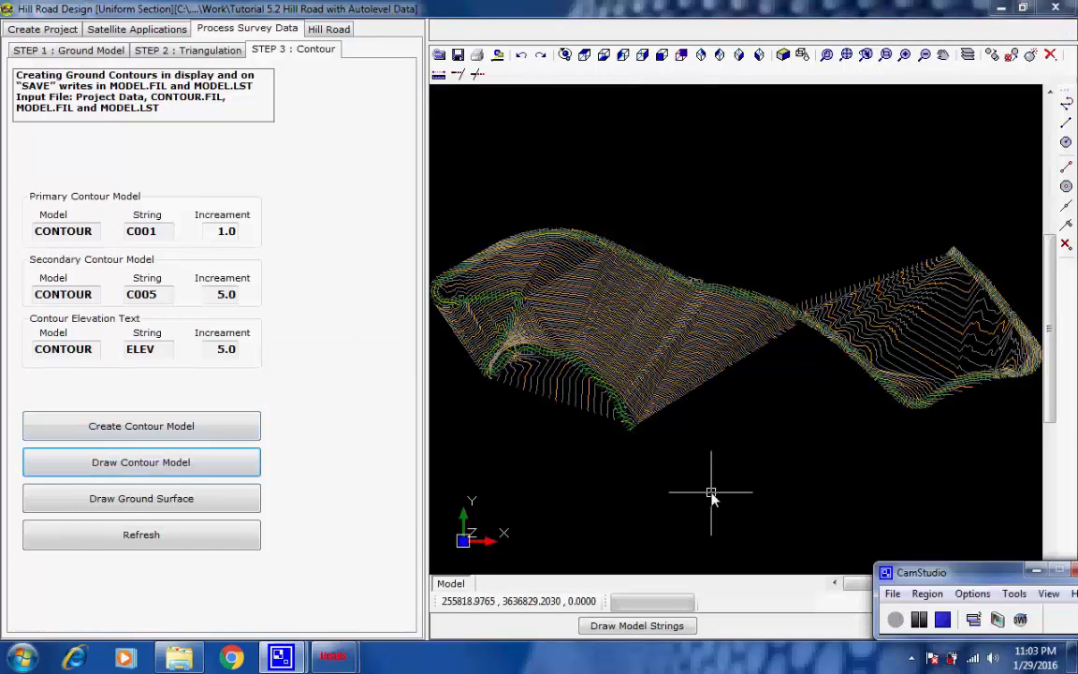
Display the HALIGN horizontal alignment design over the ground contours.
click(328, 29)
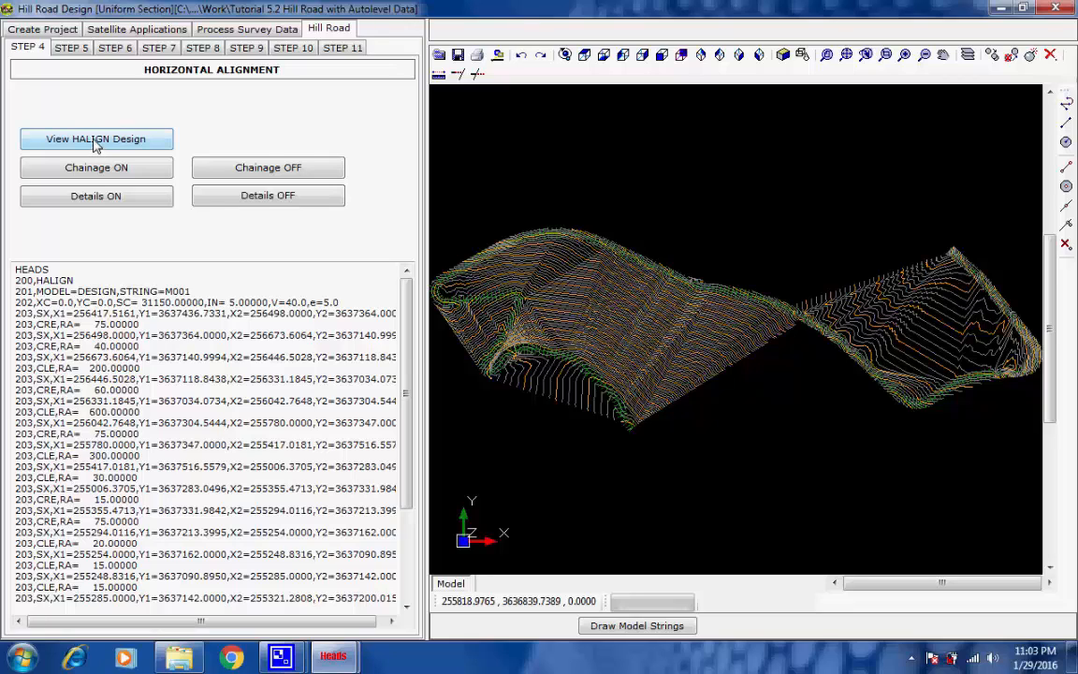
click(96, 141)
mouse_move(292, 655)
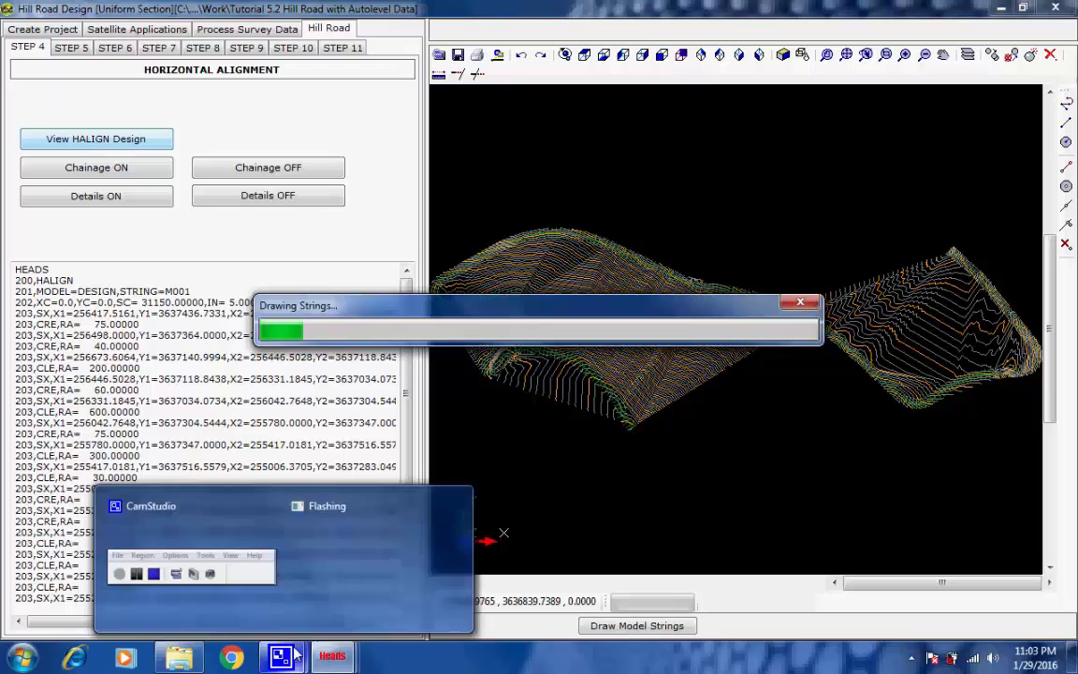
click(222, 573)
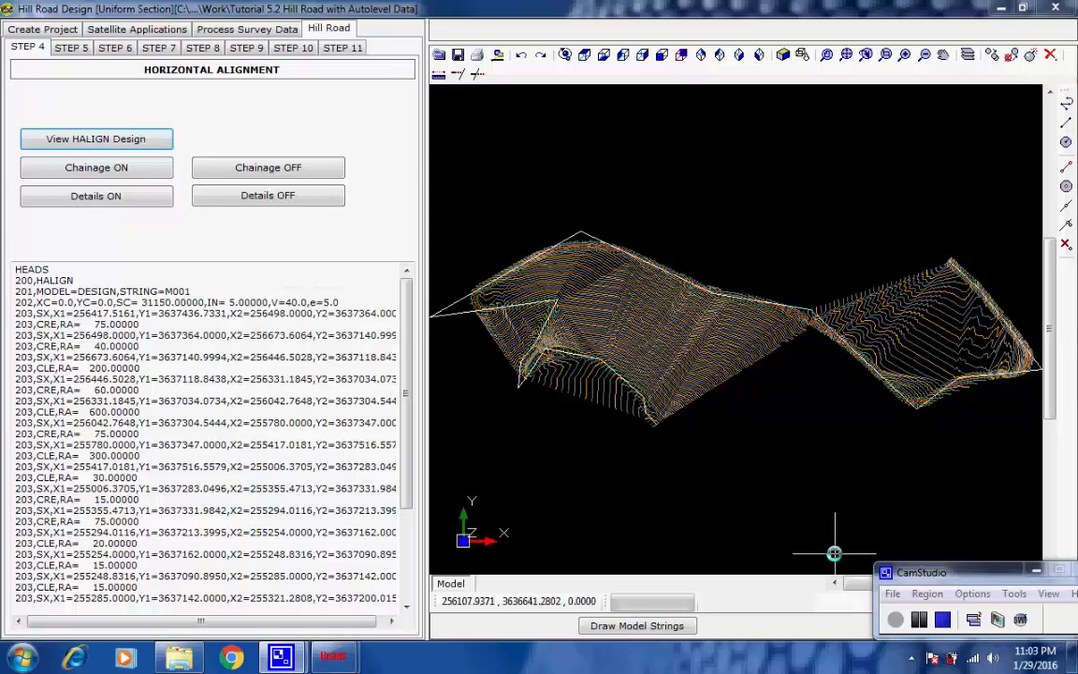
click(919, 620)
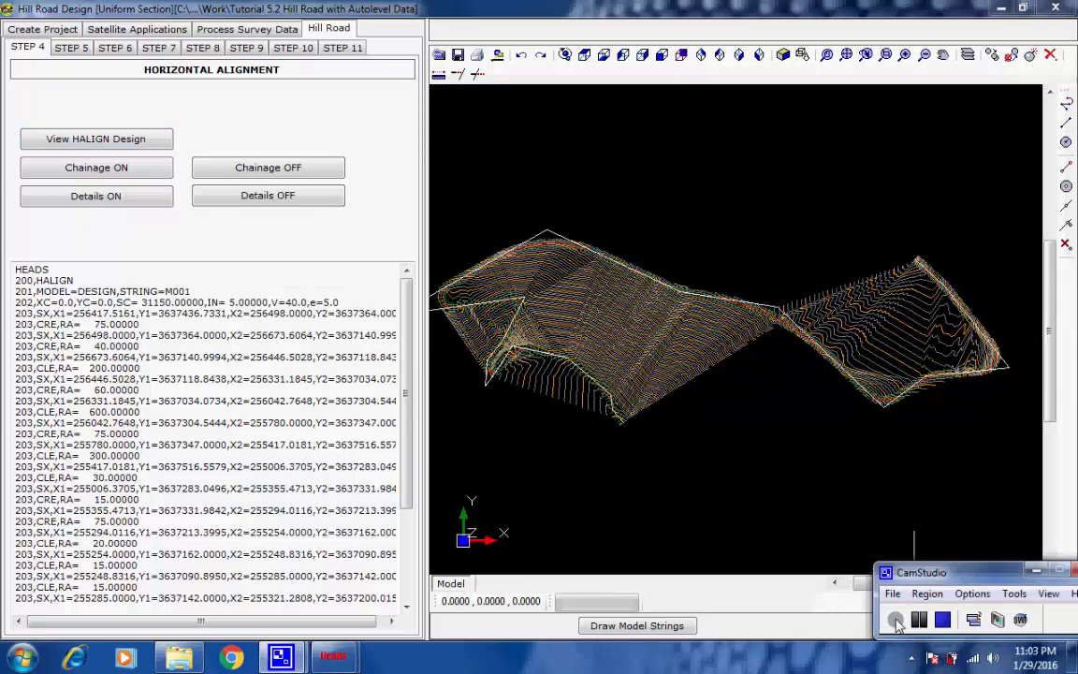
Show chainages on string M001 at interval 25, text size 1 mm, in XXXX+YYY format on the right side.
click(131, 169)
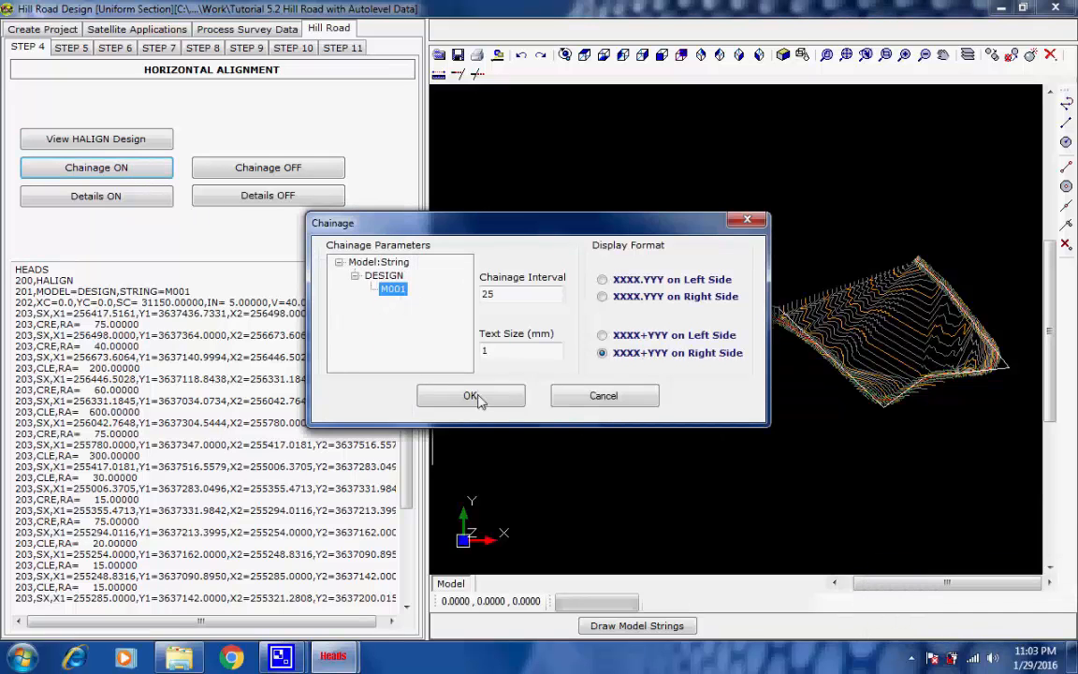
click(478, 397)
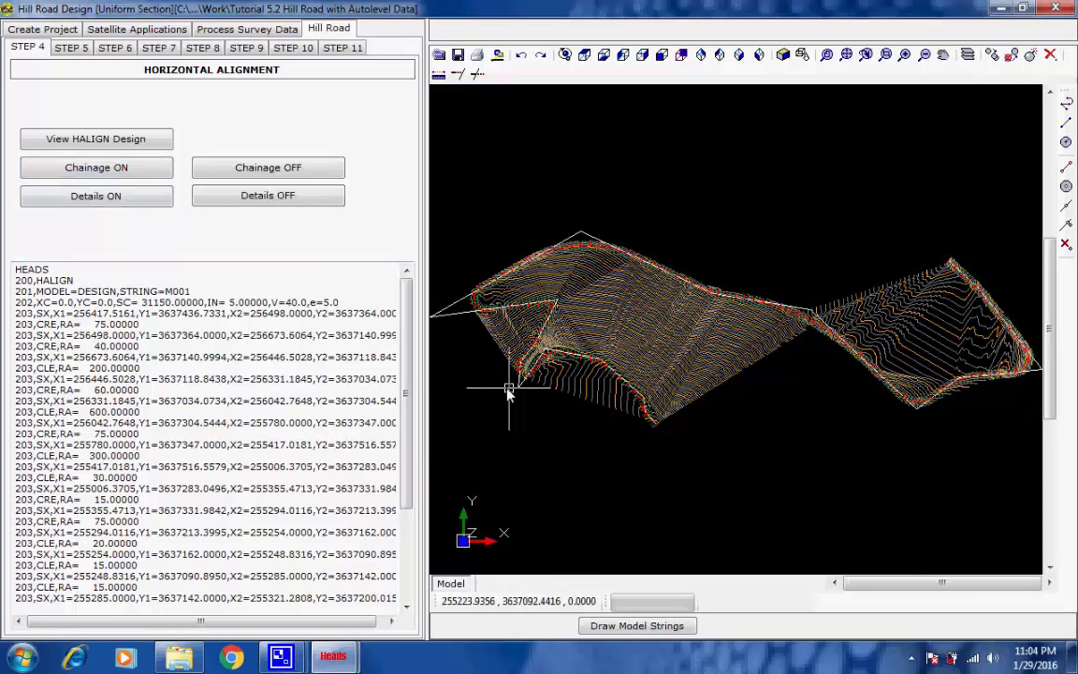
scroll(529, 357, up, 8)
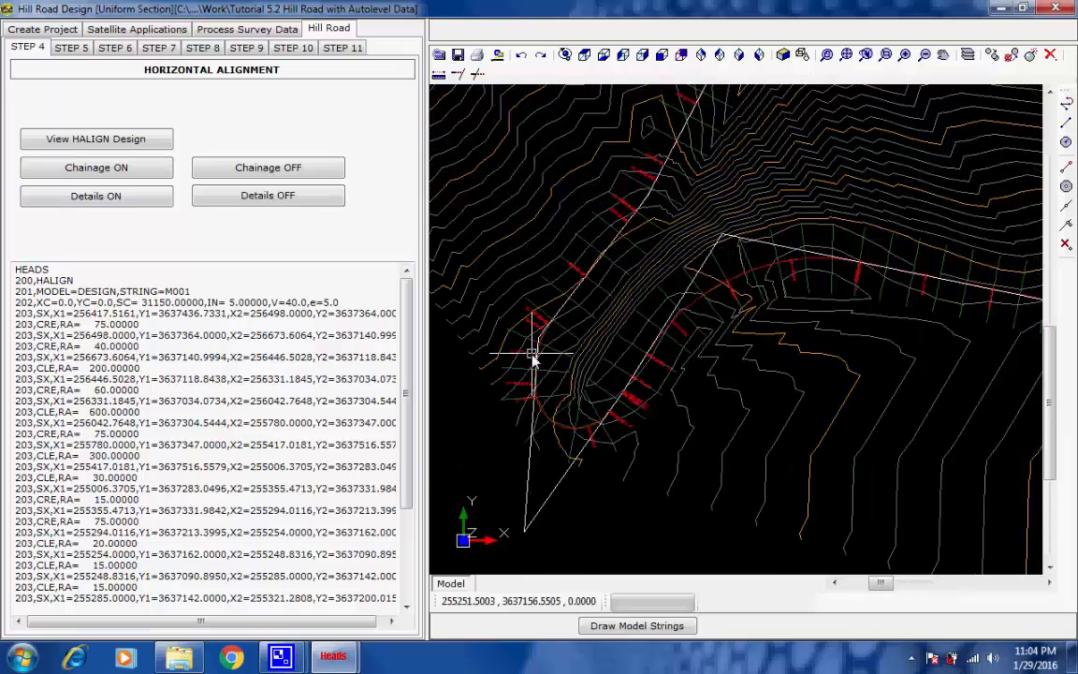
scroll(530, 358, up, 2)
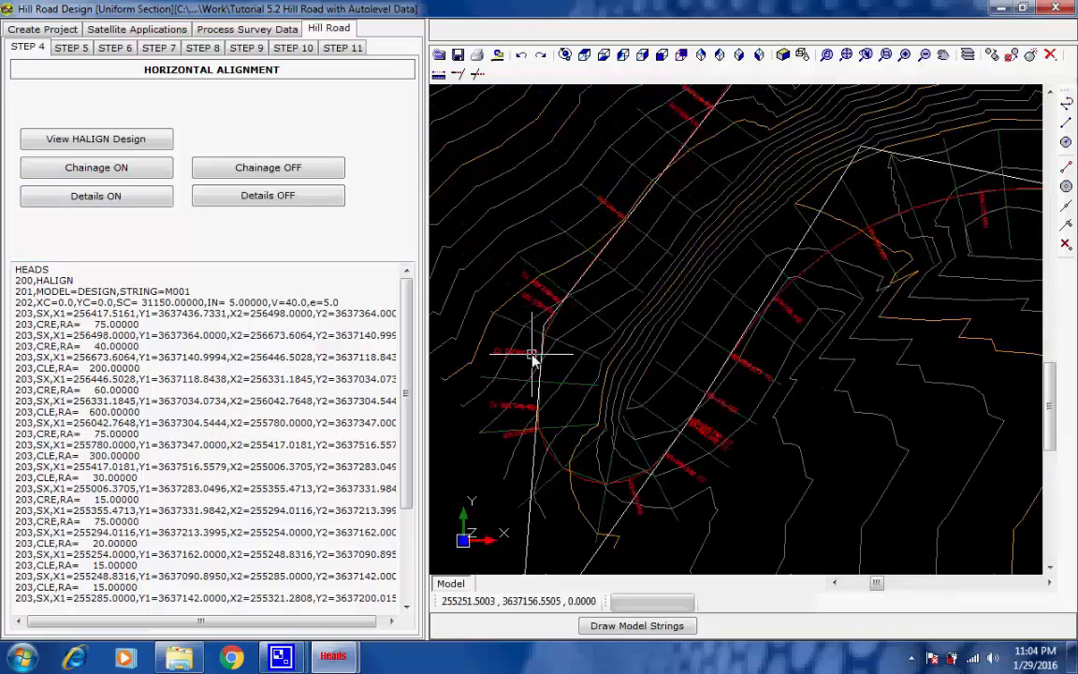
Show all alignment details for string M001 of model DESIGN with a text size of 1 mm.
click(132, 198)
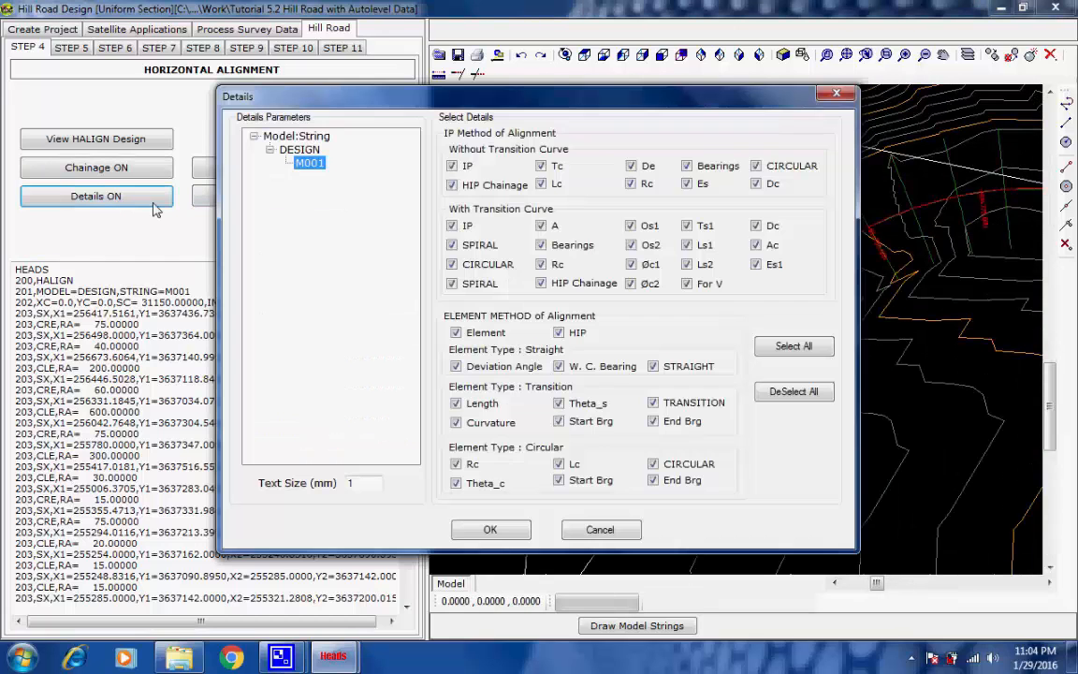
click(490, 529)
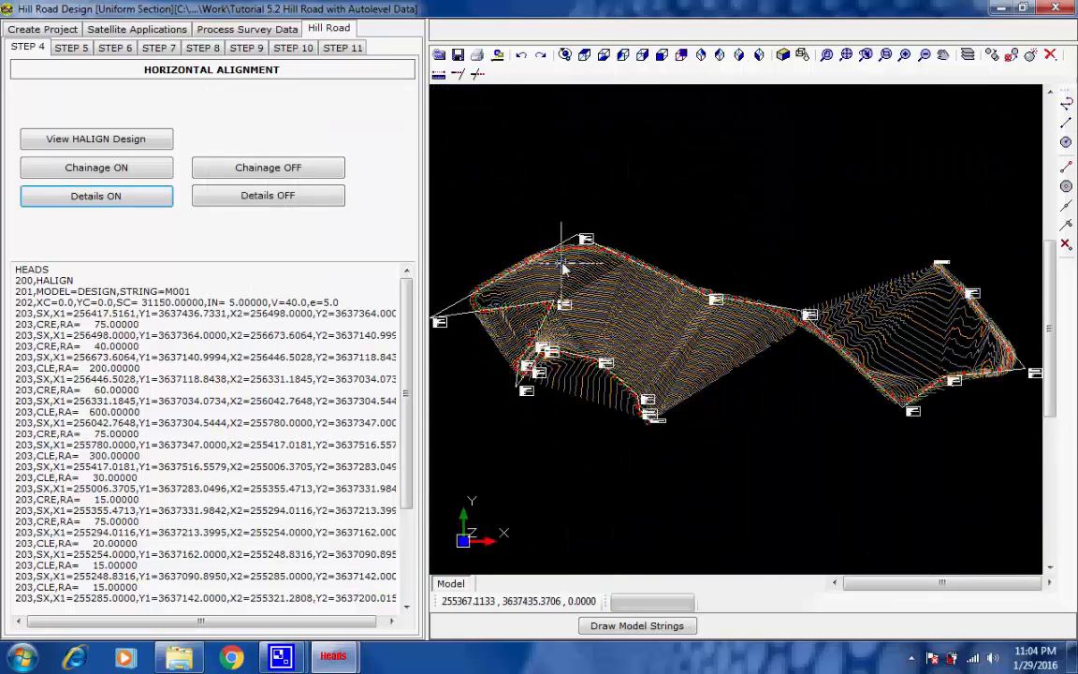
click(562, 268)
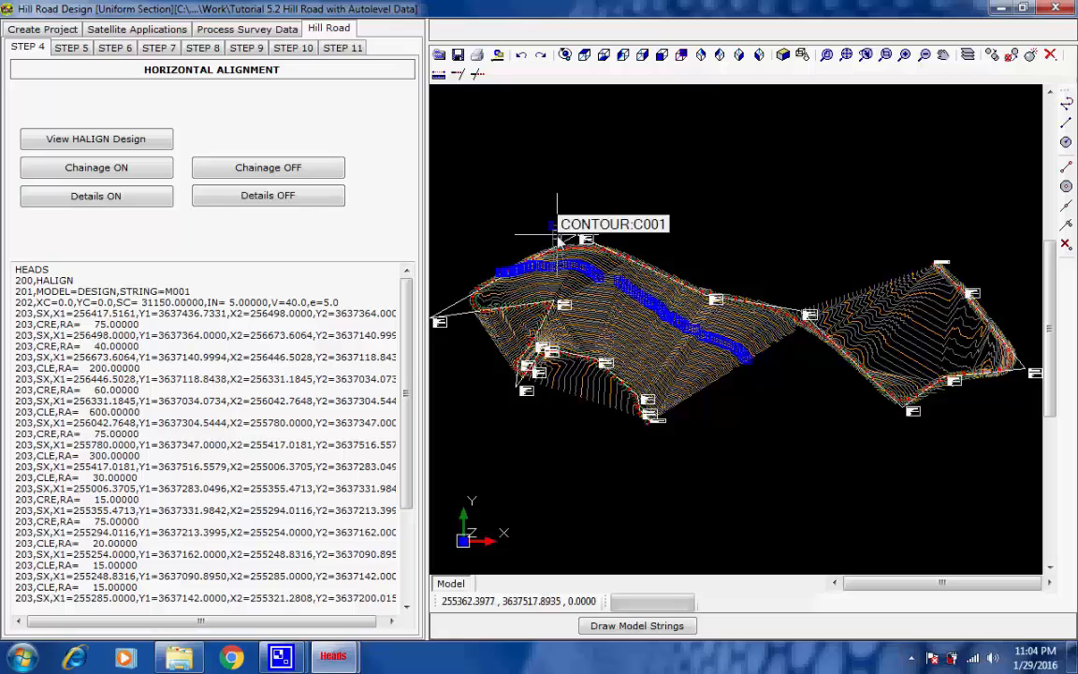
key(Escape)
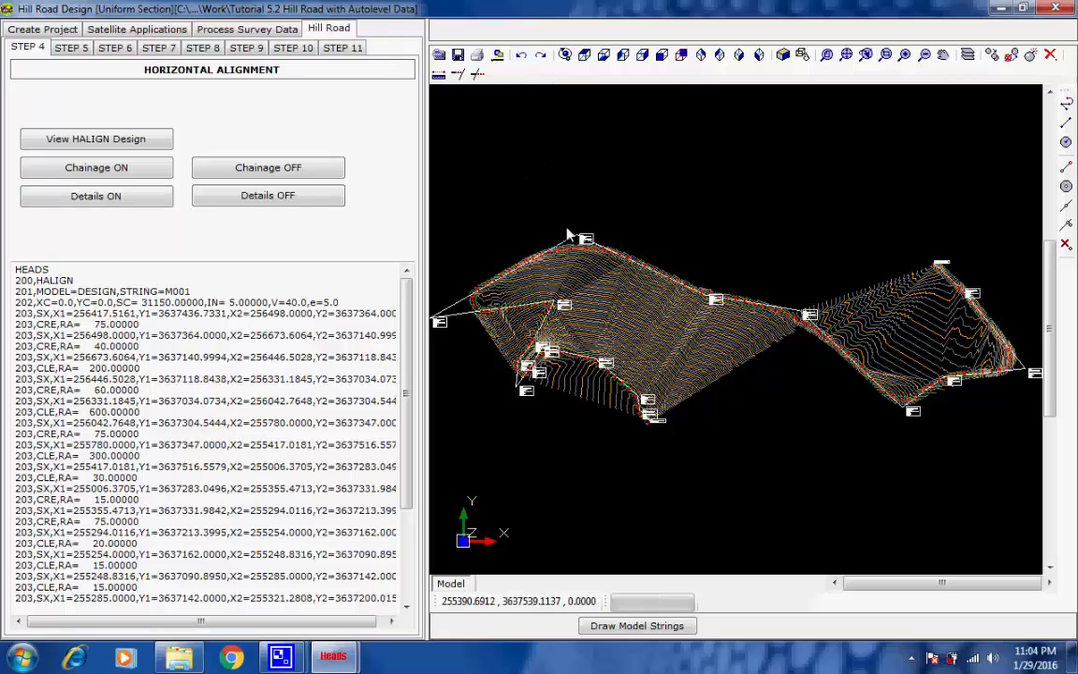
Examine the IP detail boxes, chainages and curves at the bends along the horizontal alignment.
scroll(566, 229, up, 5)
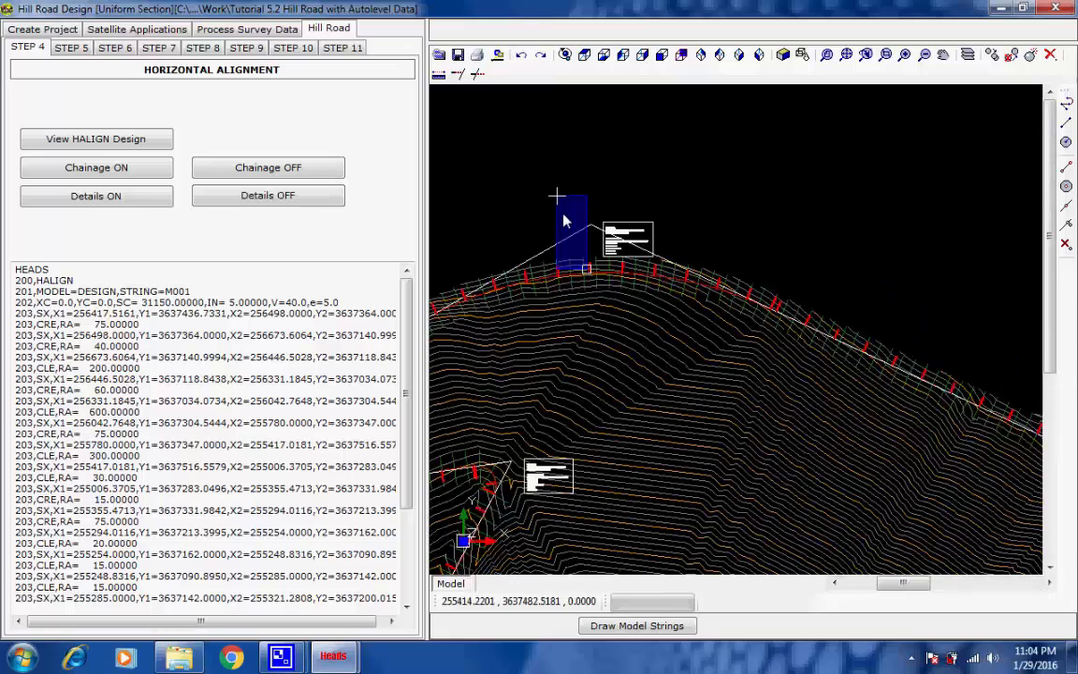
scroll(575, 236, up, 4)
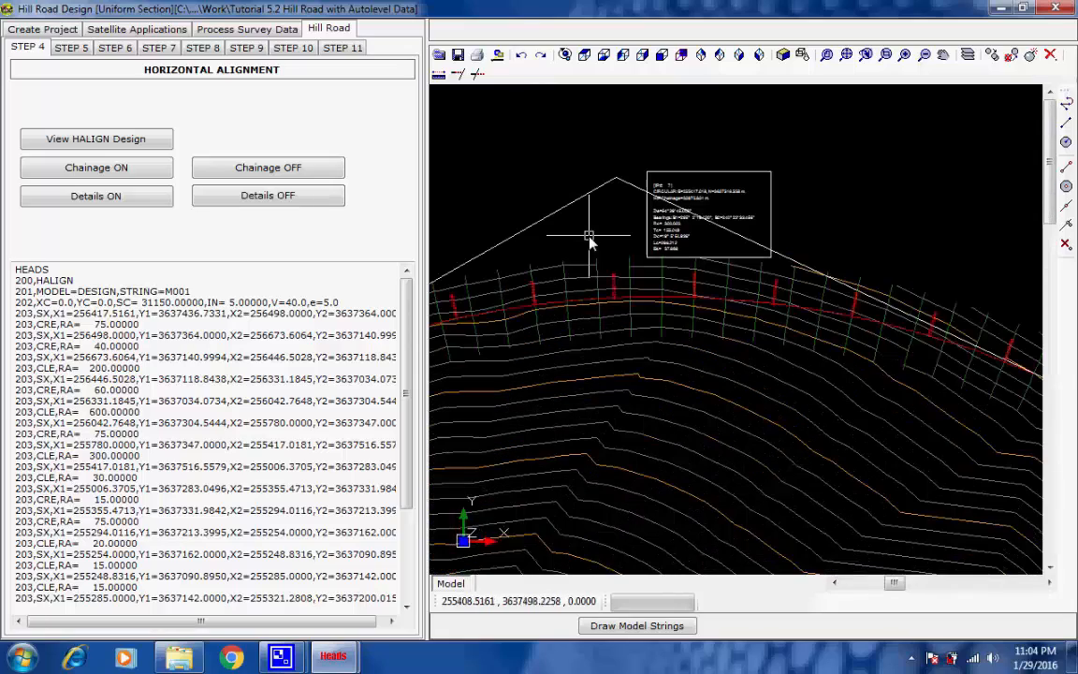
scroll(590, 240, up, 2)
scroll(592, 244, down, 5)
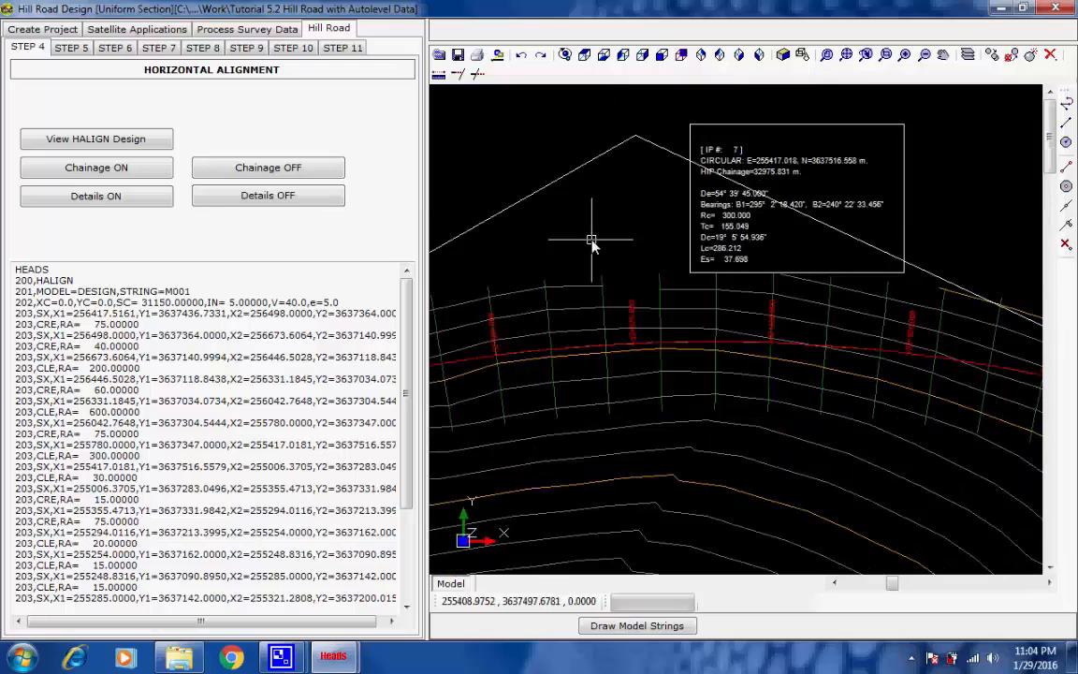
scroll(597, 253, down, 5)
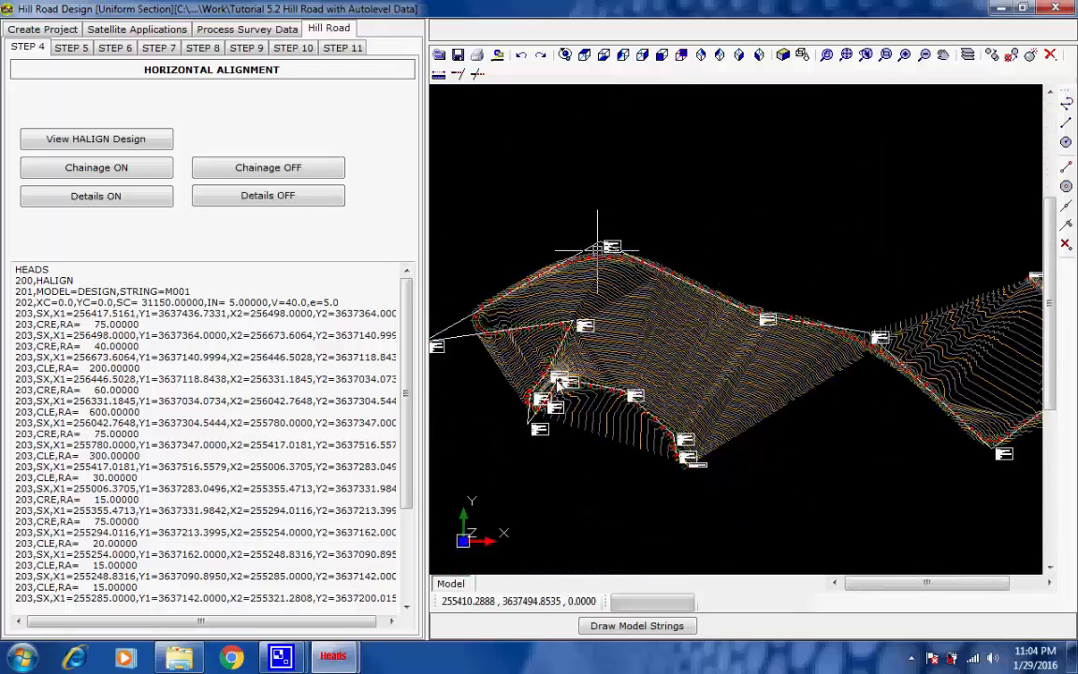
scroll(436, 329, up, 1)
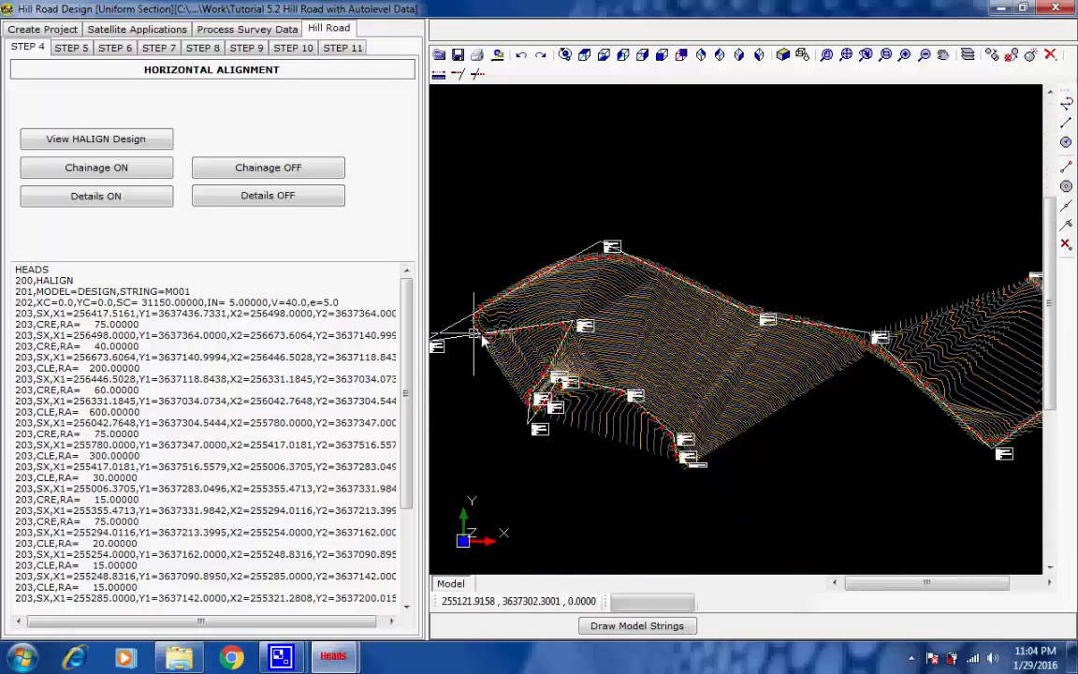
scroll(456, 330, up, 2)
scroll(457, 330, up, 6)
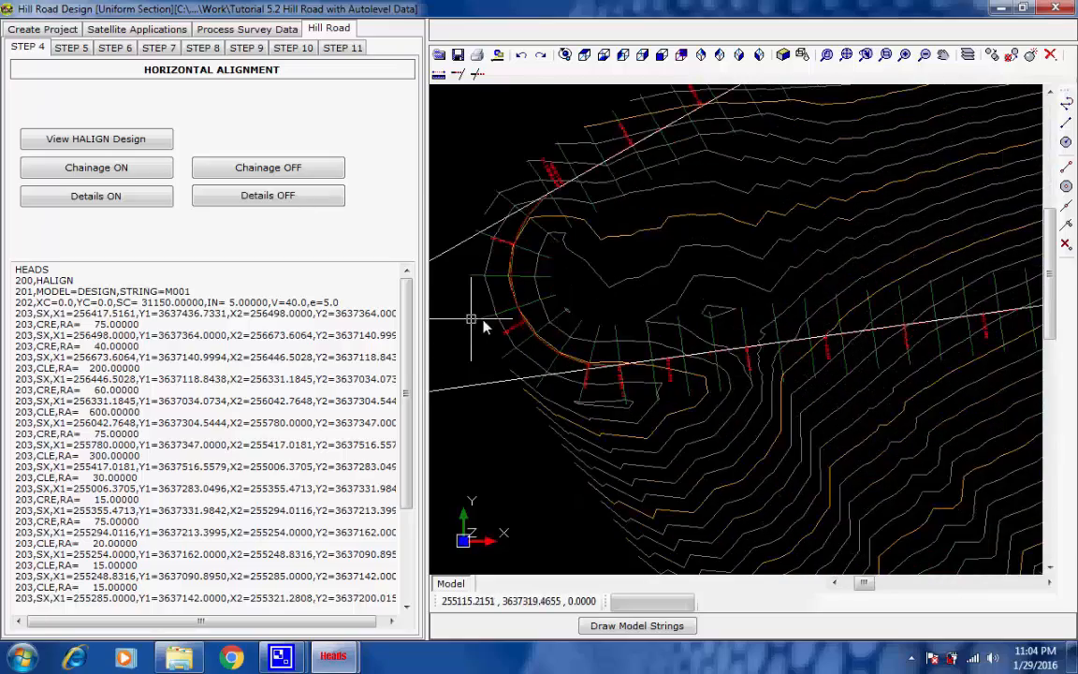
scroll(494, 321, down, 7)
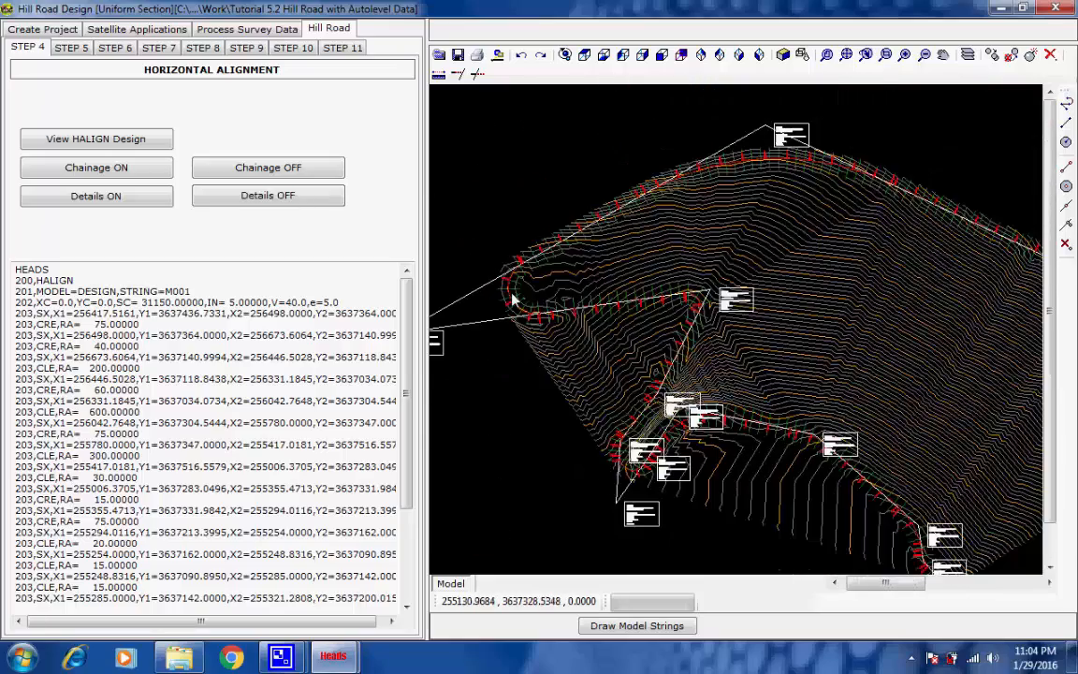
scroll(514, 297, down, 5)
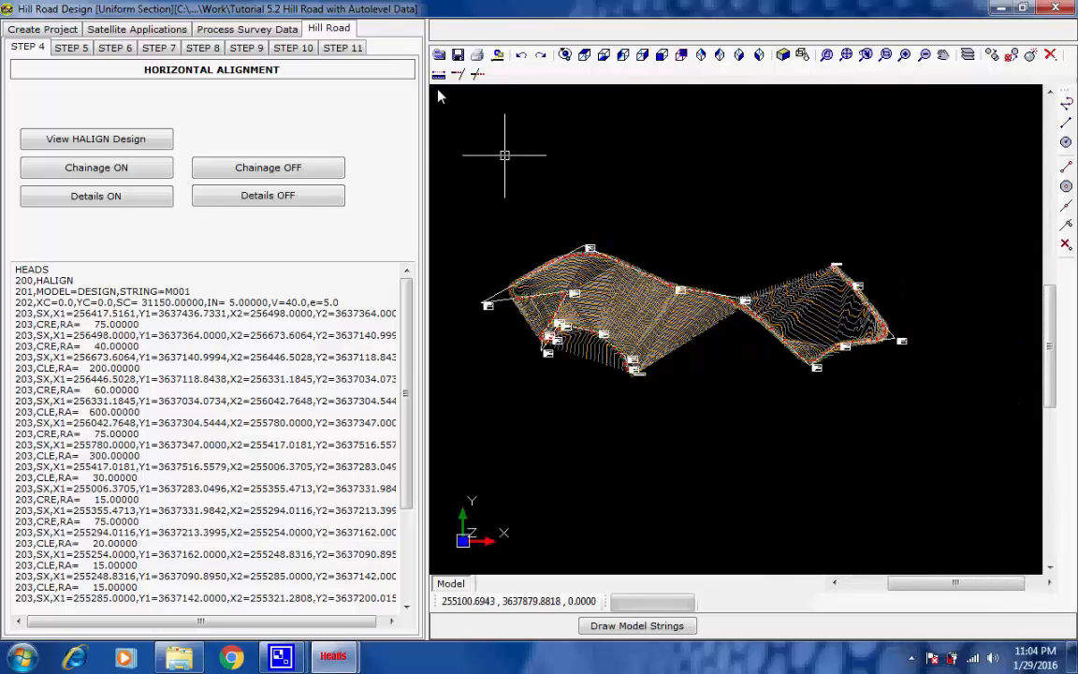
Turn off the horizontal alignment details in the drawing.
click(301, 198)
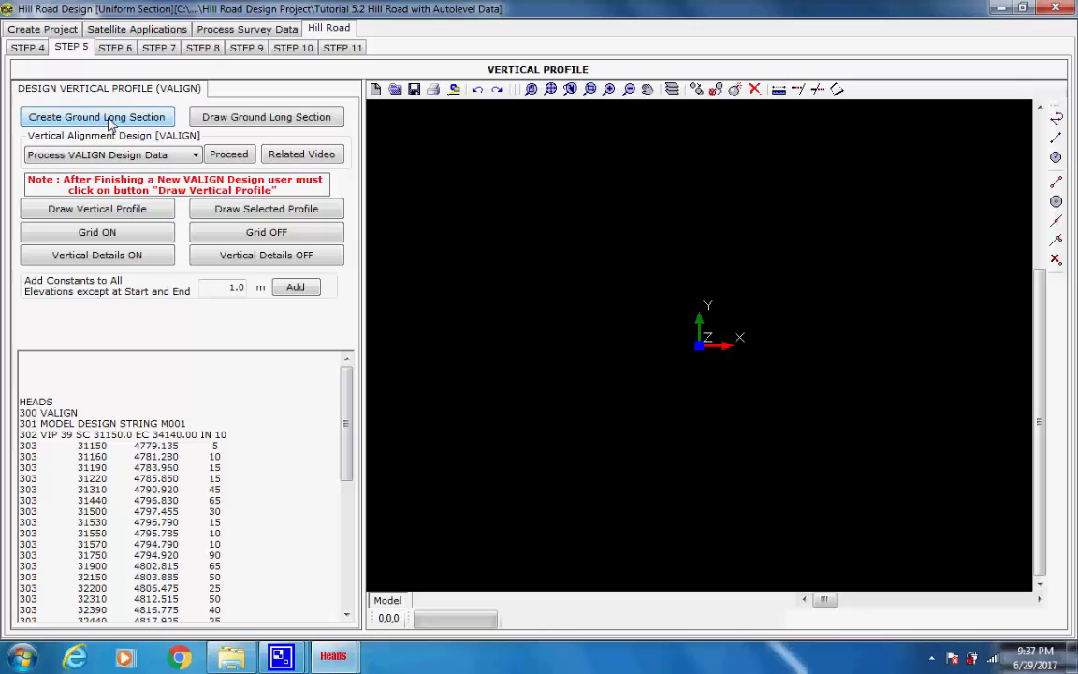
Create the ground long section along the alignment as string E001 of model DESIGN.
click(108, 117)
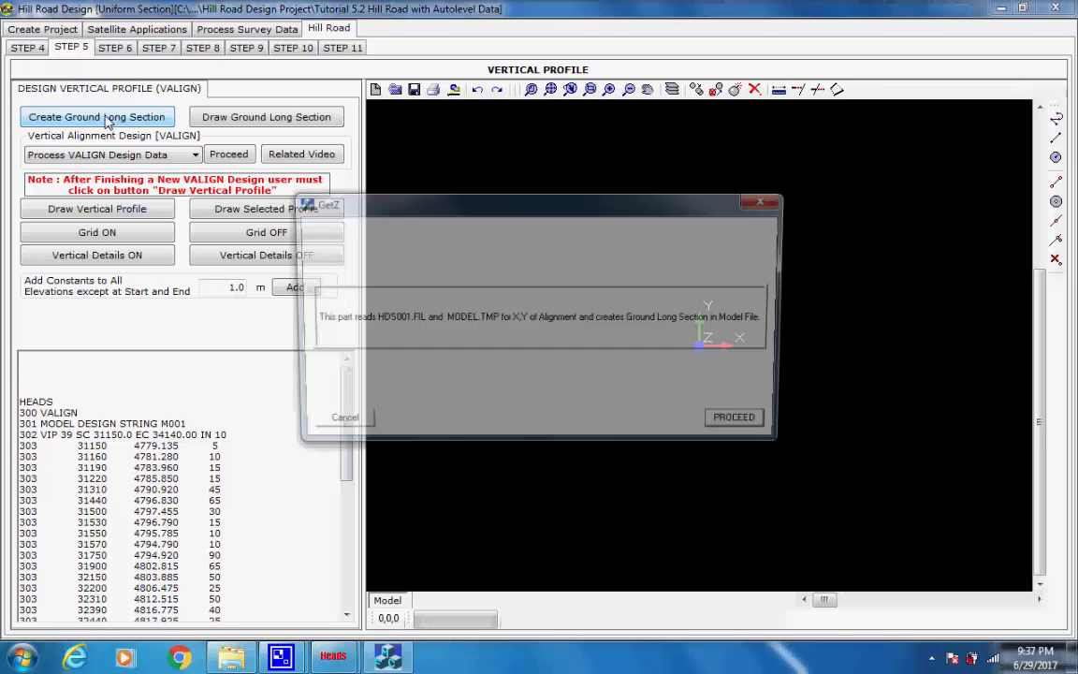
click(744, 426)
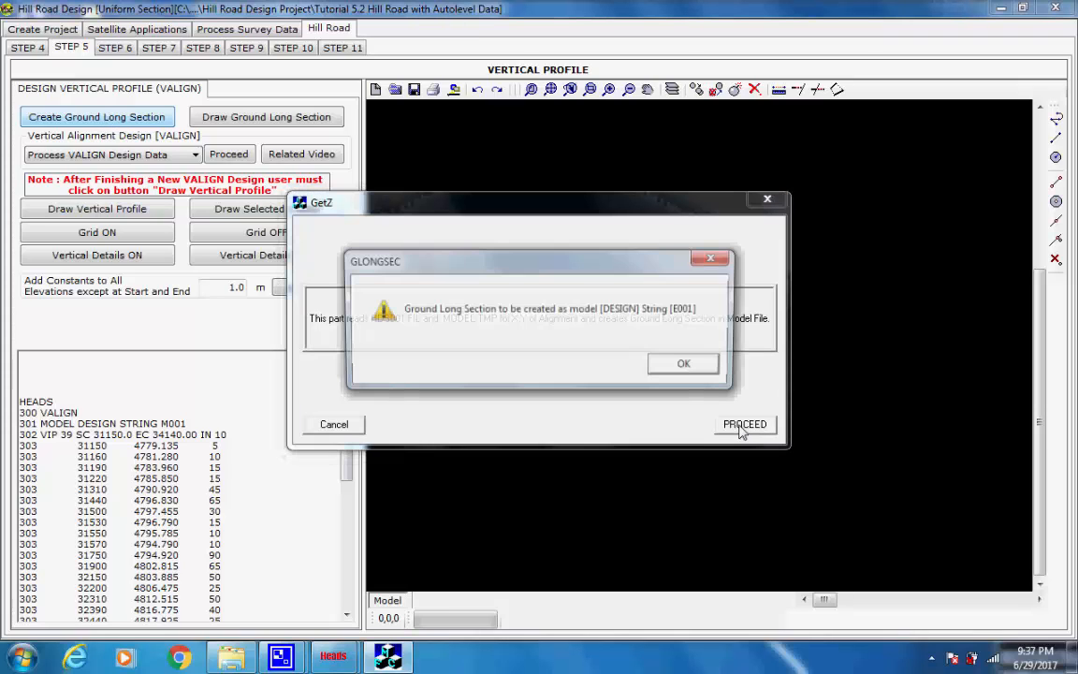
click(684, 366)
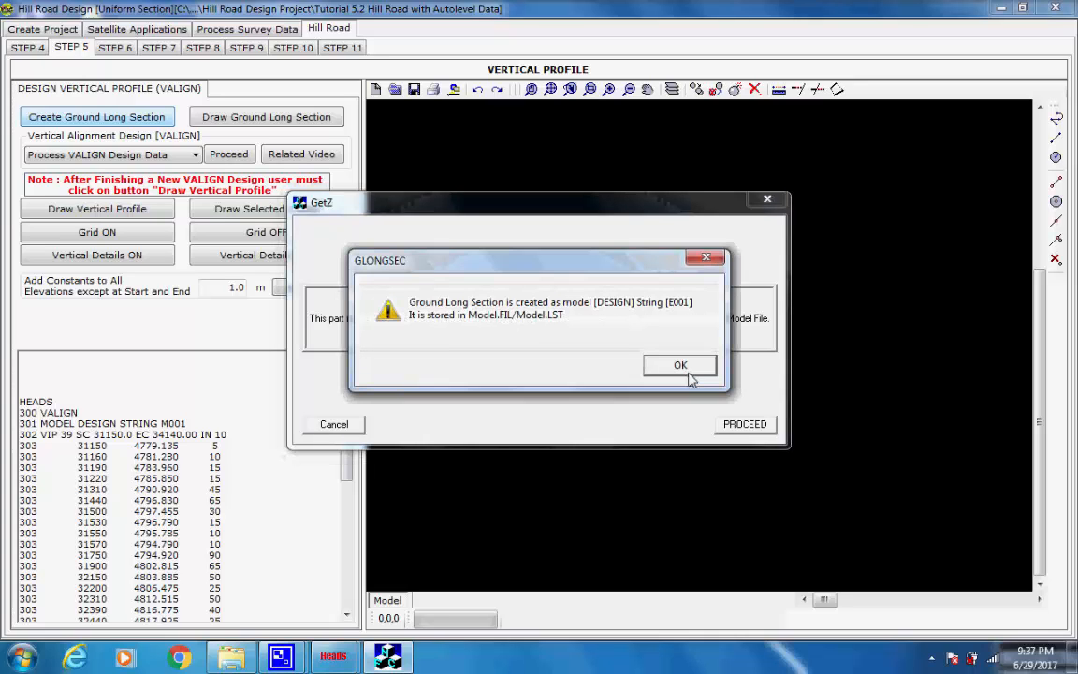
click(688, 377)
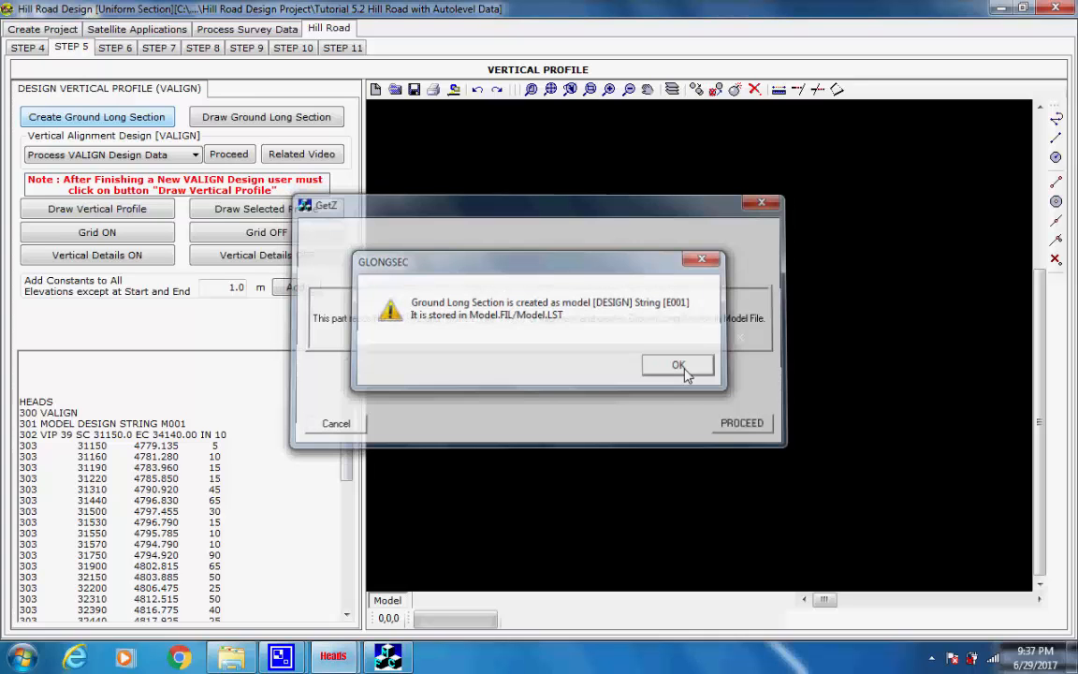
Draw the ground long section at scale X 1, Y 10, and add a dark gray grid with chainage interval 50, level interval 5, text size 10 mm.
click(274, 120)
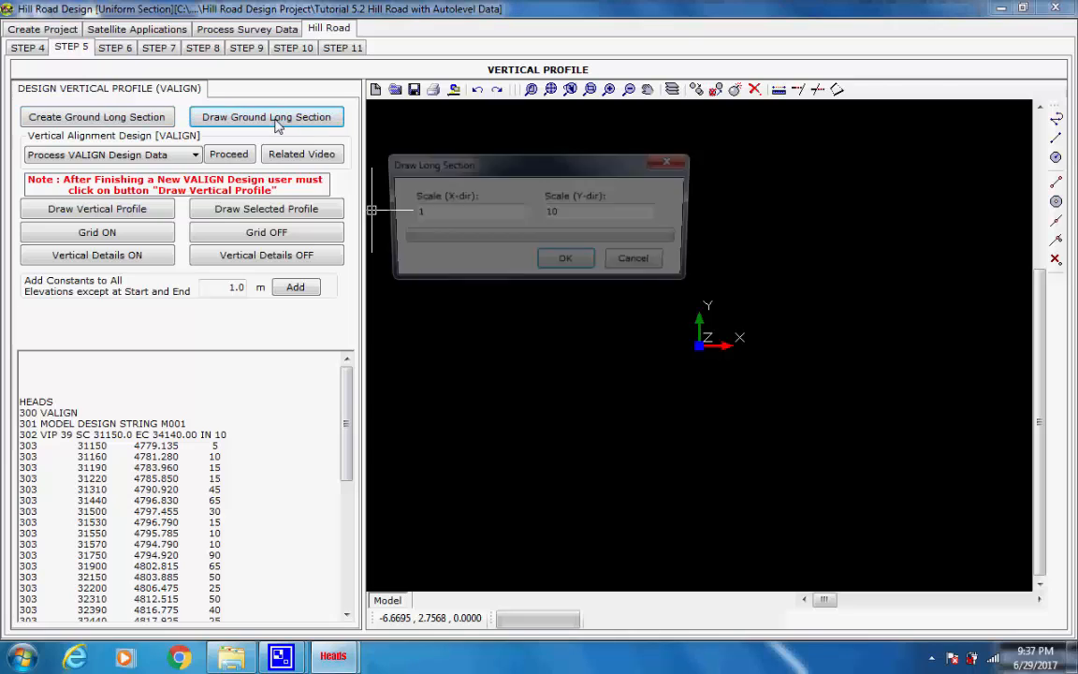
click(567, 263)
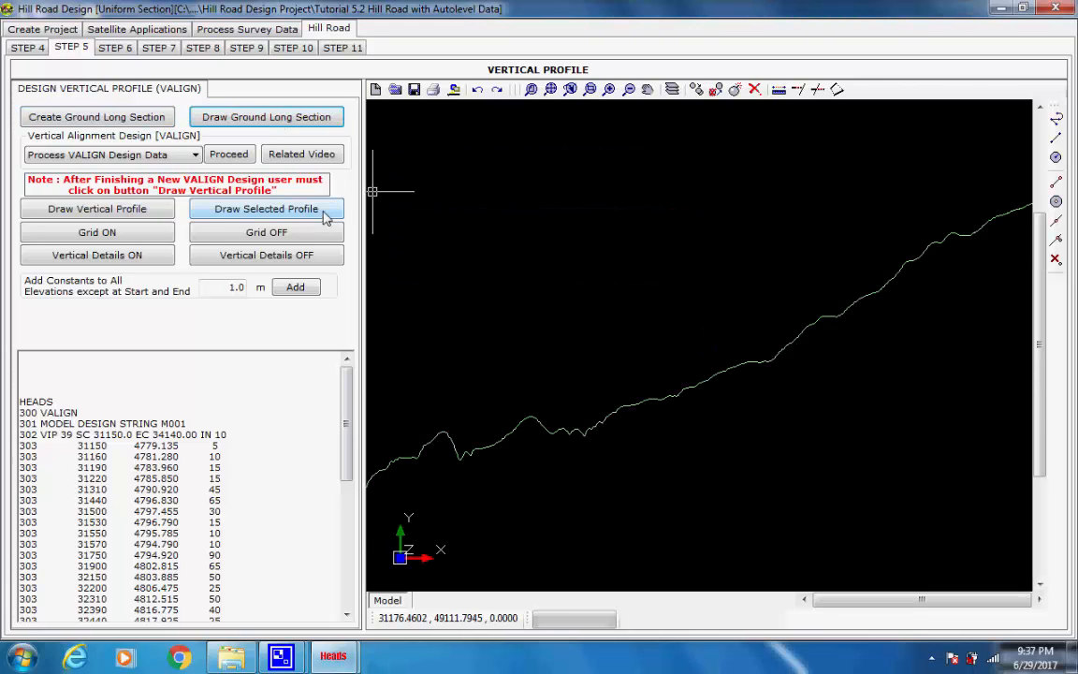
click(129, 240)
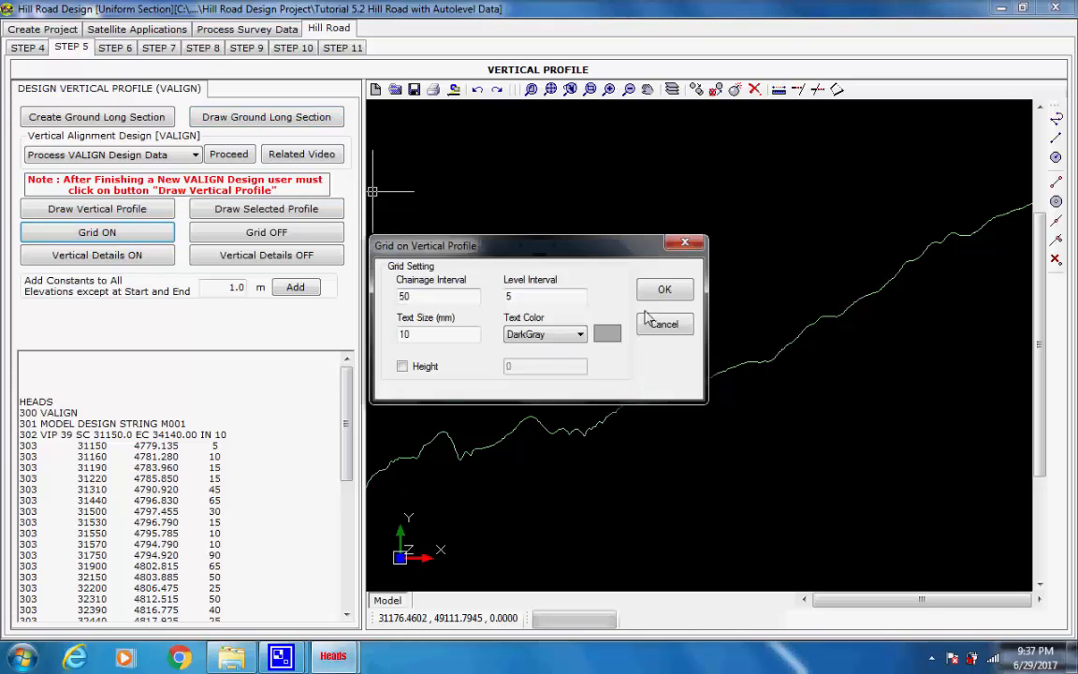
click(663, 292)
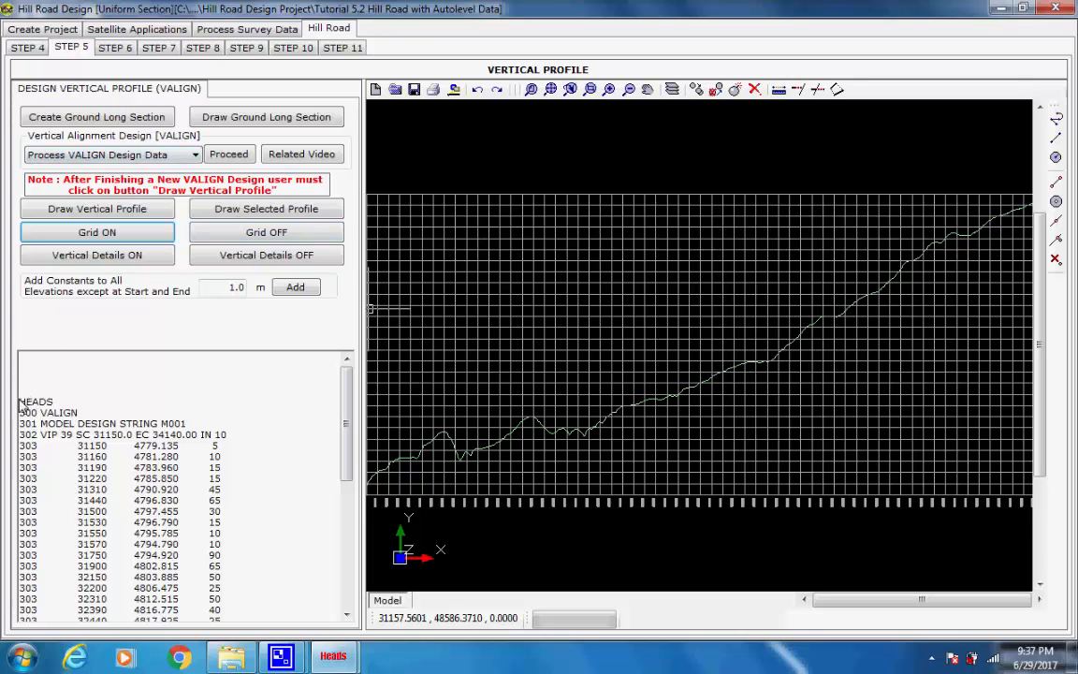
Review the header lines of the VALIGN data and process the vertical alignment design for string M001 of model DESIGN.
drag(18, 400, 229, 440)
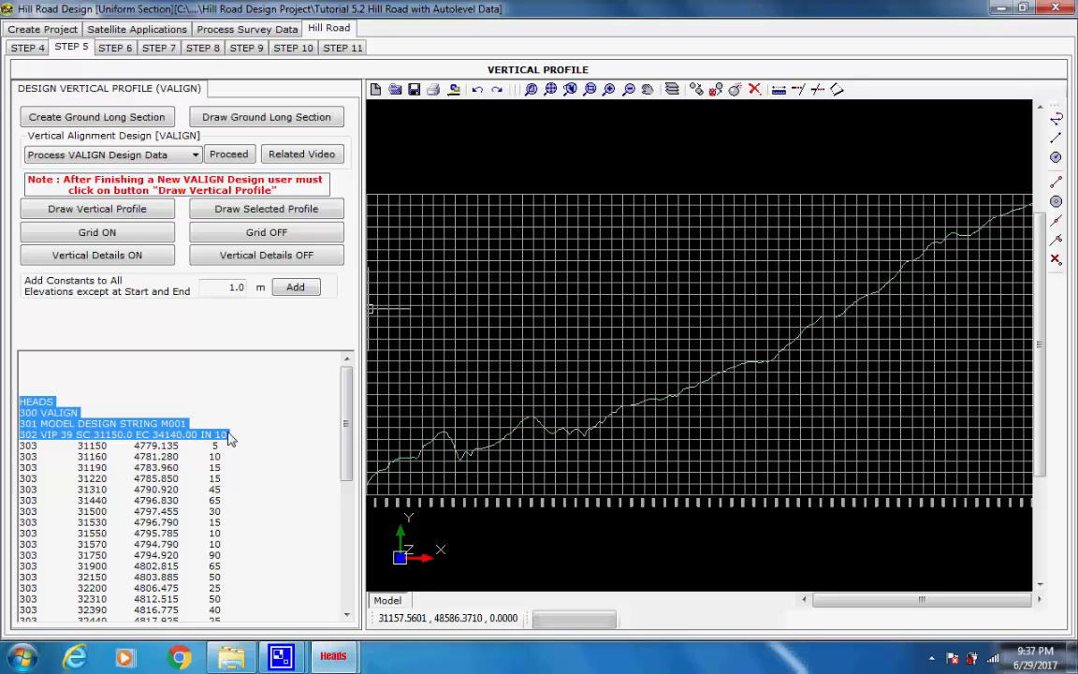
click(236, 394)
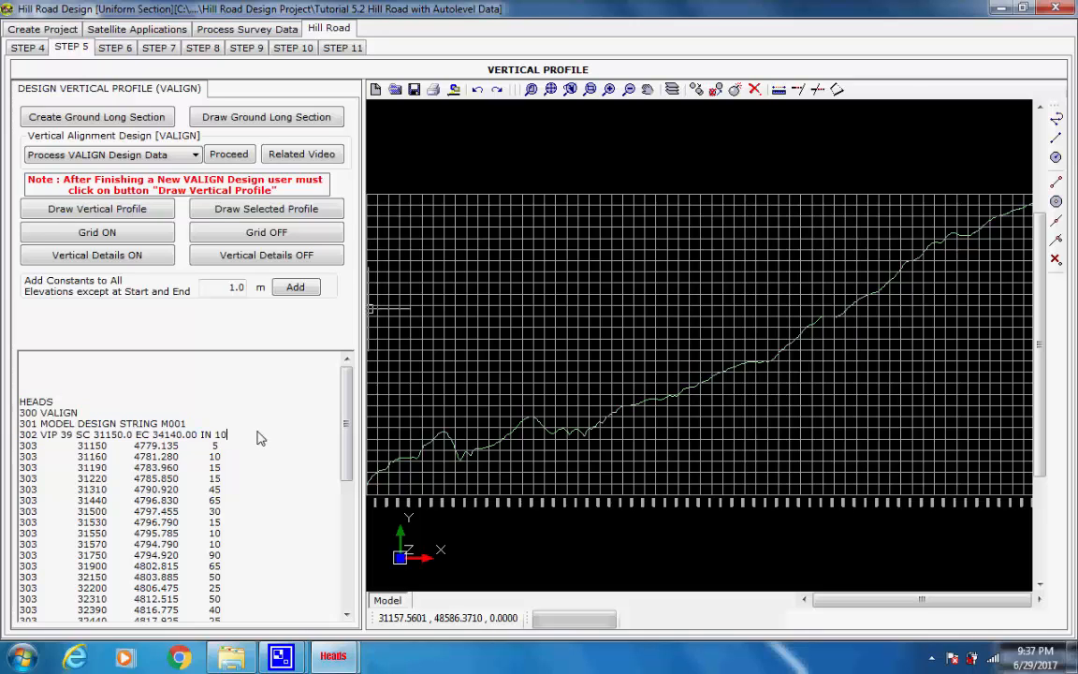
click(226, 156)
click(444, 238)
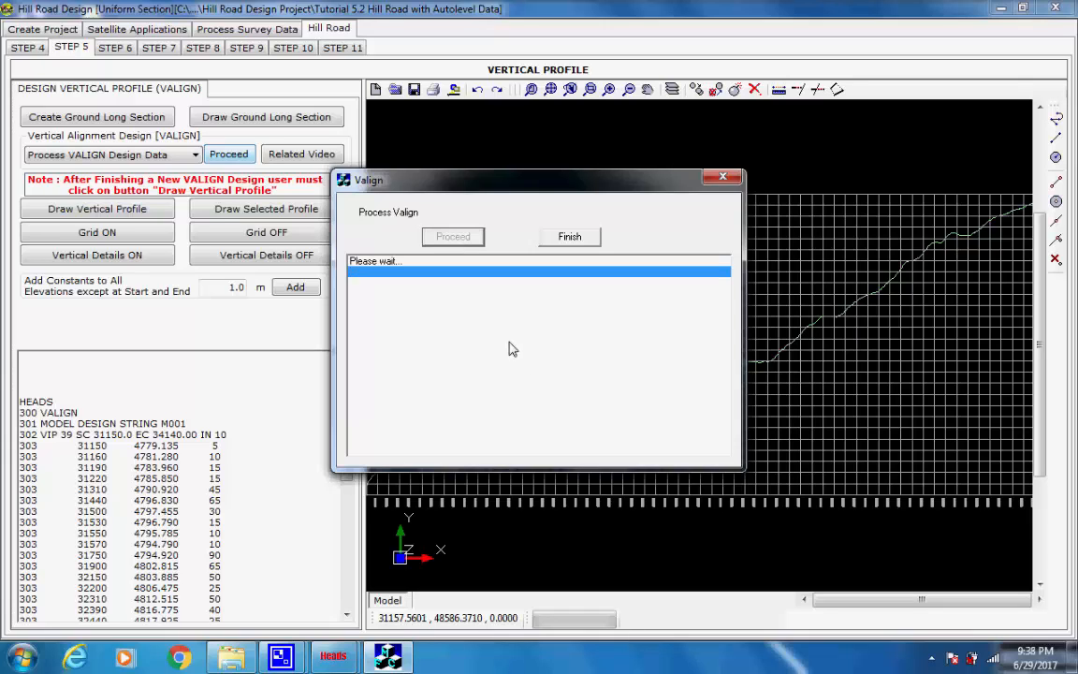
click(278, 658)
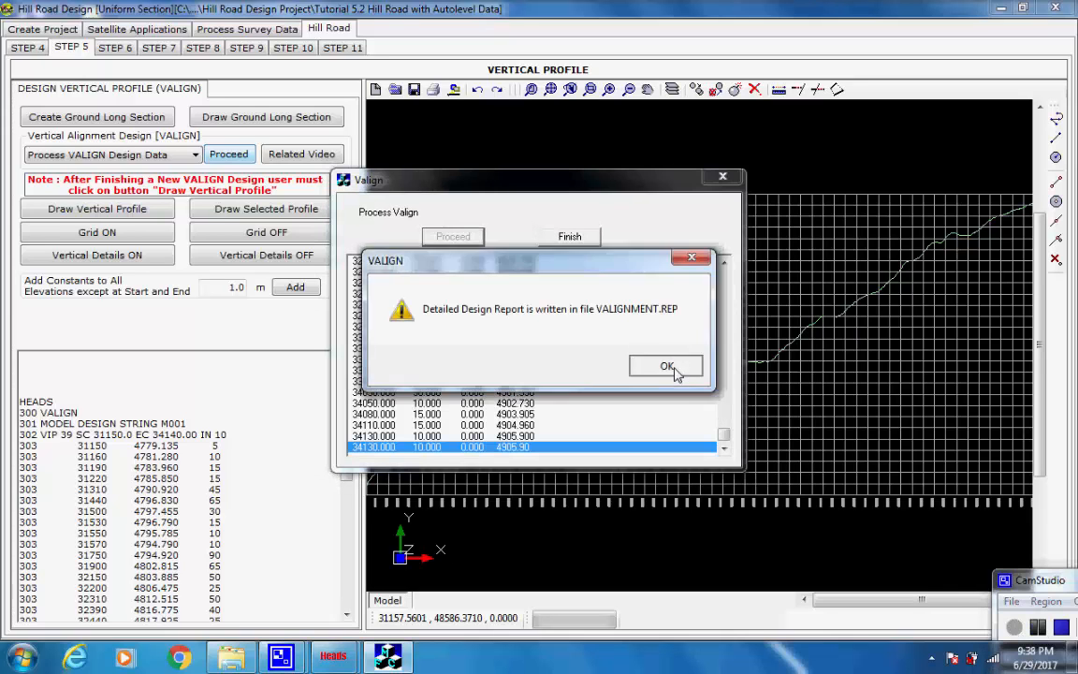
click(679, 366)
click(585, 239)
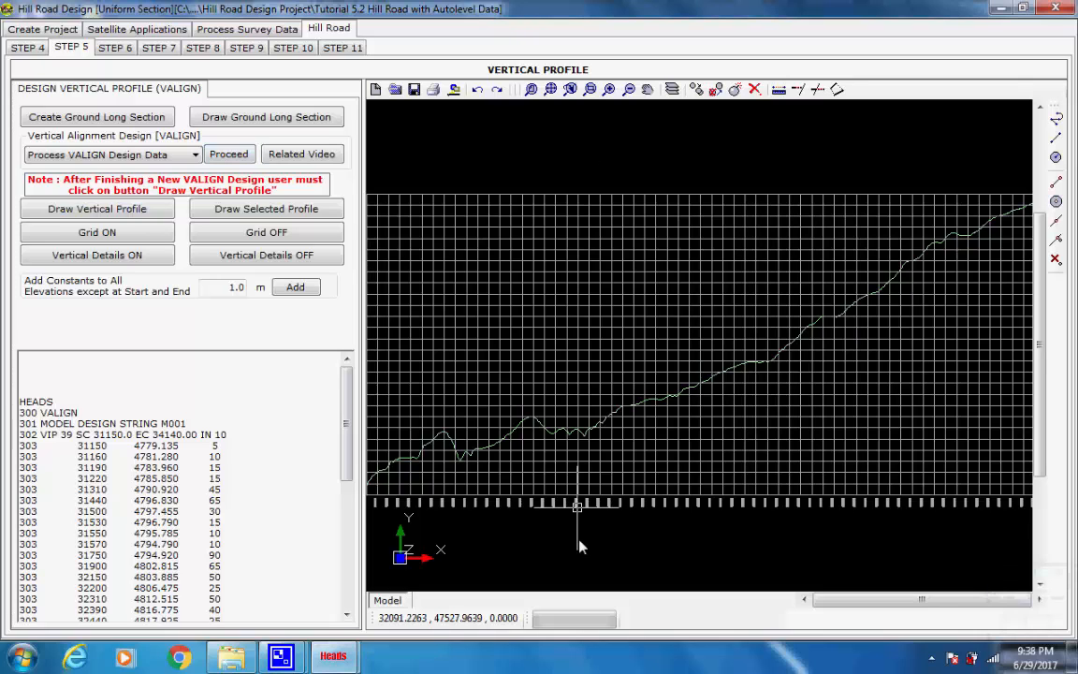
Draw the designed vertical profile over the ground line, and show the vertical details for string M001 of model DESIGN.
click(97, 209)
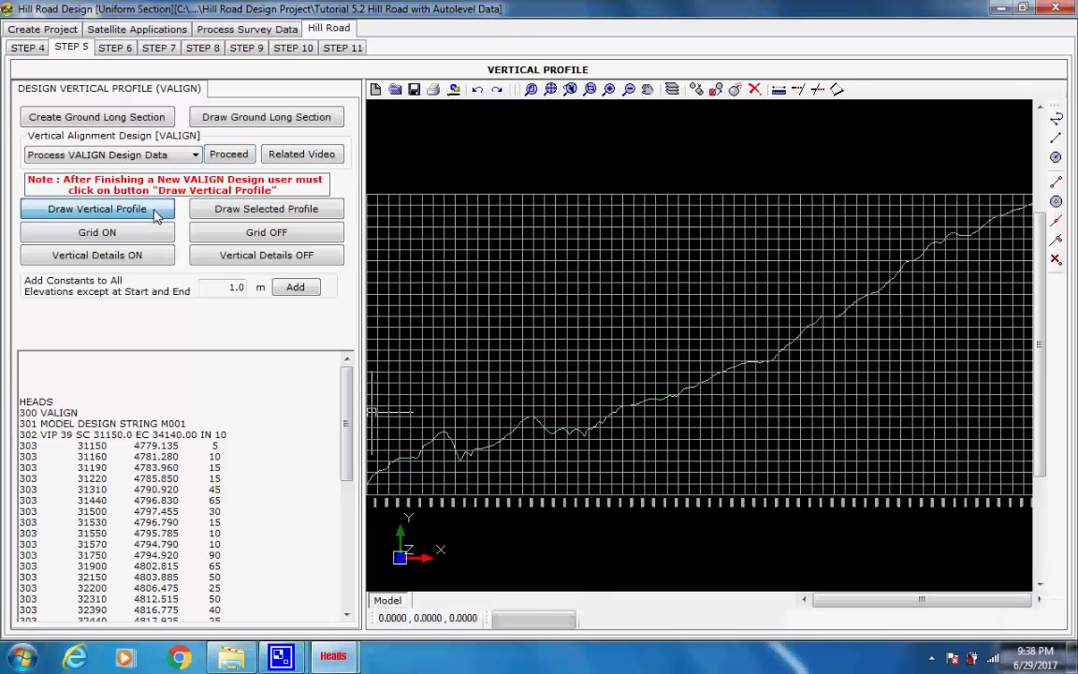
click(570, 263)
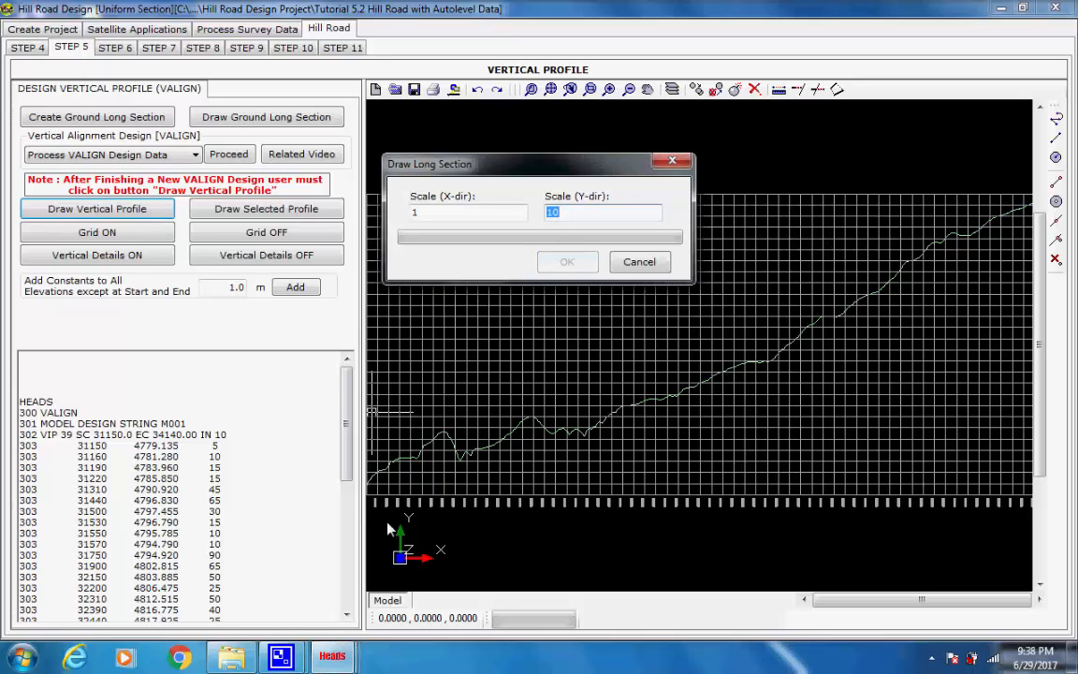
click(272, 655)
click(222, 591)
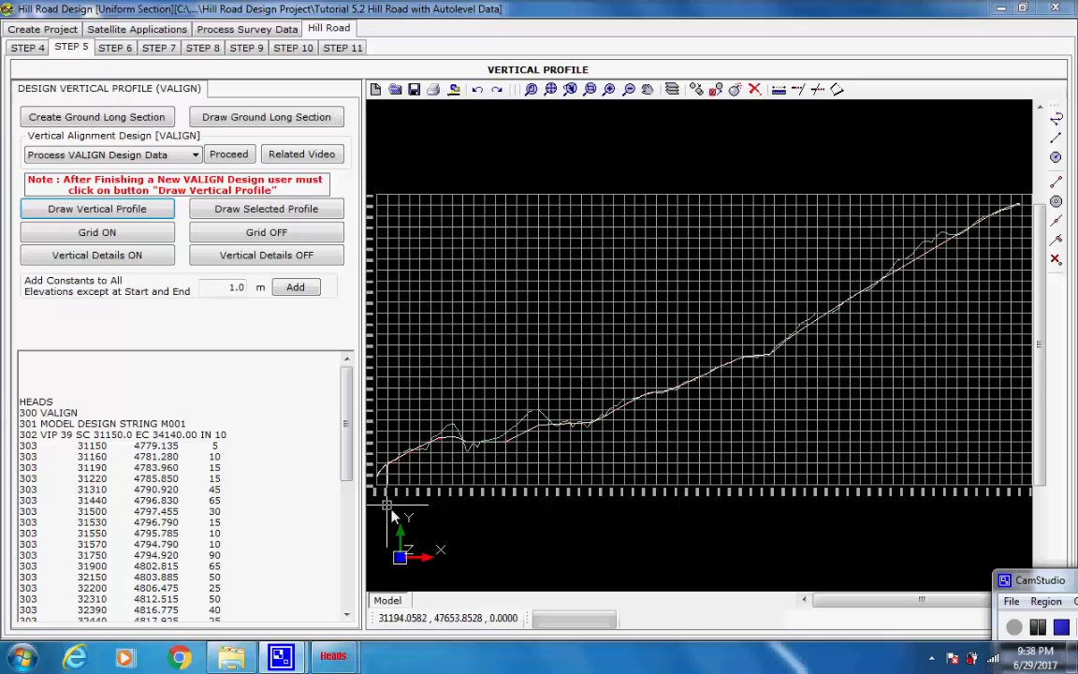
click(151, 261)
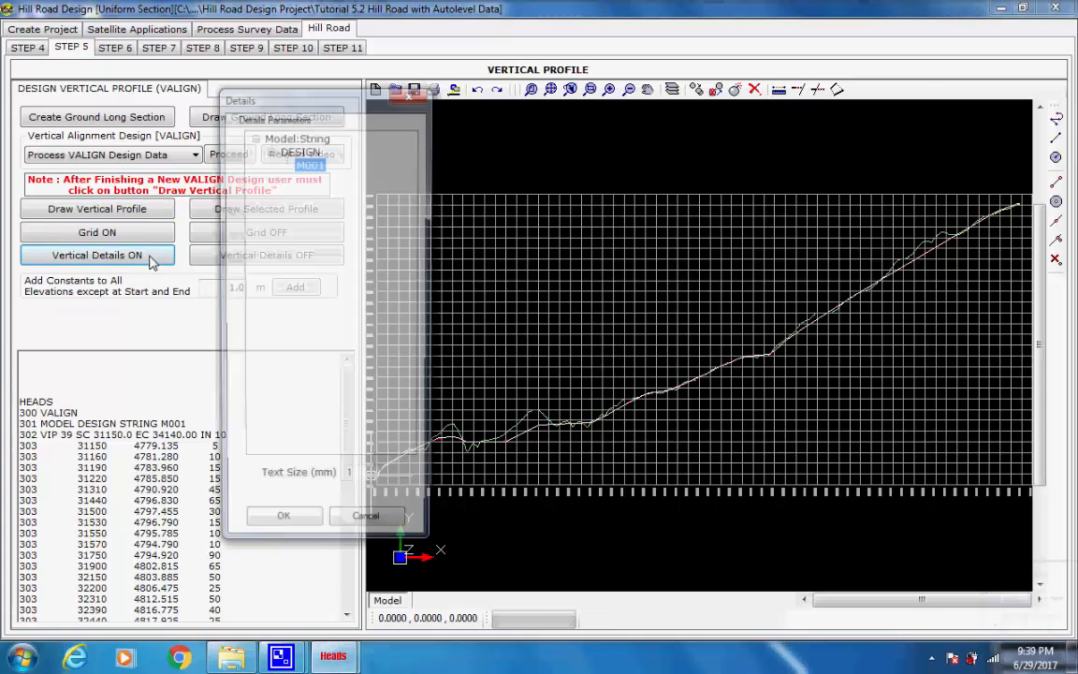
click(294, 531)
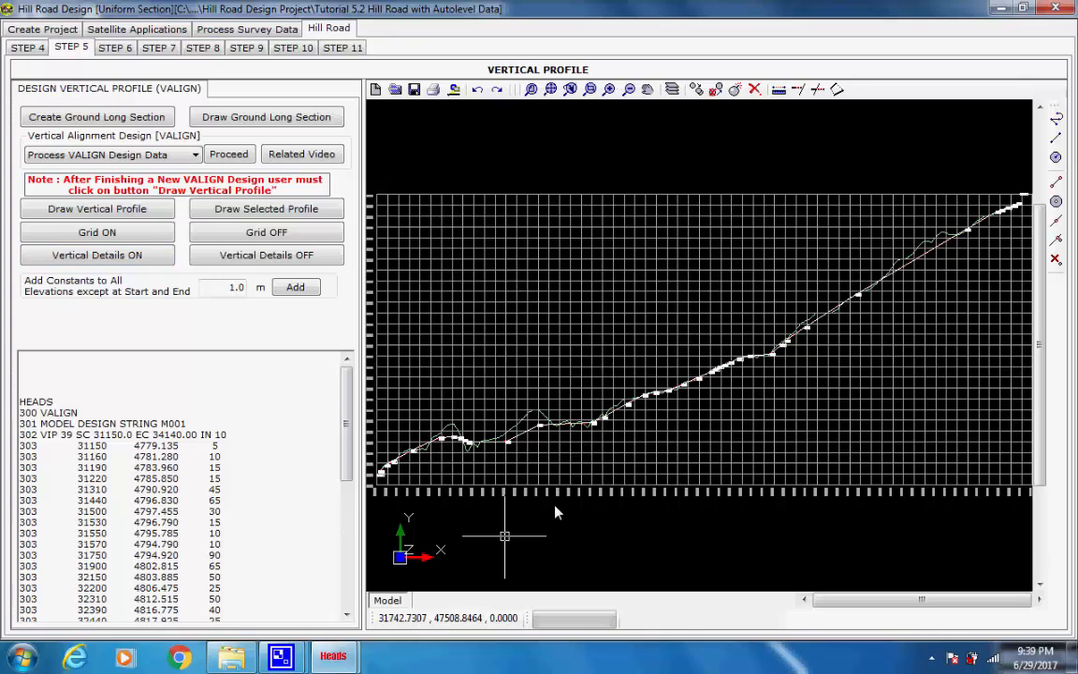
Examine the VIP detail box at chainage 31900 on the vertical profile, and return to the full profile view.
click(533, 441)
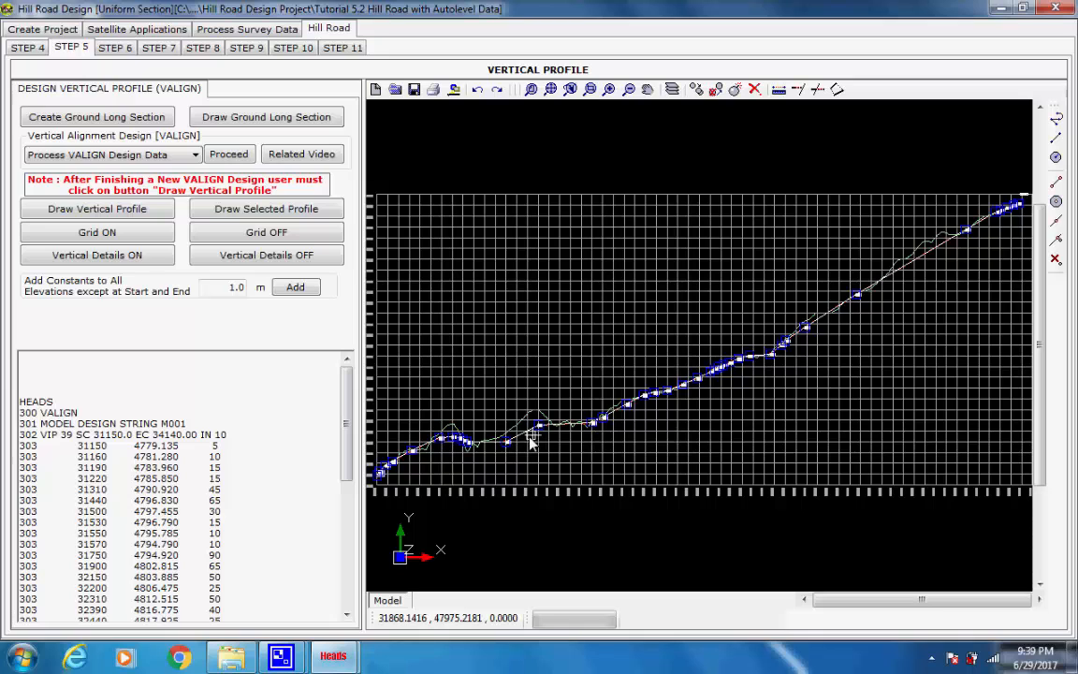
scroll(533, 441, up, 2)
scroll(538, 433, up, 2)
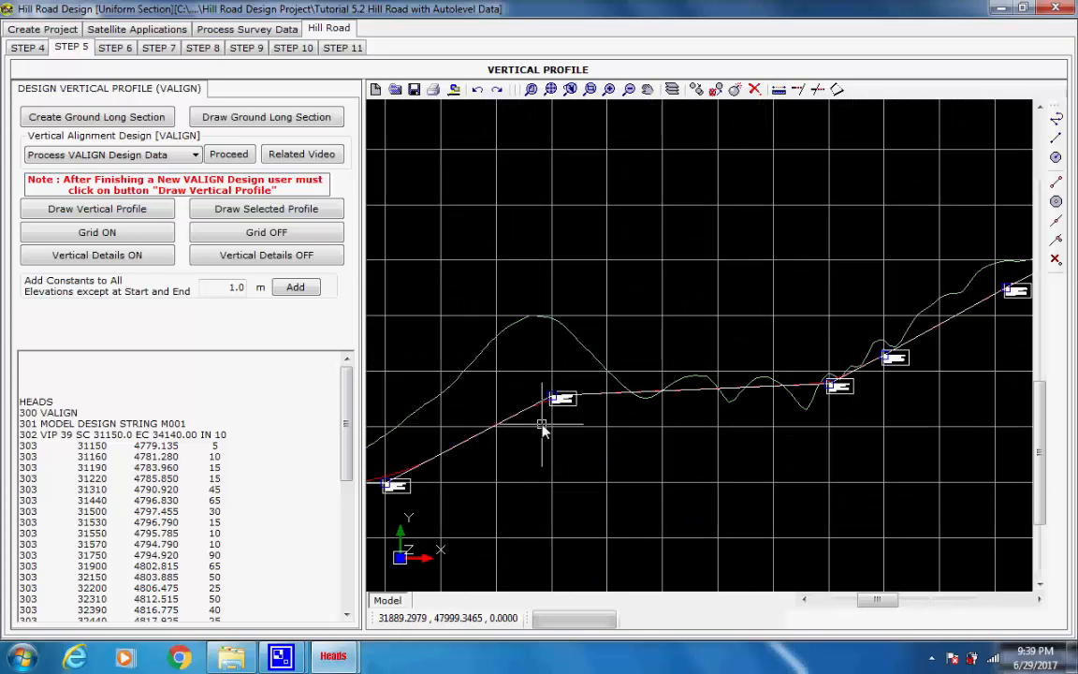
scroll(552, 411, up, 3)
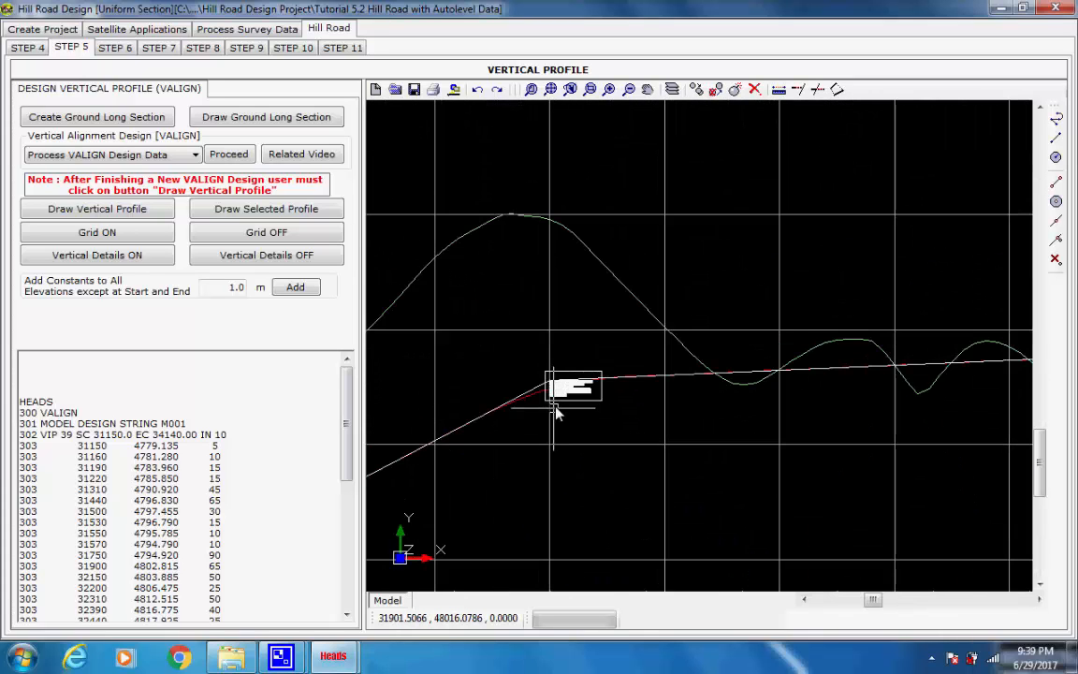
scroll(578, 385, up, 3)
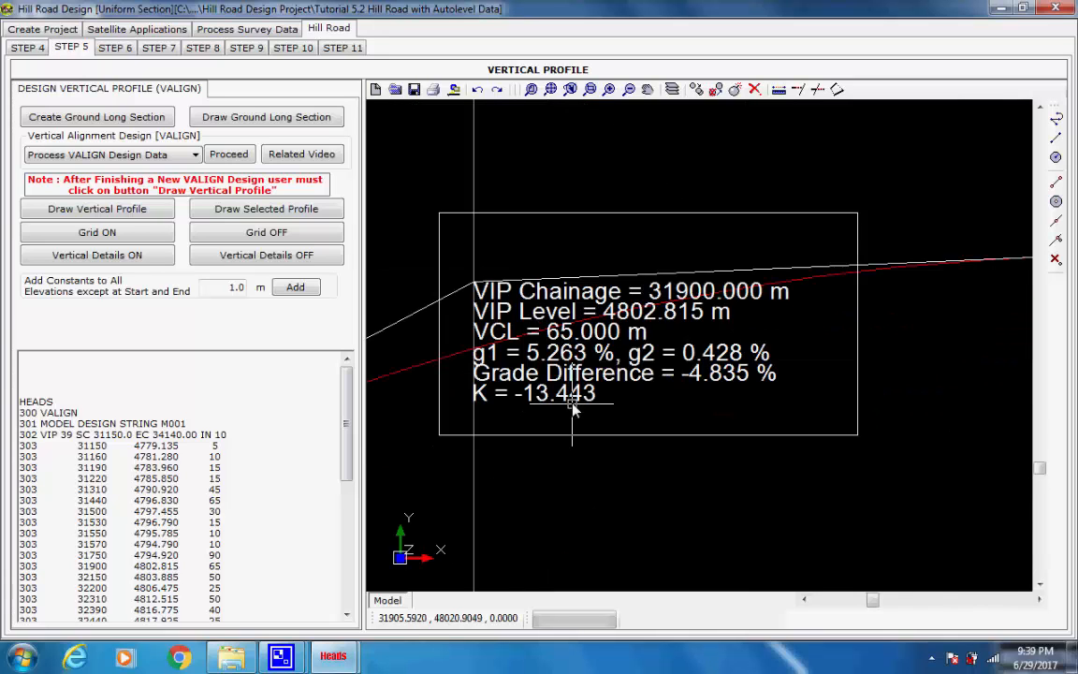
scroll(533, 270, down, 1)
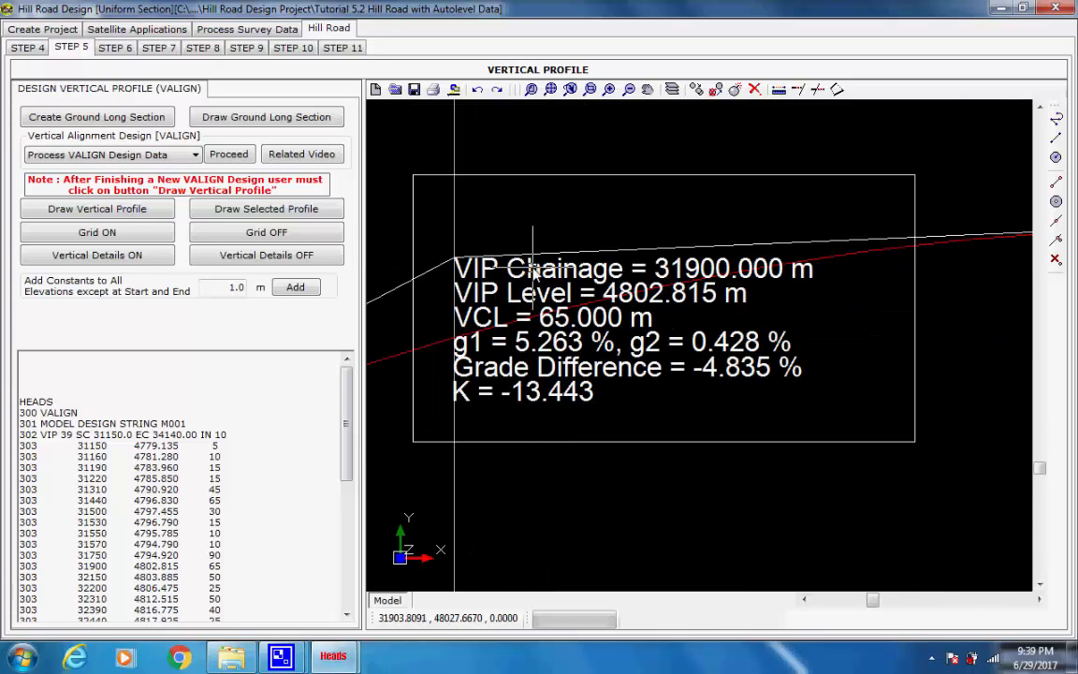
click(550, 89)
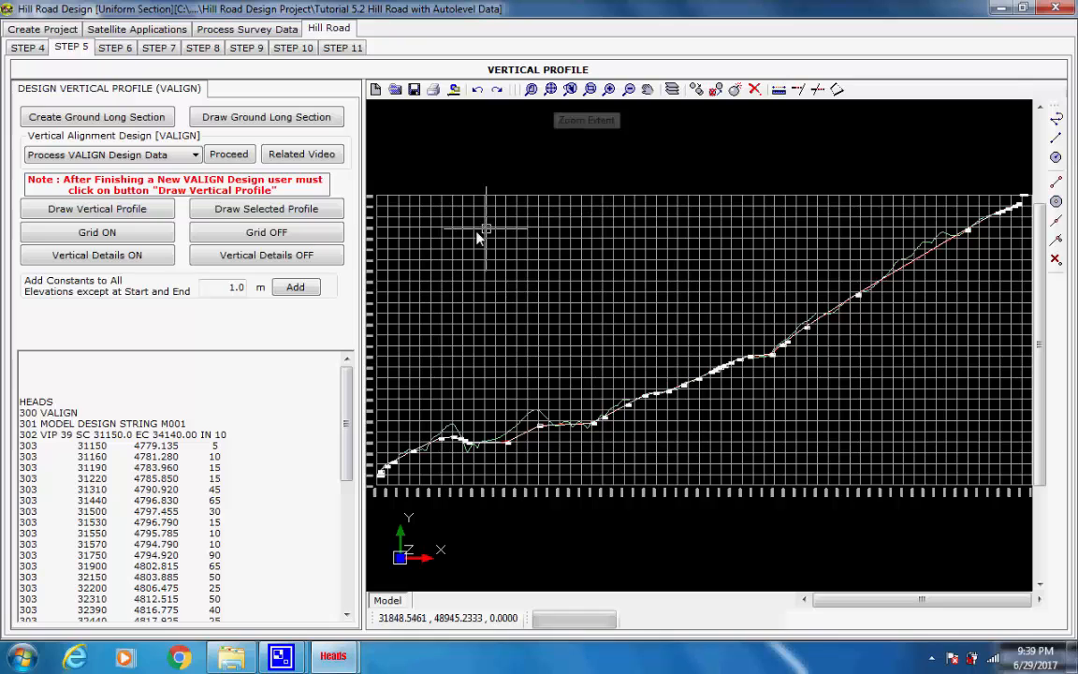
Review the typical cross section schedule and the available section types, keeping TCS07 for schedule 1.
click(116, 47)
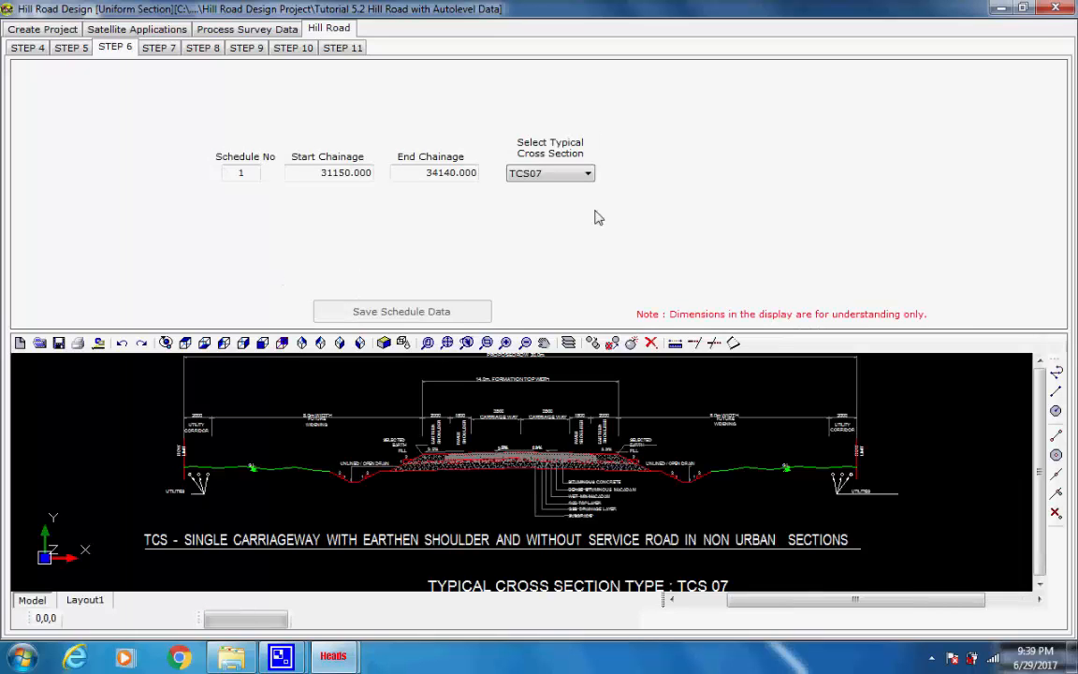
click(589, 175)
click(589, 175)
Apply the main carriageway's extra widening at Inside Only in the cross section definition for schedule 1.
click(159, 48)
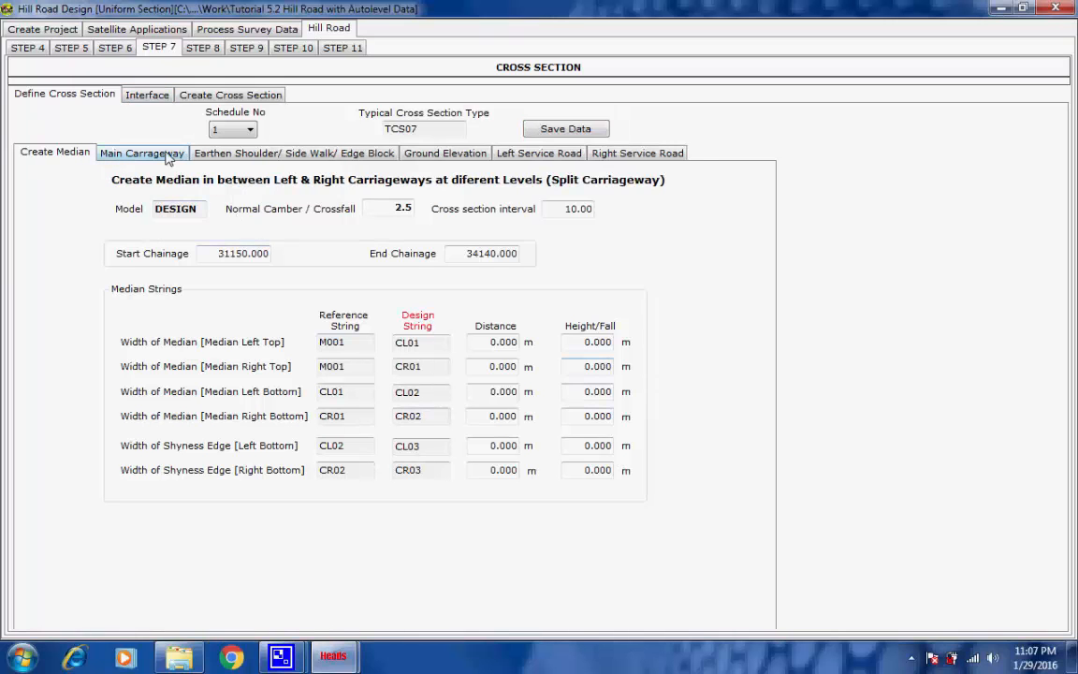
click(149, 151)
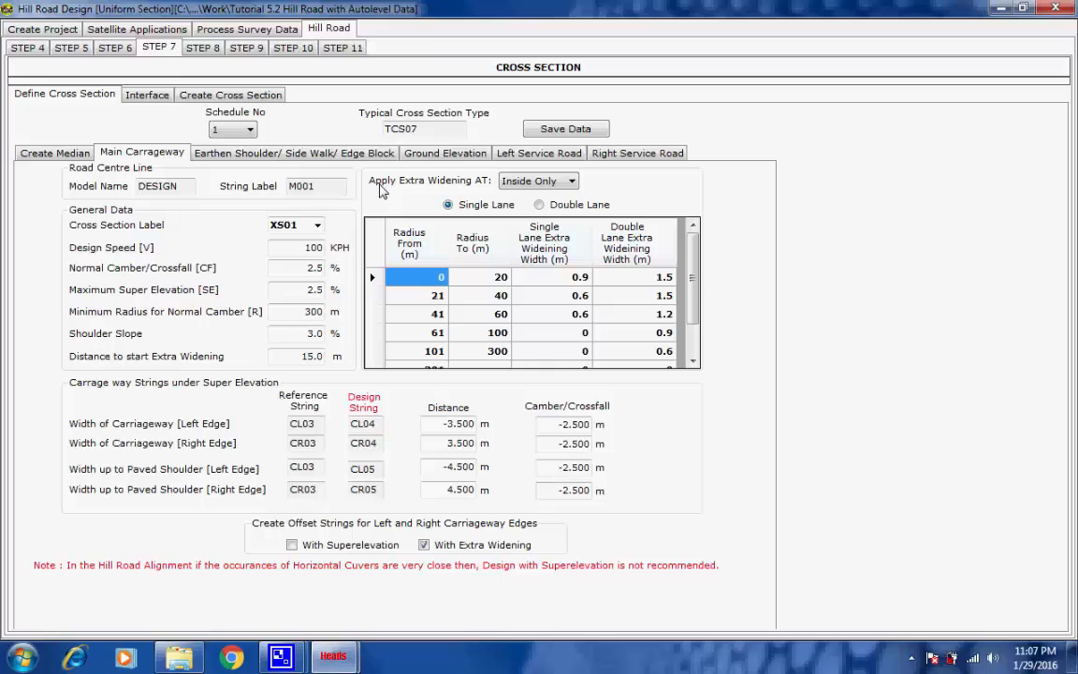
click(571, 182)
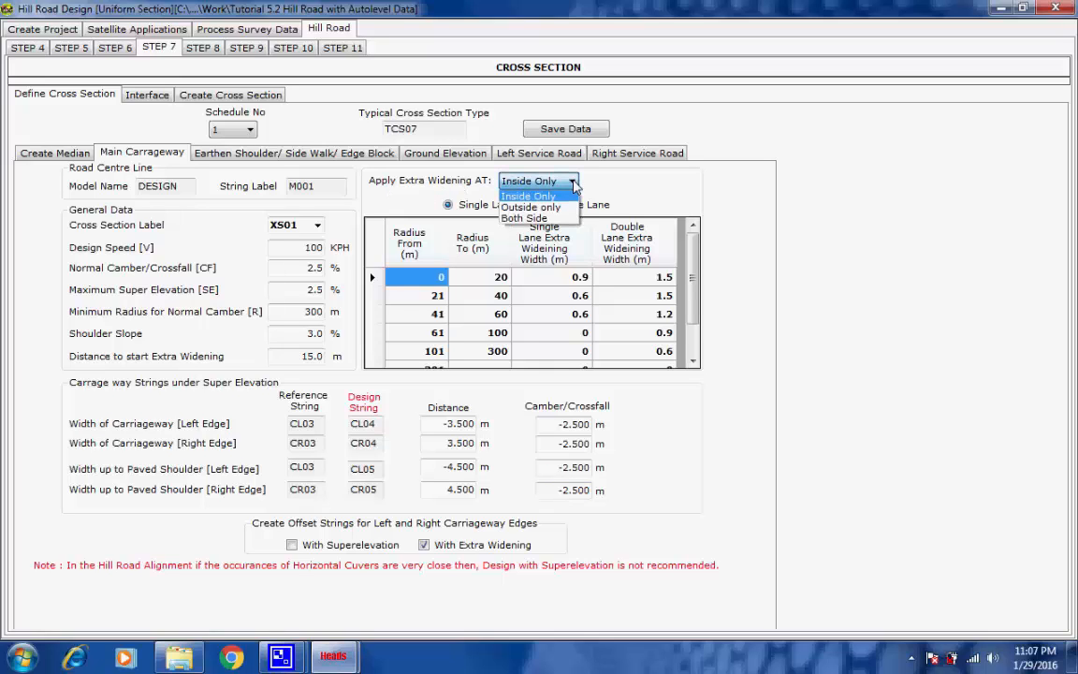
click(562, 196)
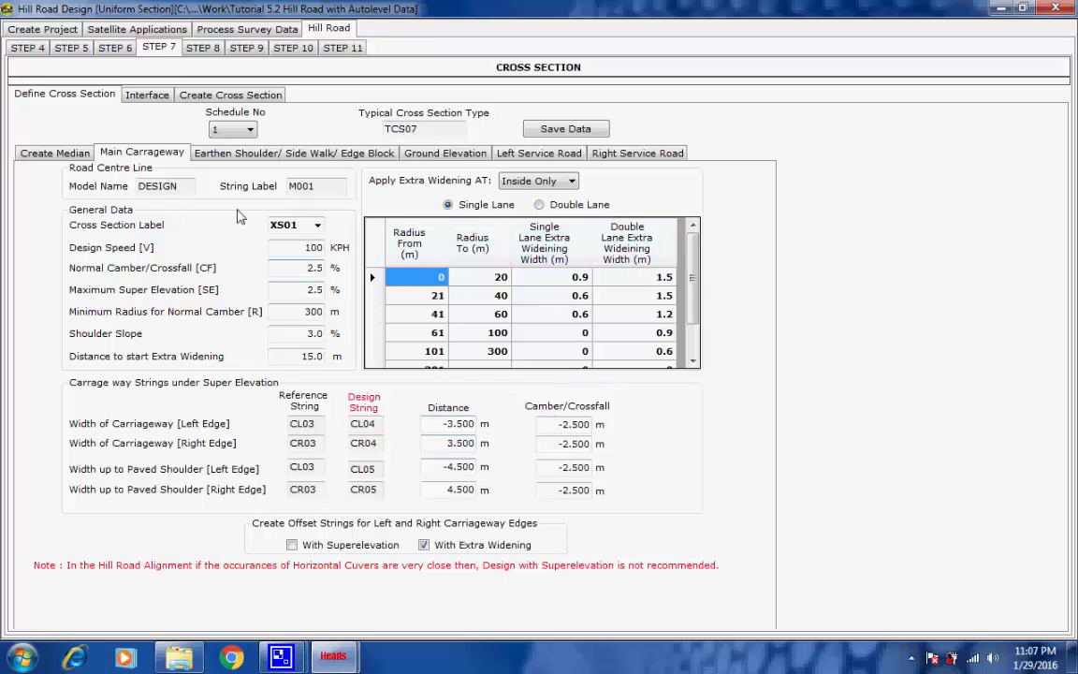
Review the cross section data for shoulders, ground elevation, service roads, main carriageway and median, and display the interface data.
click(229, 154)
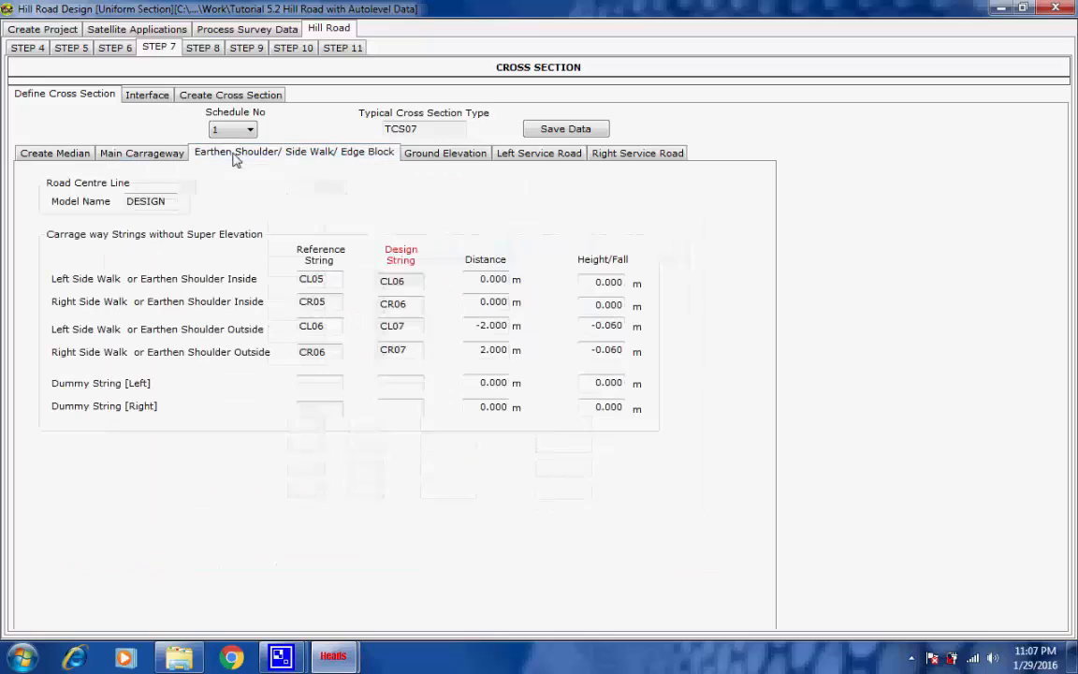
click(446, 154)
click(539, 154)
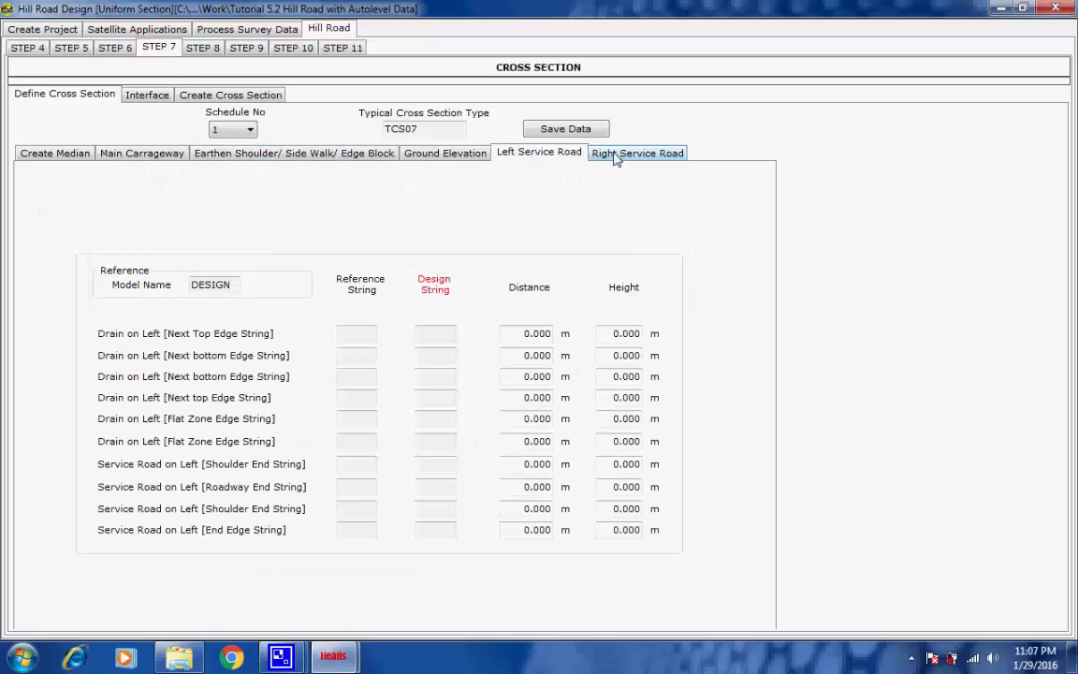
click(615, 156)
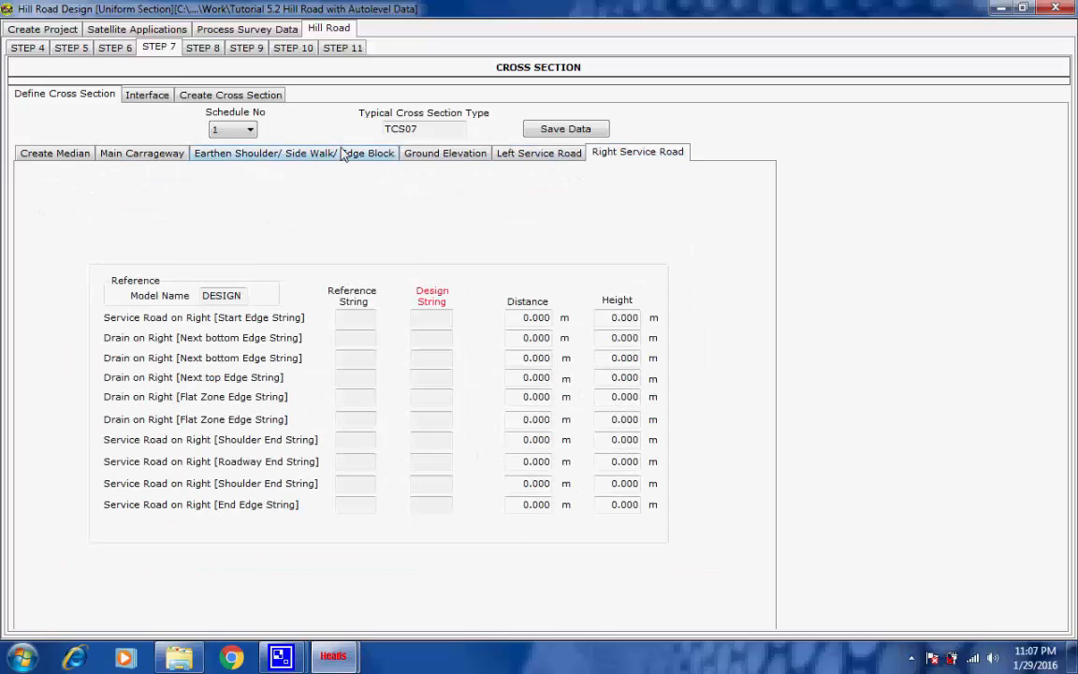
click(159, 156)
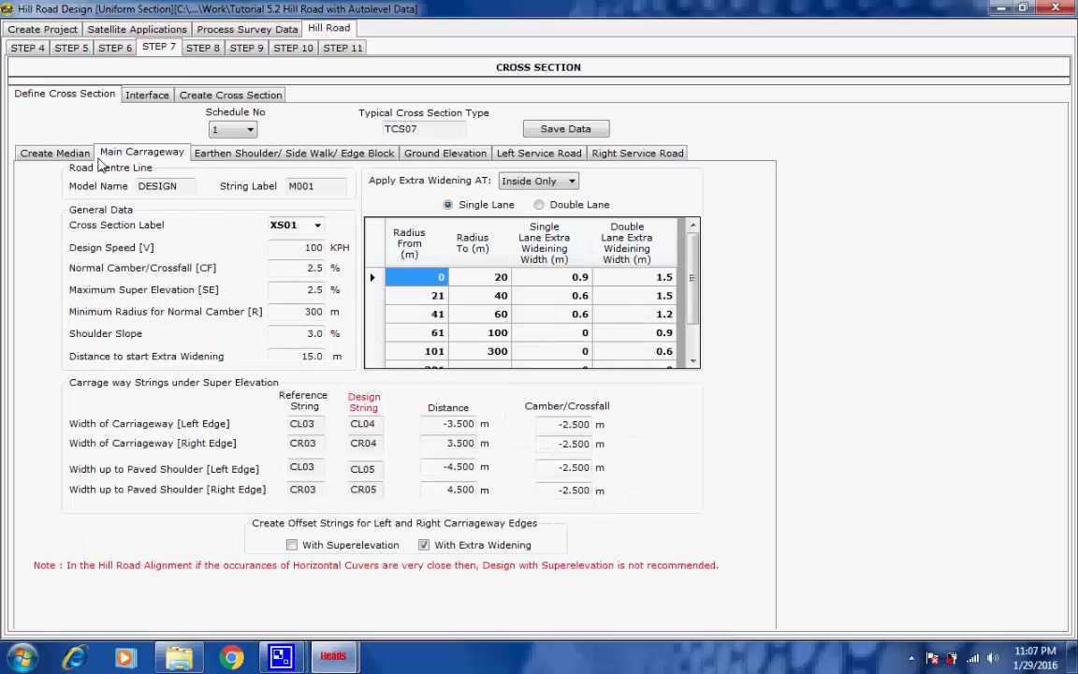
click(62, 156)
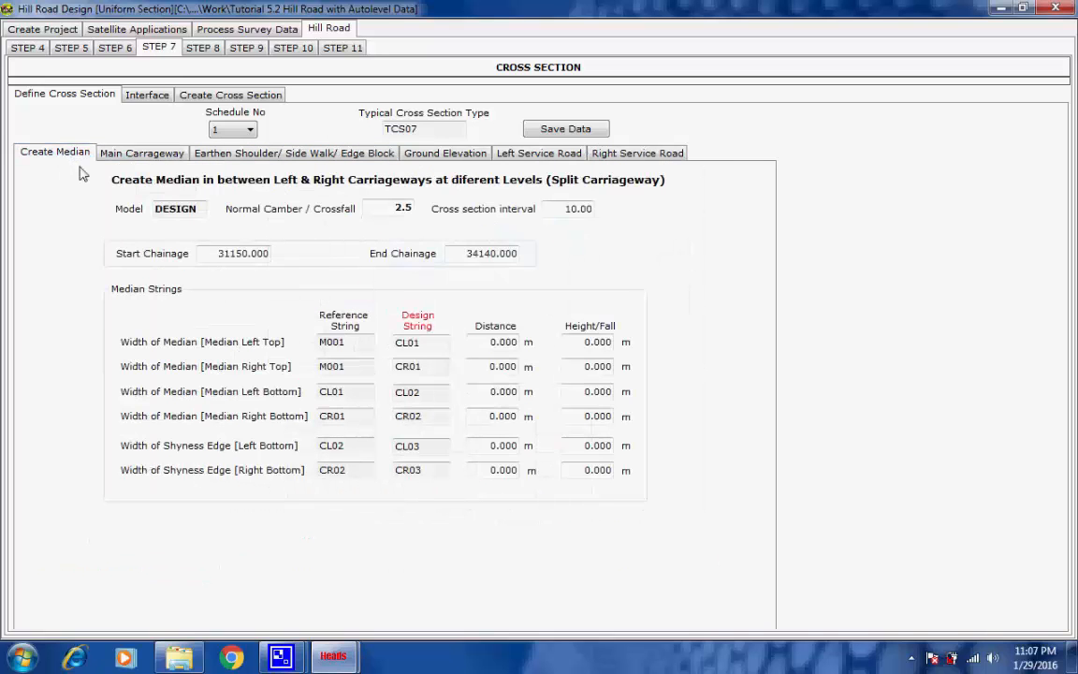
click(140, 97)
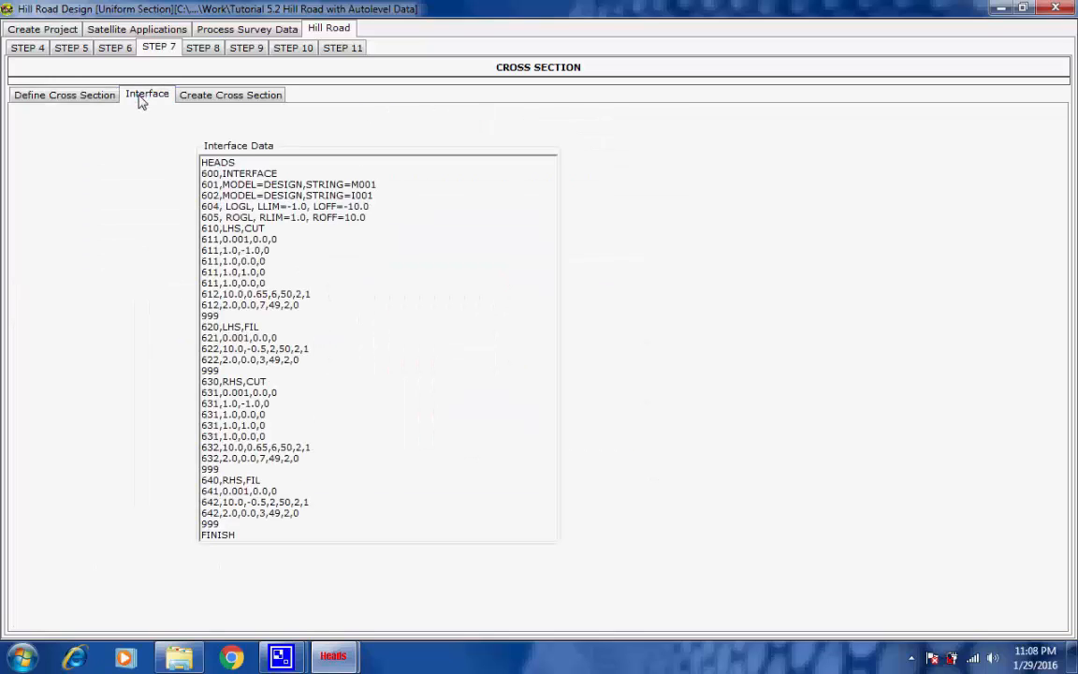
Start processing the cross section data in Cross_Section.txt with all eight items included in the run.
double_click(373, 197)
click(378, 197)
click(225, 98)
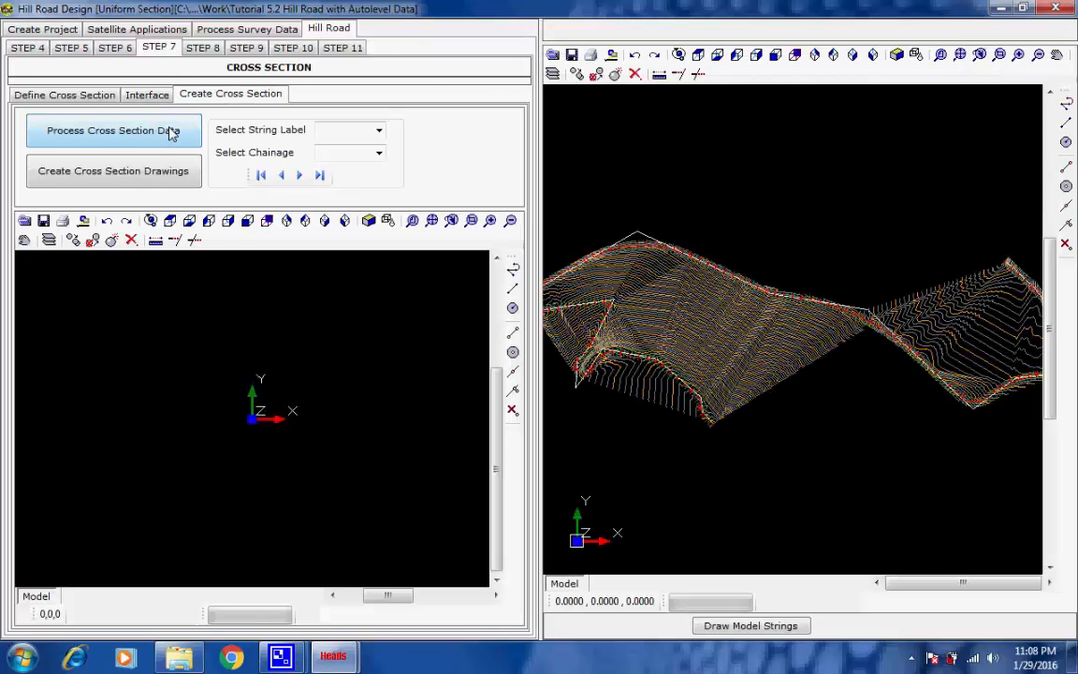
click(170, 137)
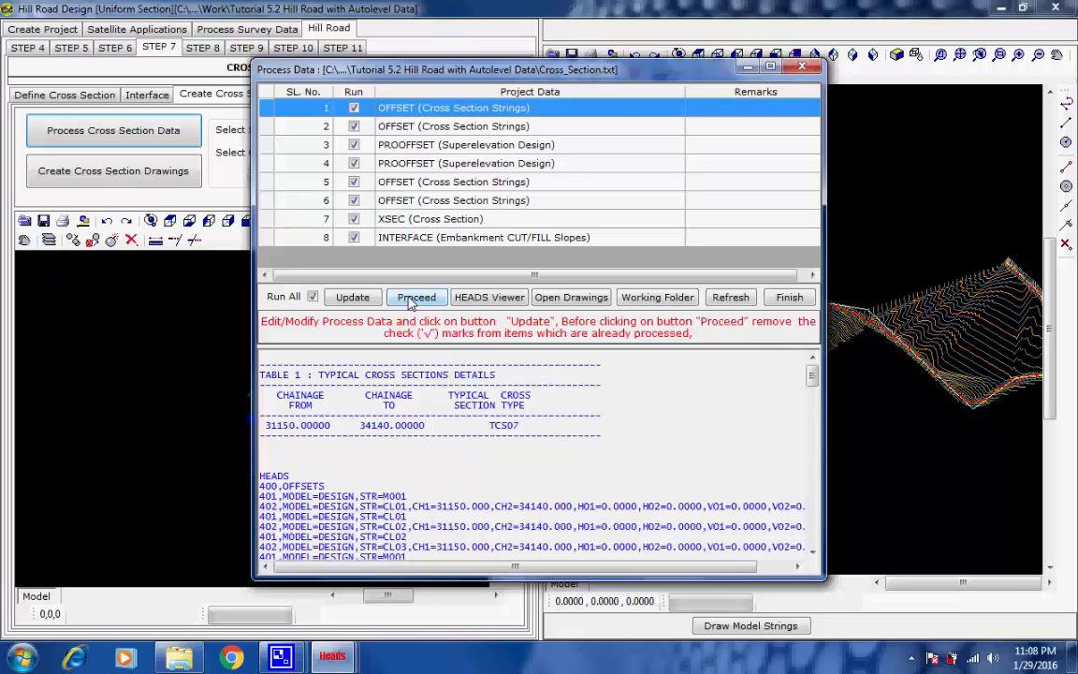
click(413, 298)
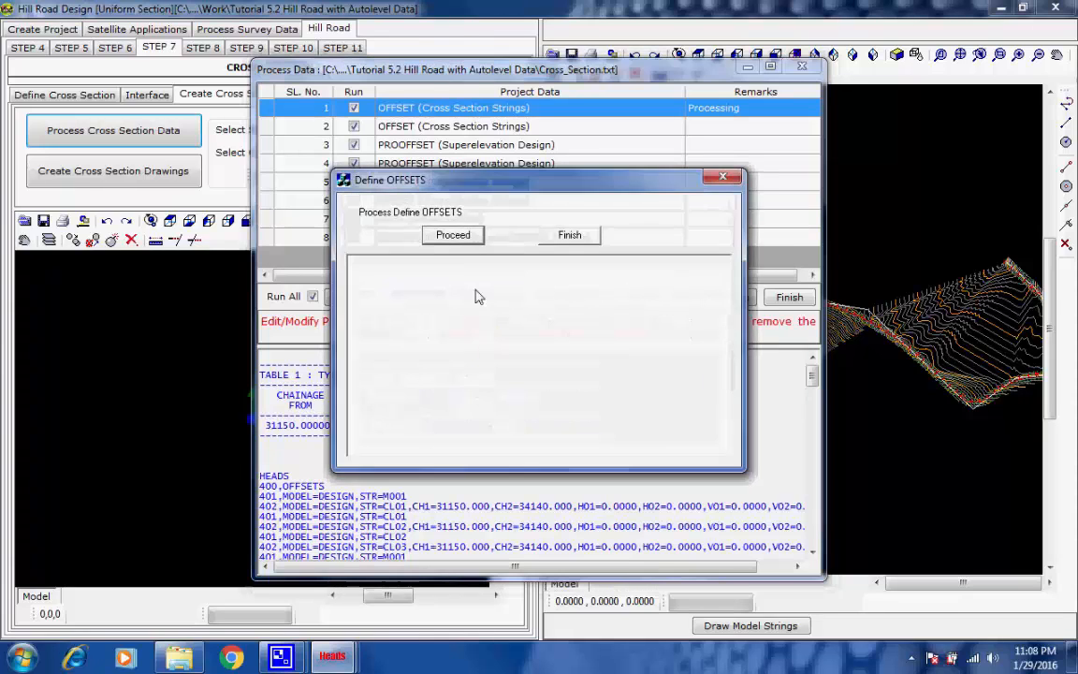
Process the first two OFFSET items for the cross section strings, choosing to draw the strings in the CAD viewer each time.
click(463, 239)
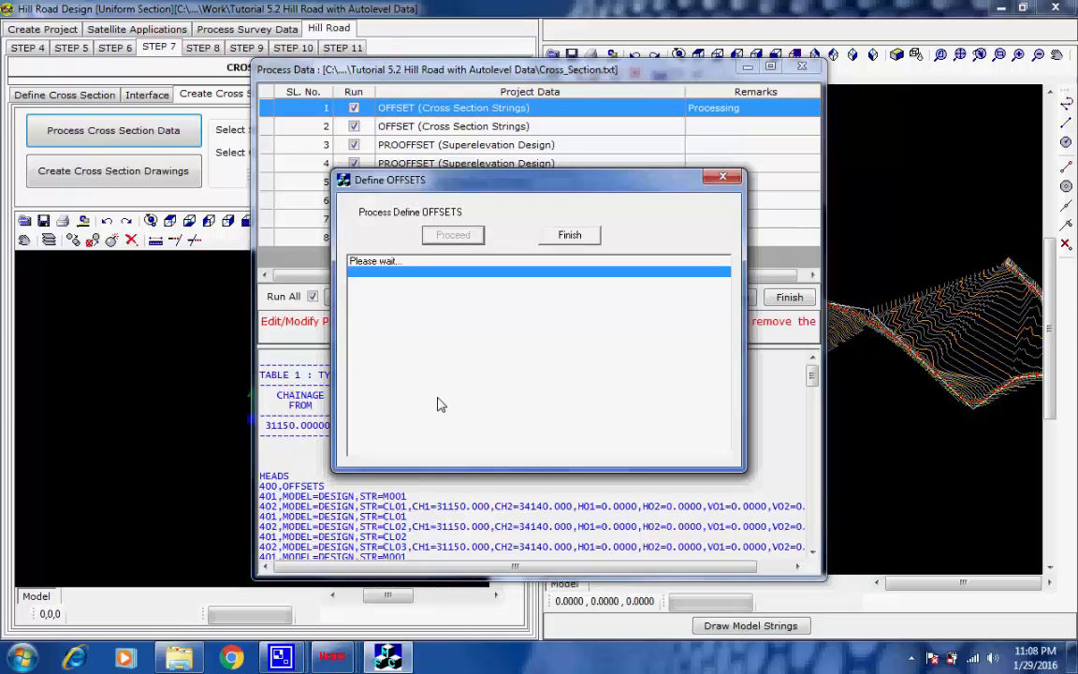
mouse_move(292, 646)
click(187, 538)
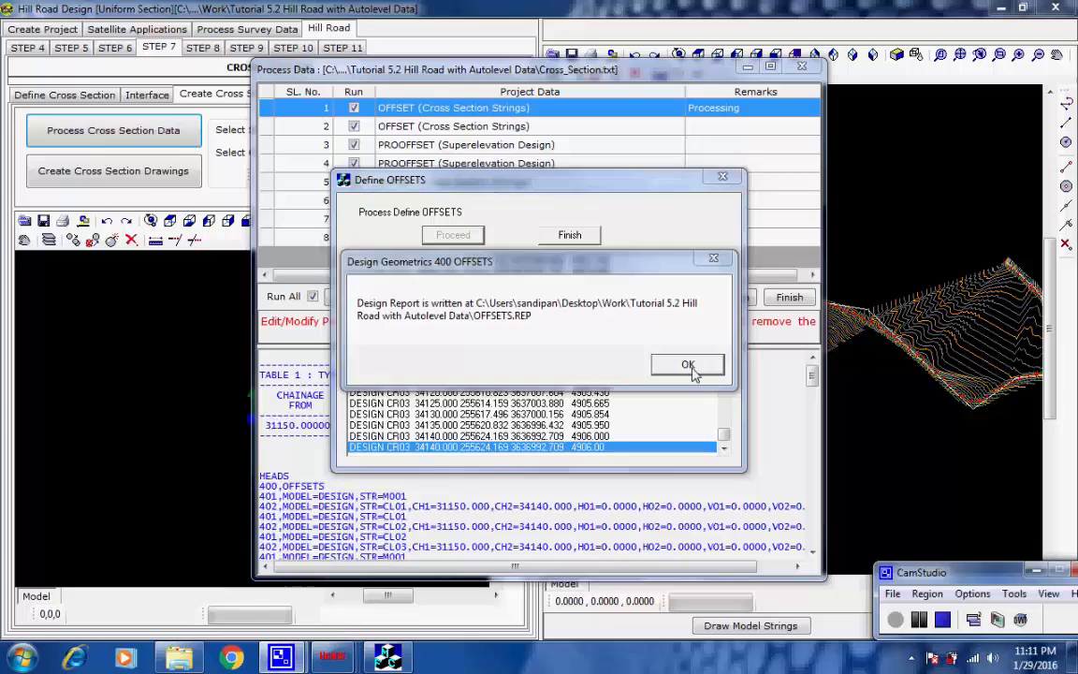
click(689, 368)
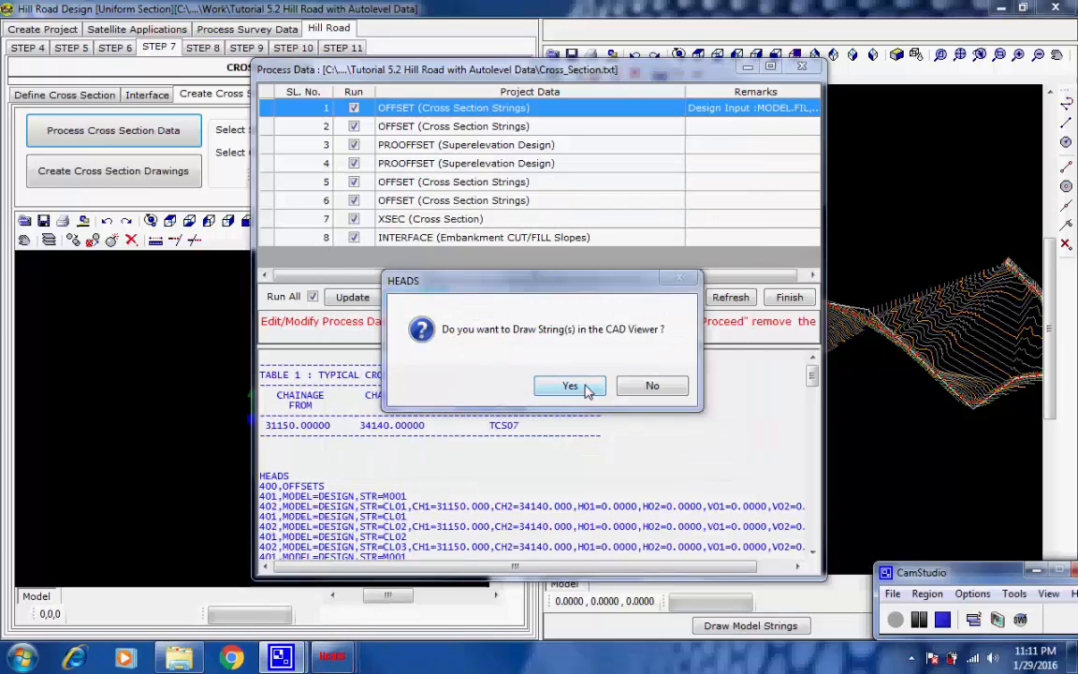
click(572, 385)
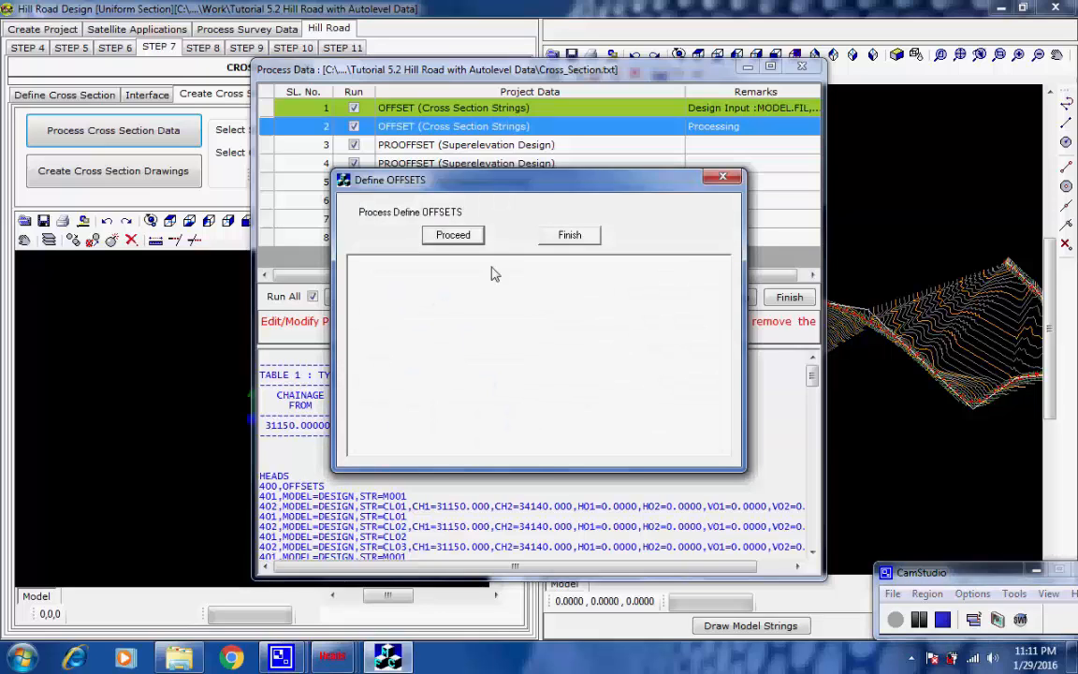
click(460, 235)
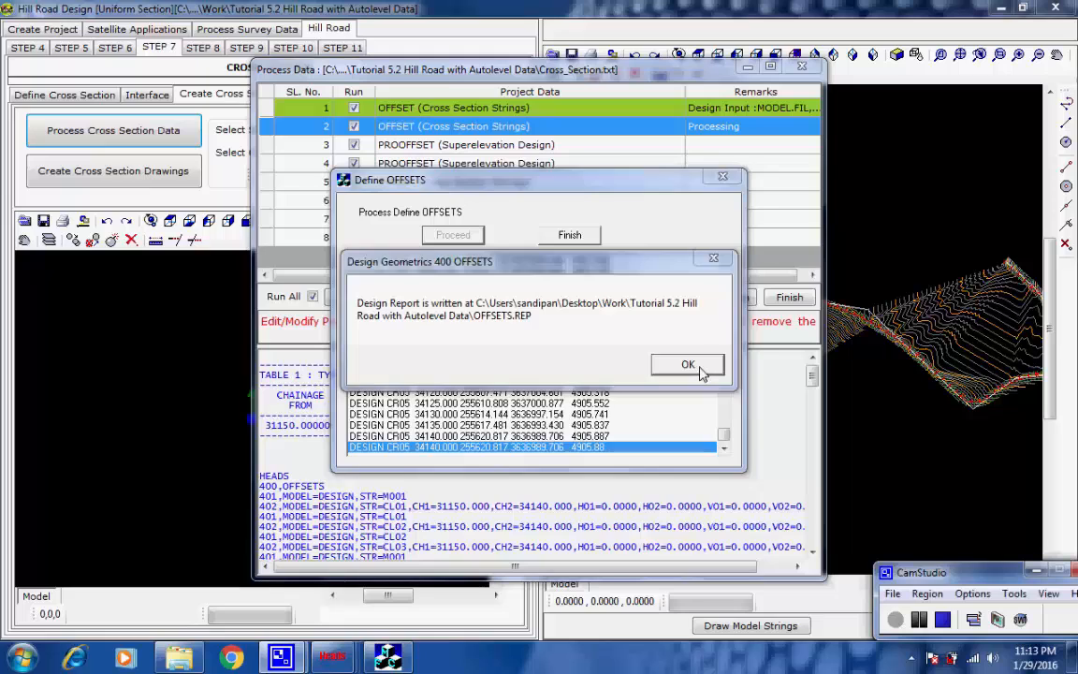
click(693, 369)
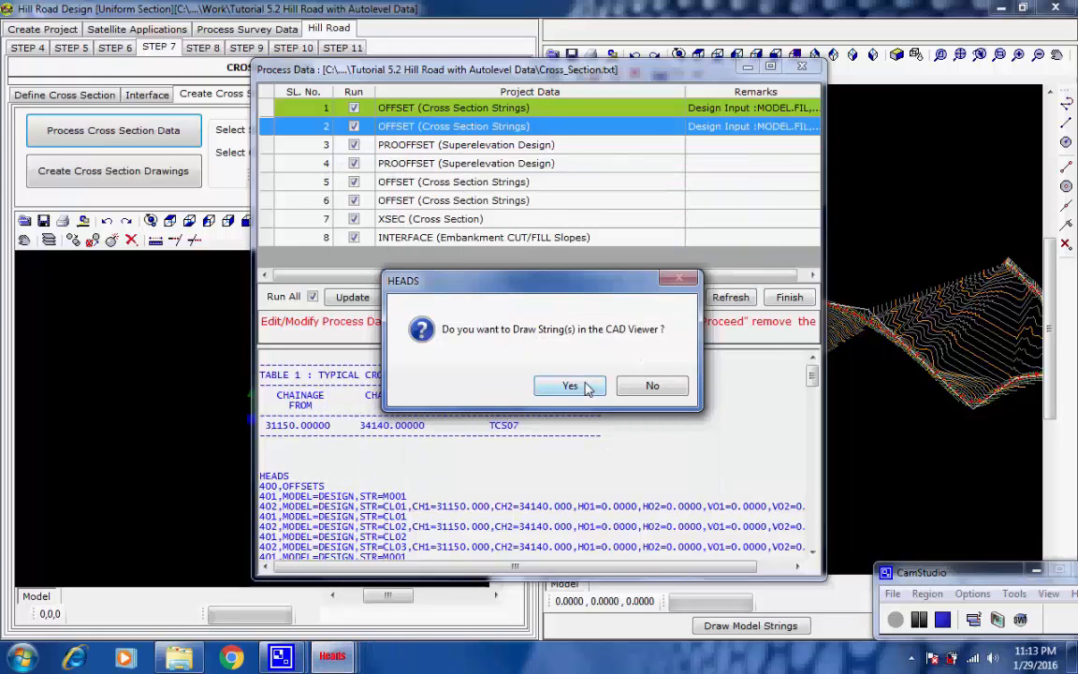
click(585, 386)
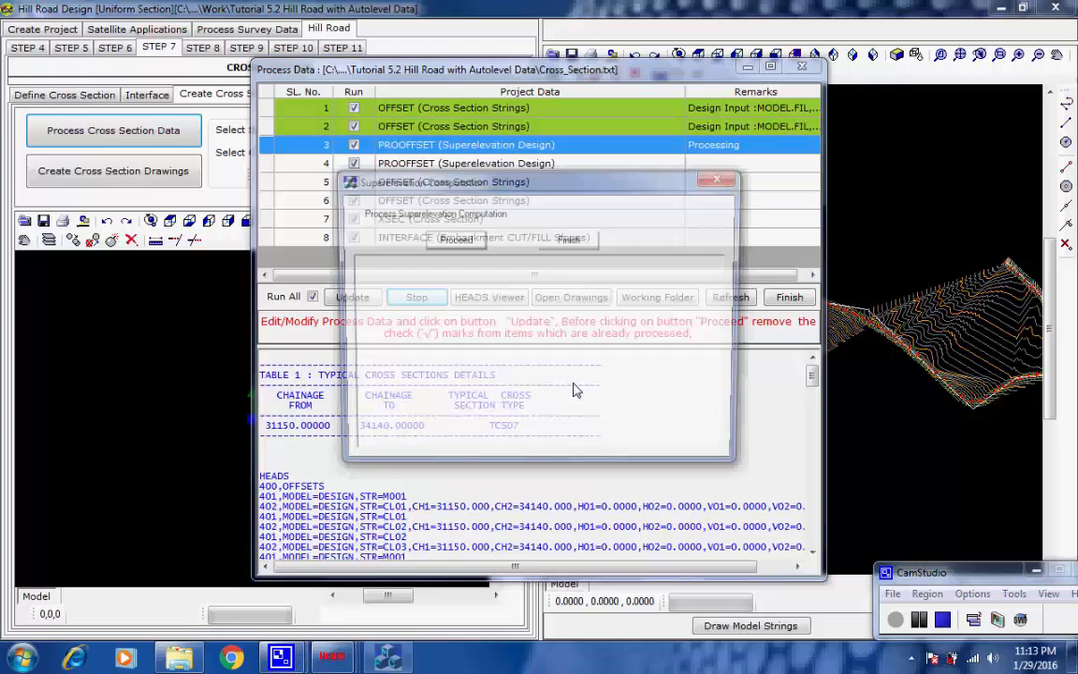
Compute the superelevation design for both PROOFFSET items and accept drawing their strings in the CAD viewer.
click(474, 240)
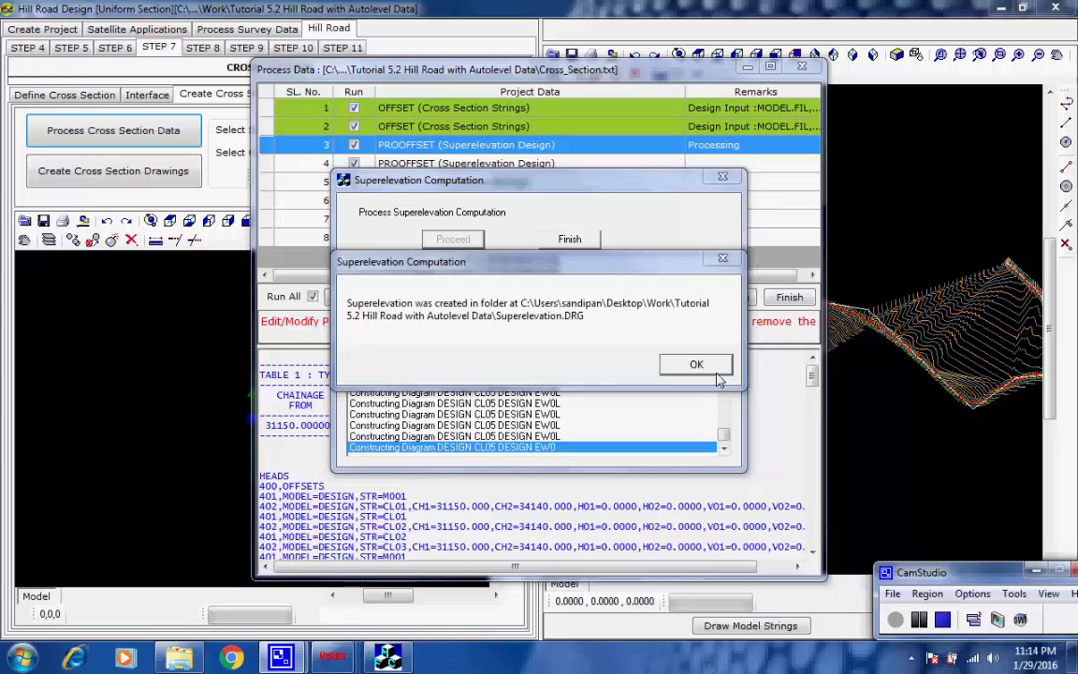
click(695, 363)
click(568, 240)
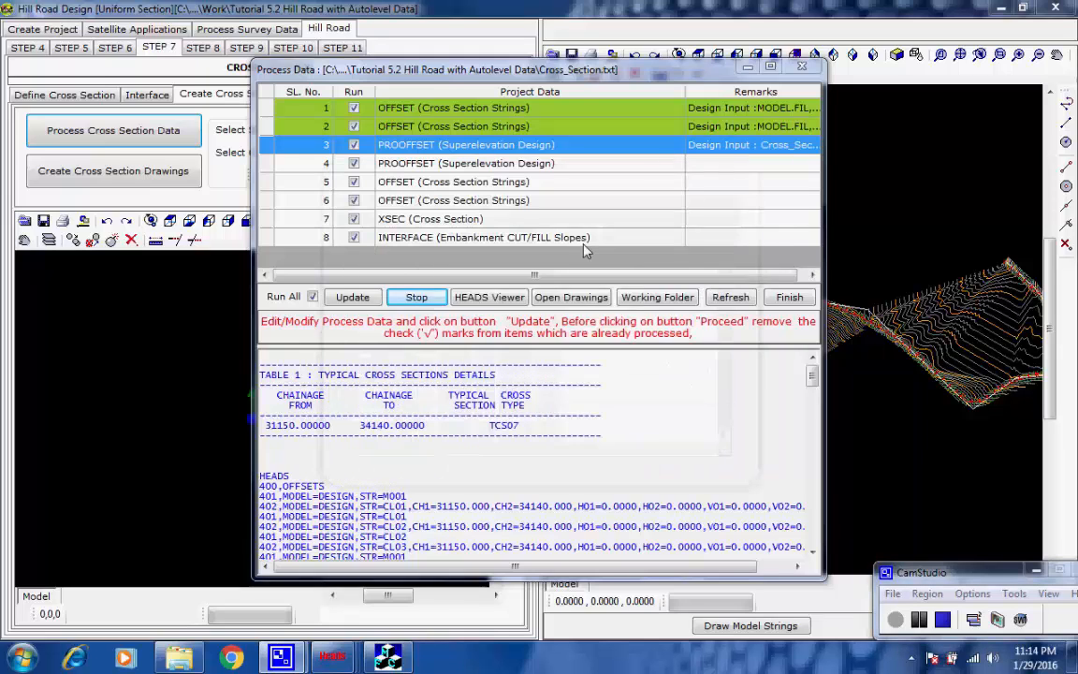
click(578, 388)
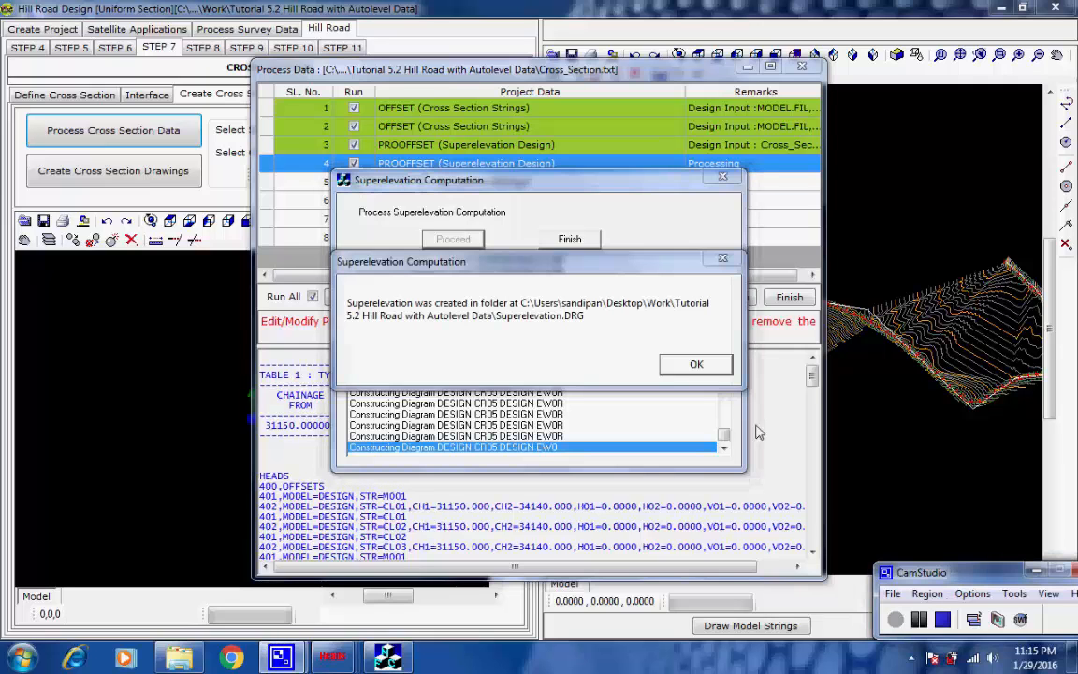
click(694, 363)
click(586, 241)
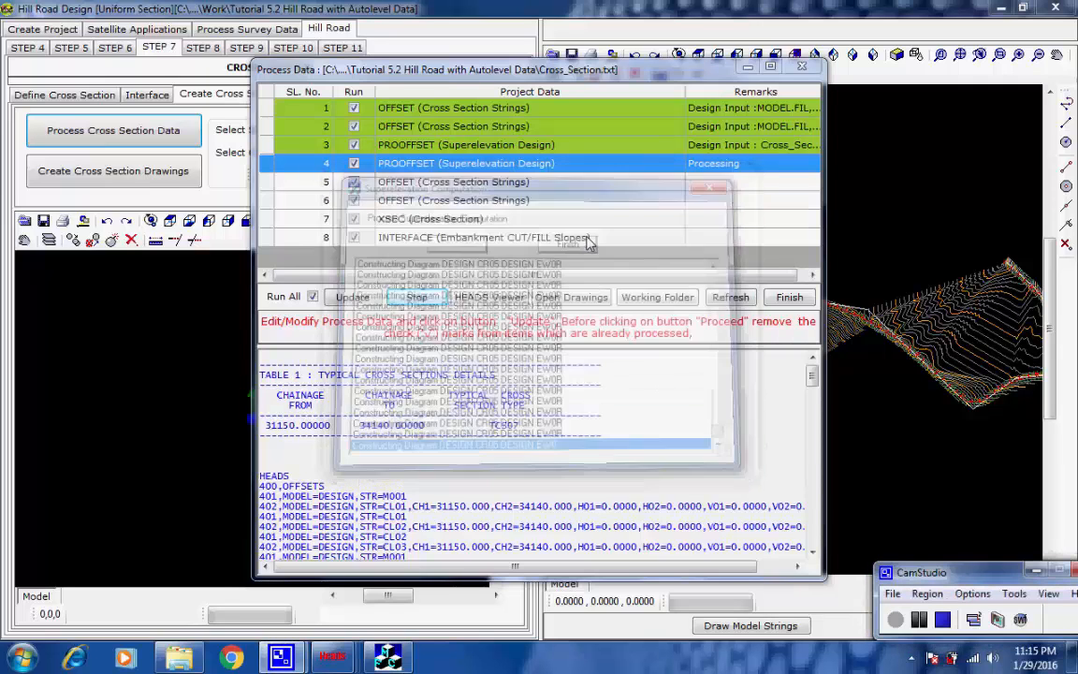
click(584, 387)
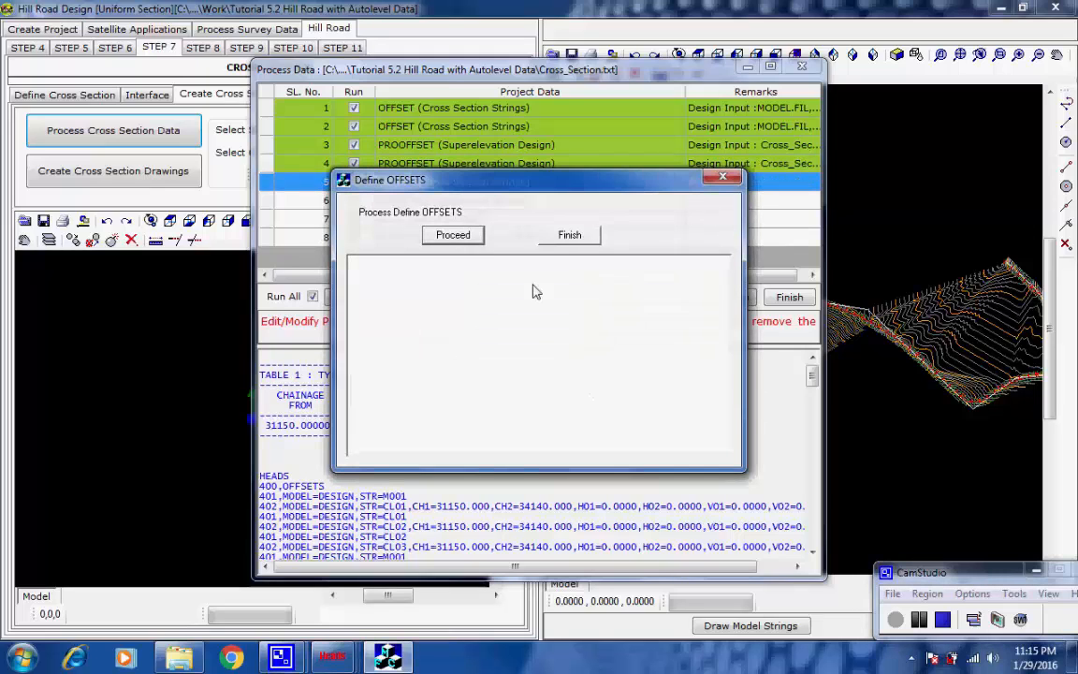
Process OFFSET items 5 and 6 for the remaining cross section strings and accept drawing them in the CAD viewer.
click(468, 235)
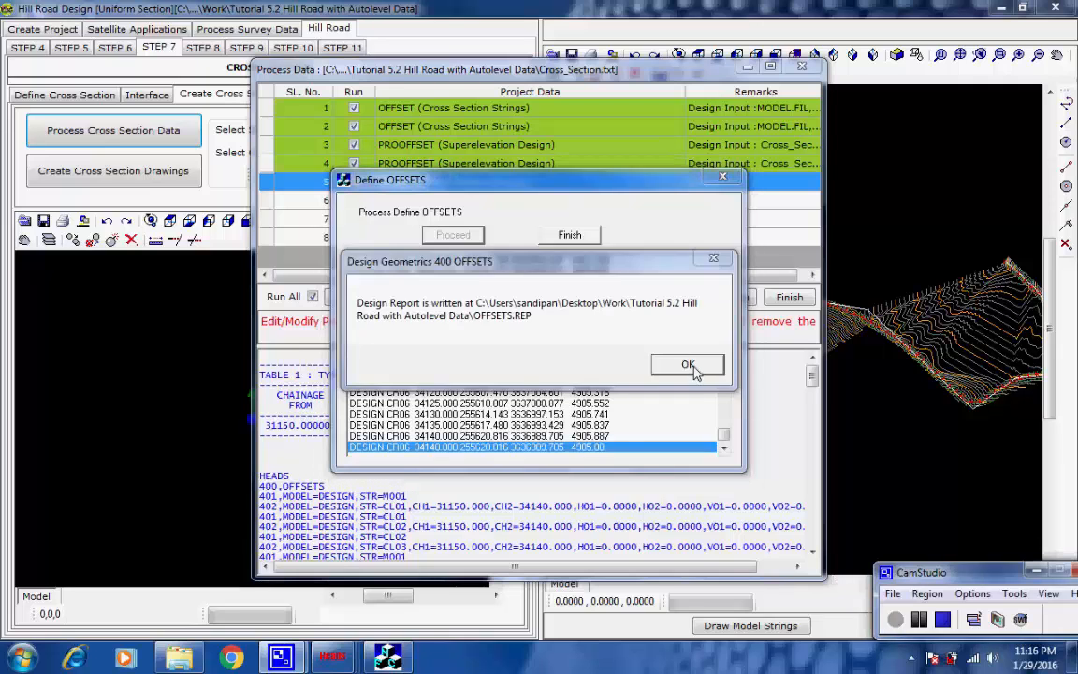
click(687, 364)
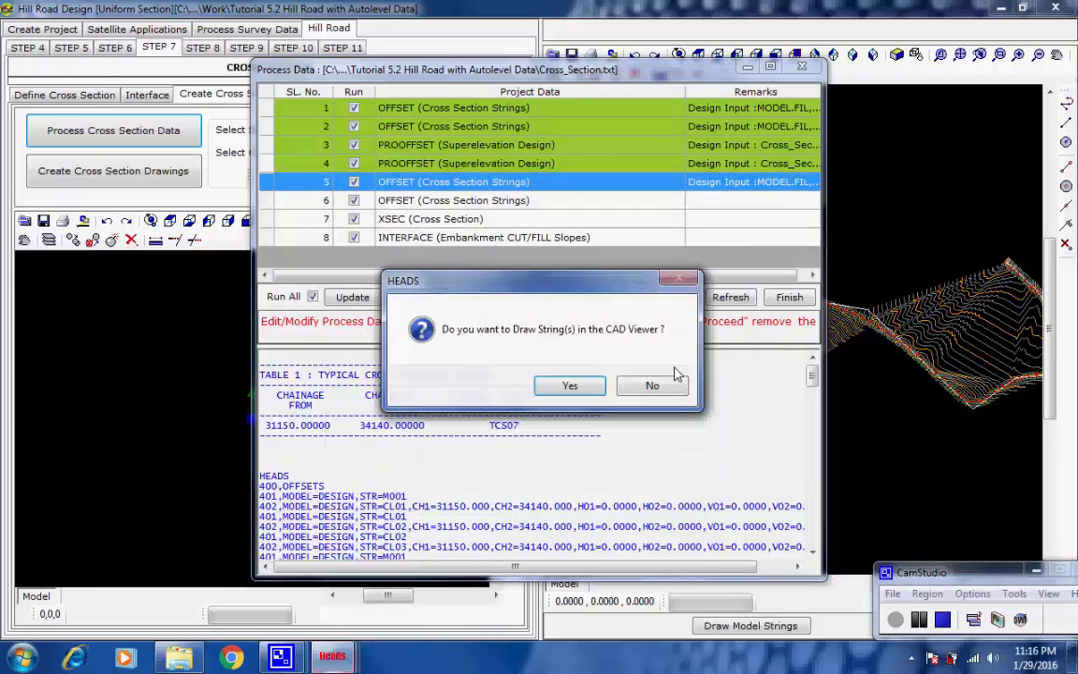
click(592, 385)
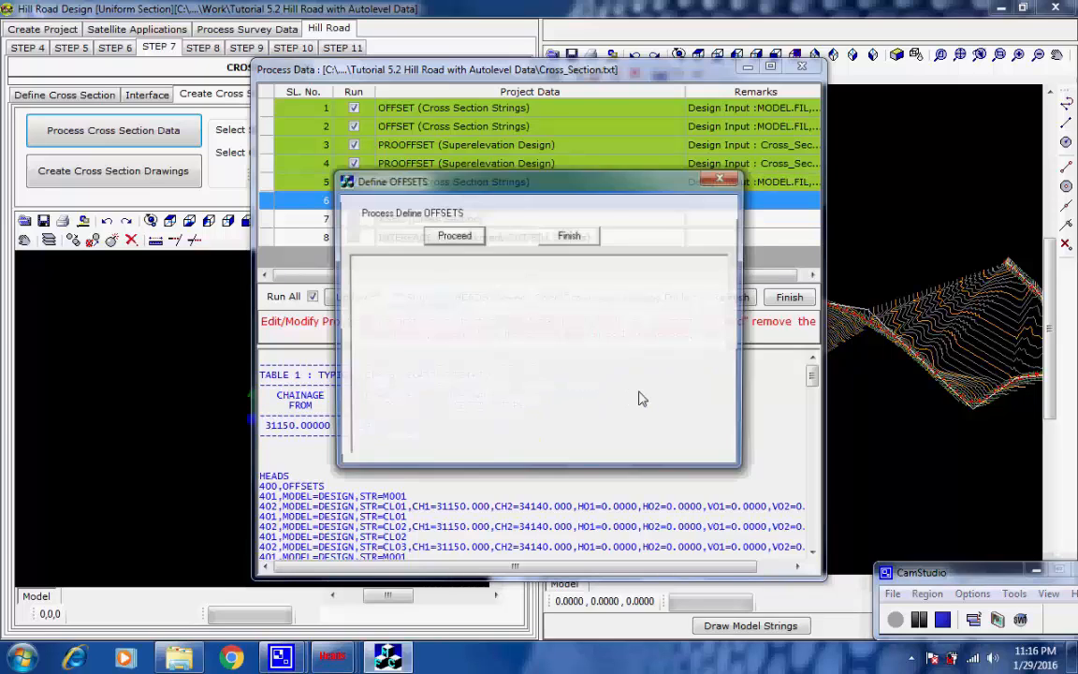
click(471, 235)
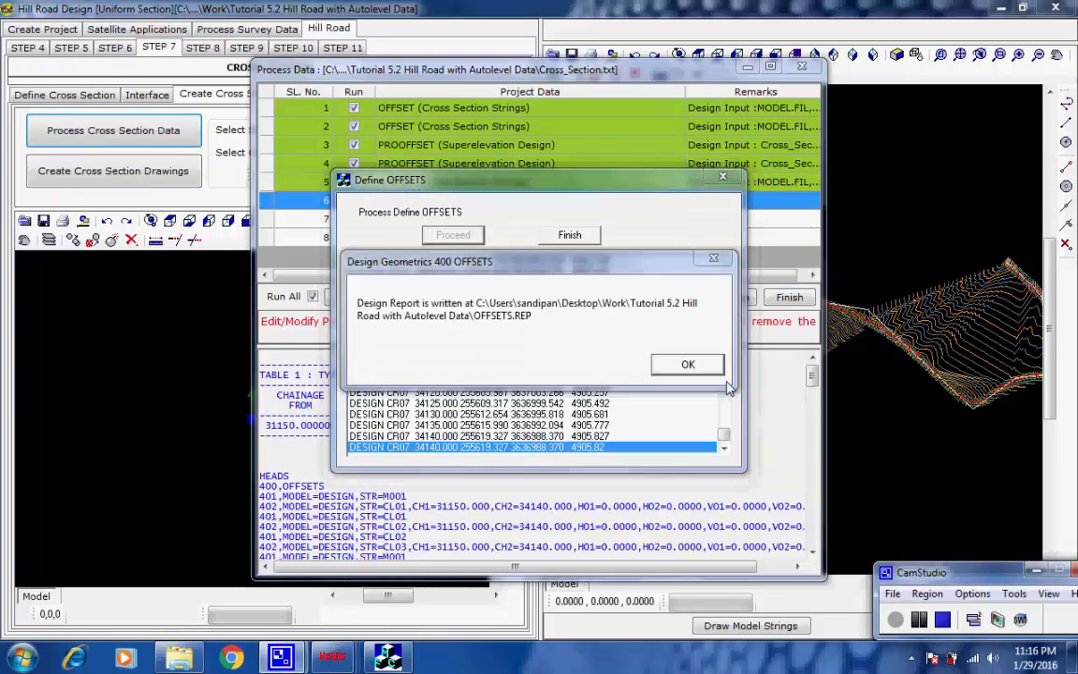
click(702, 370)
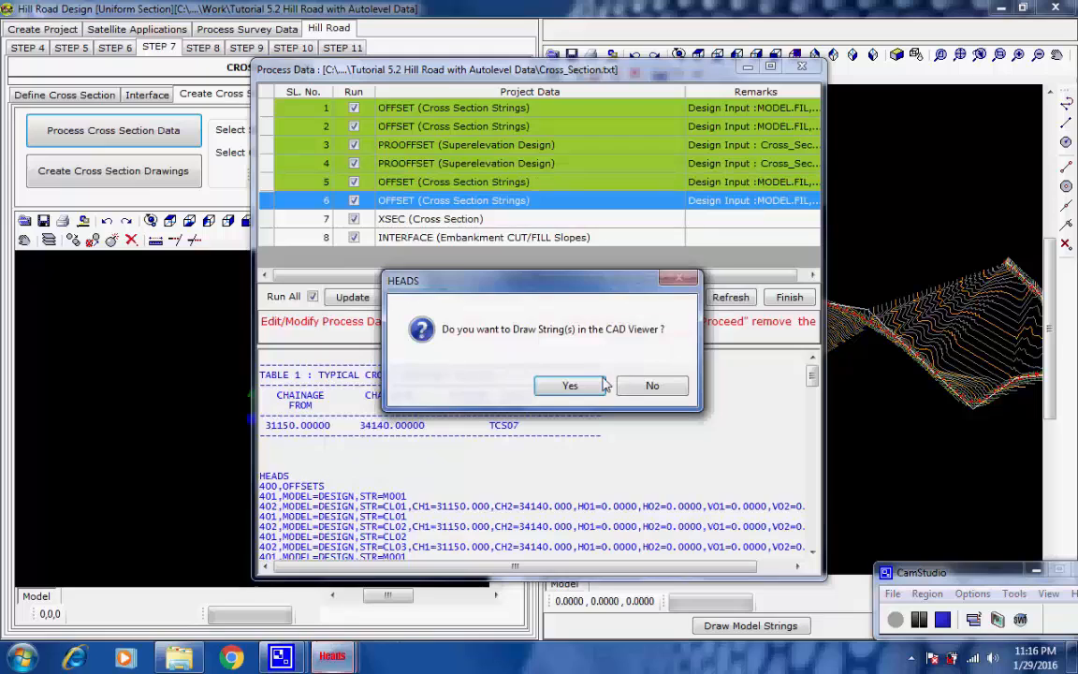
click(593, 386)
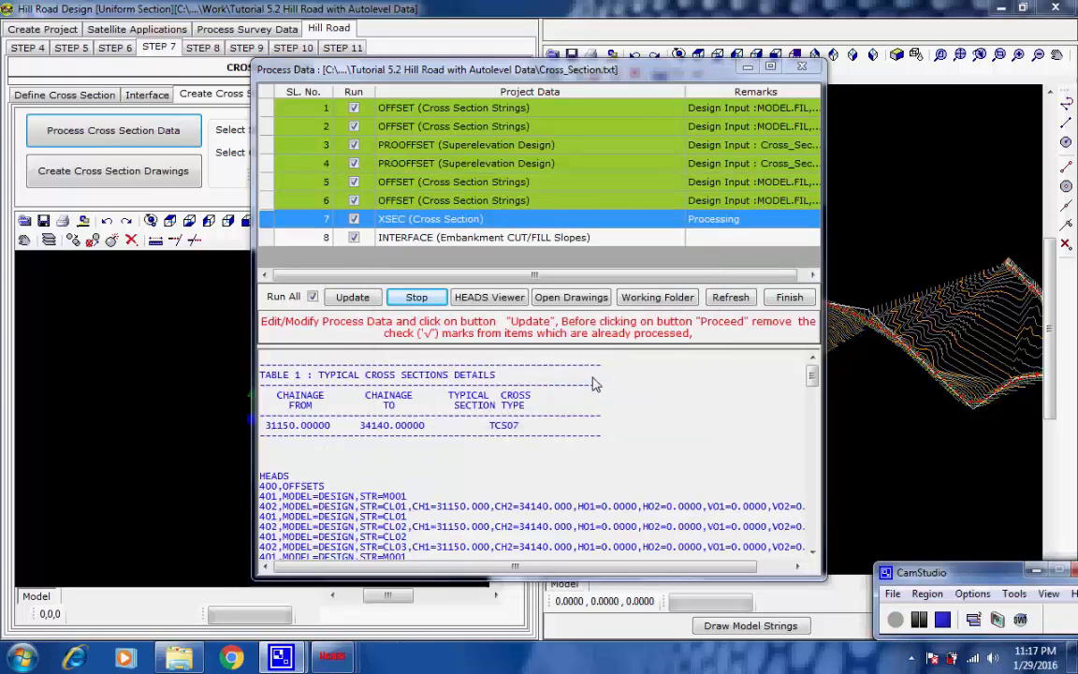
Develop the cross sections by running the XSEC item, accepting the processing time and NOSORT notices.
click(453, 240)
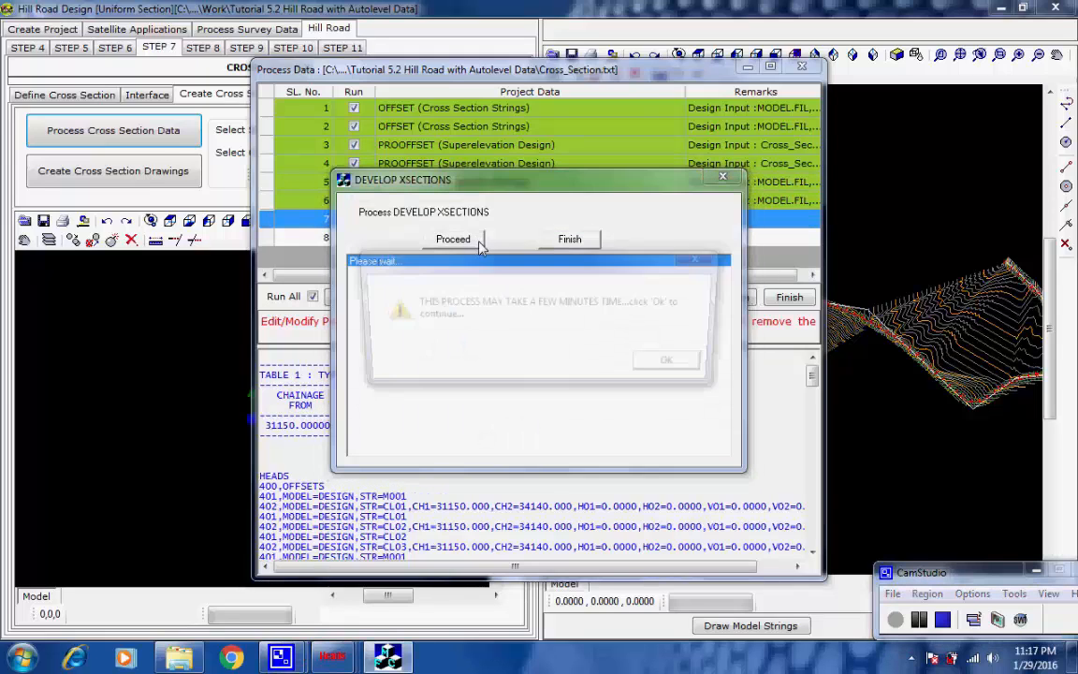
click(674, 367)
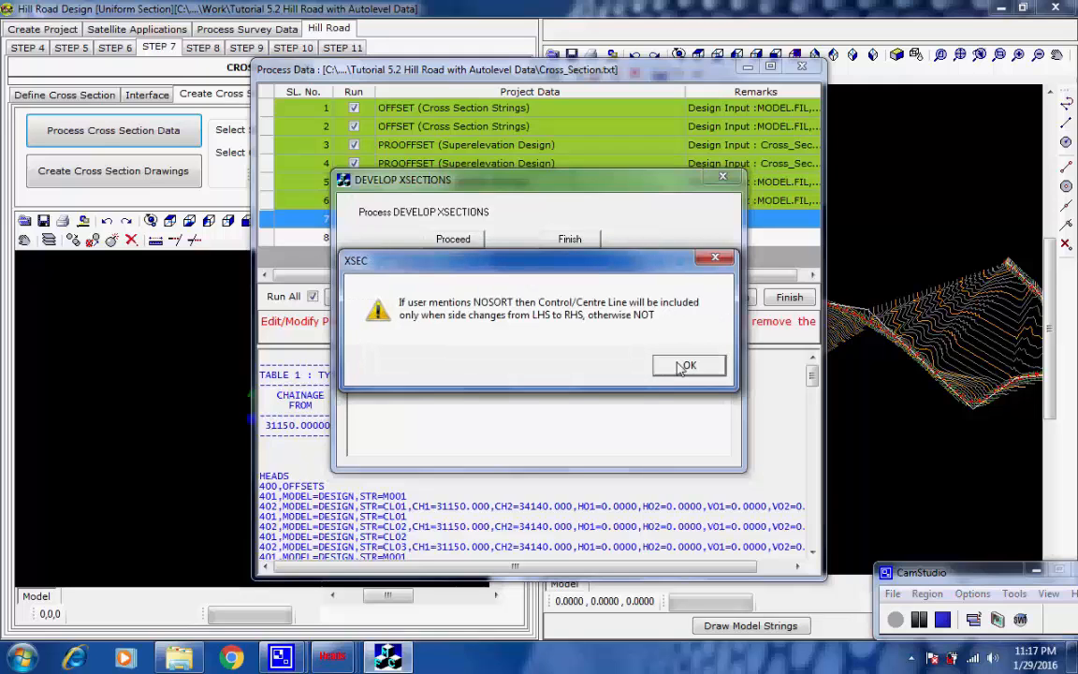
click(682, 368)
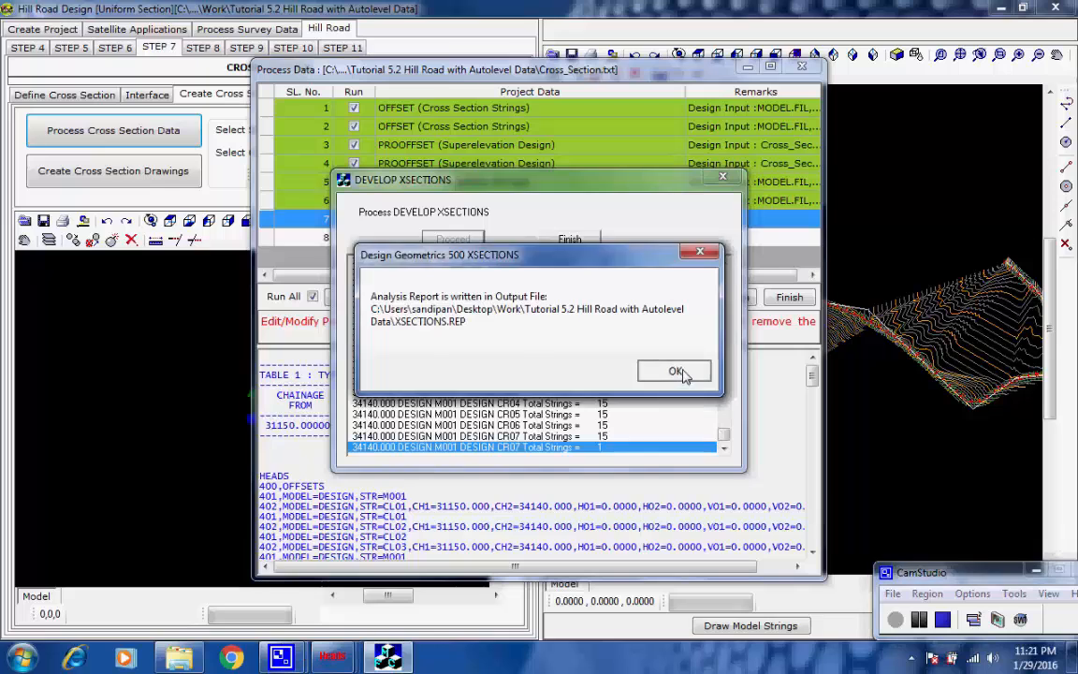
click(682, 373)
click(576, 240)
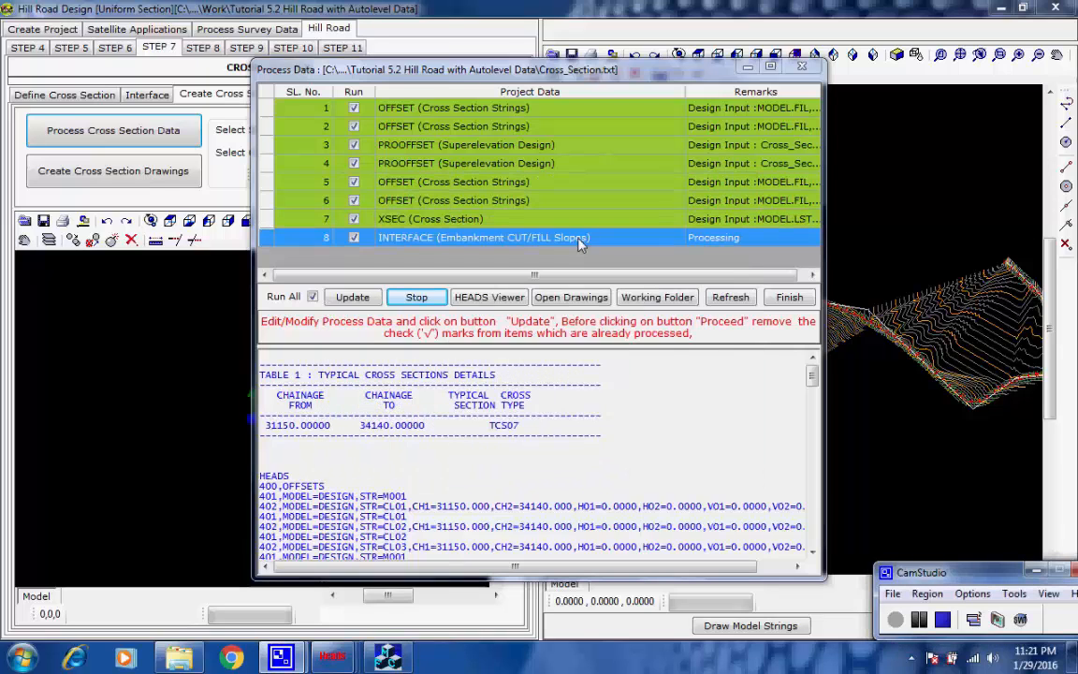
Process the INTERFACE item for the embankment cut and fill slopes and accept drawing its strings in the CAD viewer.
click(474, 239)
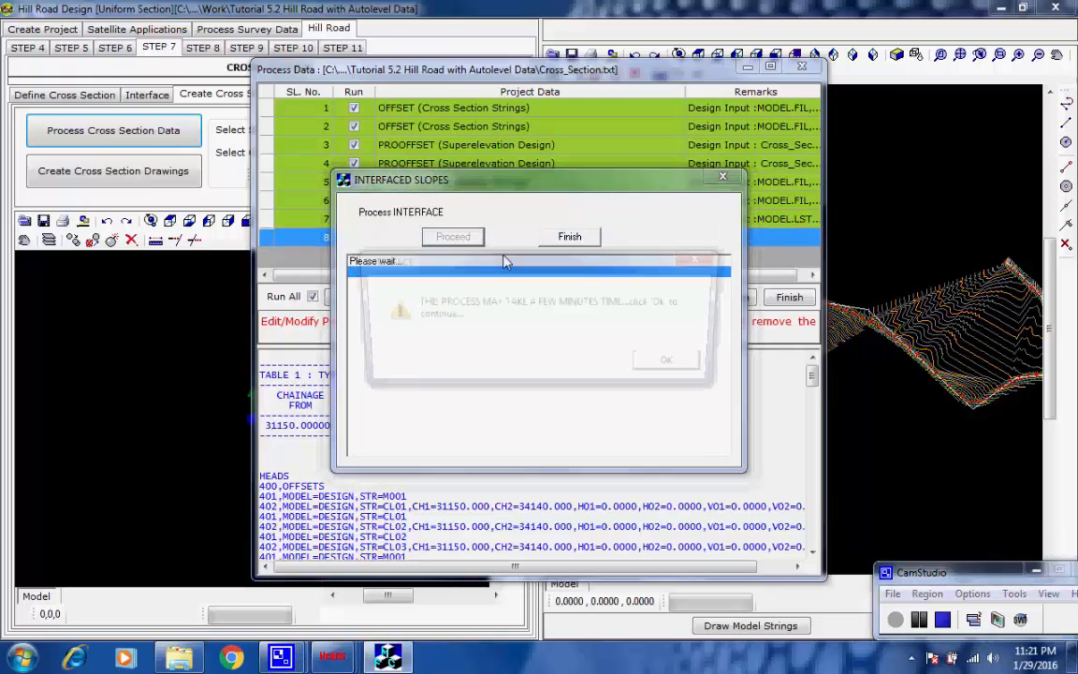
click(678, 369)
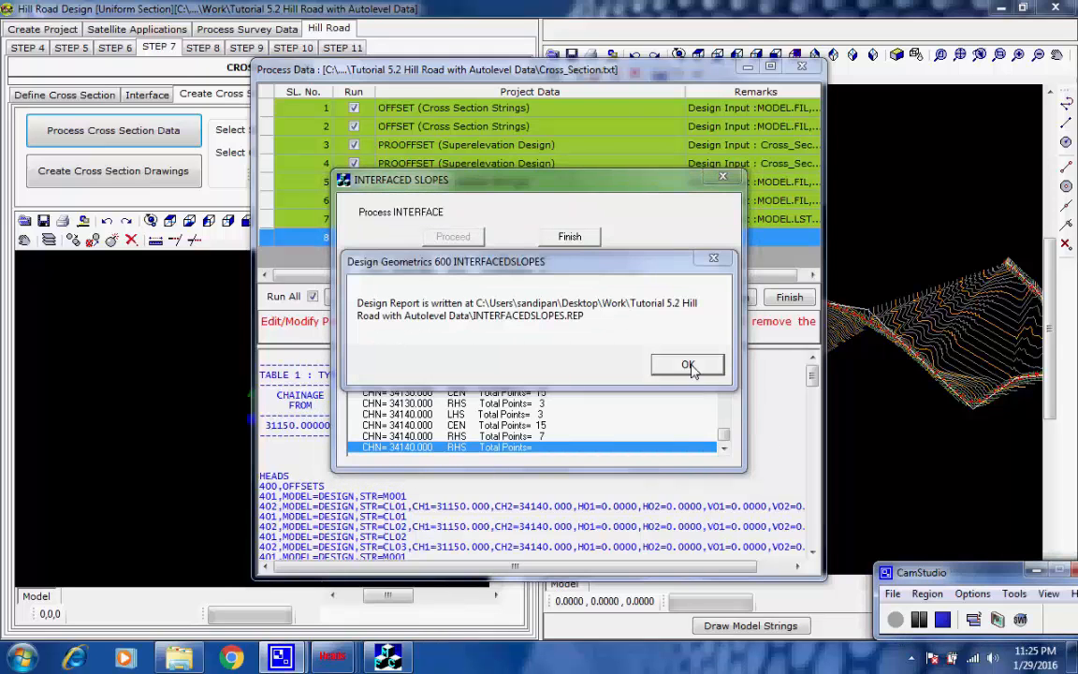
click(687, 365)
click(582, 239)
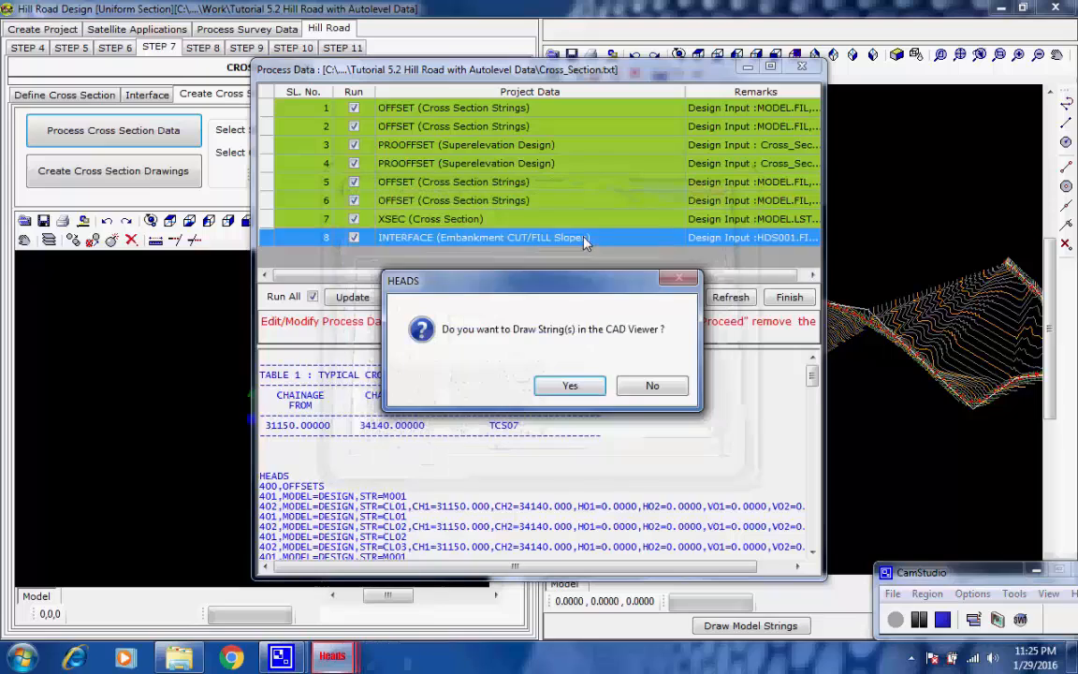
click(582, 387)
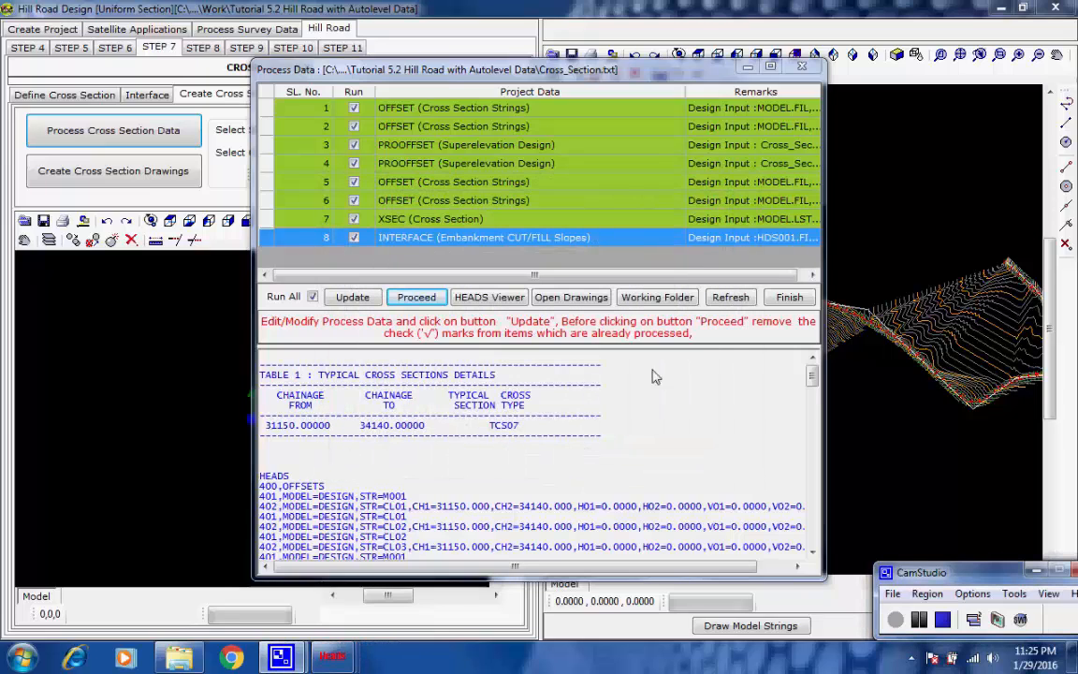
Finish the cross section data processing to draw the design strings, and examine the road strings and interface slopes in plan.
click(786, 298)
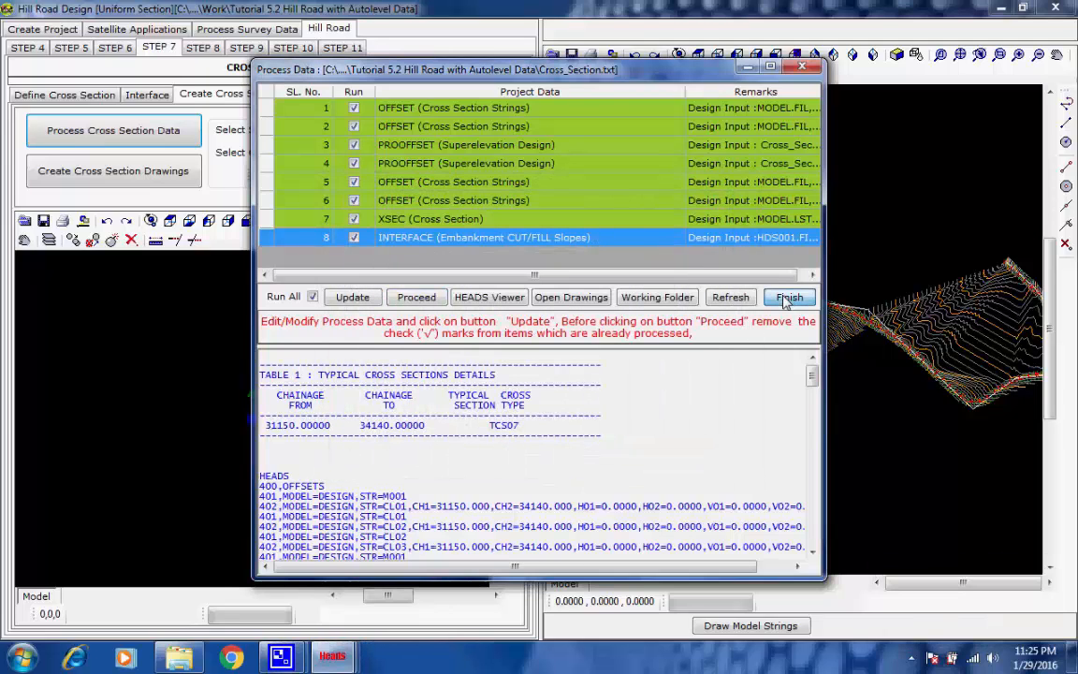
click(786, 298)
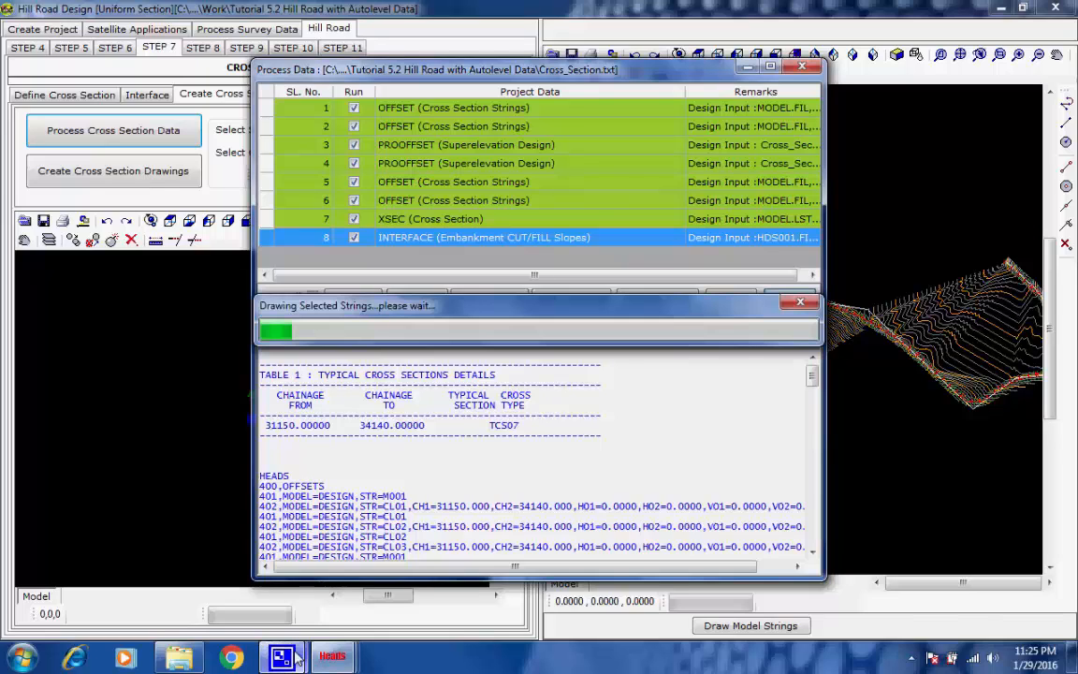
mouse_move(297, 660)
click(332, 591)
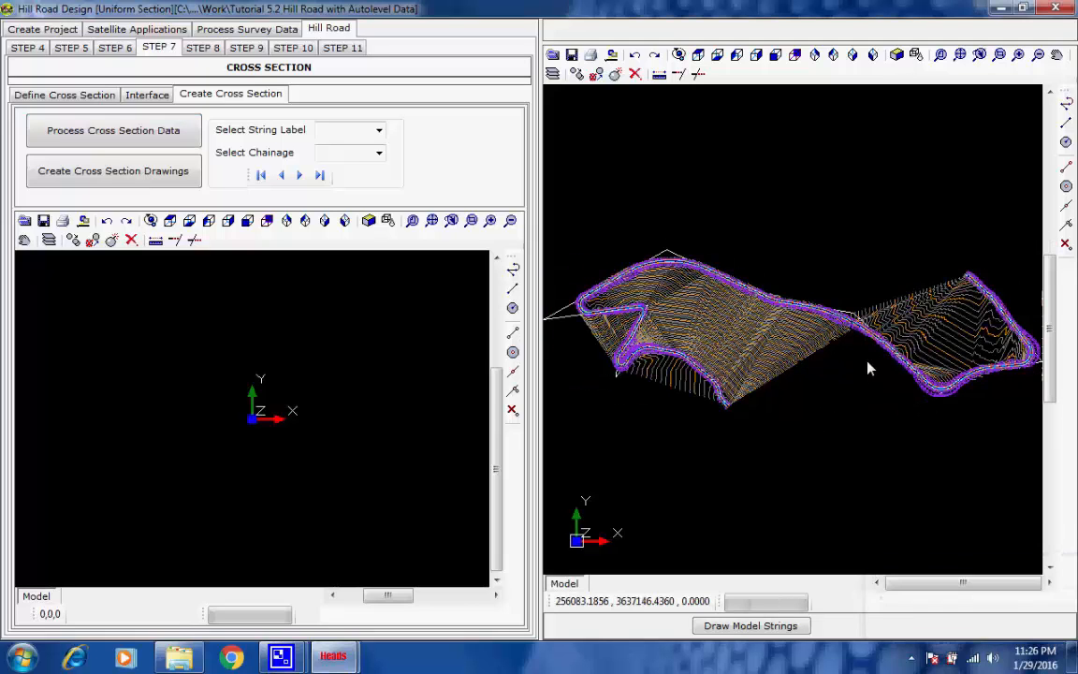
scroll(863, 354, up, 4)
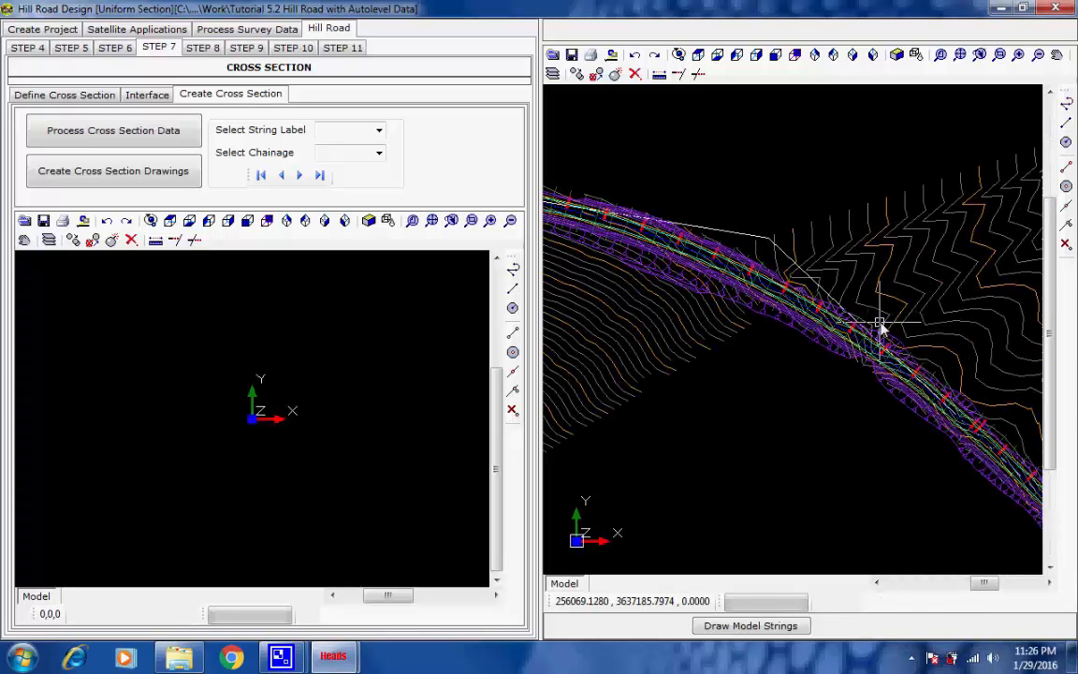
scroll(882, 323, up, 1)
scroll(882, 324, up, 1)
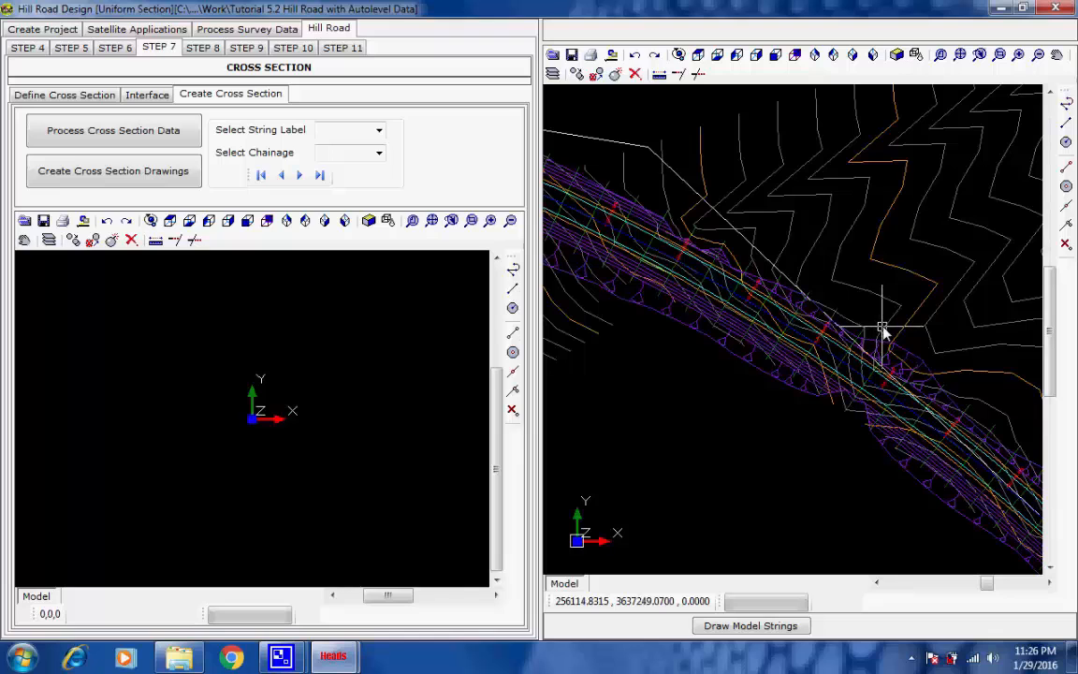
scroll(860, 337, down, 2)
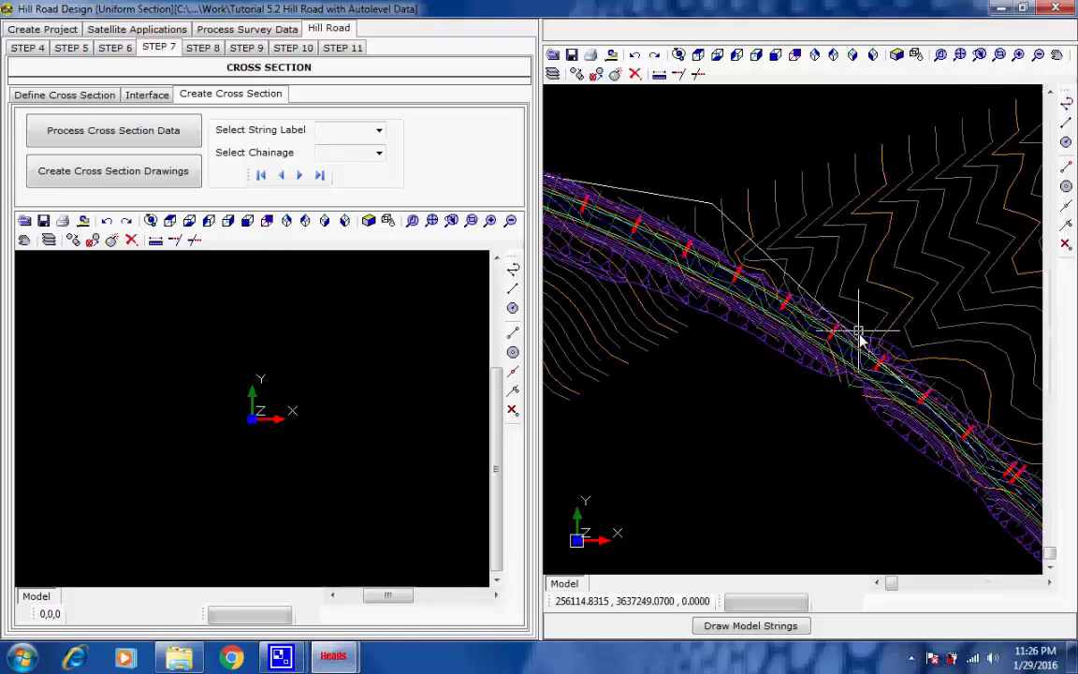
Examine the road strings and interface slopes around the bends in plan, along the full length of the road.
scroll(861, 340, down, 1)
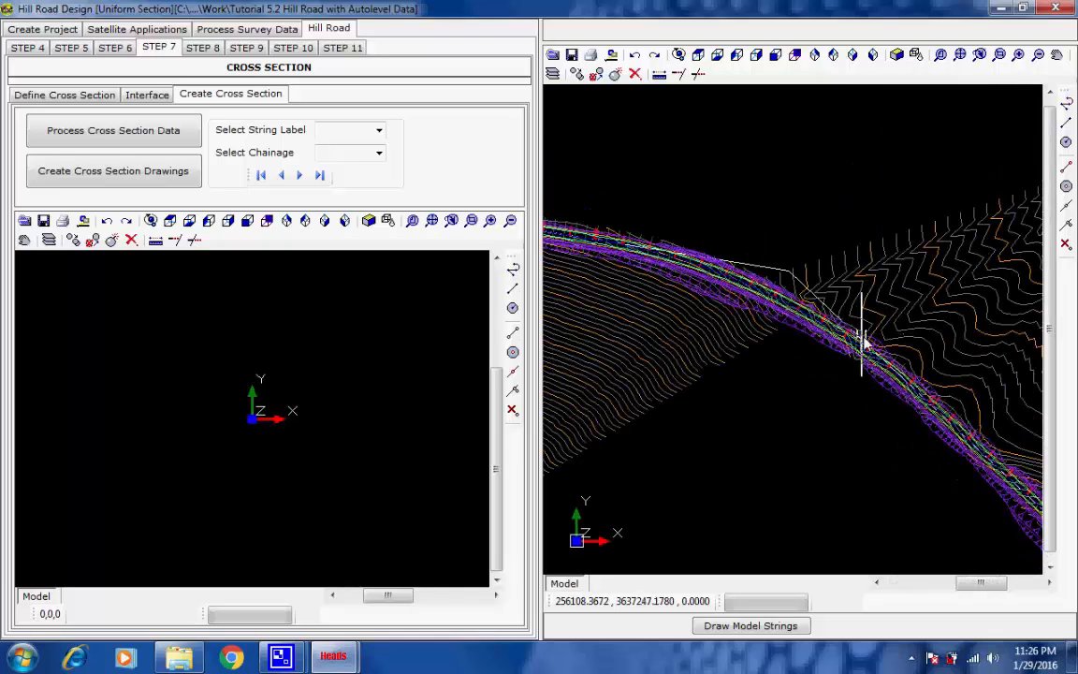
scroll(866, 344, down, 1)
scroll(766, 368, down, 1)
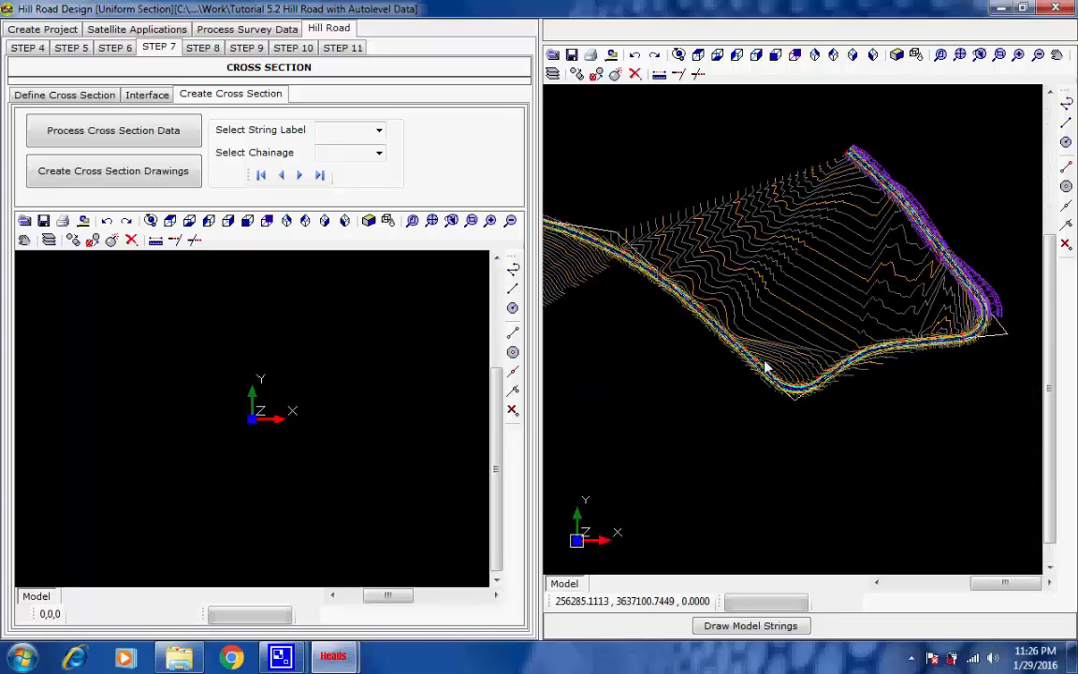
scroll(791, 379, up, 5)
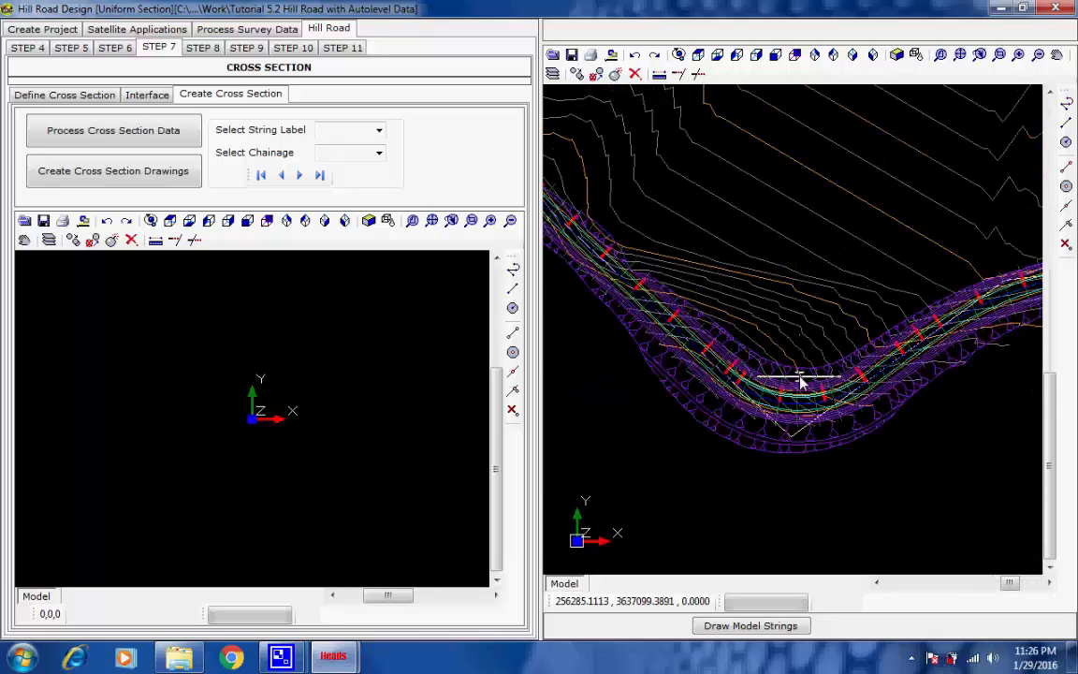
scroll(805, 380, up, 2)
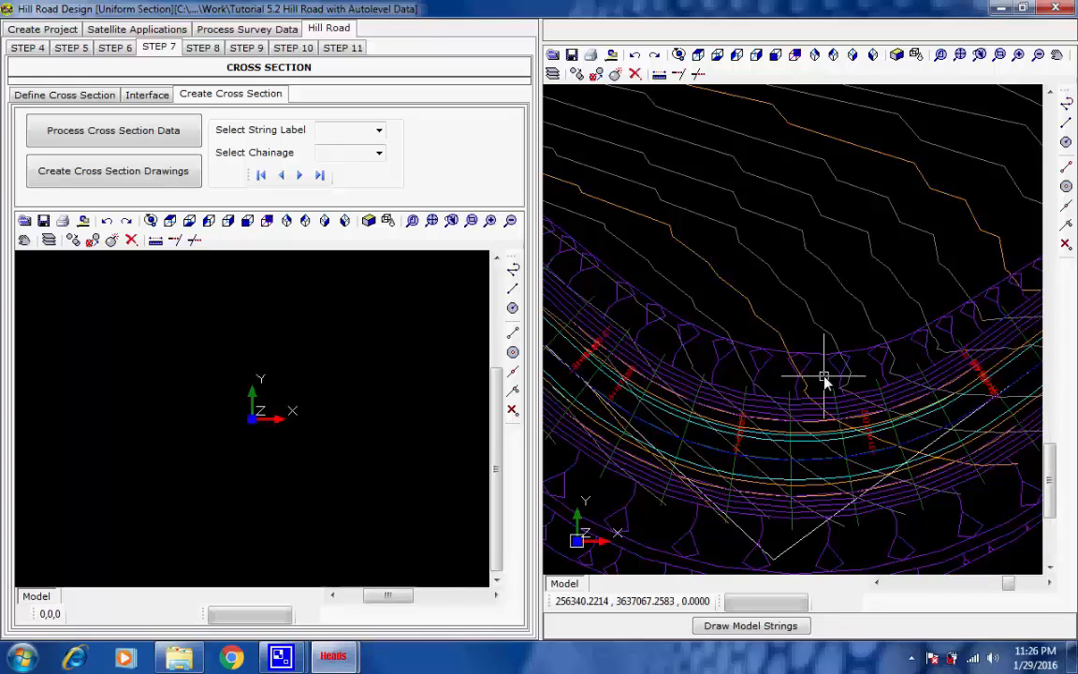
scroll(823, 378, down, 1)
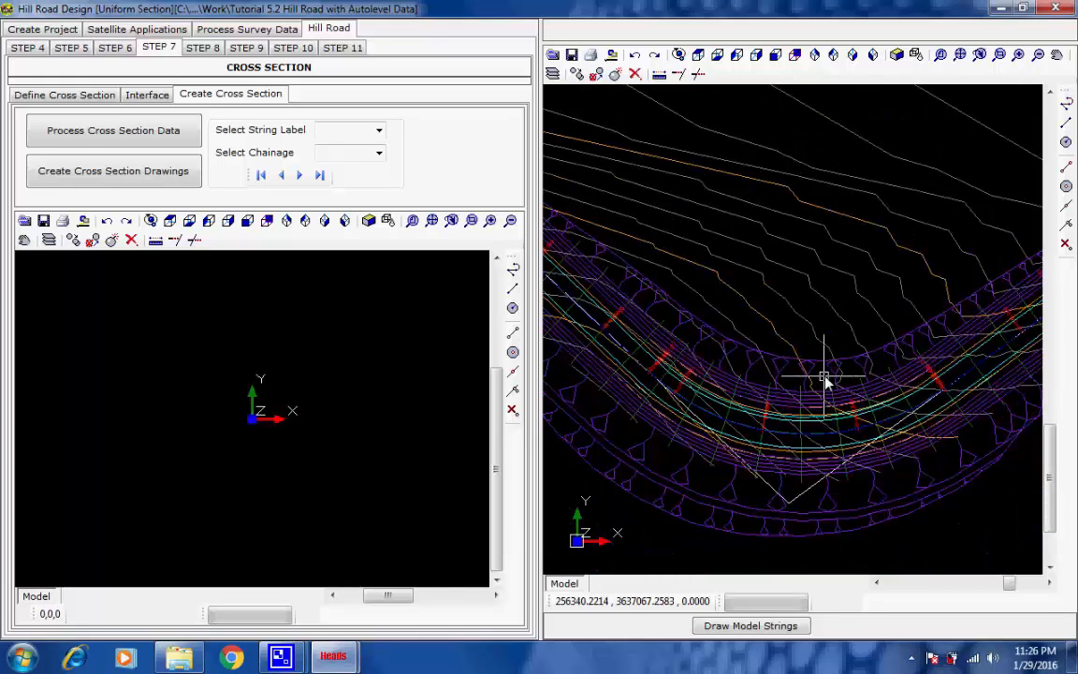
scroll(823, 379, down, 1)
scroll(824, 378, down, 3)
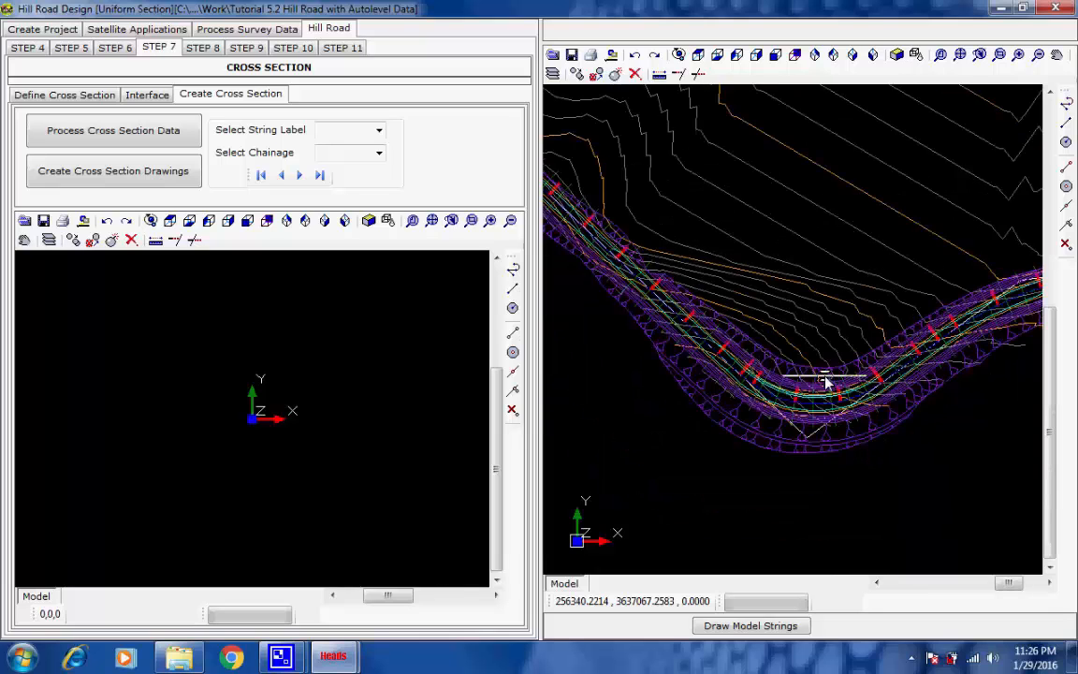
scroll(694, 300, down, 1)
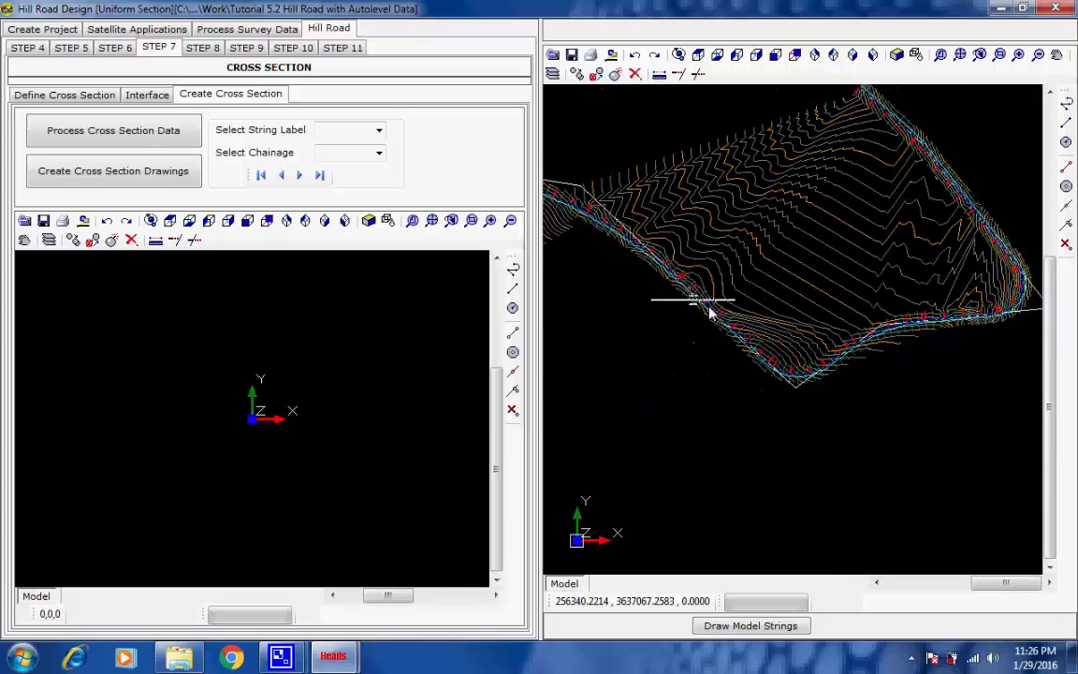
scroll(990, 296, up, 4)
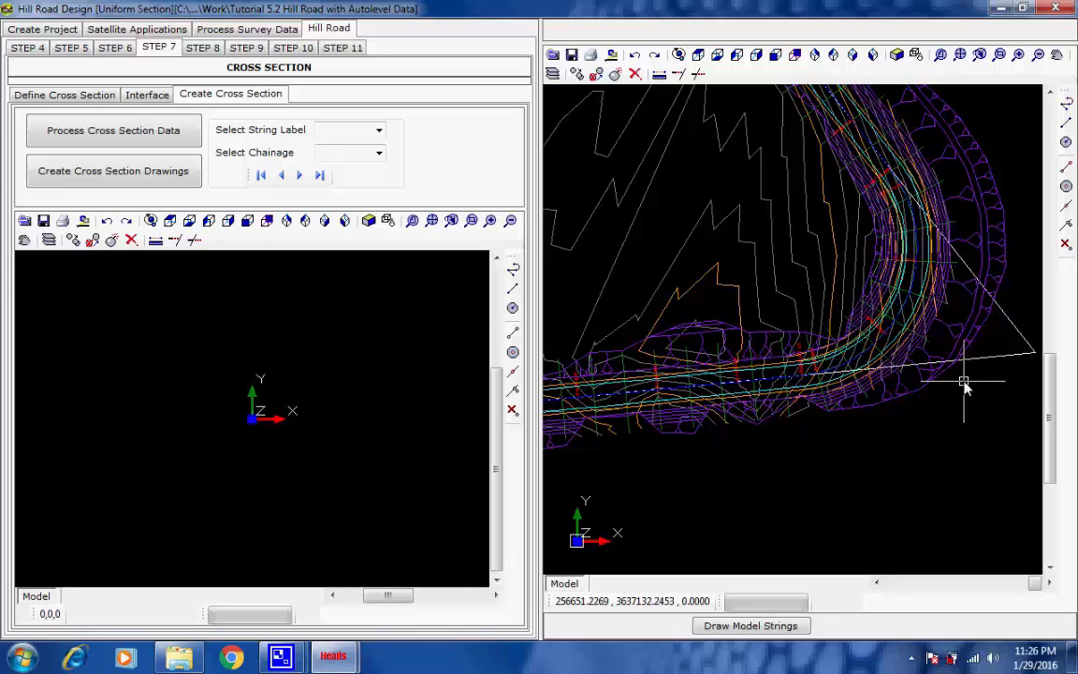
scroll(964, 382, down, 3)
scroll(884, 302, down, 1)
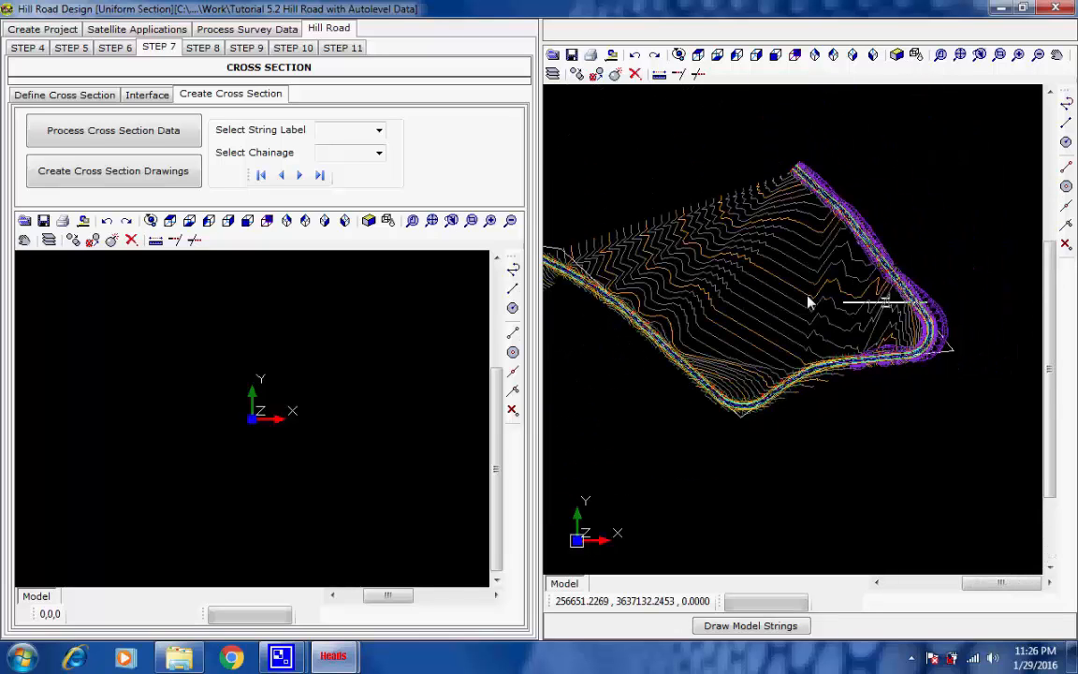
scroll(809, 298, down, 3)
middle_drag(674, 322, 901, 340)
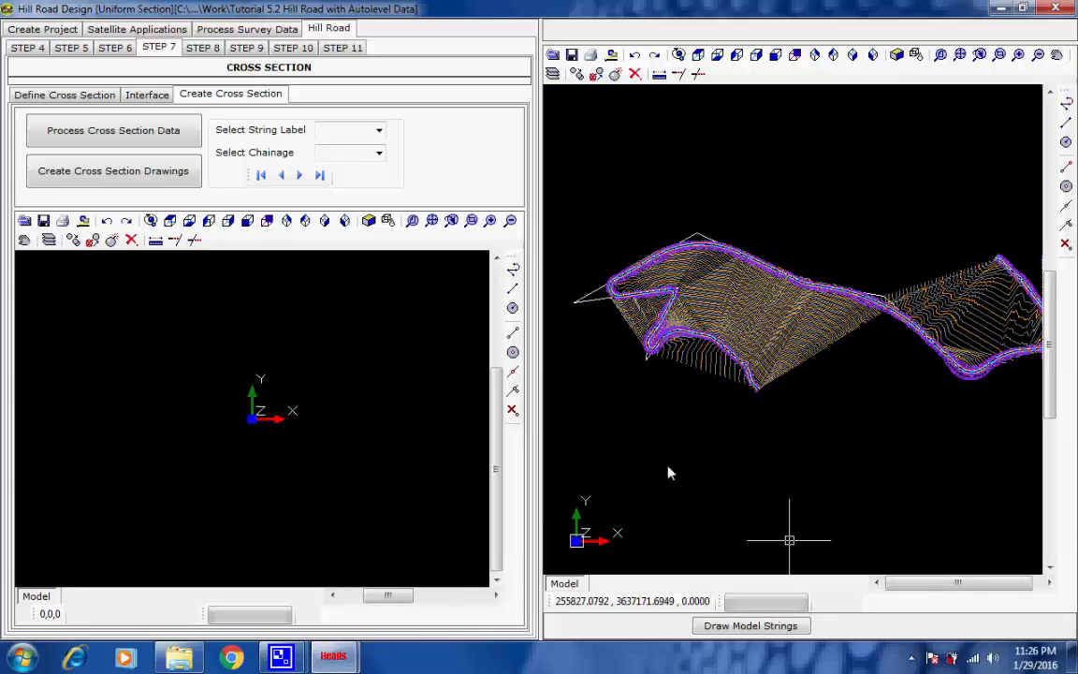
Create the cross section drawings for all chainages from the processed data.
click(147, 174)
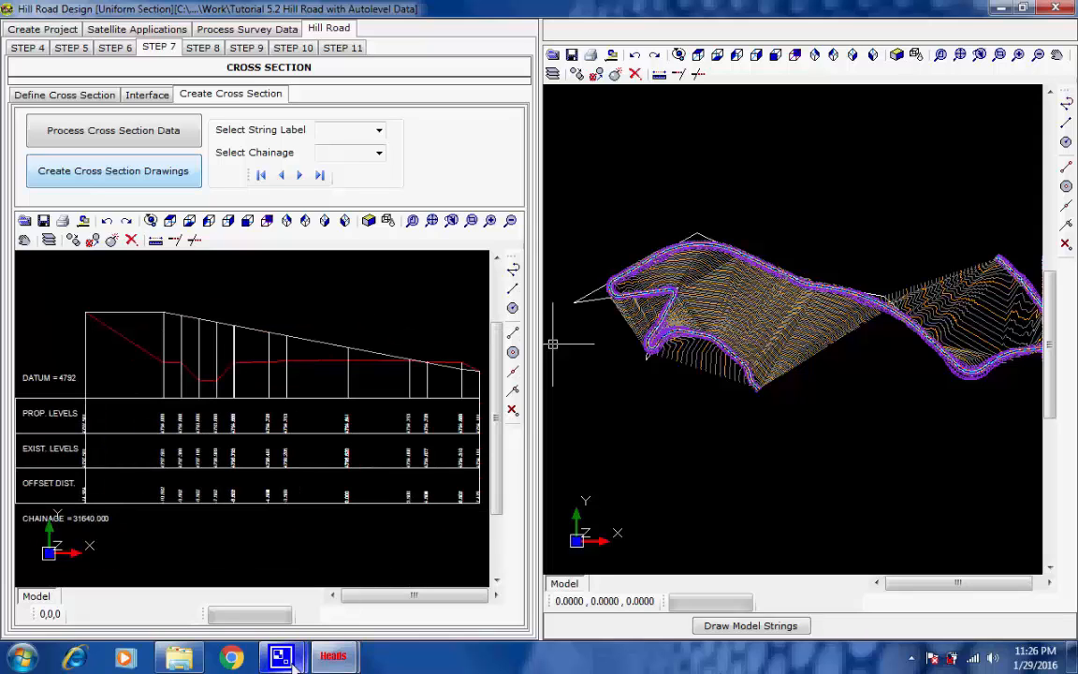
mouse_move(297, 663)
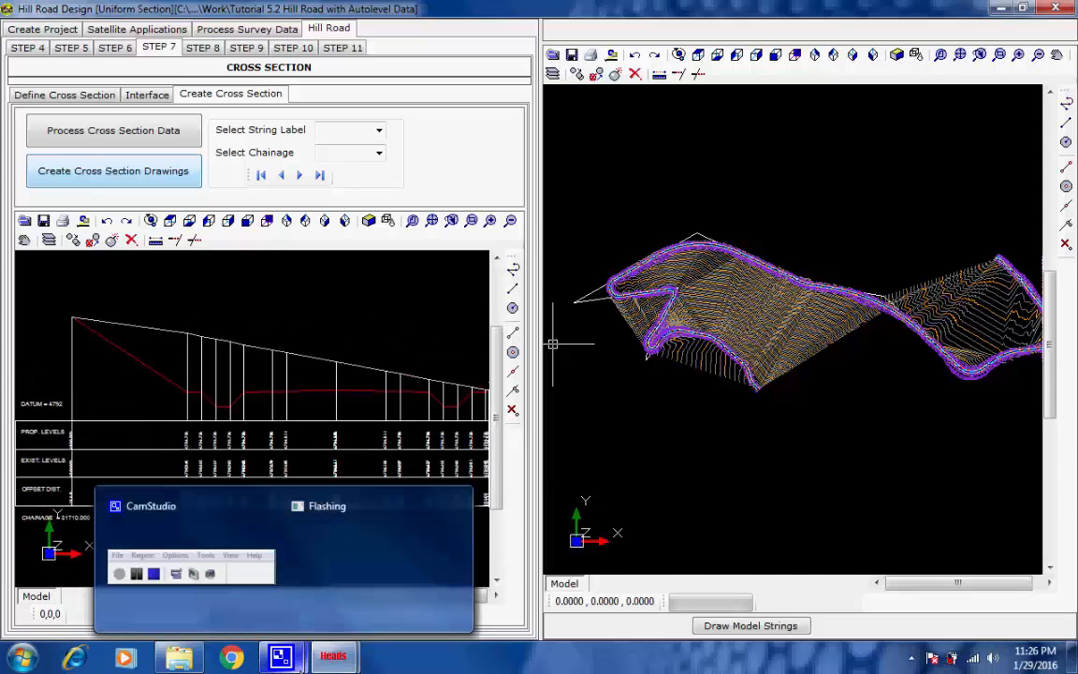
click(193, 567)
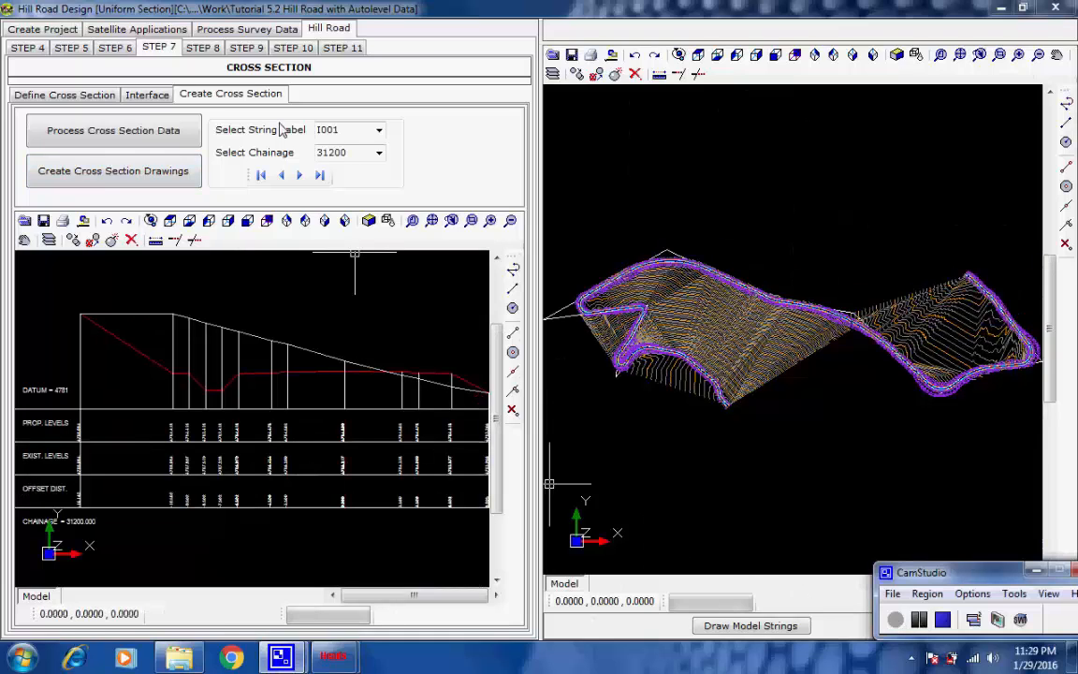
Check the selected chainage 31200 against the chainage label in the cross section drawing for string I001.
double_click(353, 156)
click(379, 156)
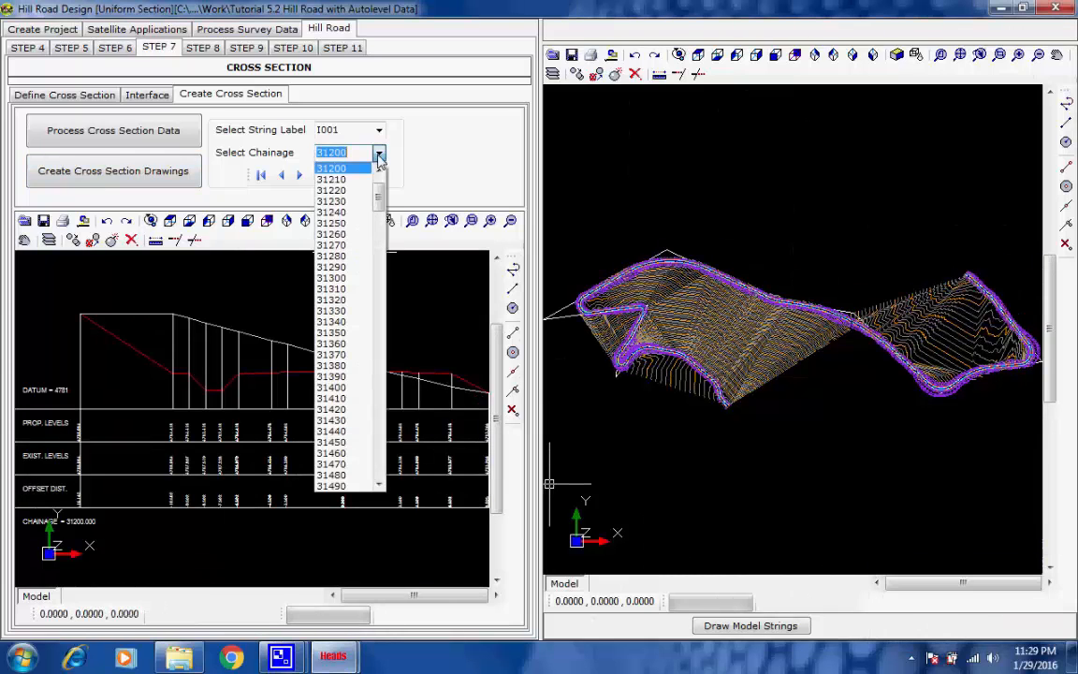
click(378, 153)
click(350, 155)
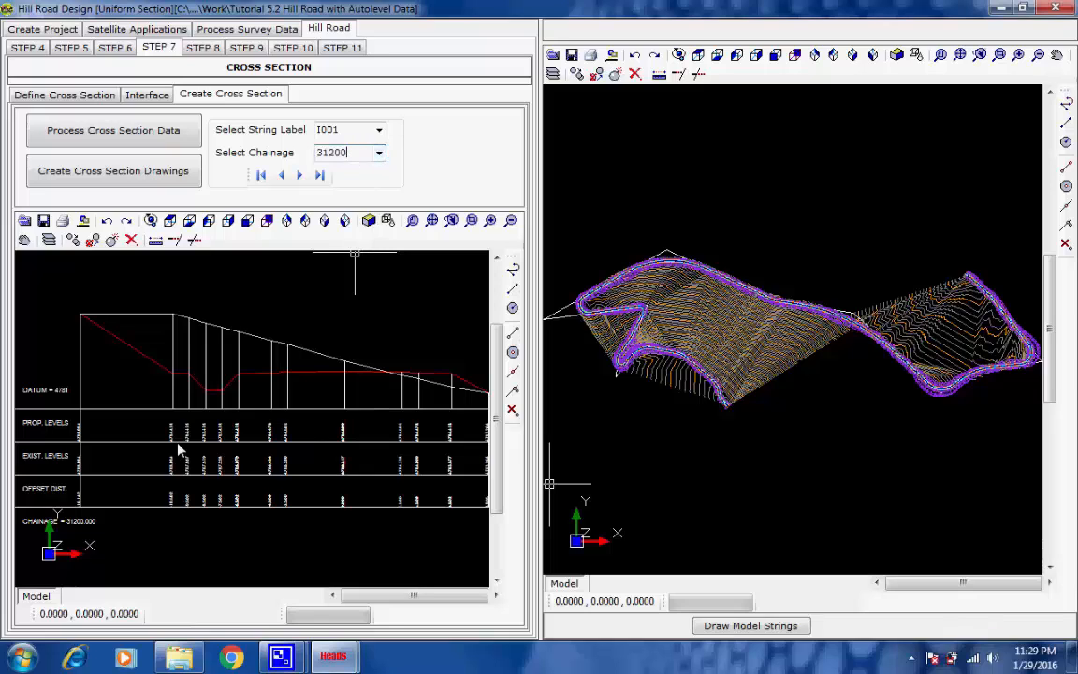
scroll(94, 539, up, 6)
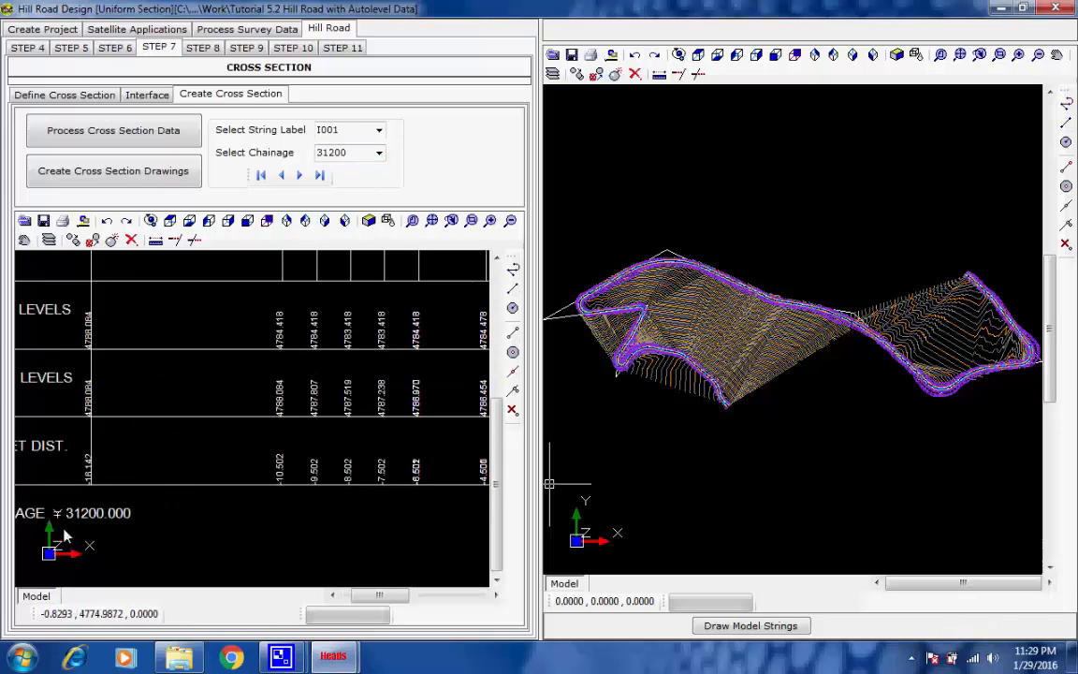
double_click(342, 156)
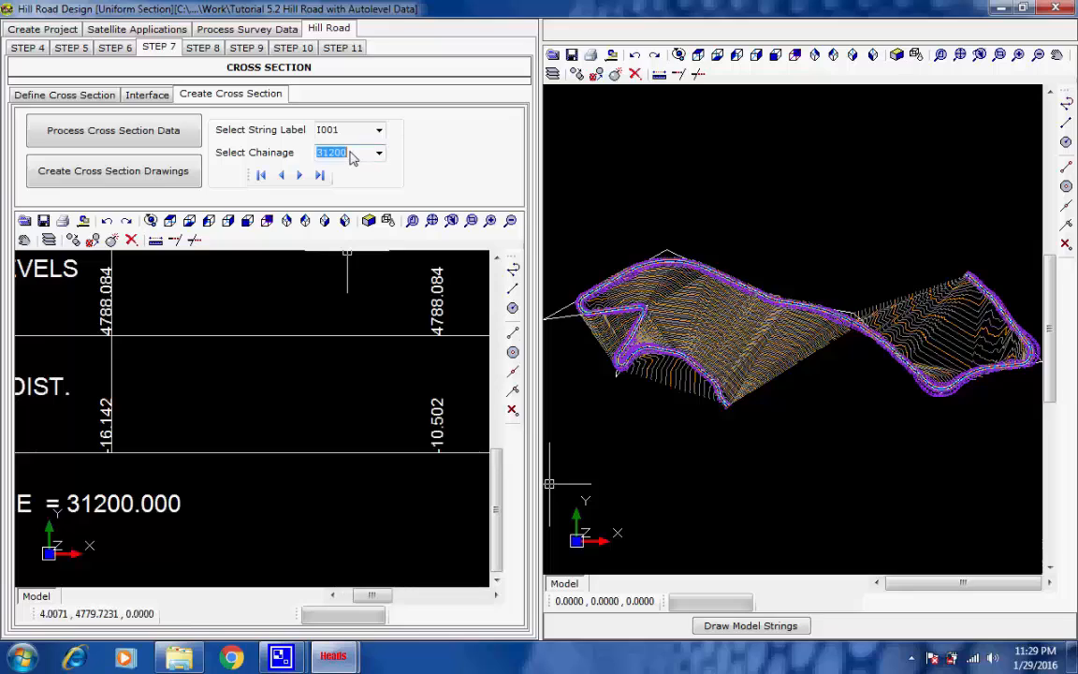
click(346, 156)
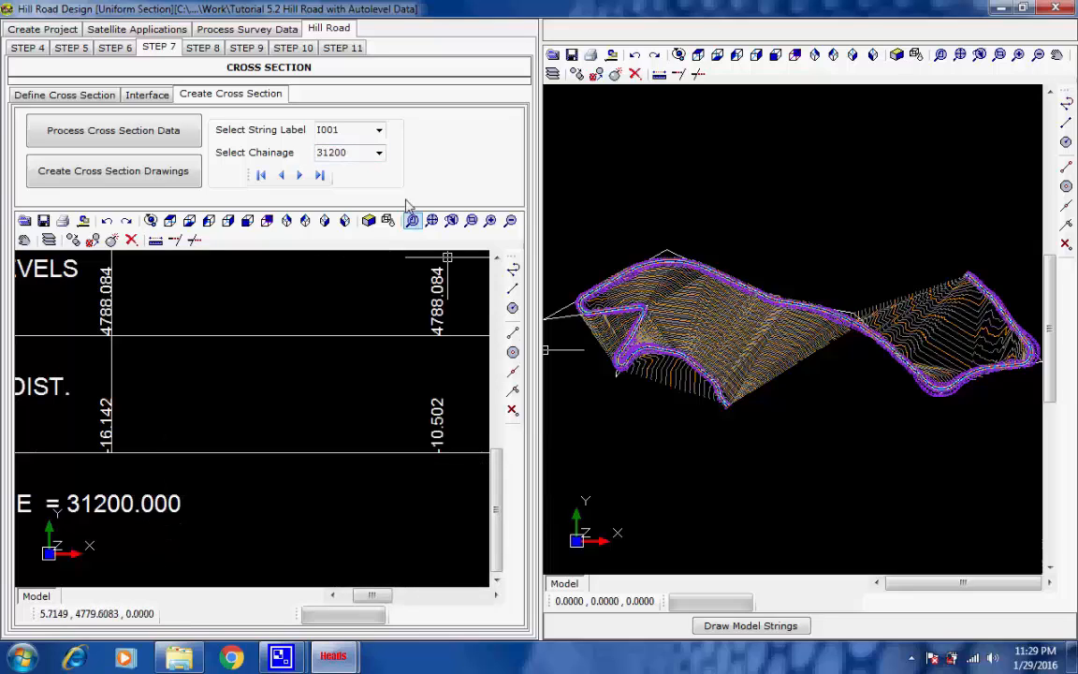
Display the cross section at chainage 31220, and return to the one at chainage 31200.
click(379, 153)
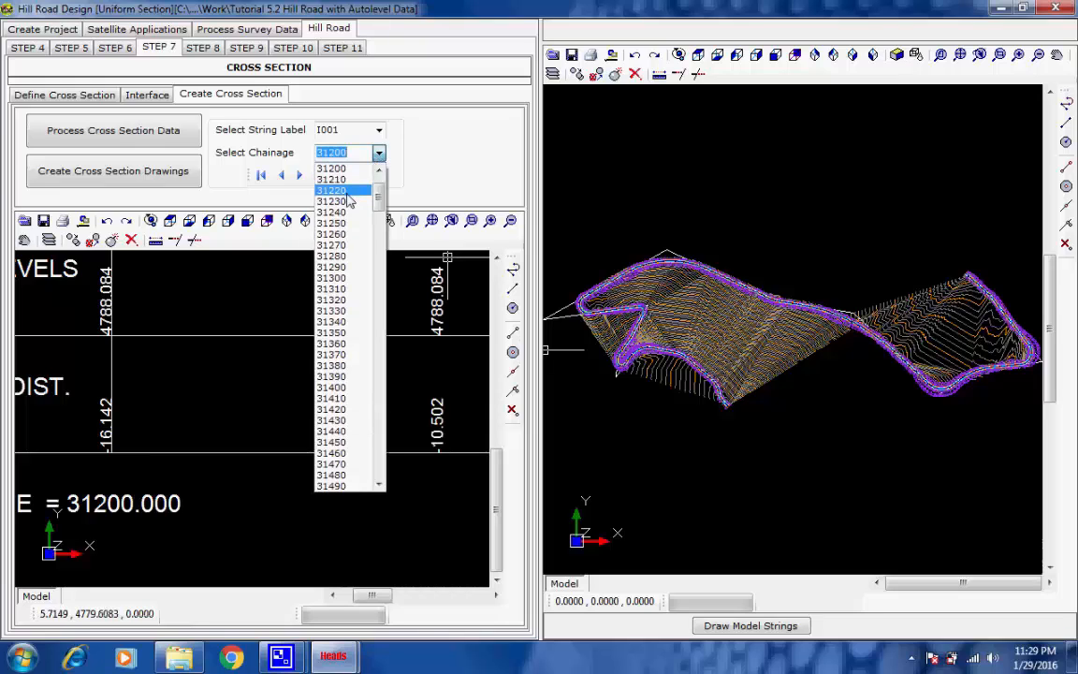
click(330, 186)
click(379, 152)
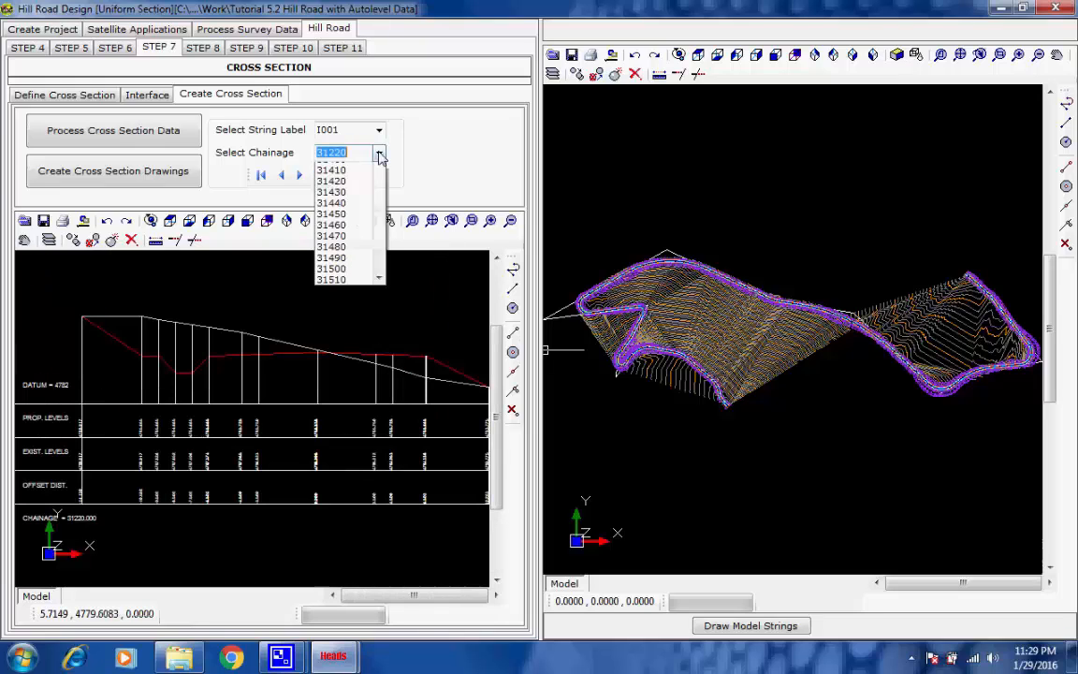
scroll(379, 192, up, 1)
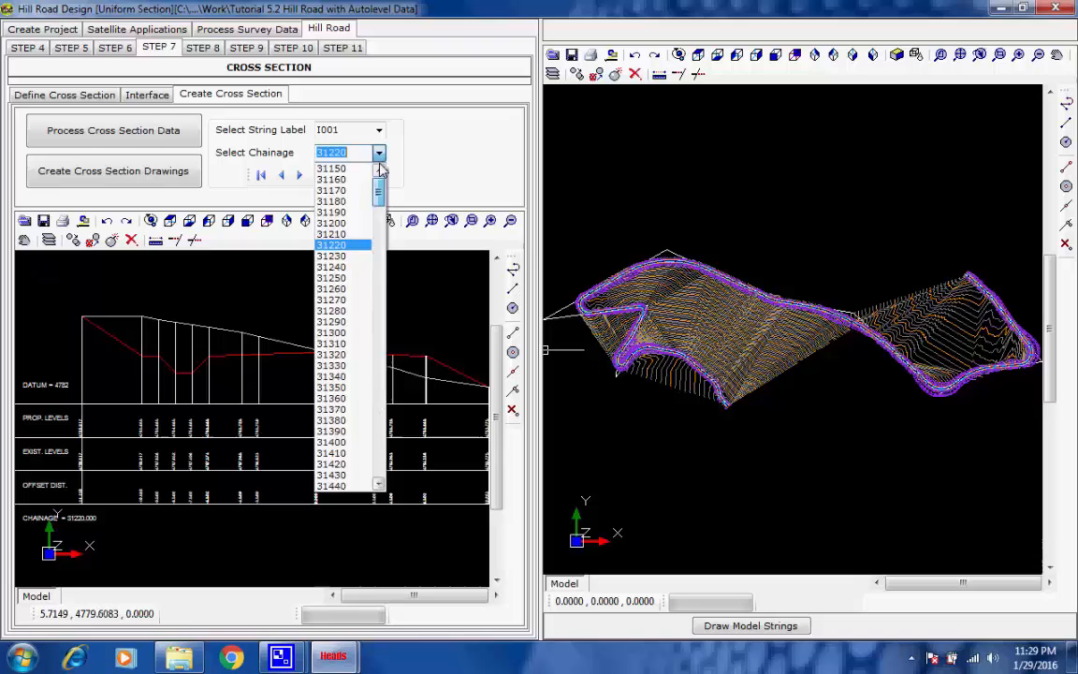
click(346, 221)
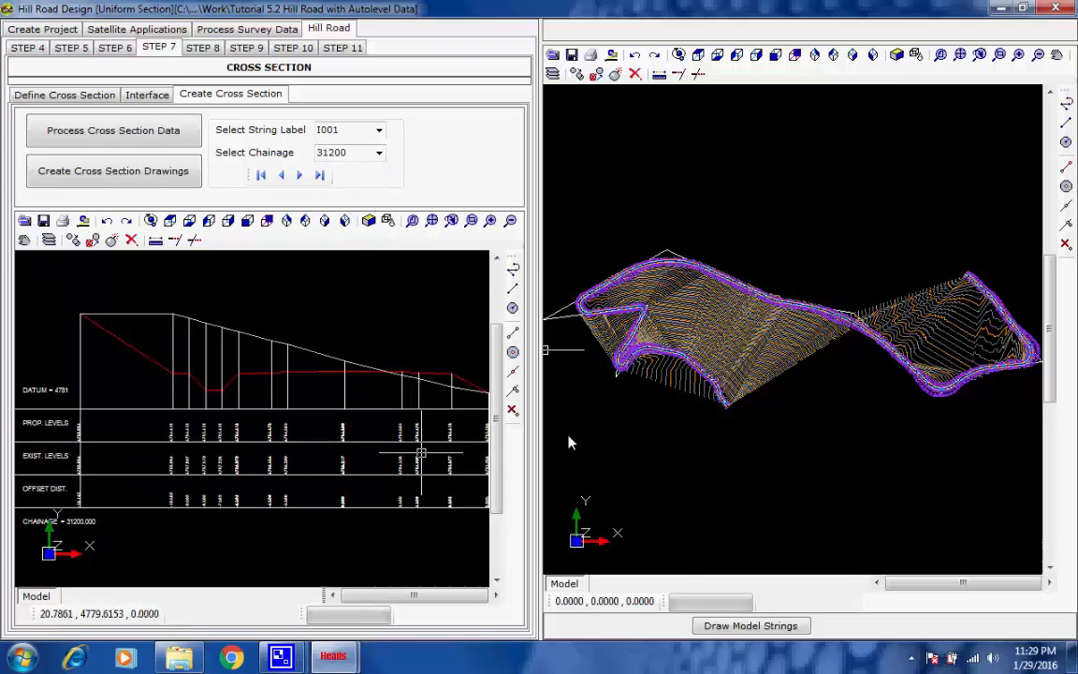
Locate chainage 31+200 on the plan and compare it with the chainage label of the displayed cross section.
scroll(984, 273, up, 5)
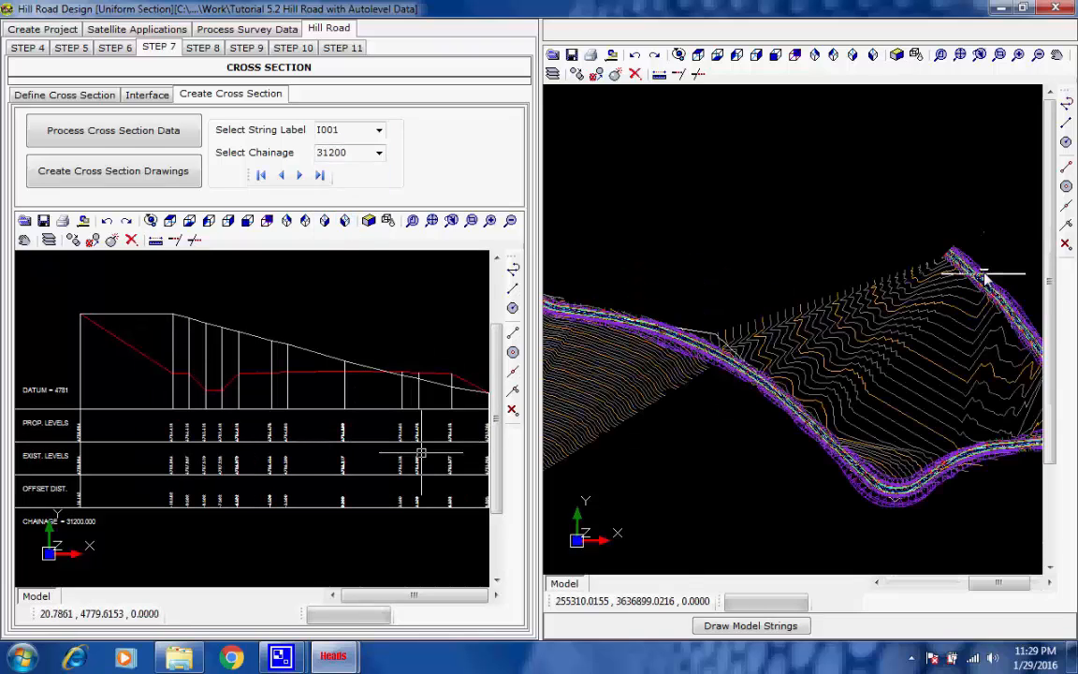
scroll(982, 272, up, 6)
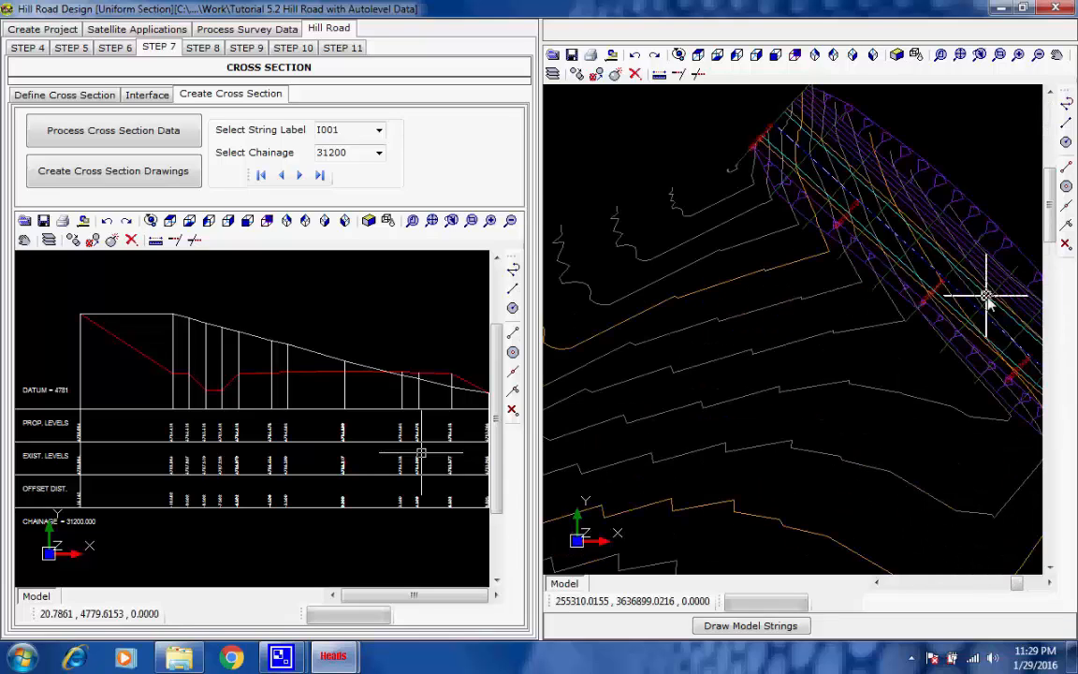
scroll(984, 256, up, 1)
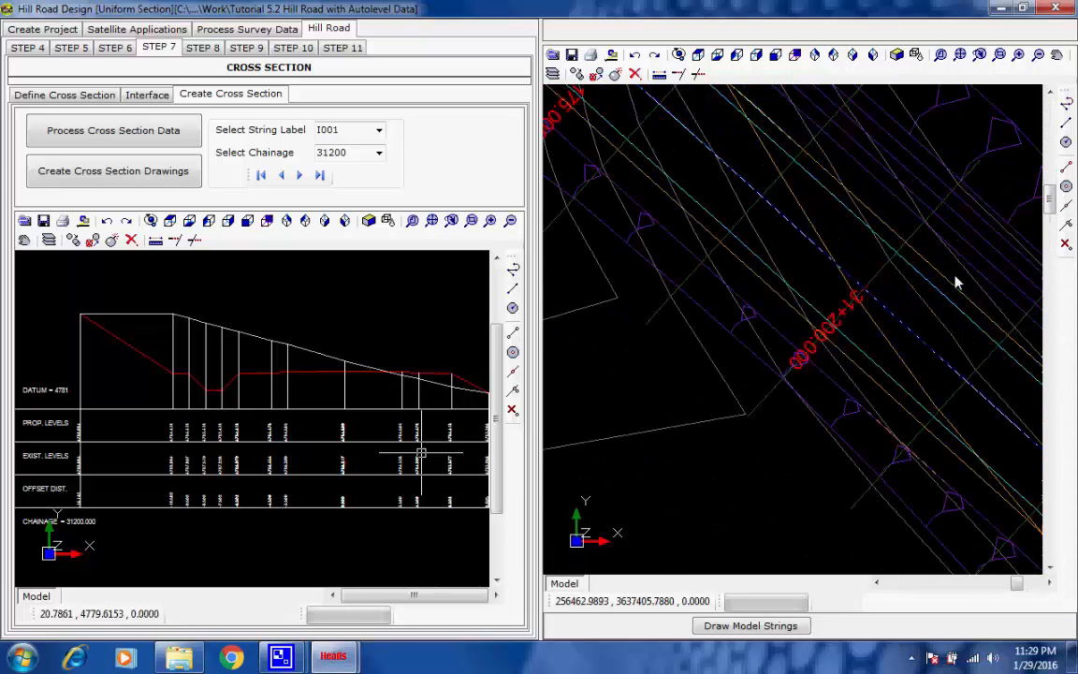
scroll(936, 298, up, 1)
scroll(816, 374, up, 1)
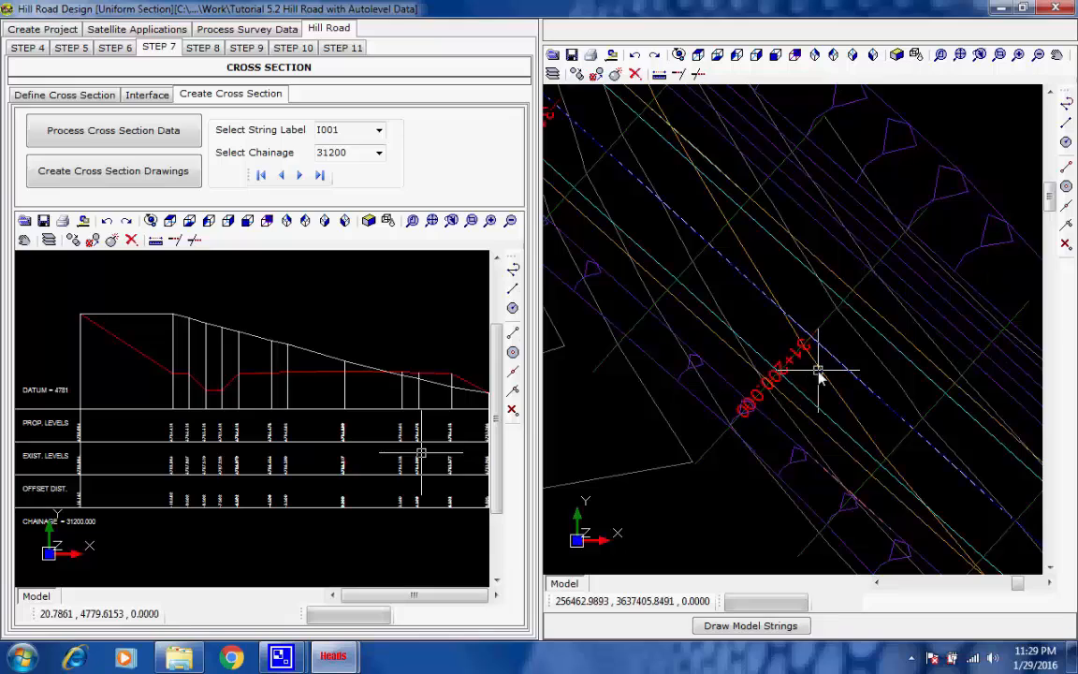
scroll(814, 372, up, 1)
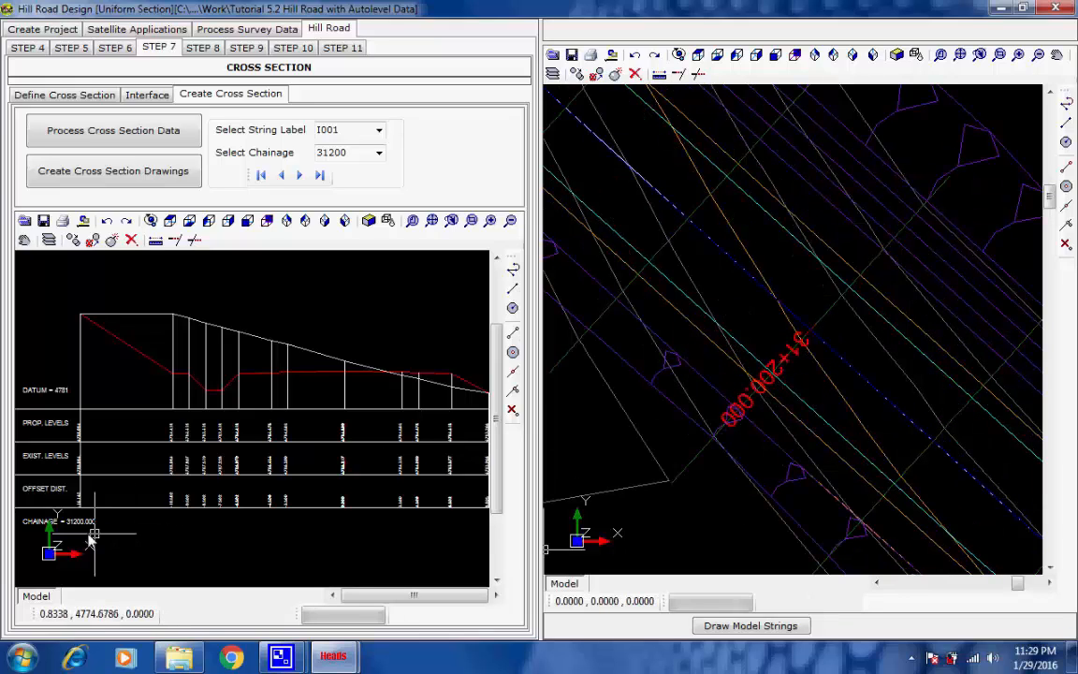
scroll(56, 533, up, 2)
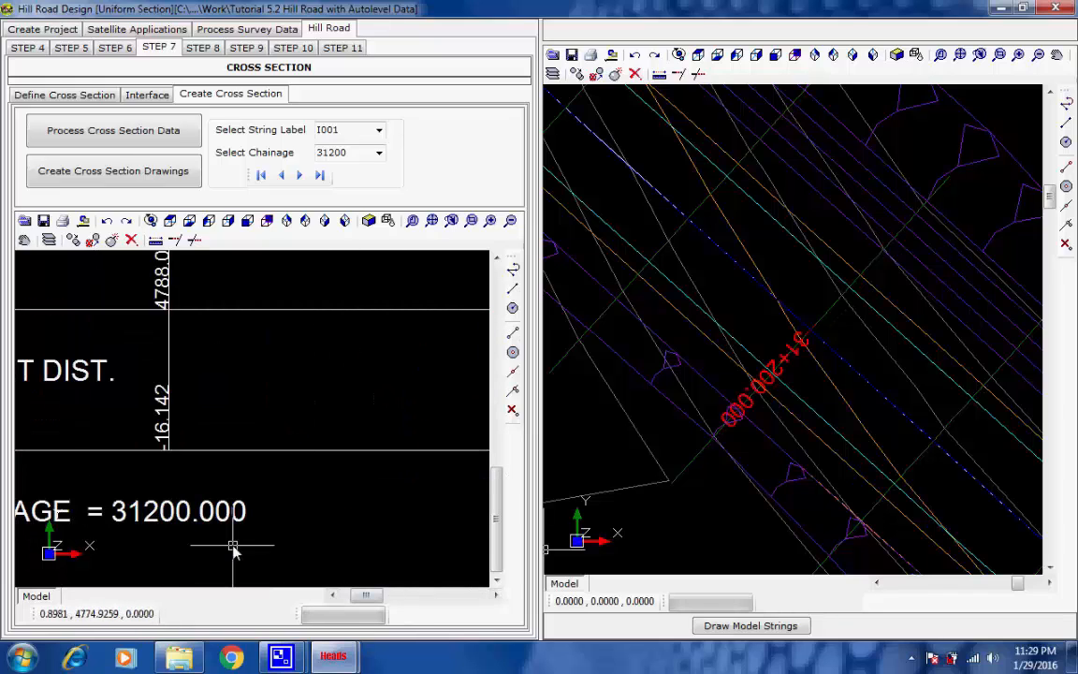
double_click(353, 159)
click(354, 161)
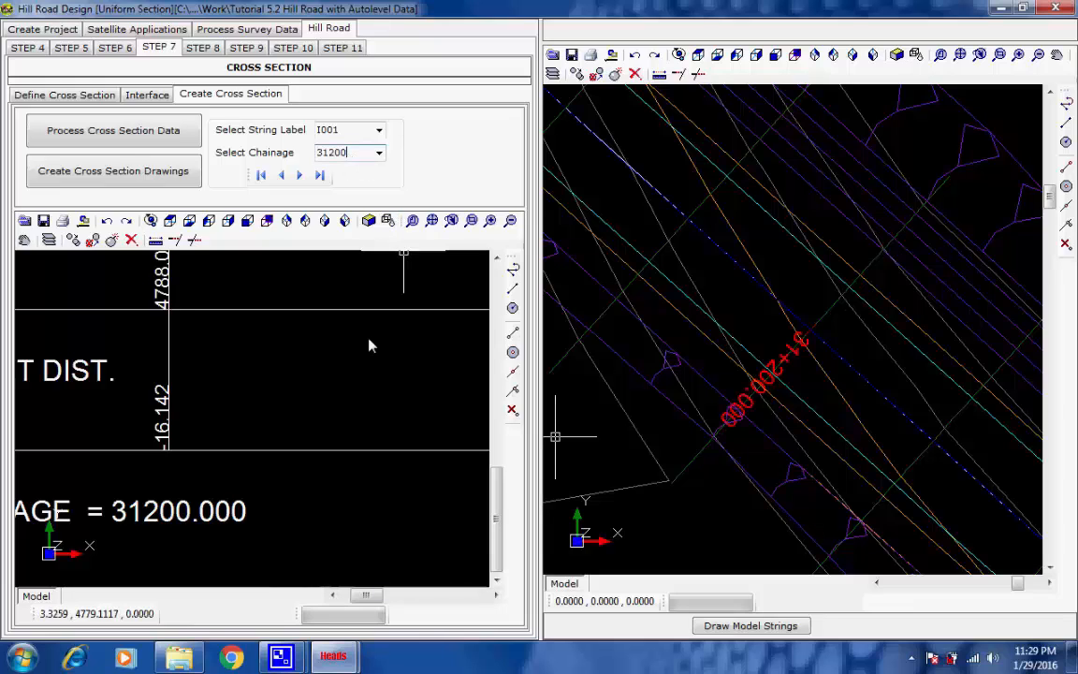
Examine the proposed levels, existing levels and offset distances in the cross section drawing at chainage 31200.
scroll(368, 361, down, 5)
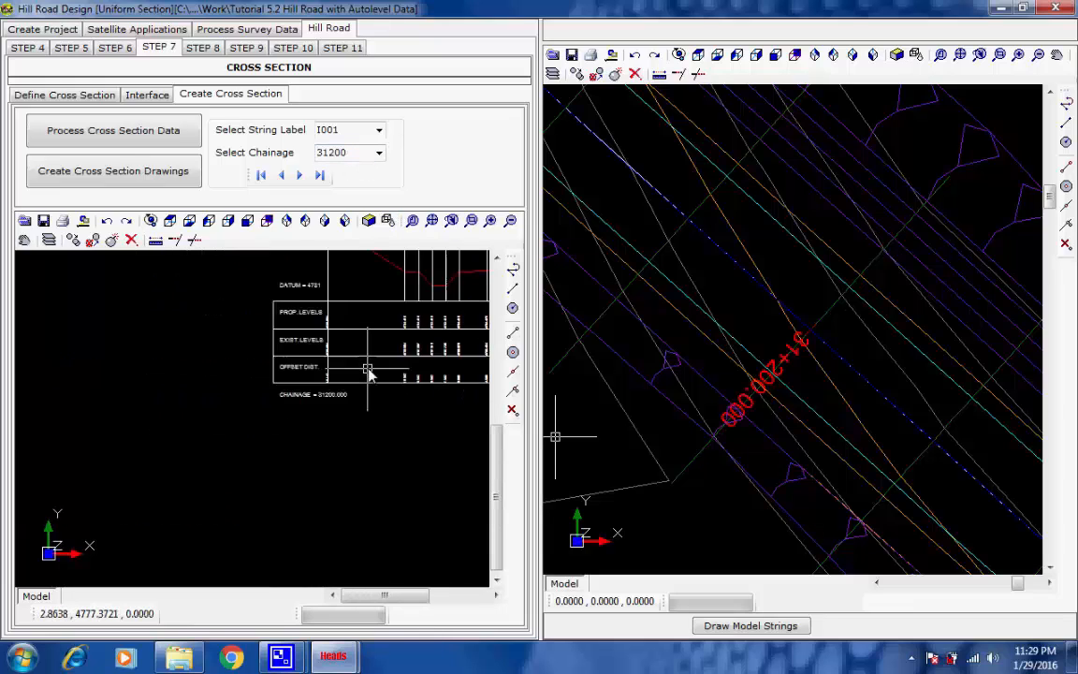
scroll(369, 373, down, 3)
scroll(374, 367, up, 8)
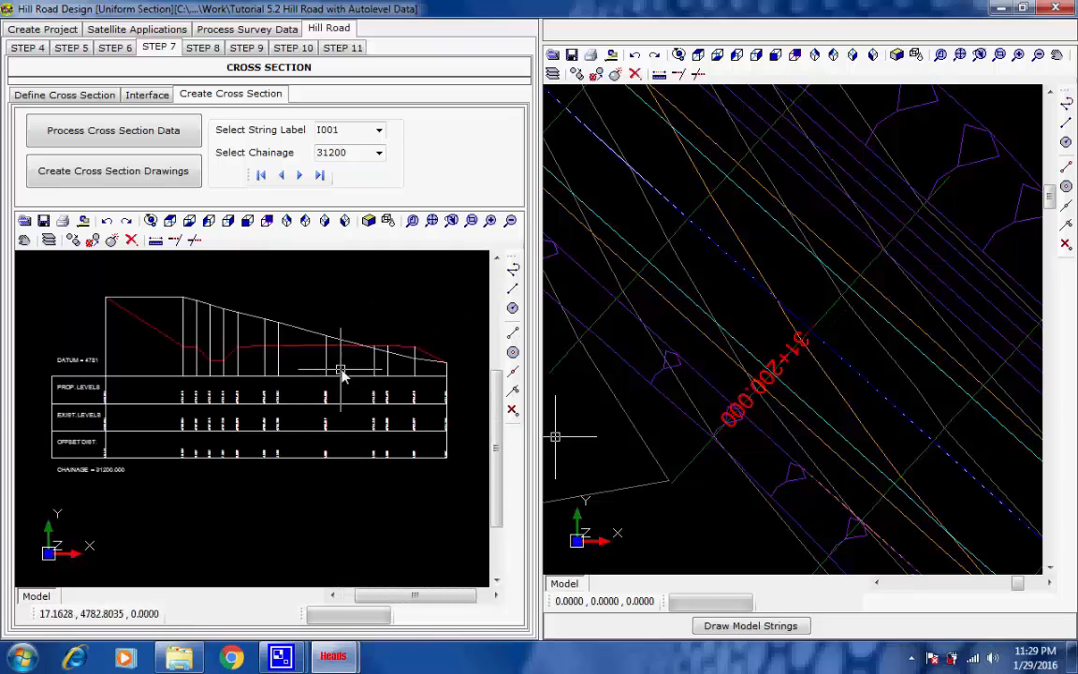
scroll(324, 419, up, 3)
scroll(324, 421, down, 3)
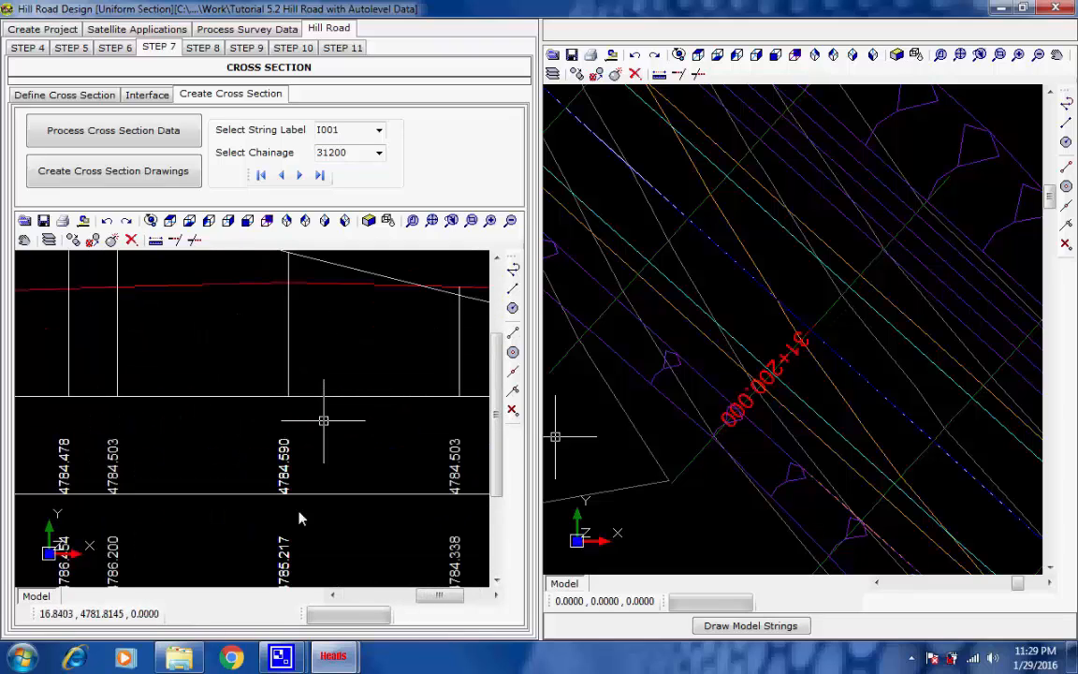
middle_drag(285, 542, 374, 320)
middle_drag(193, 372, 479, 404)
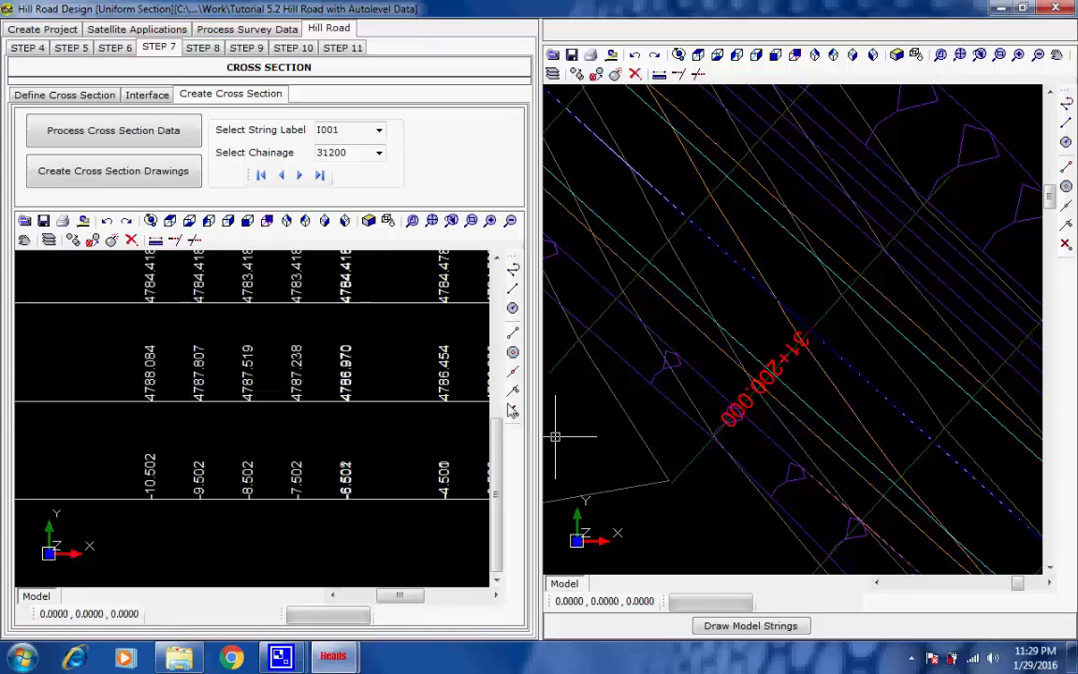
middle_drag(49, 409, 425, 407)
scroll(217, 361, down, 1)
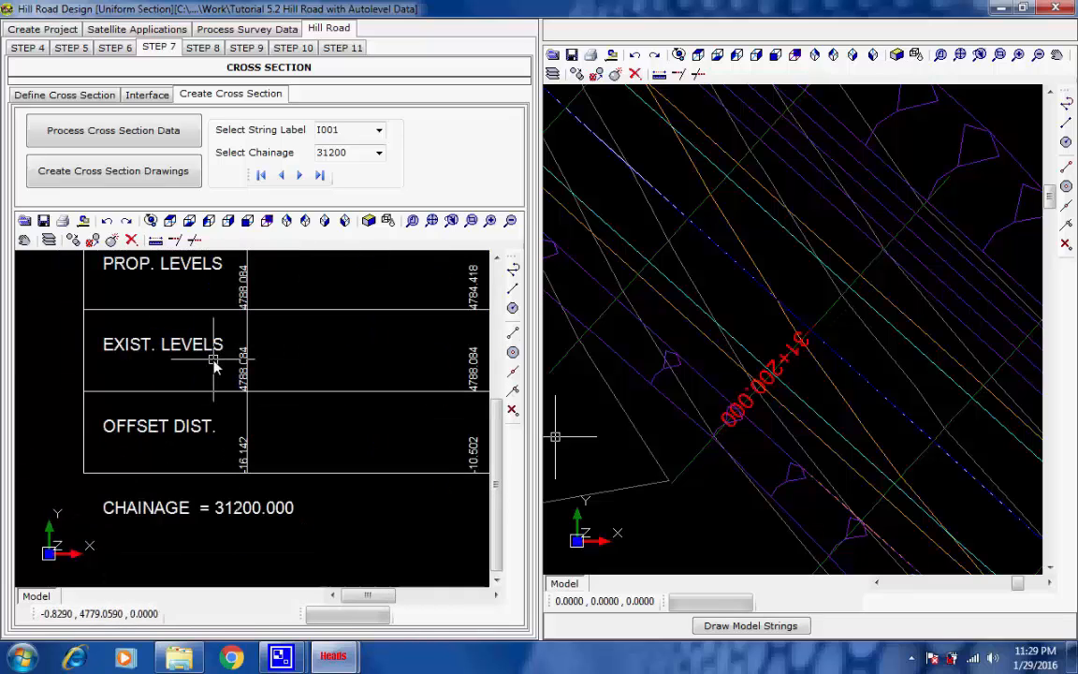
middle_drag(258, 357, 262, 435)
scroll(378, 439, down, 3)
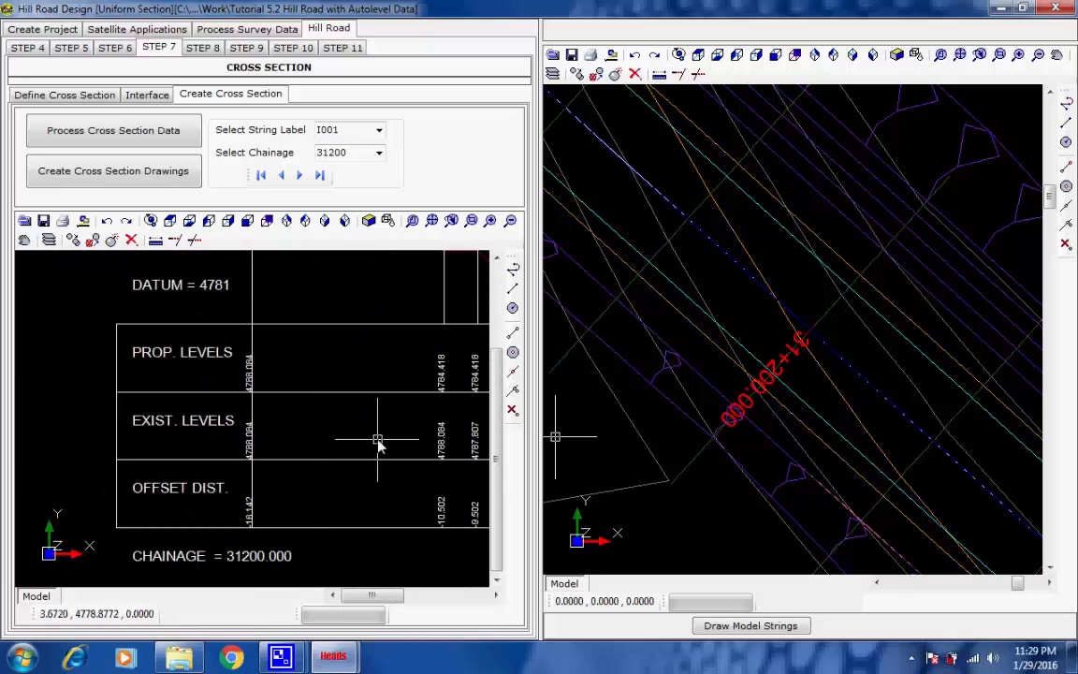
Examine the levels and offset distances across the full width of the chainage 31200 cross section, and show the whole road plan.
middle_drag(439, 449, 181, 442)
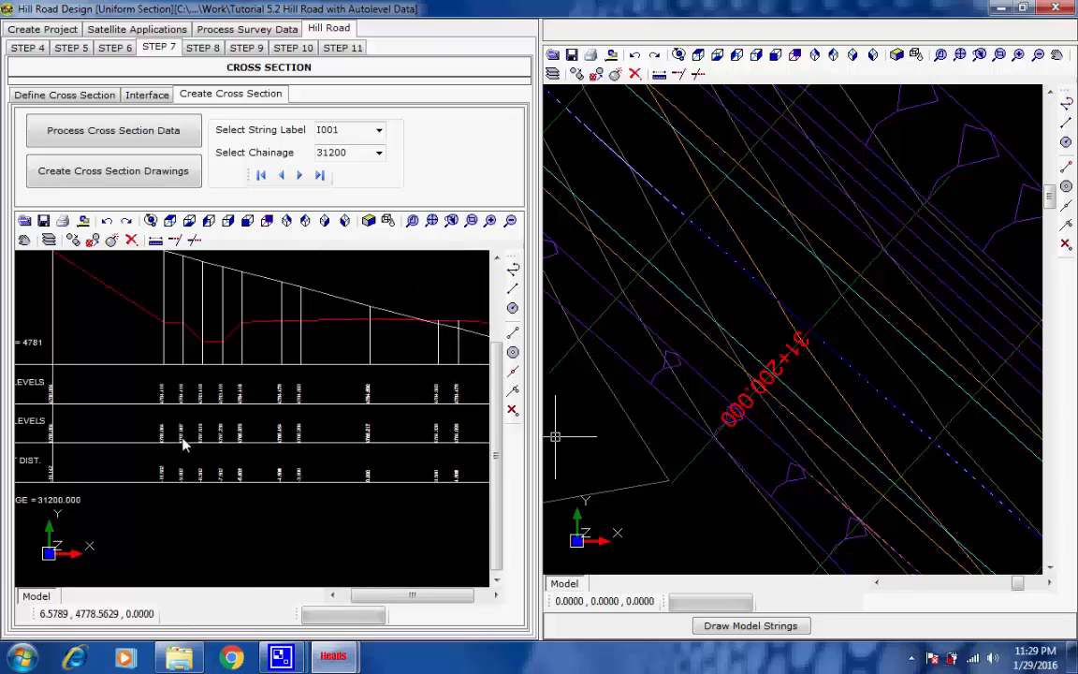
middle_drag(380, 458, 248, 449)
scroll(247, 455, up, 4)
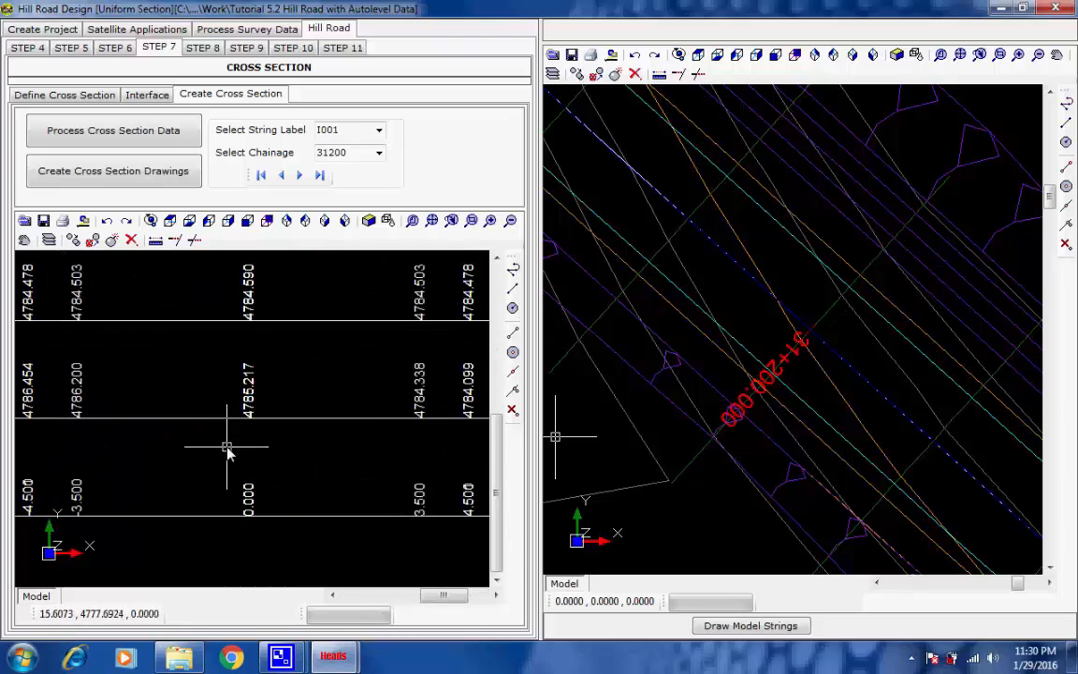
scroll(228, 451, down, 1)
scroll(243, 421, down, 4)
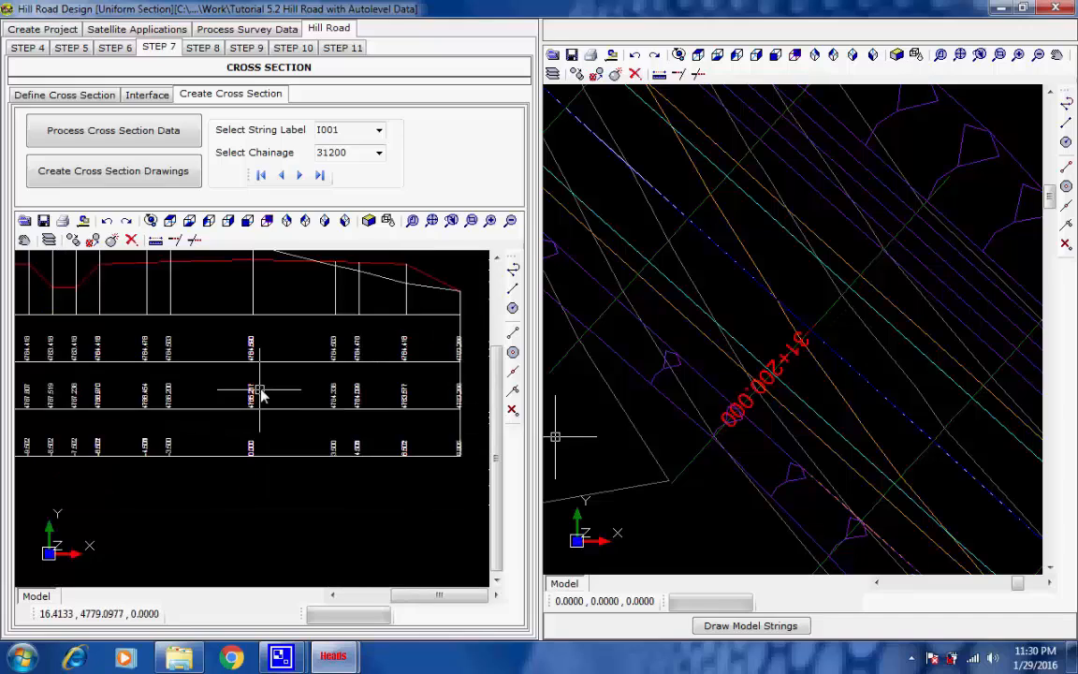
scroll(323, 462, up, 2)
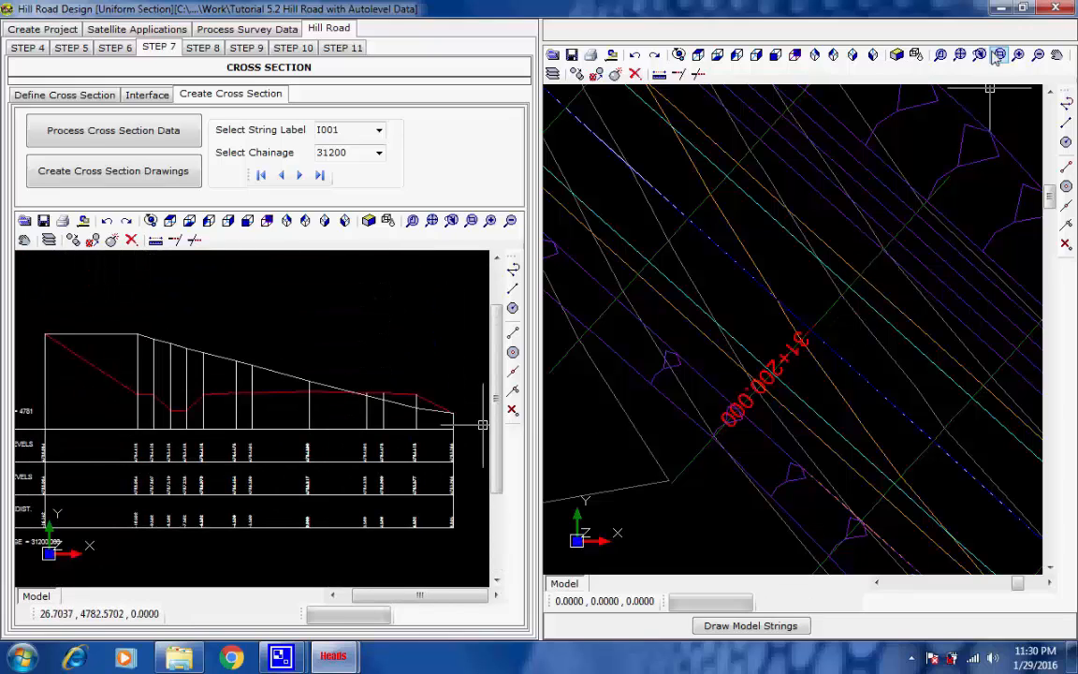
click(962, 56)
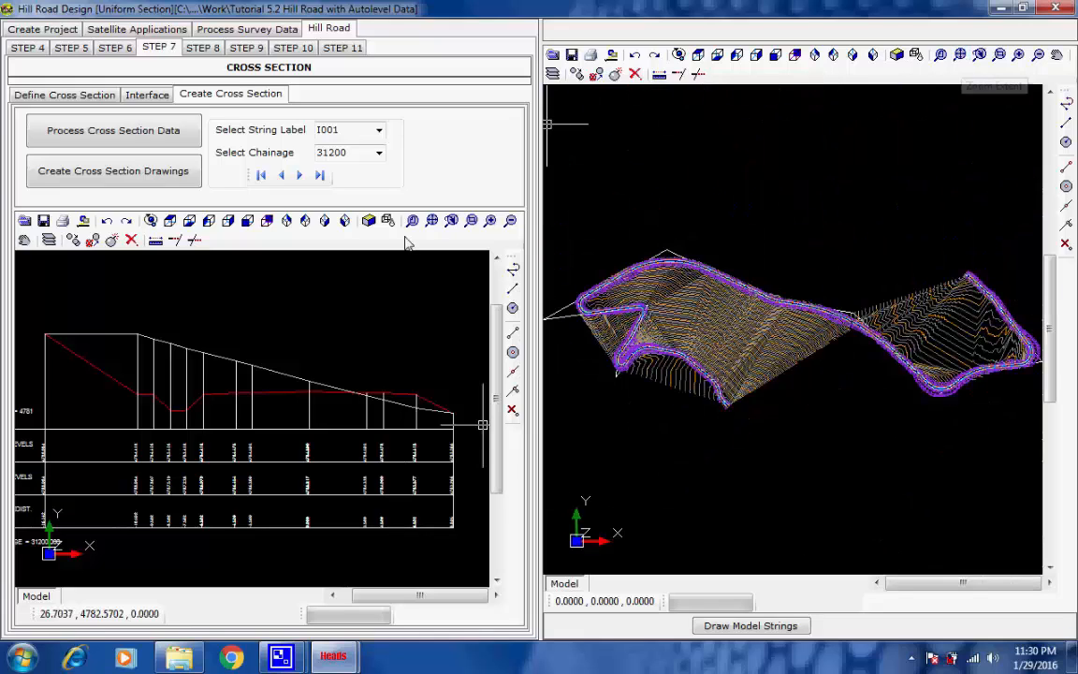
Define the BC, DBM and WMM pavement layers for both main road carriageways using the default data, and save the definition.
click(200, 47)
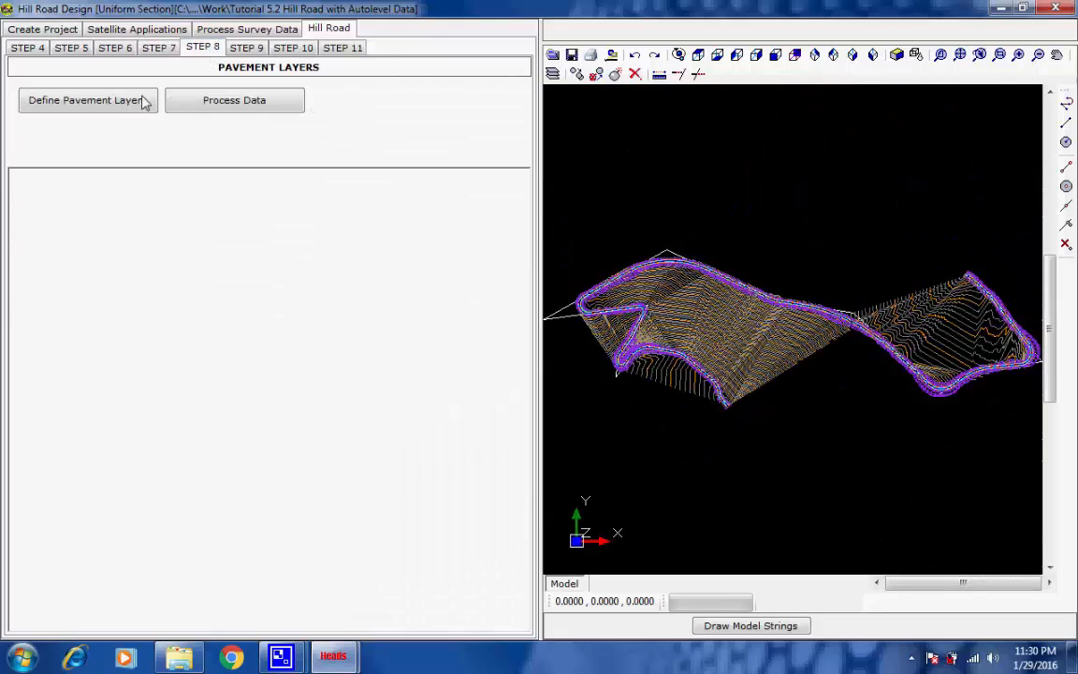
click(108, 108)
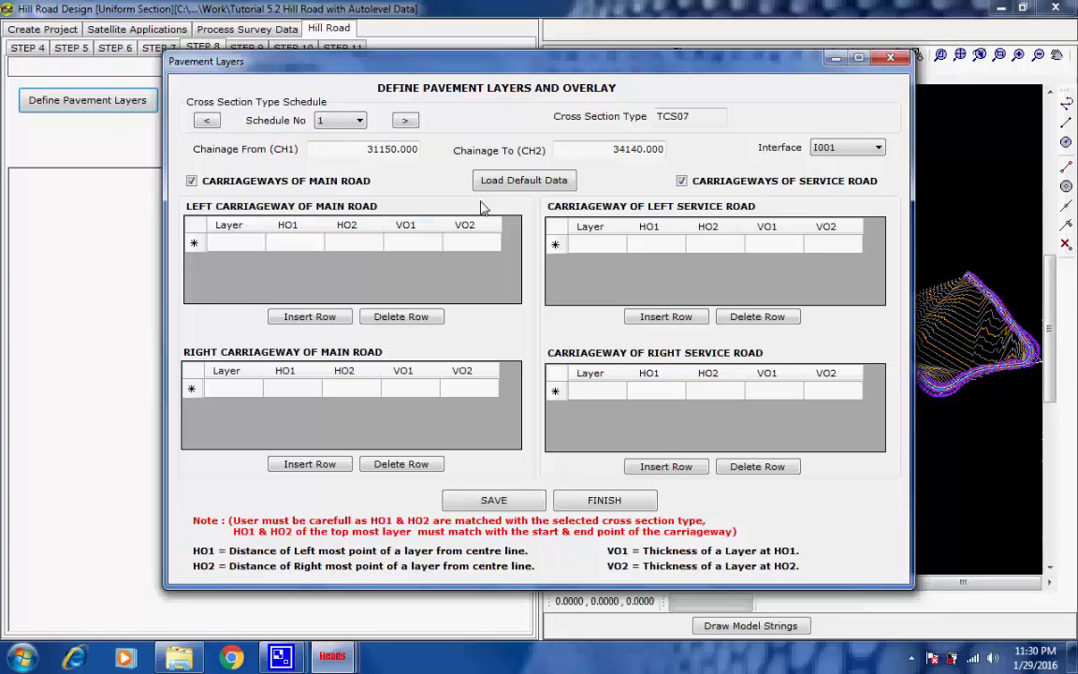
click(490, 182)
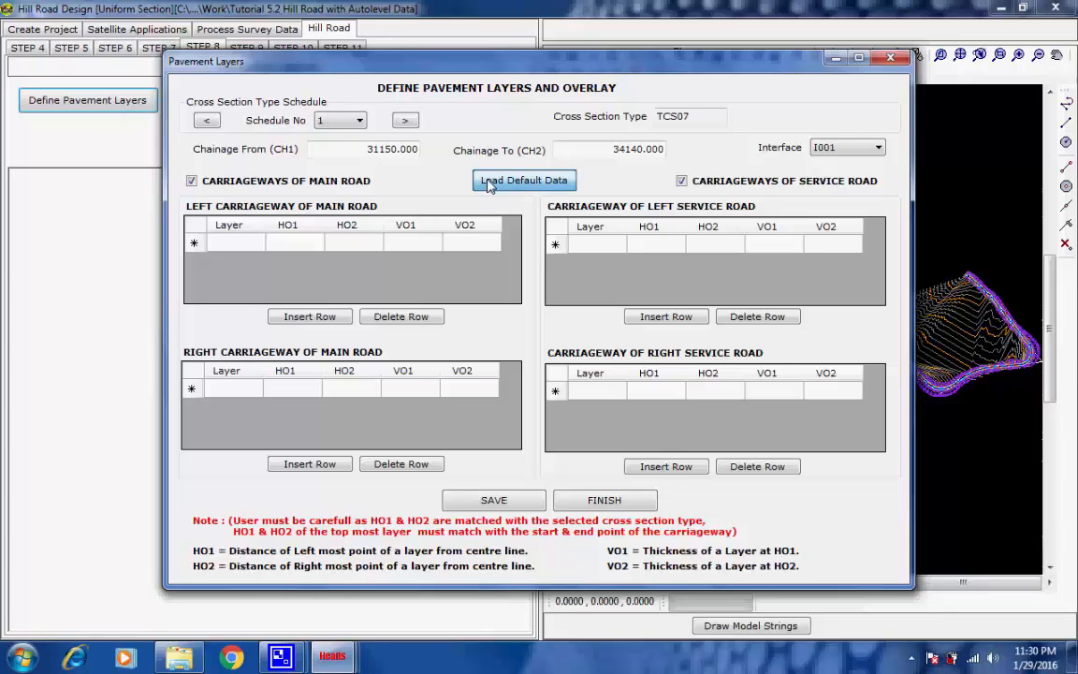
click(493, 502)
click(562, 384)
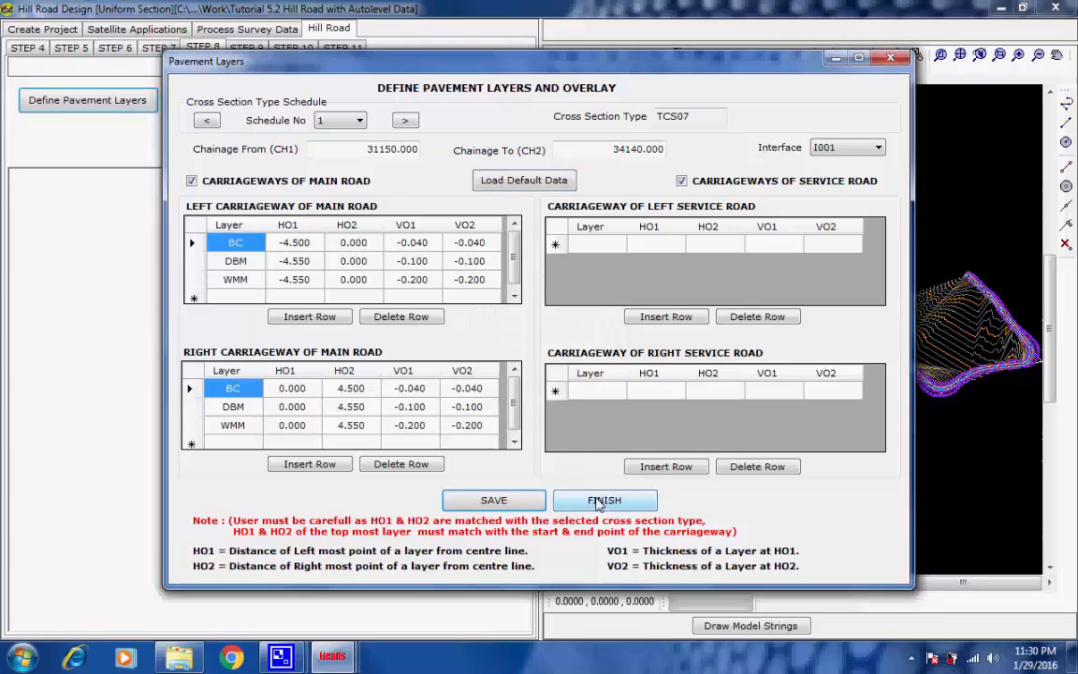
click(599, 501)
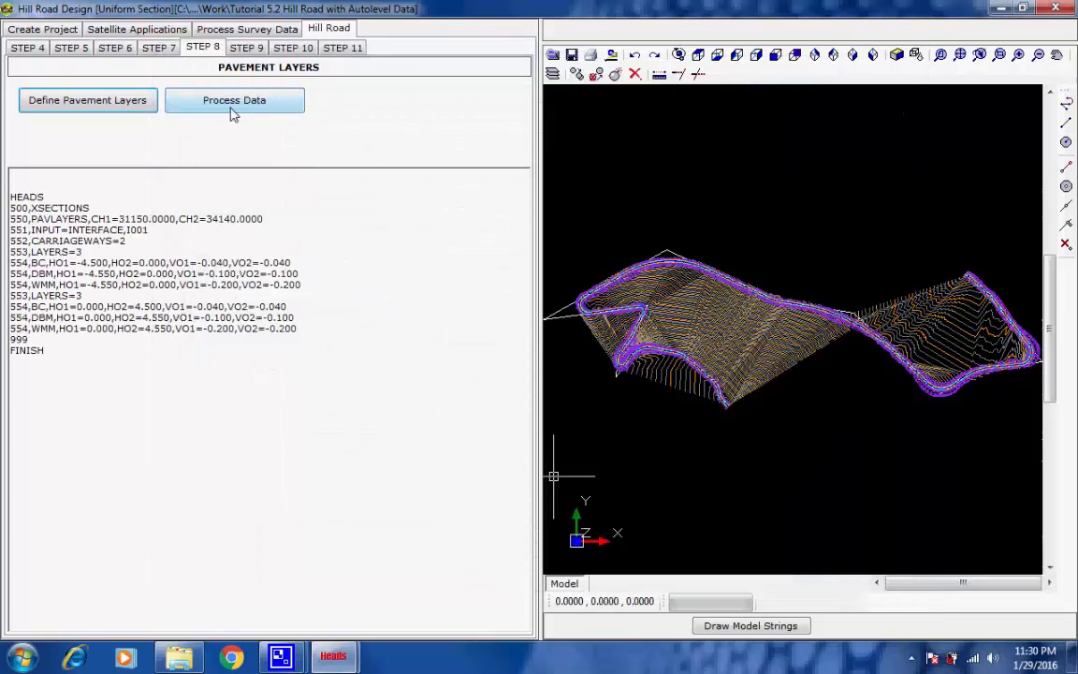
Process the pavement layer data to develop the cross sections, and finish the run.
click(216, 109)
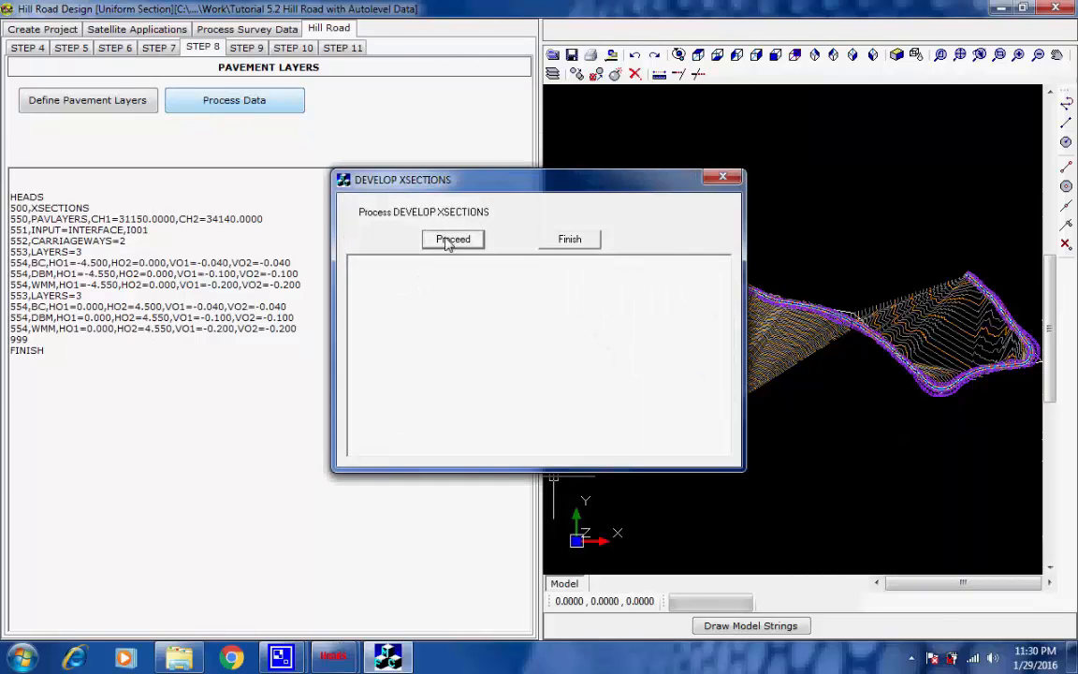
click(450, 241)
click(670, 362)
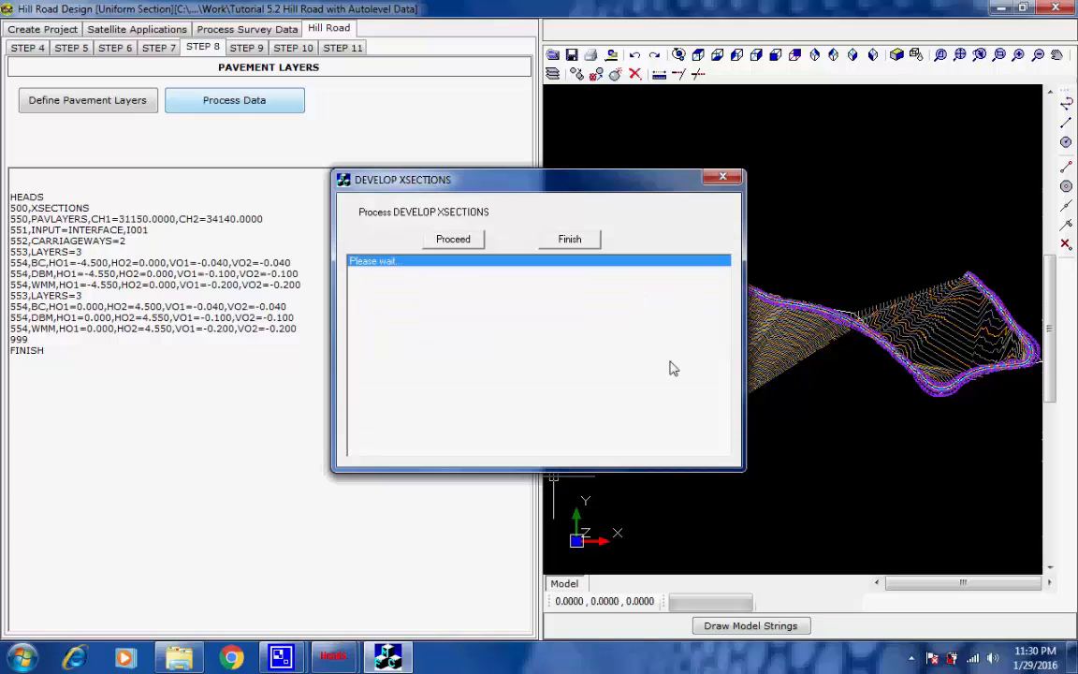
click(672, 368)
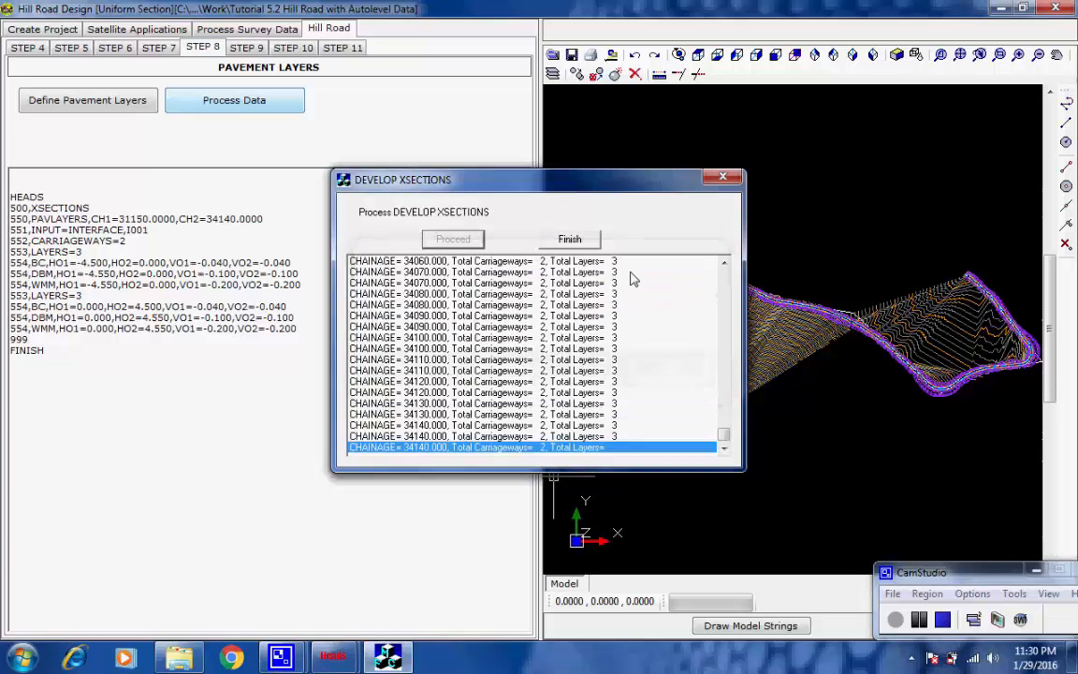
click(571, 239)
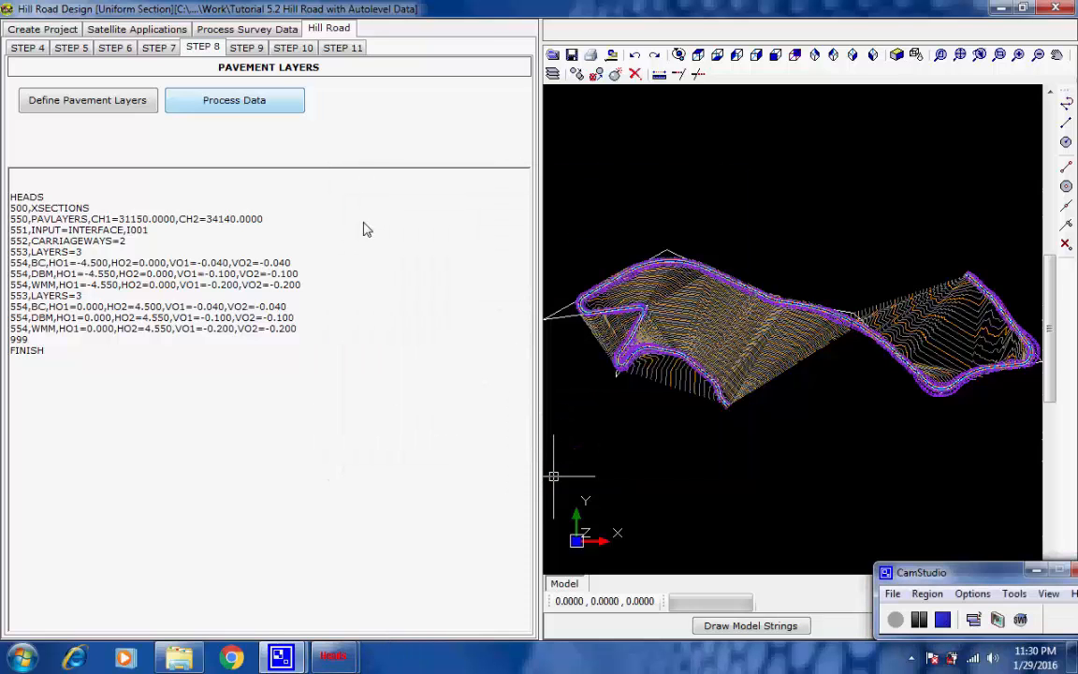
Review the volume input data, checking the VOLUME, EARTHWORK and INPUT=INTERFACE entries.
click(261, 51)
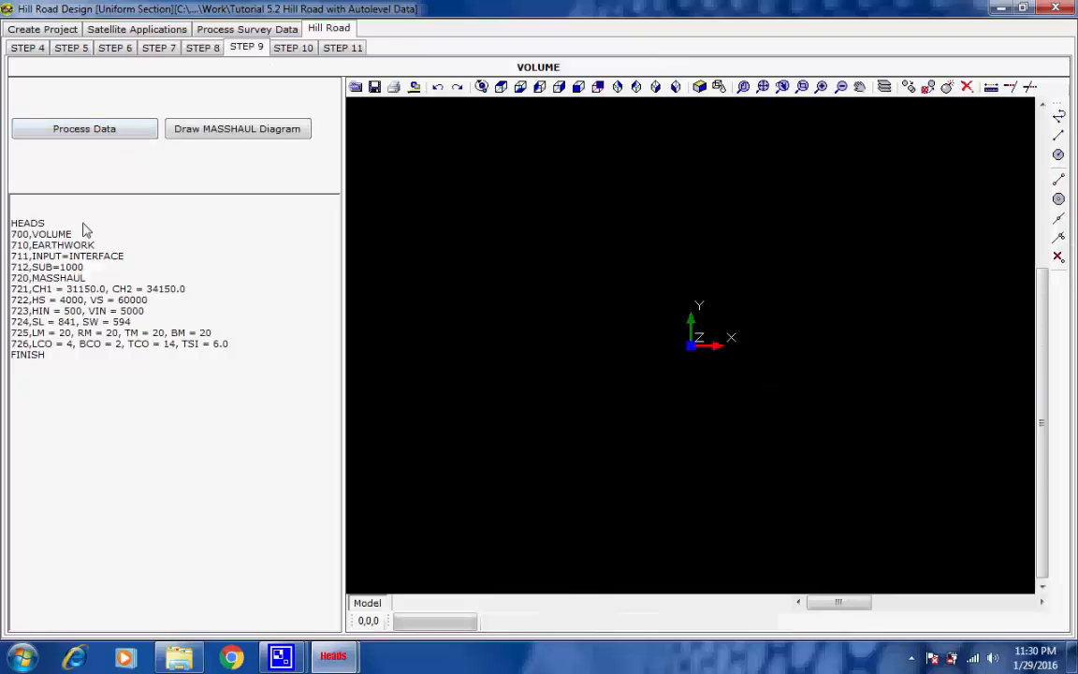
drag(91, 247, 29, 247)
double_click(40, 237)
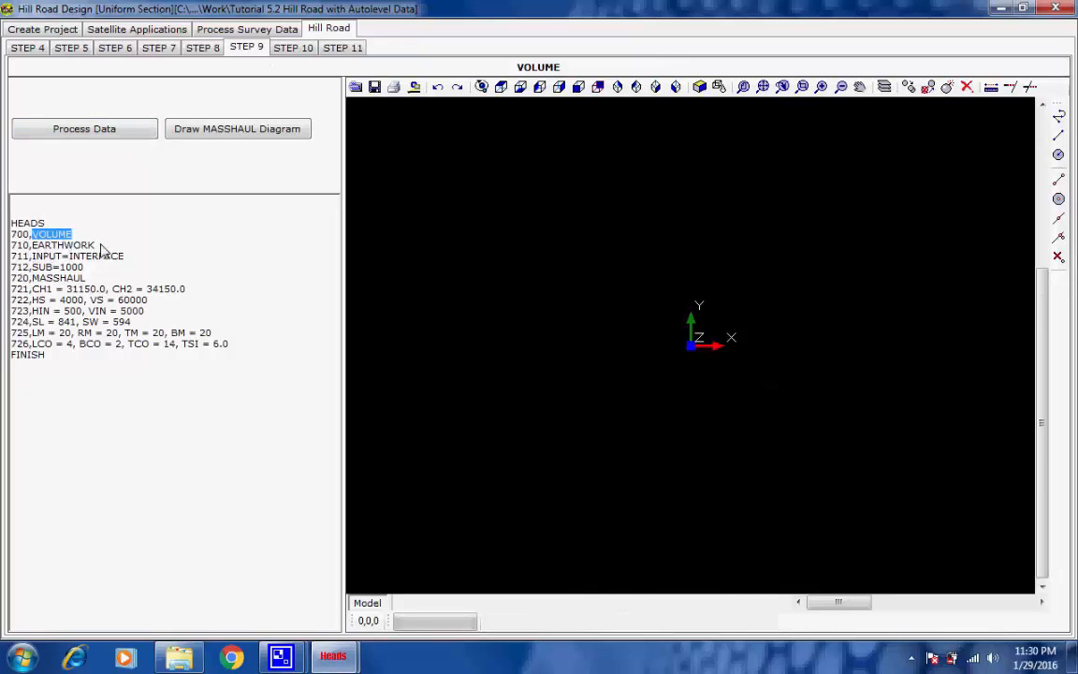
double_click(75, 246)
click(125, 257)
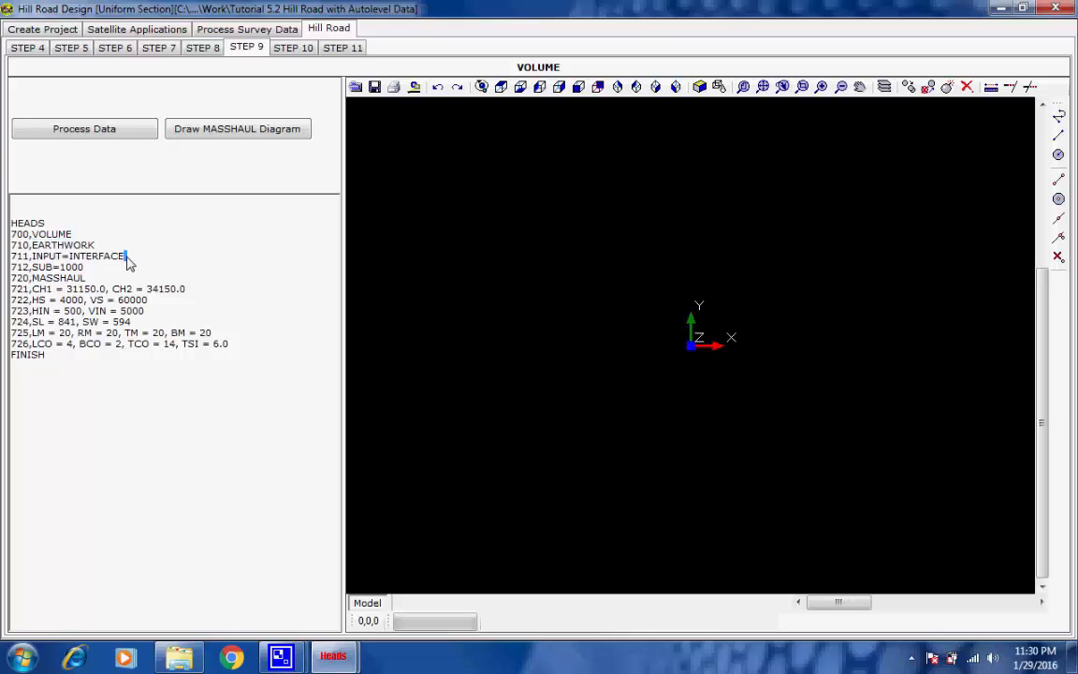
double_click(122, 256)
click(132, 245)
Process the volume data to produce the earthwork report and mass haul drawing, and finish the run.
click(126, 136)
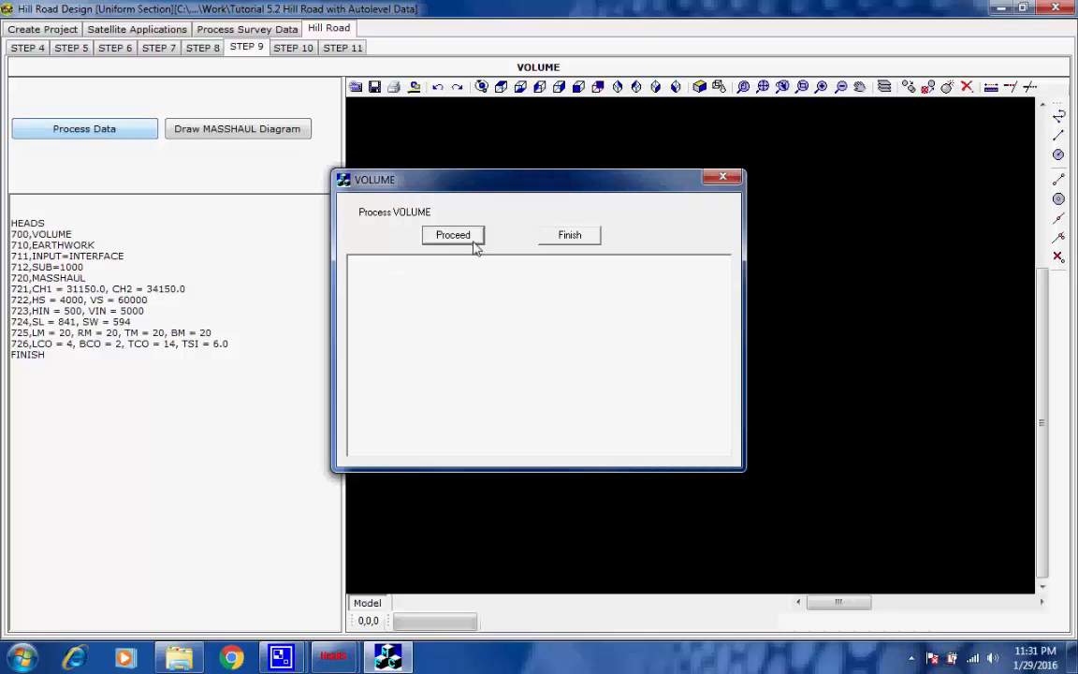
click(475, 240)
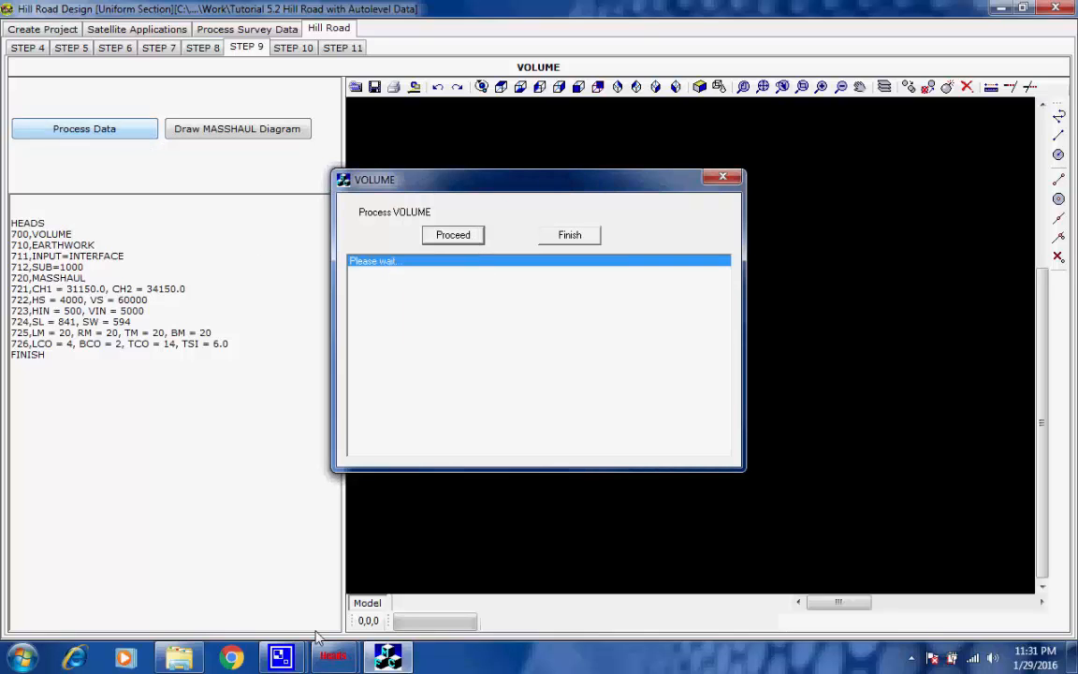
click(290, 654)
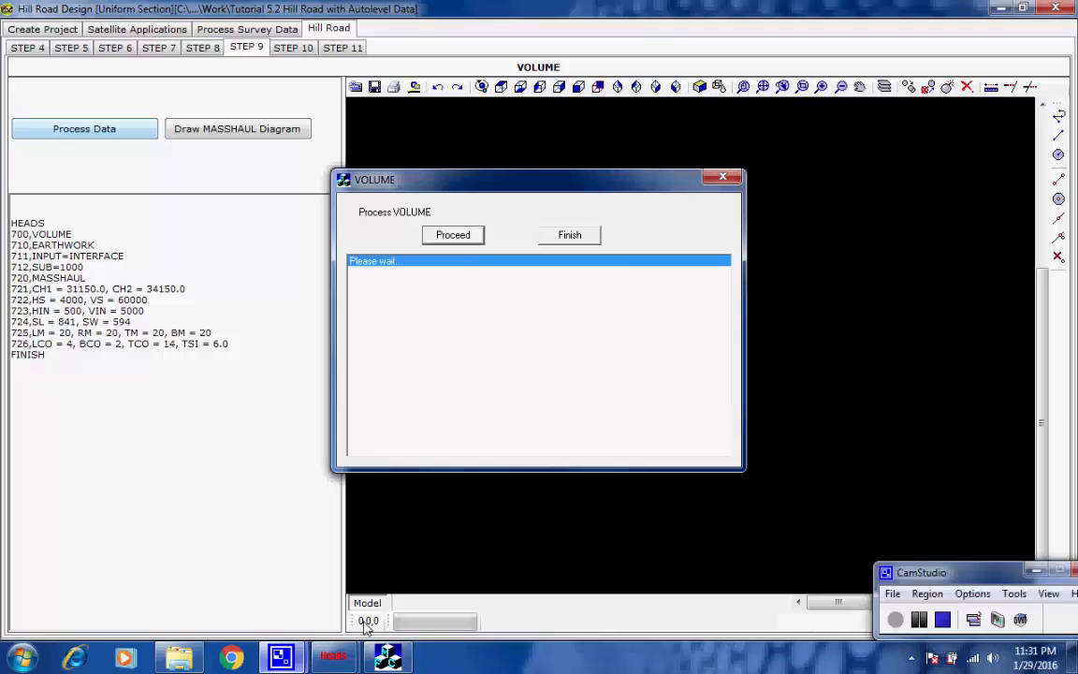
click(921, 622)
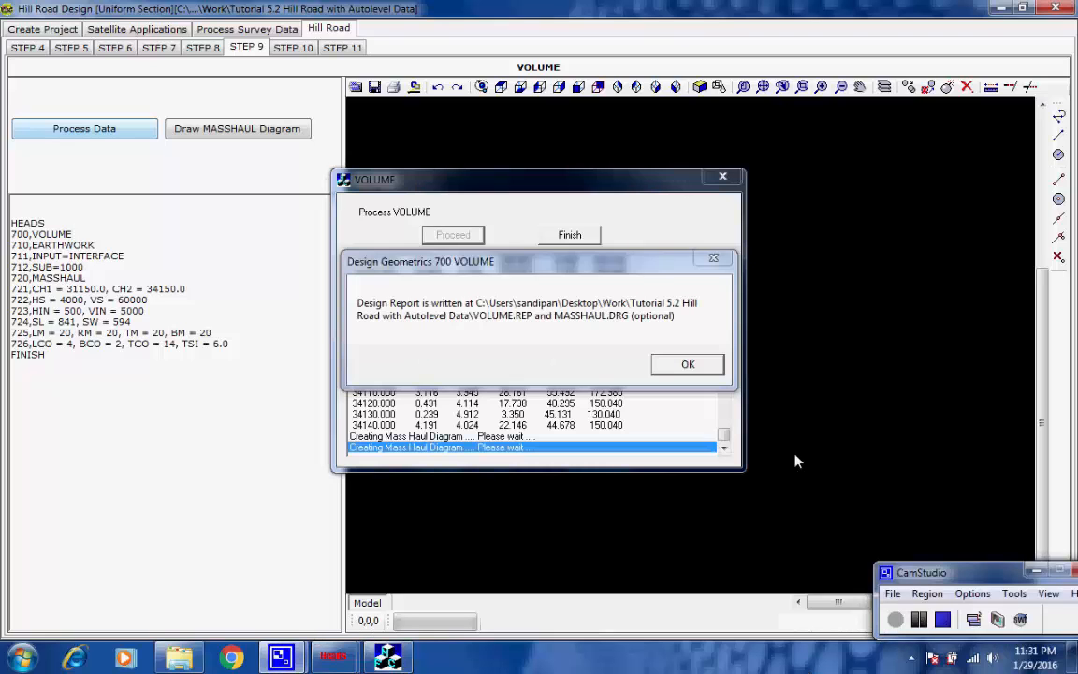
click(688, 364)
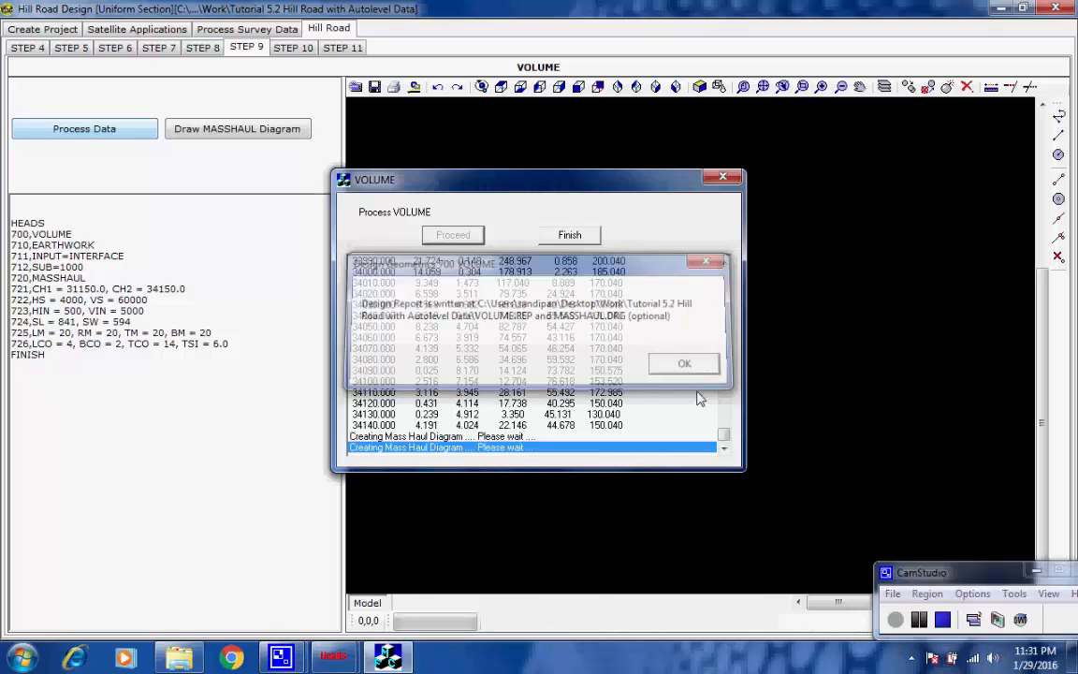
click(570, 236)
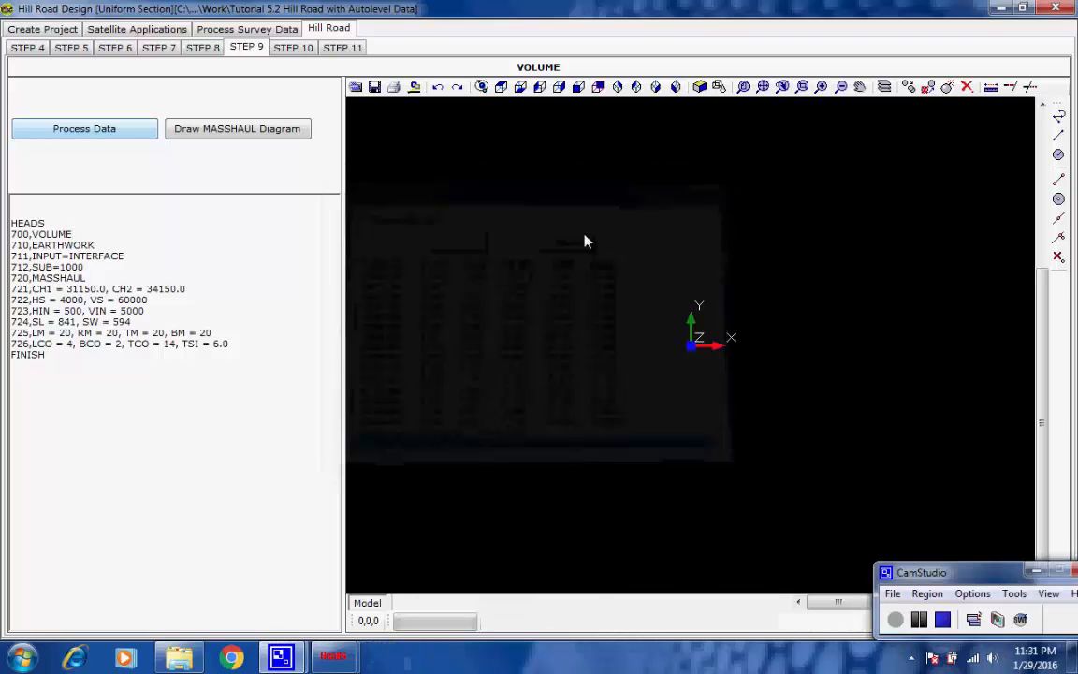
Create the plan drawing from the listed DESIGN and cross section strings with the default grid, HIP and chainage settings.
click(298, 48)
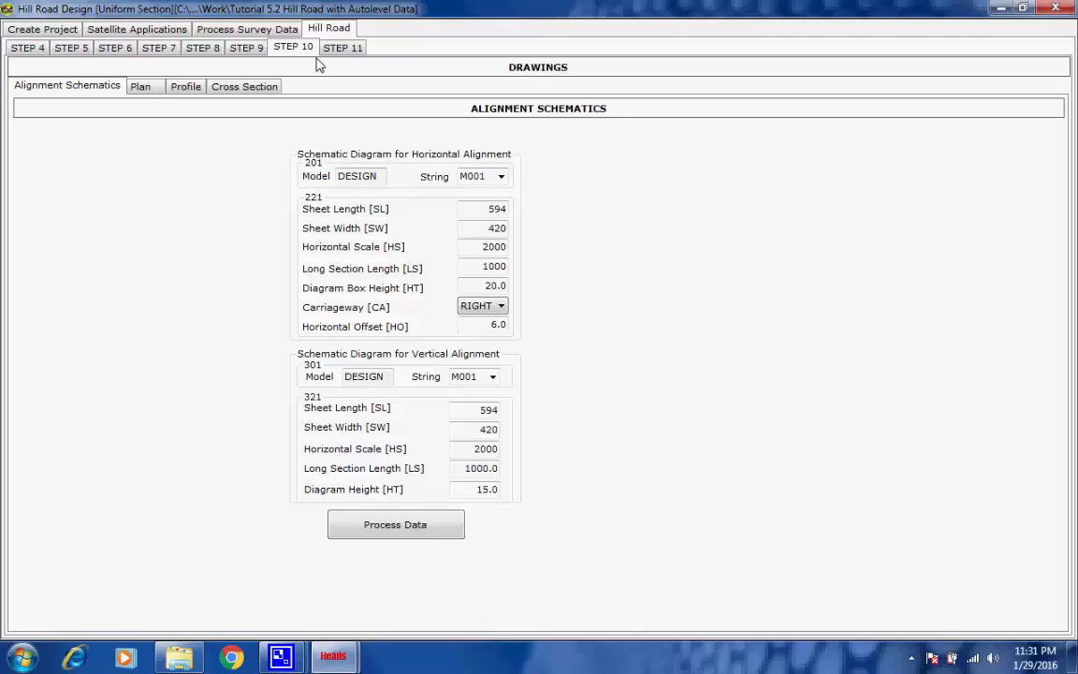
click(142, 88)
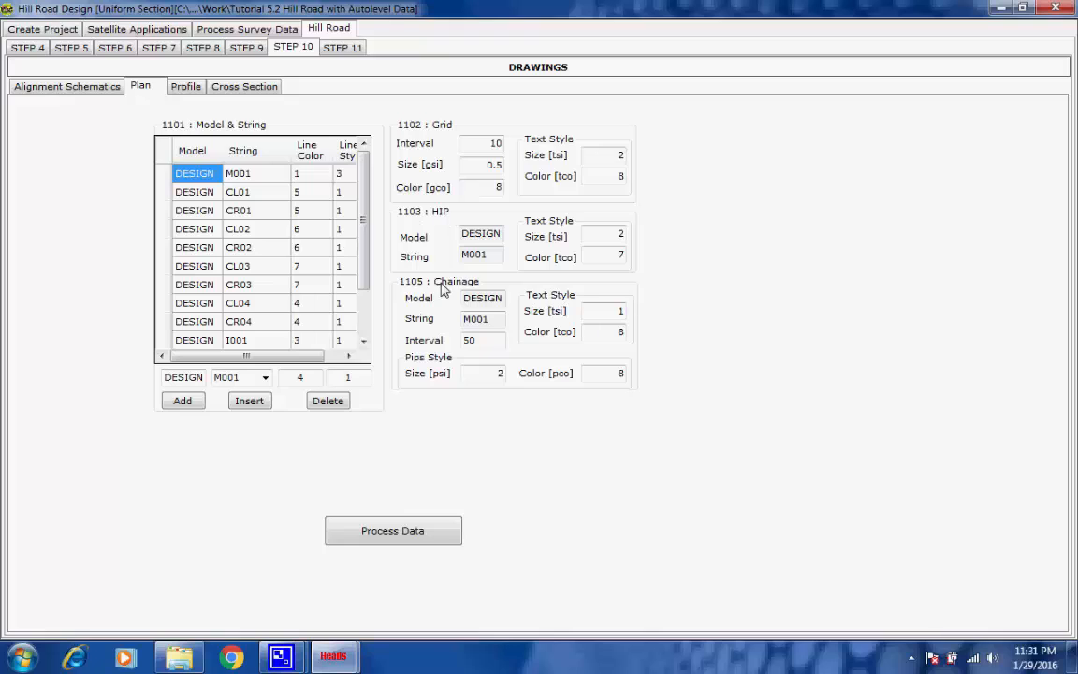
scroll(367, 242, down, 2)
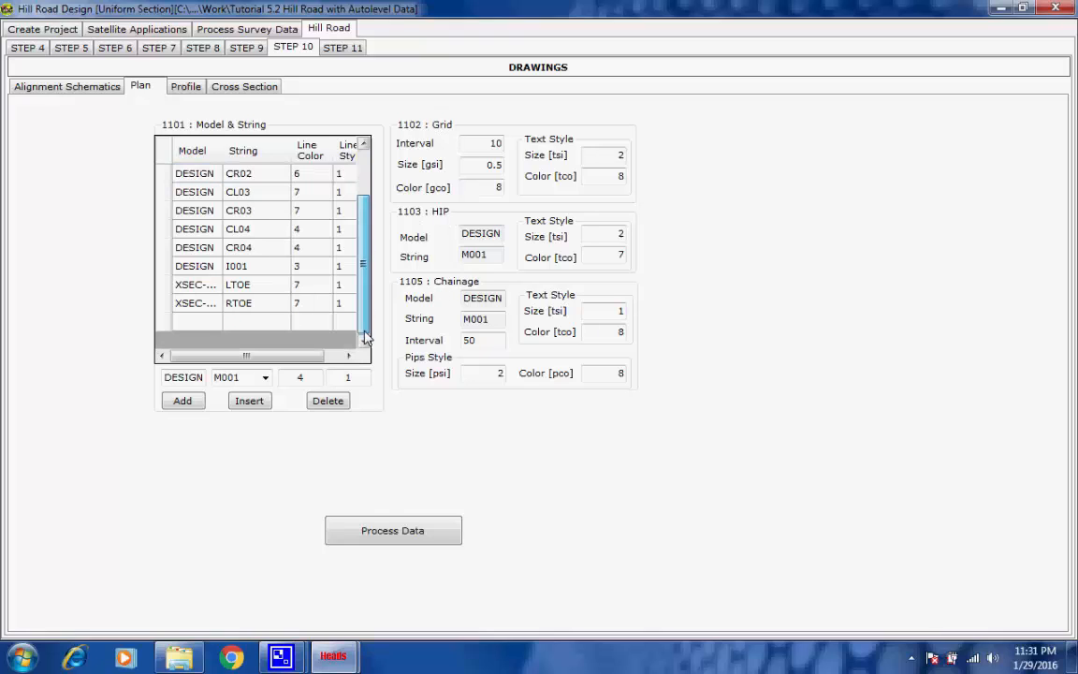
scroll(370, 309, up, 2)
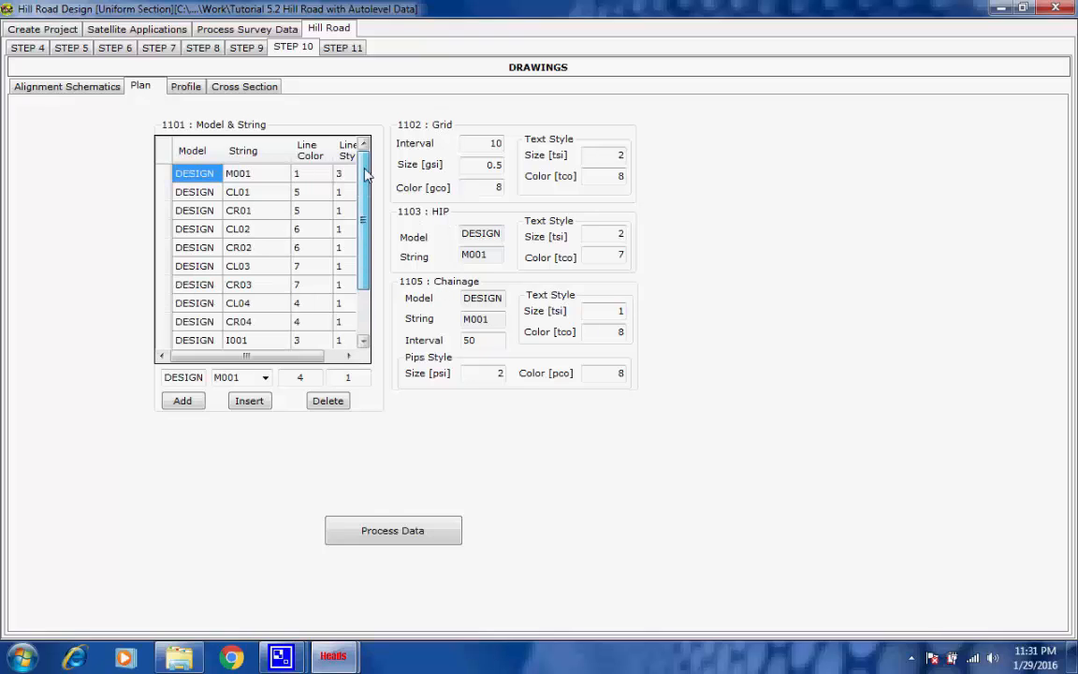
click(374, 533)
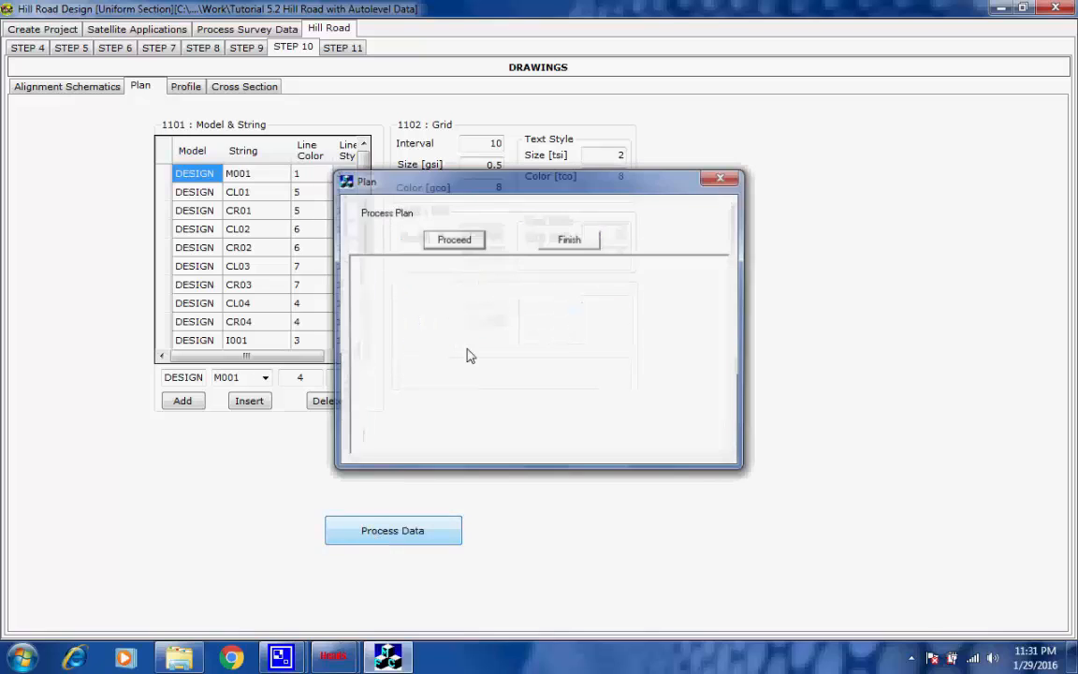
click(449, 241)
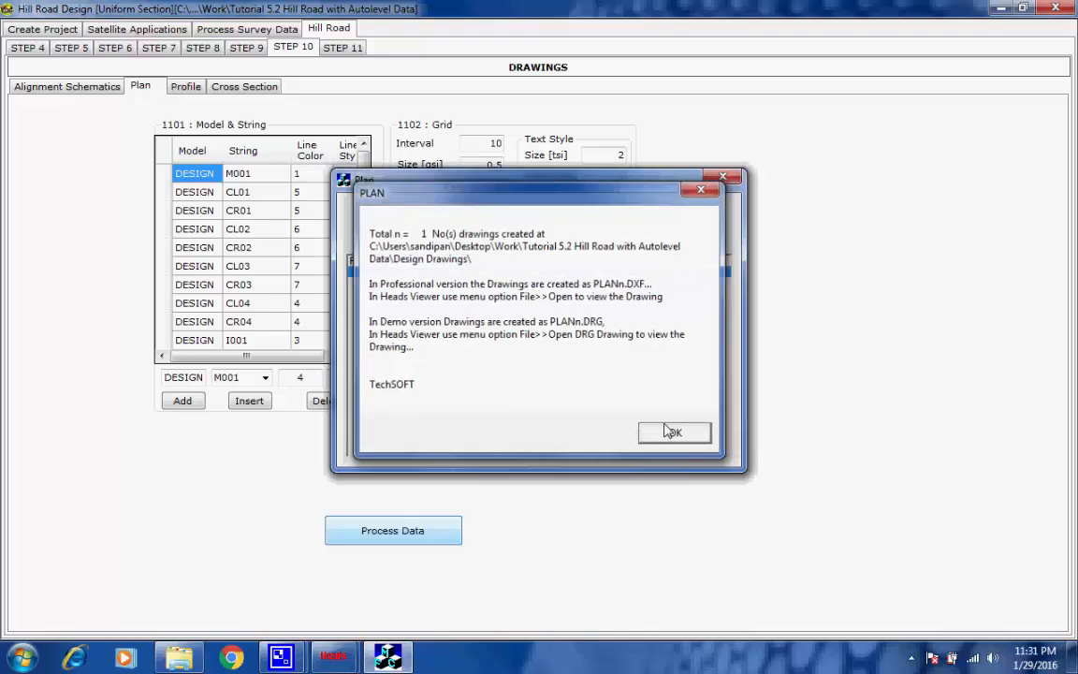
click(674, 433)
click(570, 240)
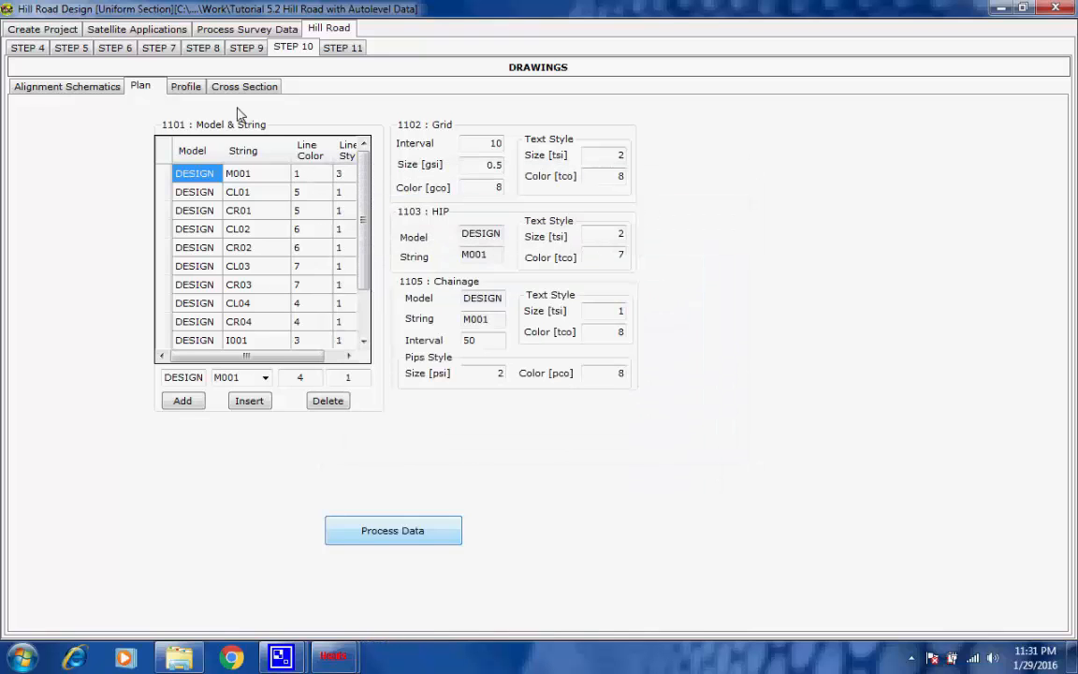
Review the profile drawing settings, covering the master strings, chainage range and increment, scales, length per sheet, sheet size and offsets.
click(186, 86)
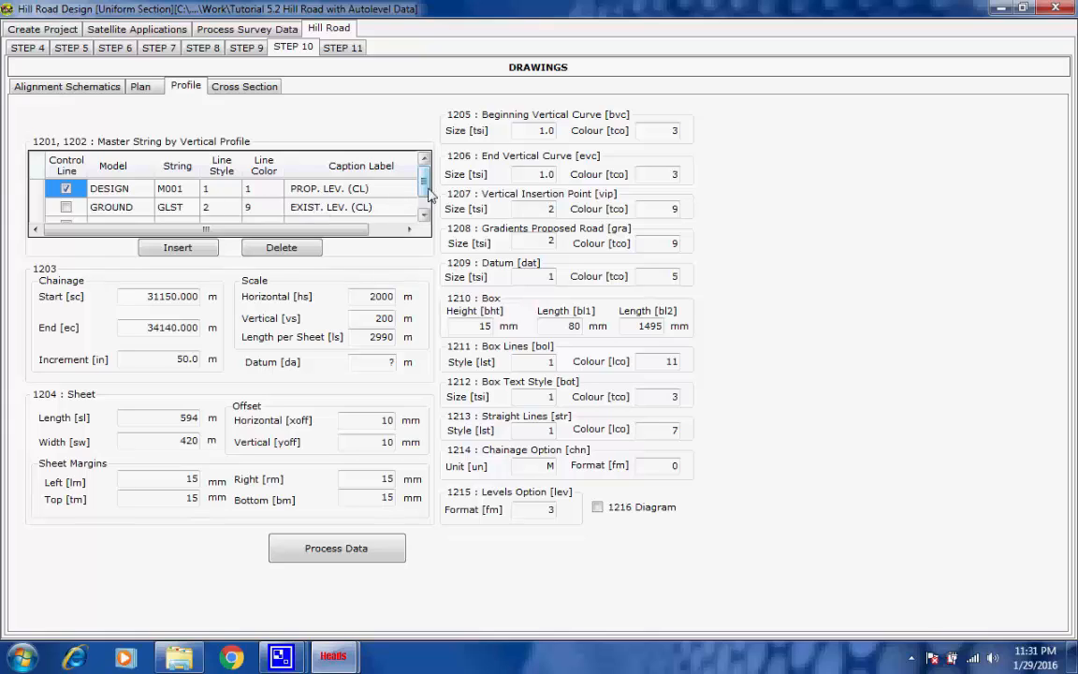
drag(427, 188, 432, 156)
drag(137, 297, 202, 296)
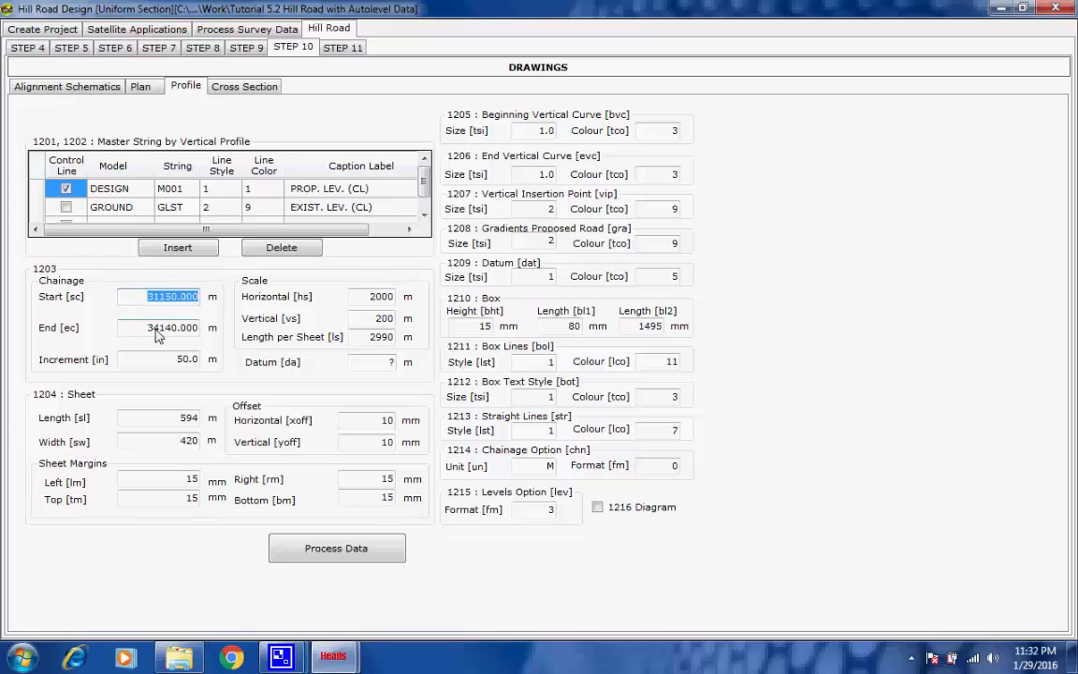
key(Tab)
key(Tab)
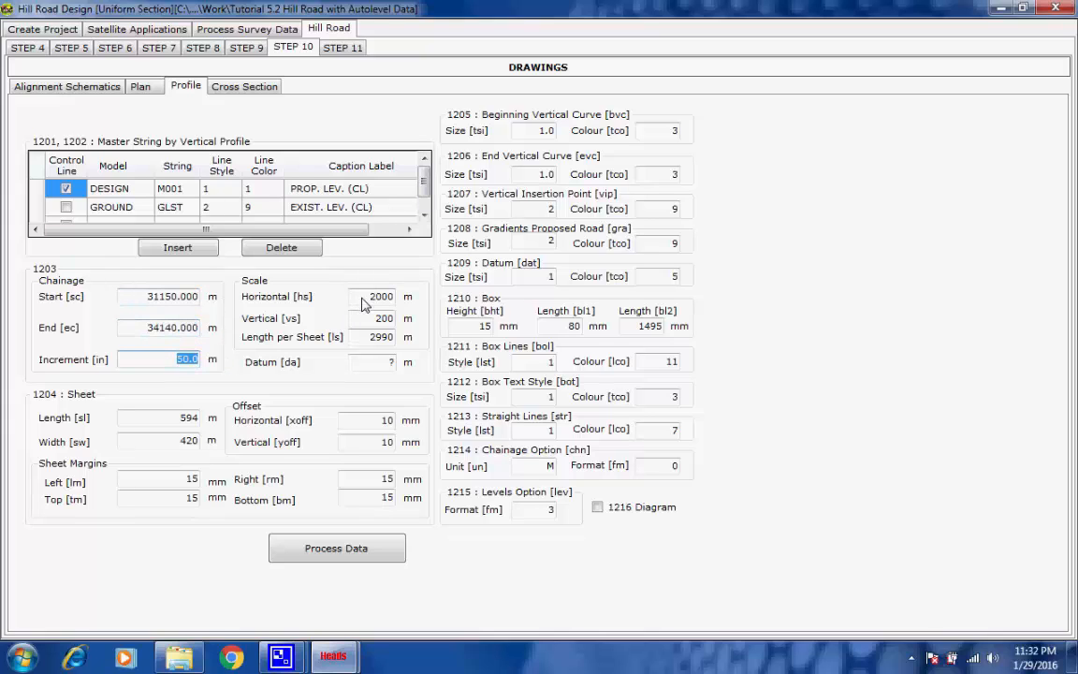
key(Tab)
key(Tab)
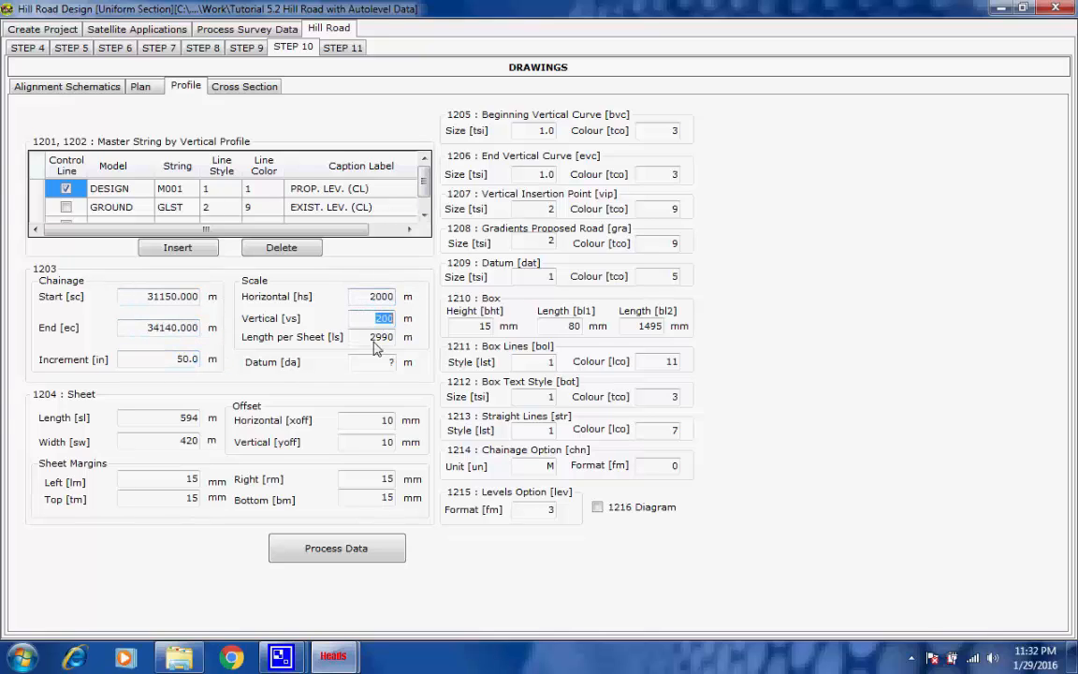
key(Tab)
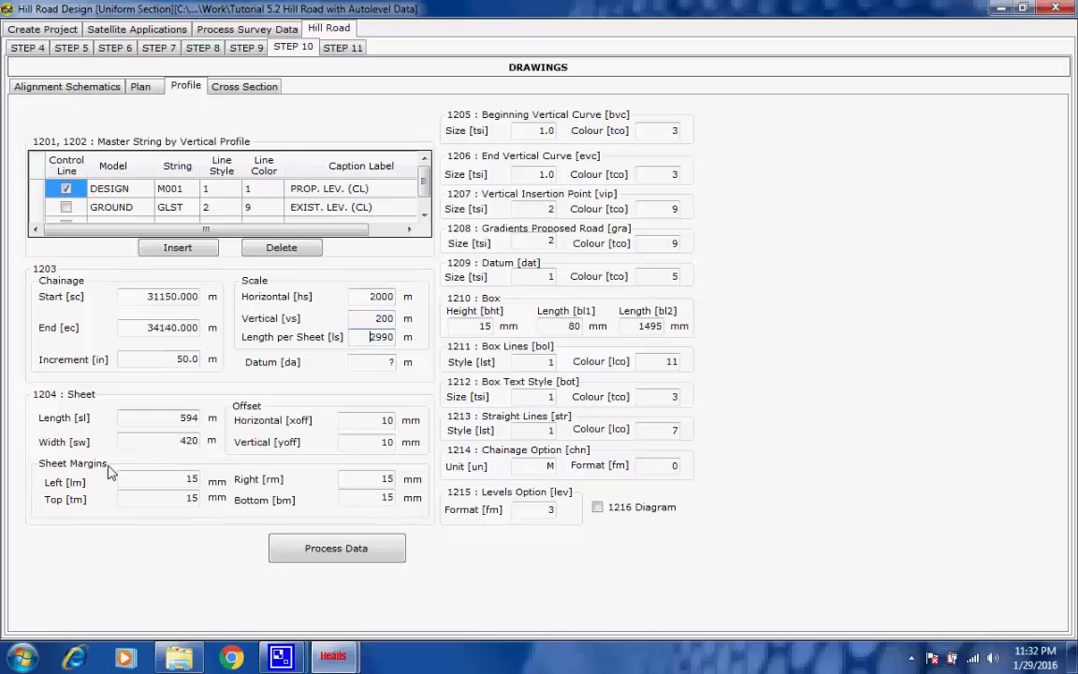
key(Tab)
key(Tab)
key(Tab)
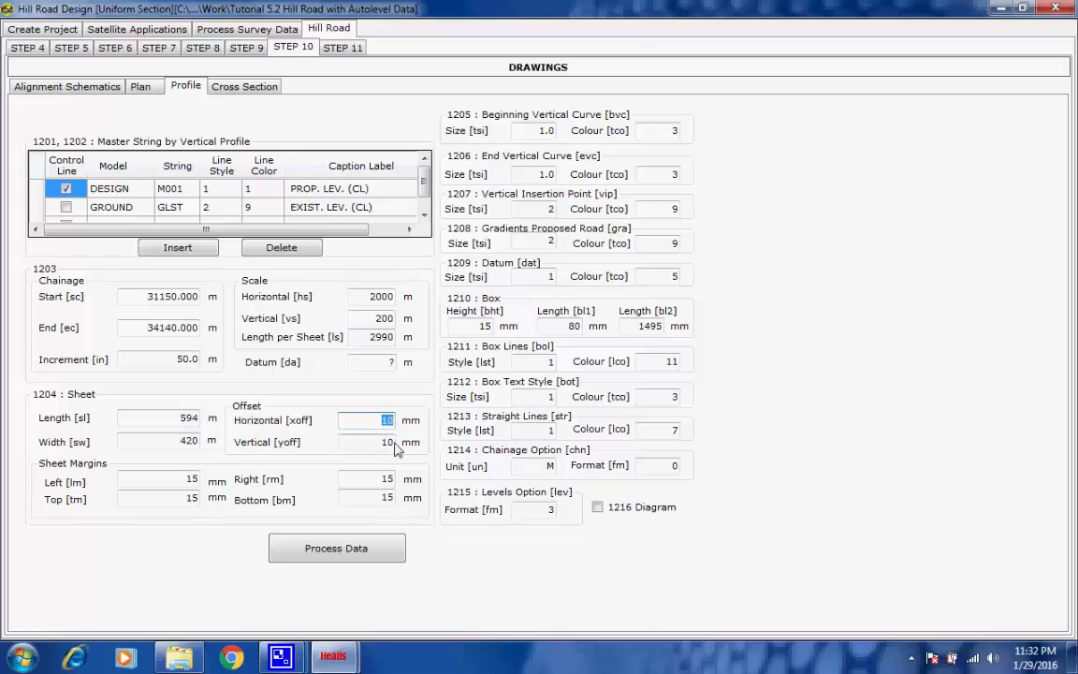
key(Tab)
drag(383, 457, 379, 444)
Process the profile data to create the longitudinal section drawing, and finish the run.
click(368, 551)
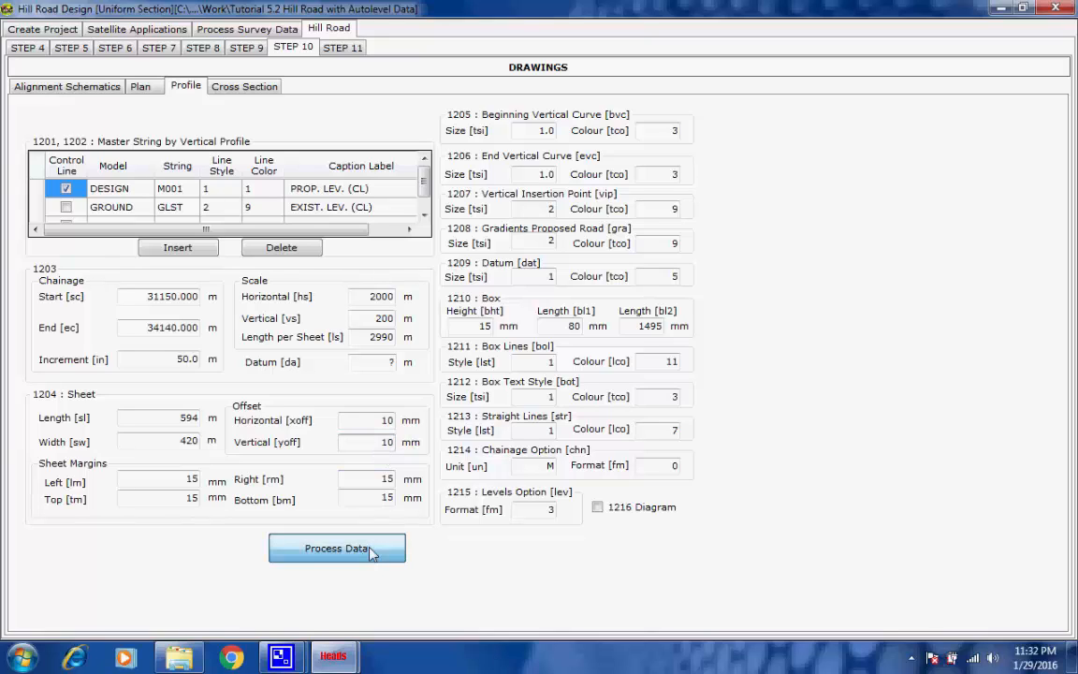
click(445, 240)
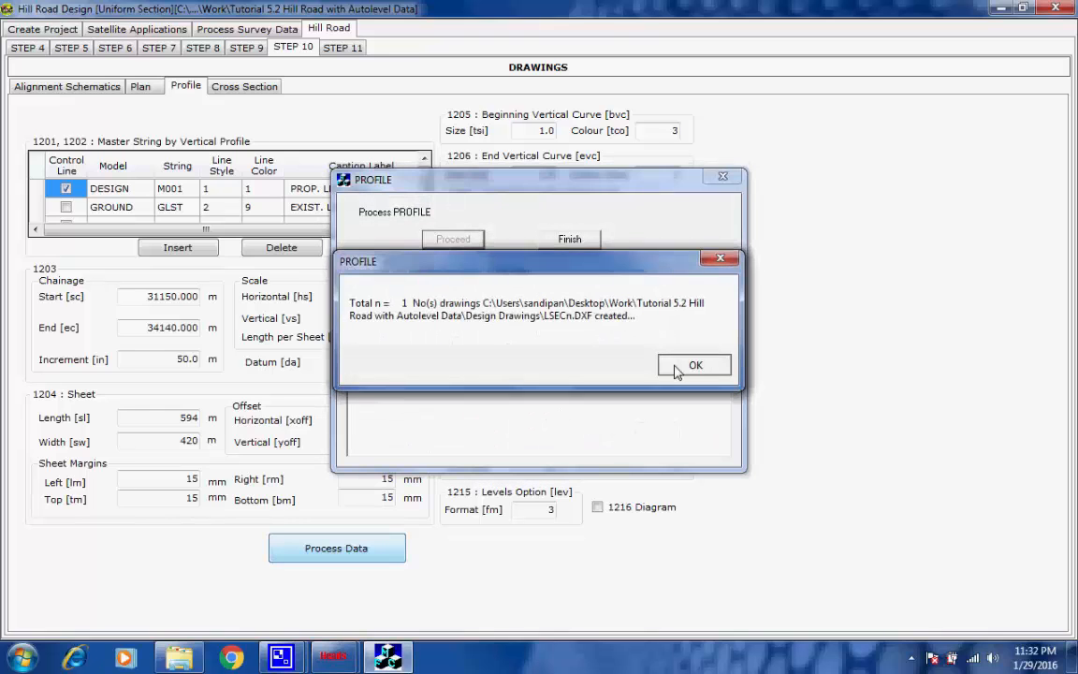
click(682, 365)
click(570, 240)
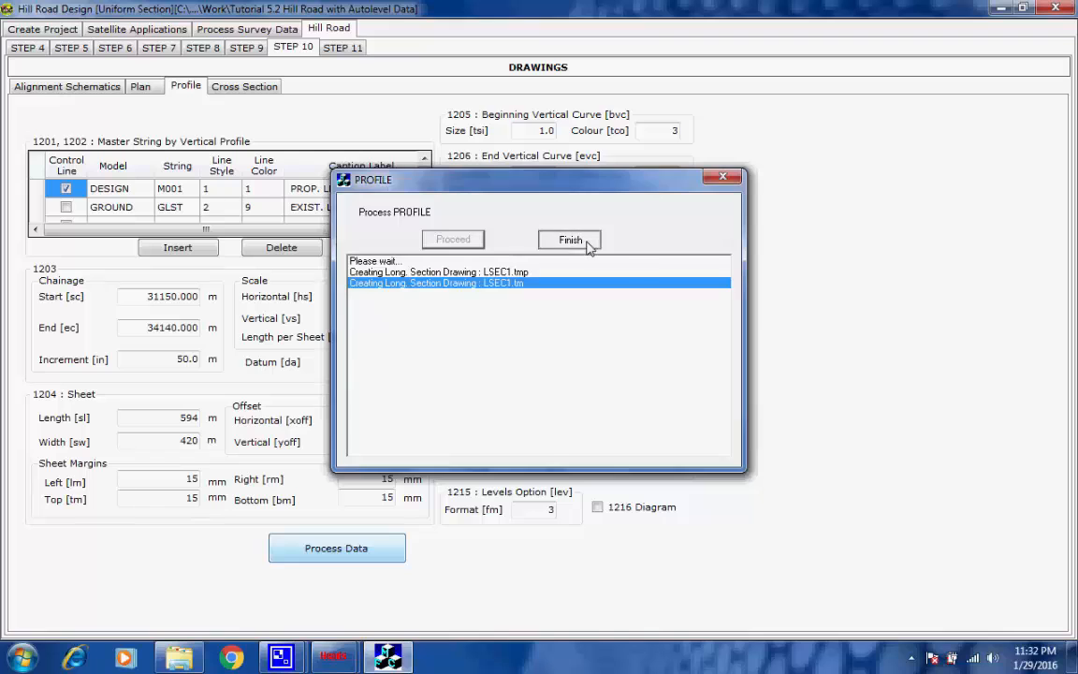
Set the cross section drawing's input data to INTERFACE and keep I001 as its label.
click(249, 89)
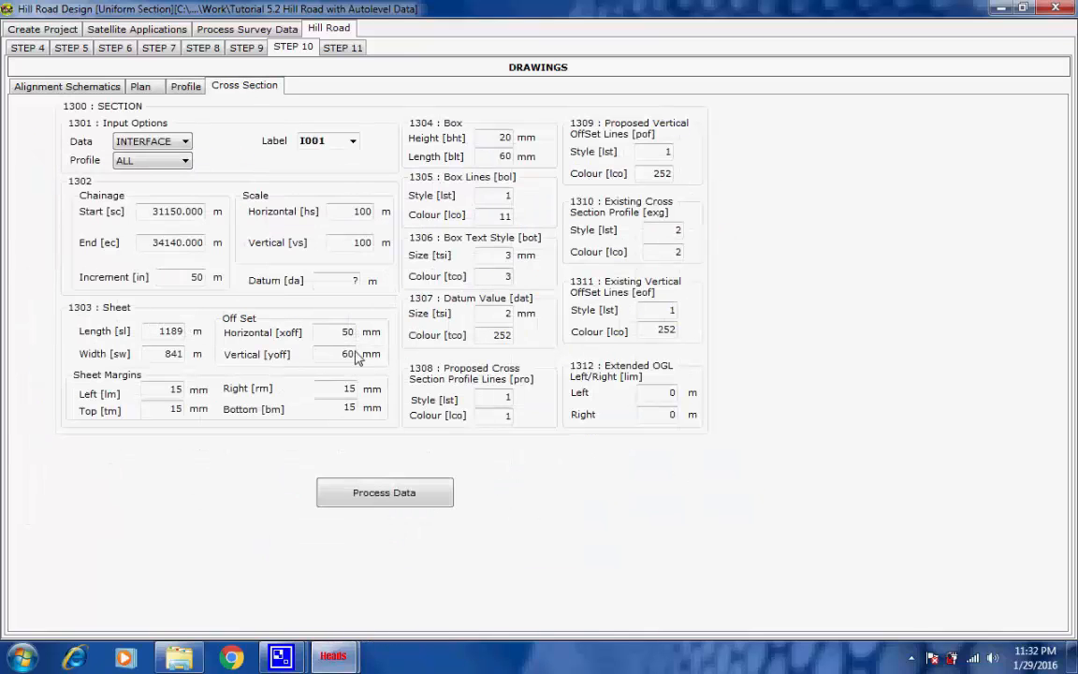
click(185, 141)
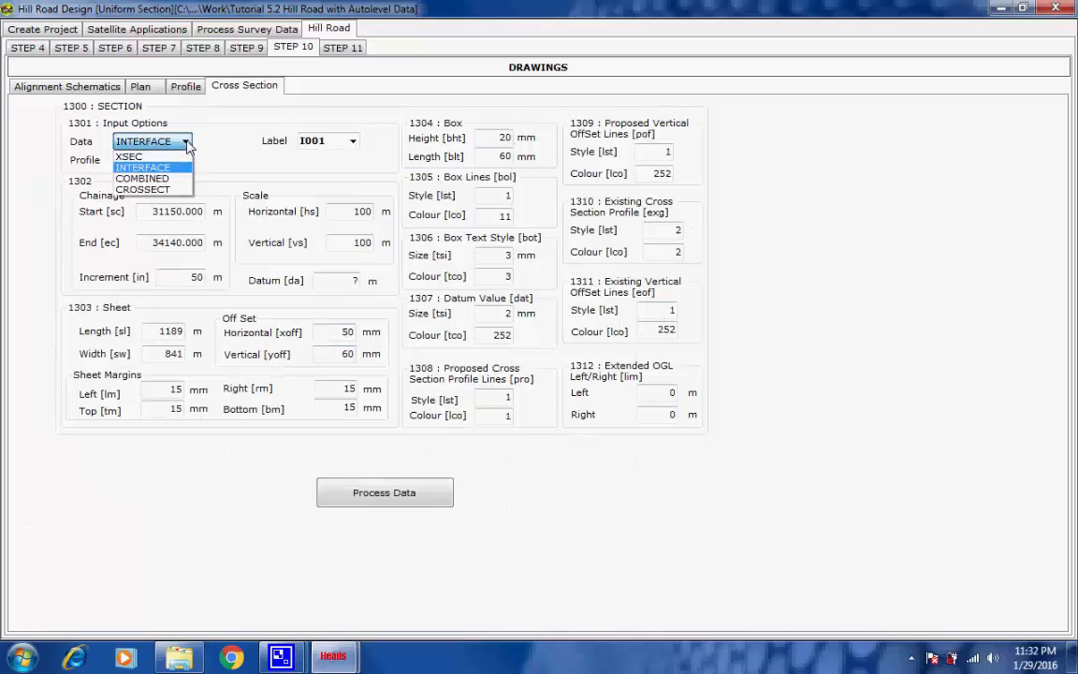
click(178, 167)
click(353, 142)
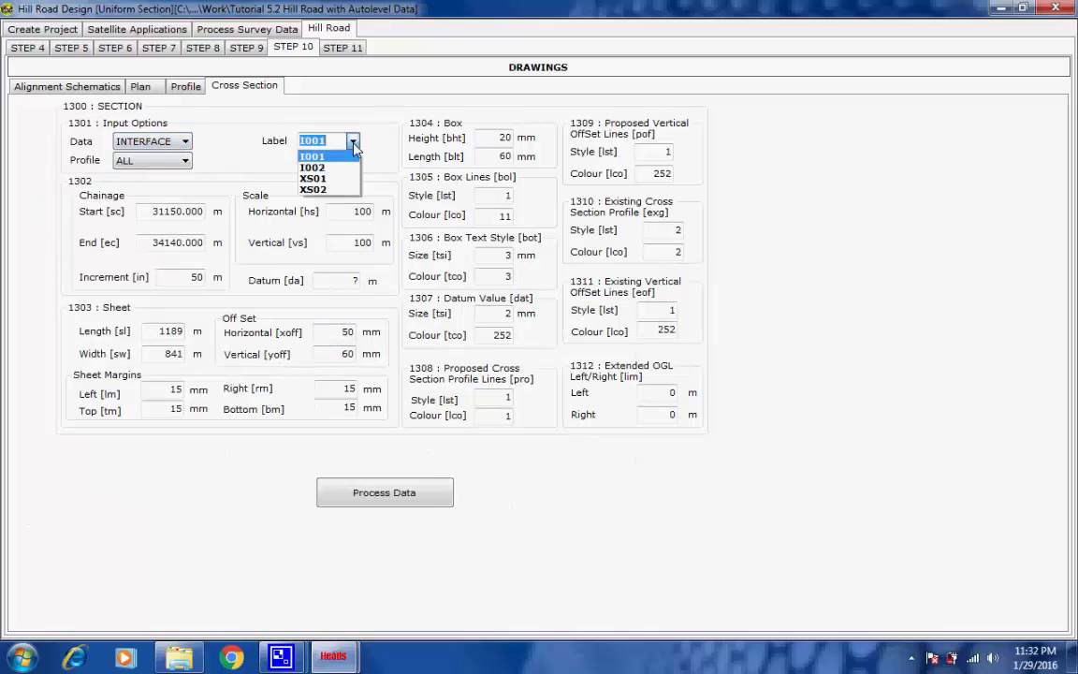
click(353, 143)
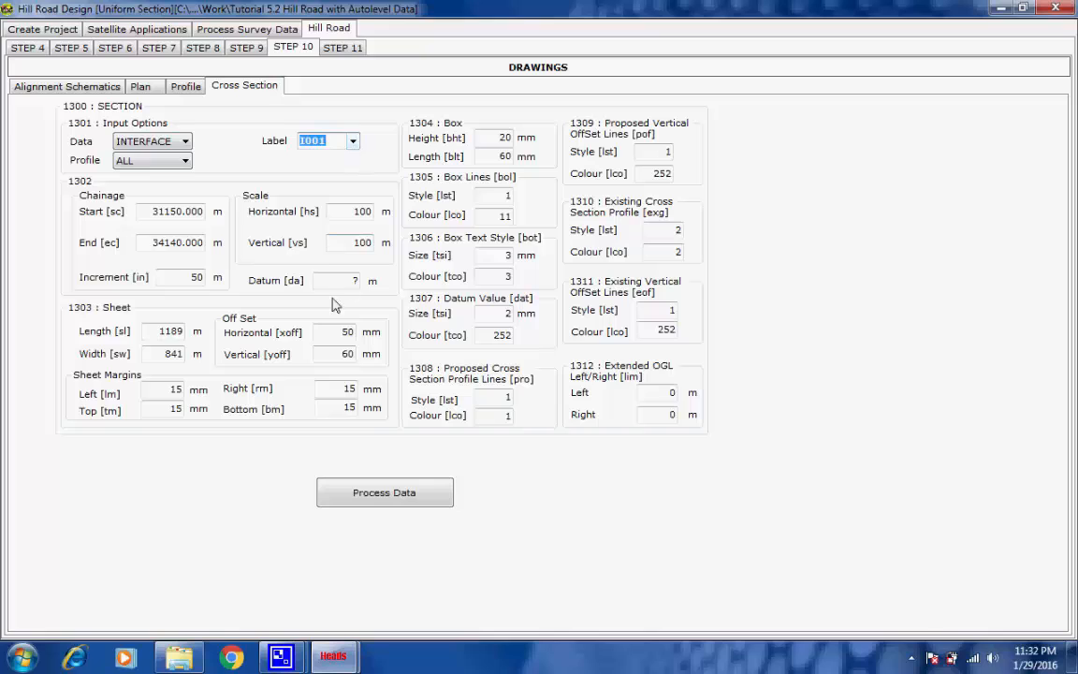
Review the cross section drawing's chainage range, increment, horizontal and vertical scales, and sheet length and width.
click(148, 212)
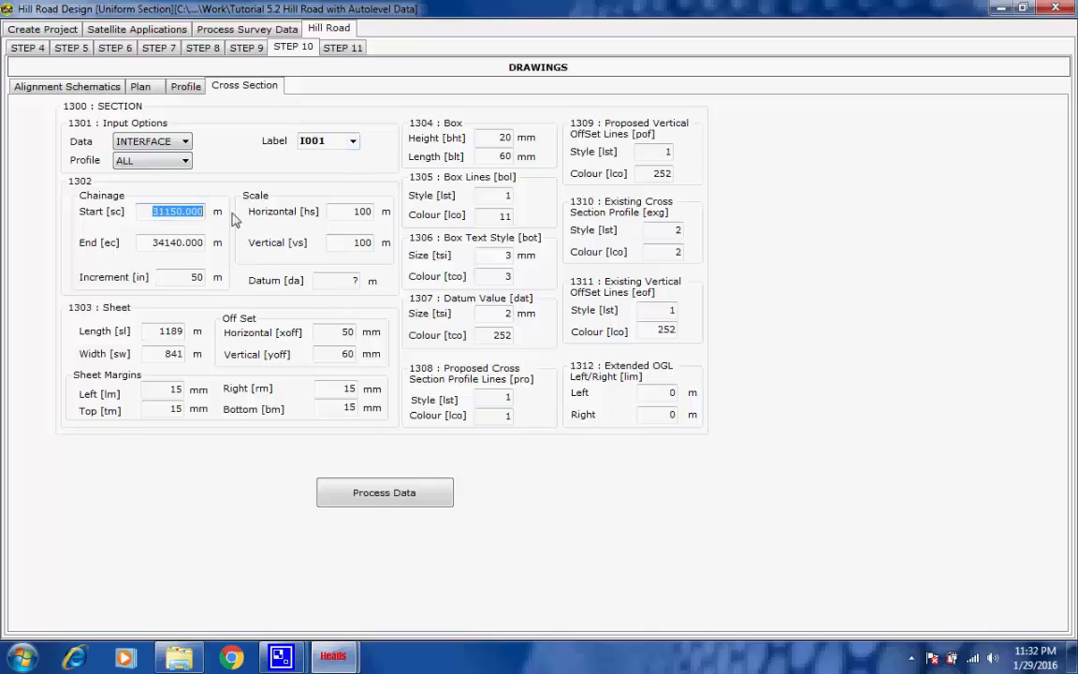
click(153, 243)
drag(195, 244, 228, 242)
drag(187, 277, 245, 269)
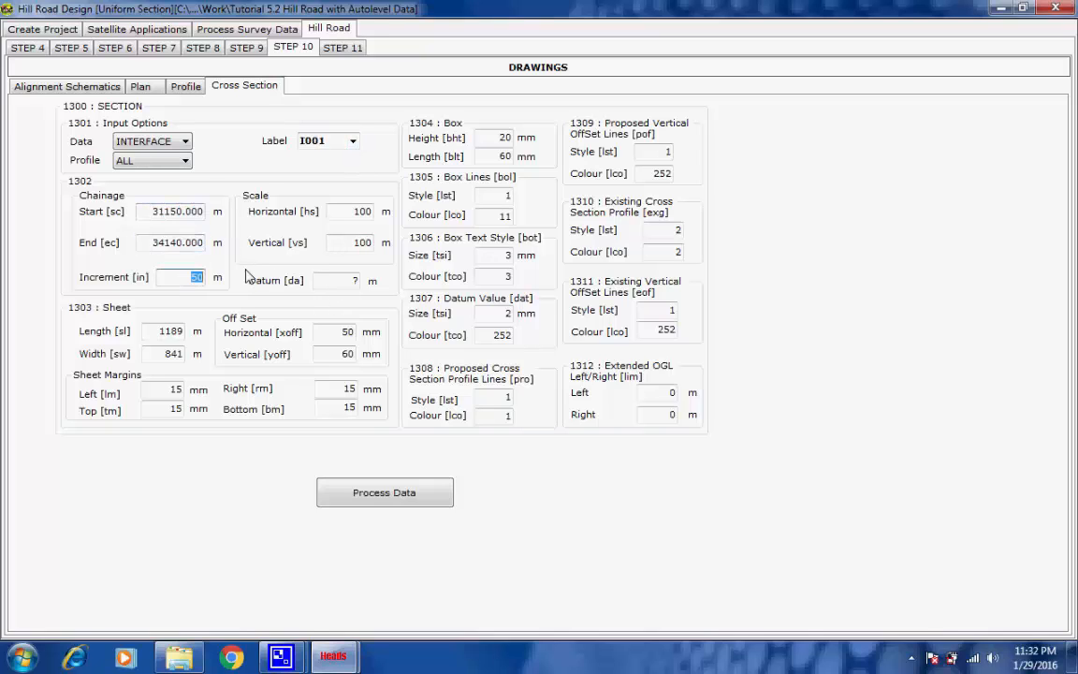
drag(355, 212, 414, 246)
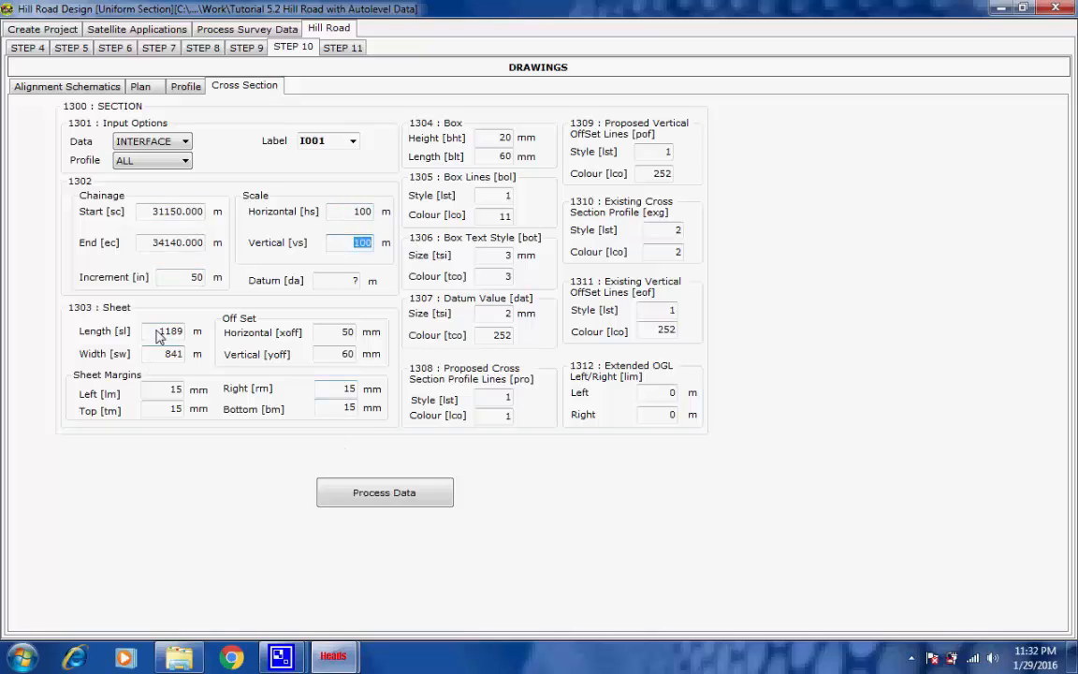
drag(148, 331, 173, 360)
key(Tab)
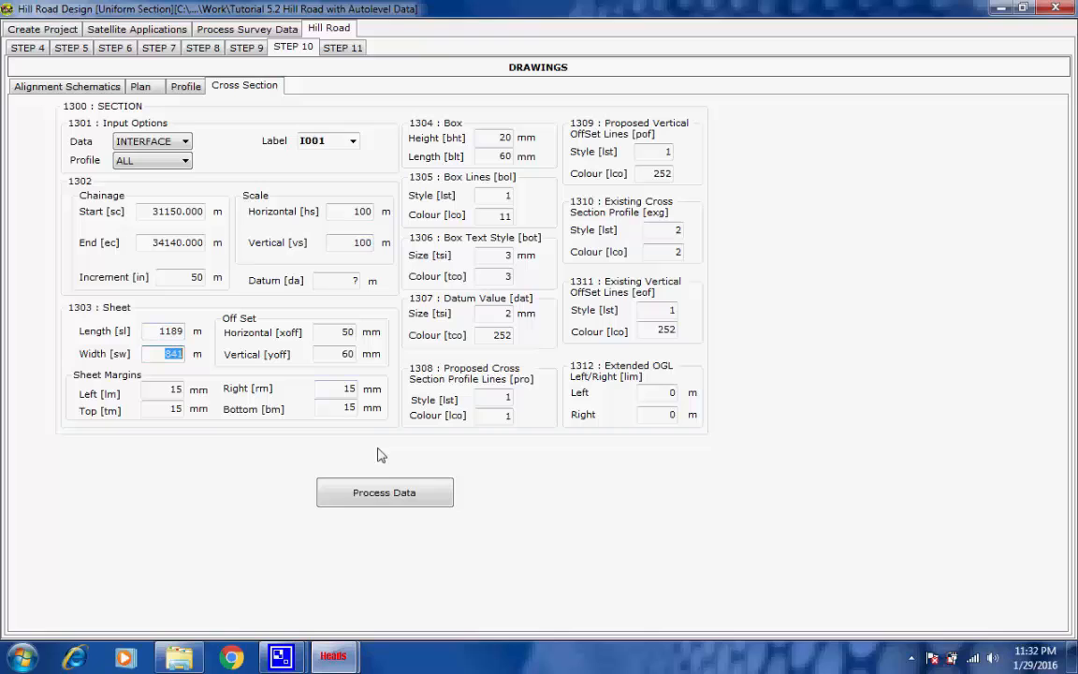
Process the section data to create the cross section drawings, and finish the run.
click(367, 503)
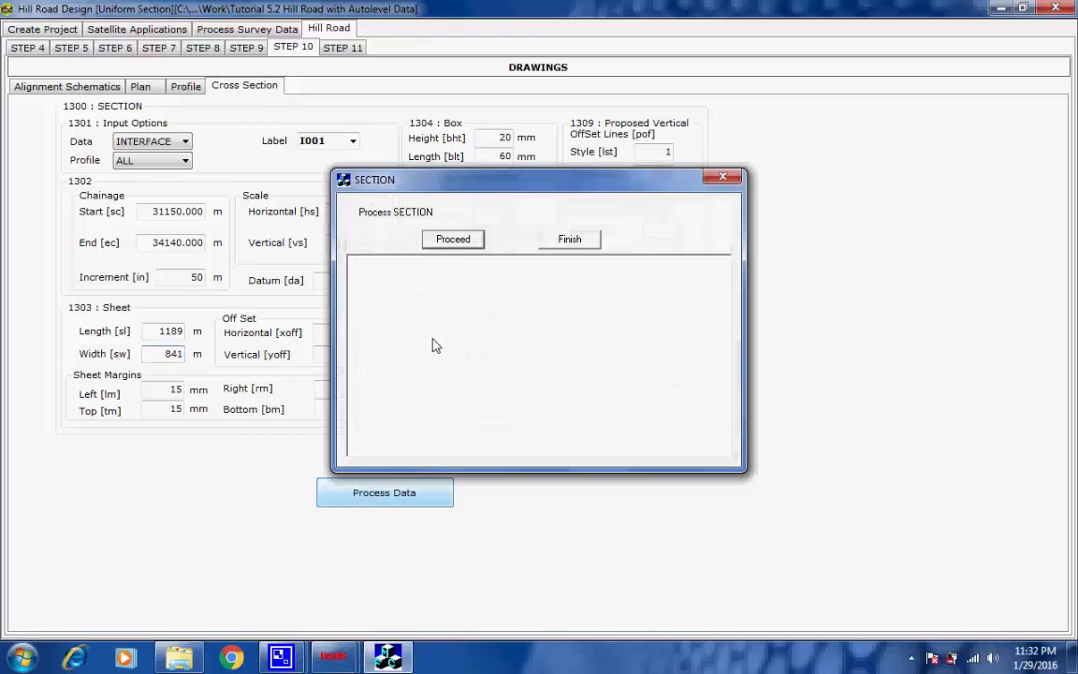
click(448, 240)
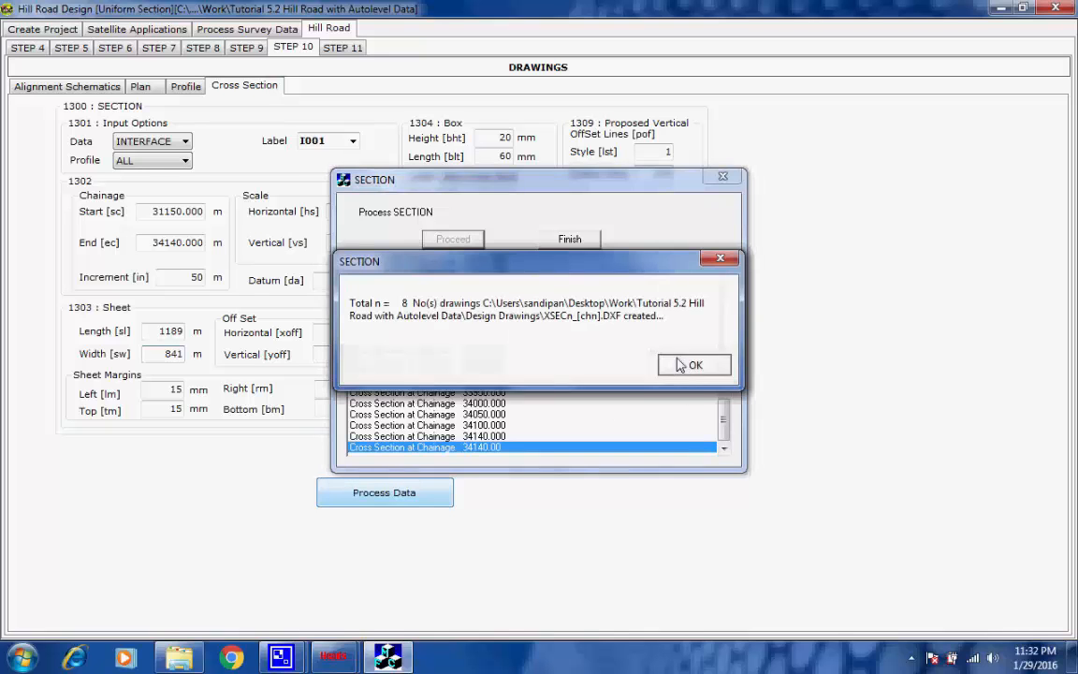
key(Return)
click(573, 240)
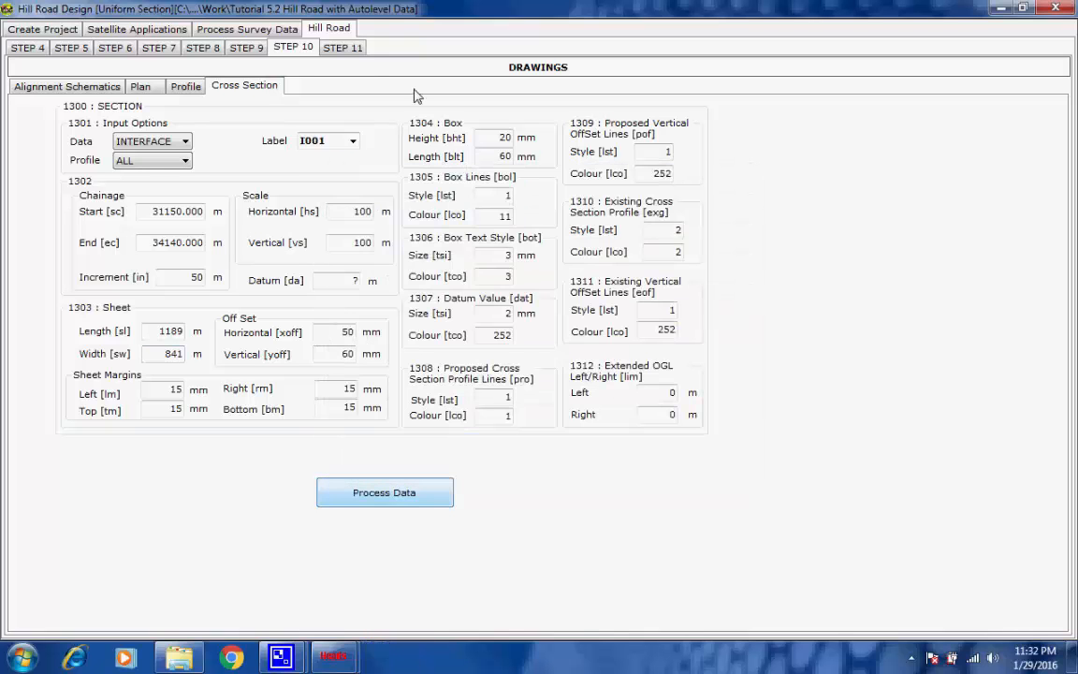
Create the project data file from all the design input and accept the message.
click(344, 49)
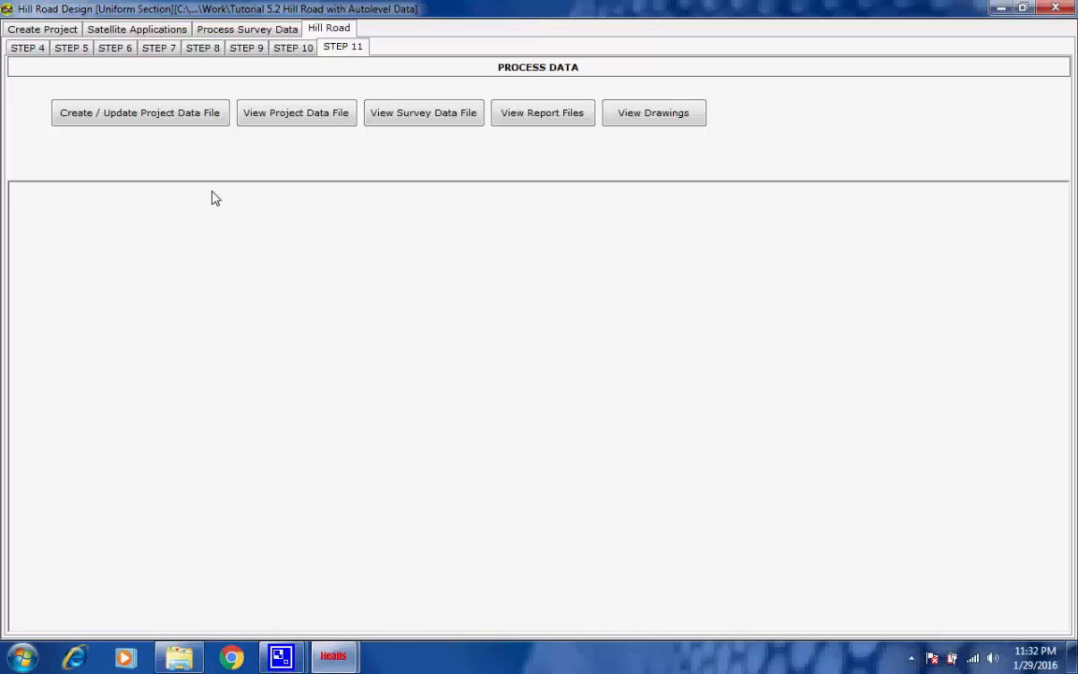
click(186, 114)
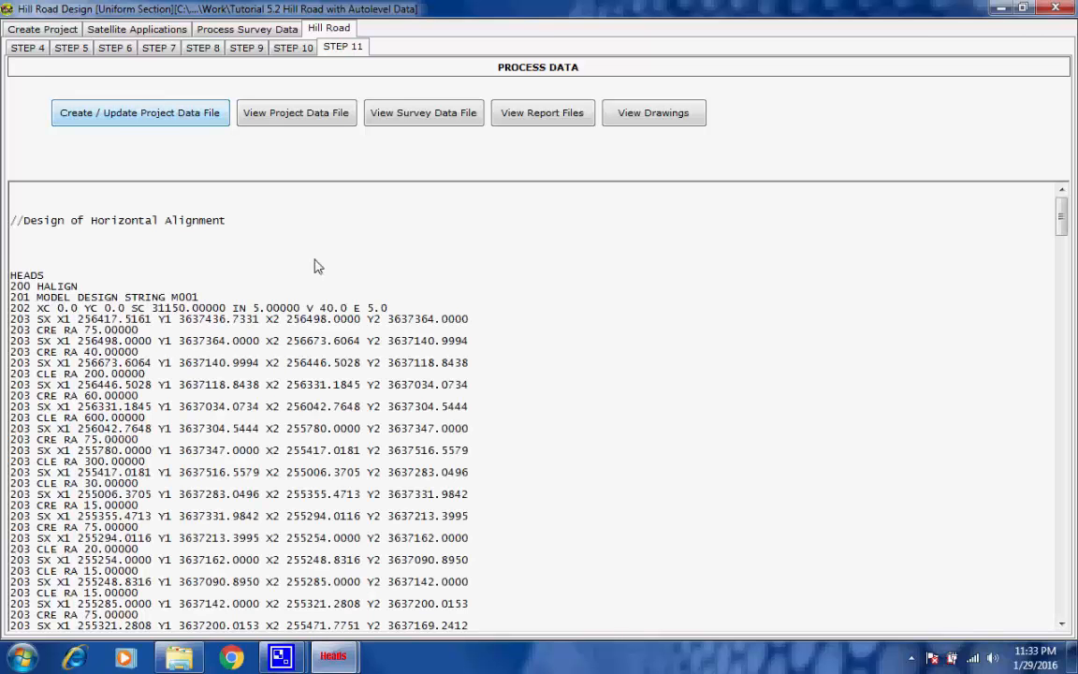
click(697, 385)
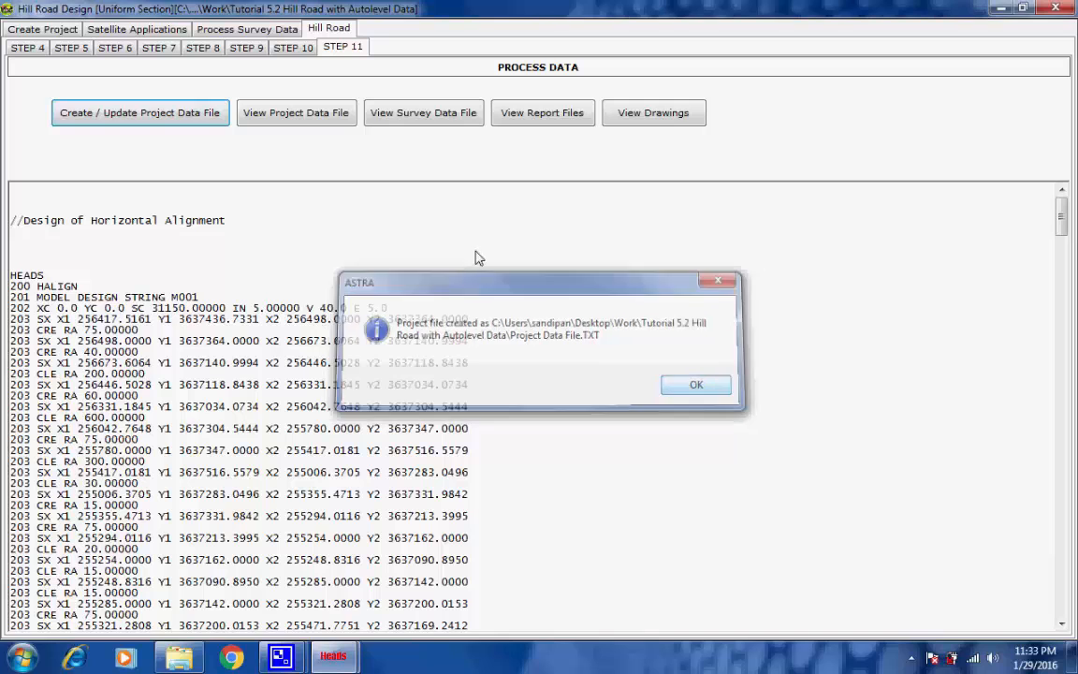
View the project data file from the horizontal alignment data to the final SECTION block, and close it.
click(321, 114)
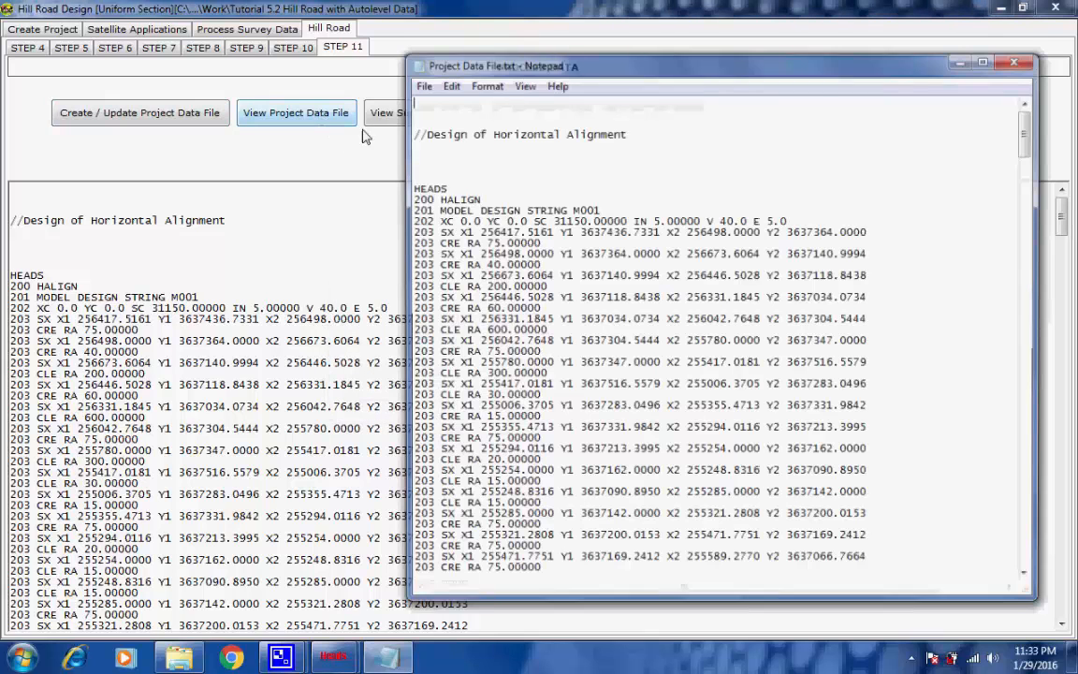
drag(1028, 110, 1022, 552)
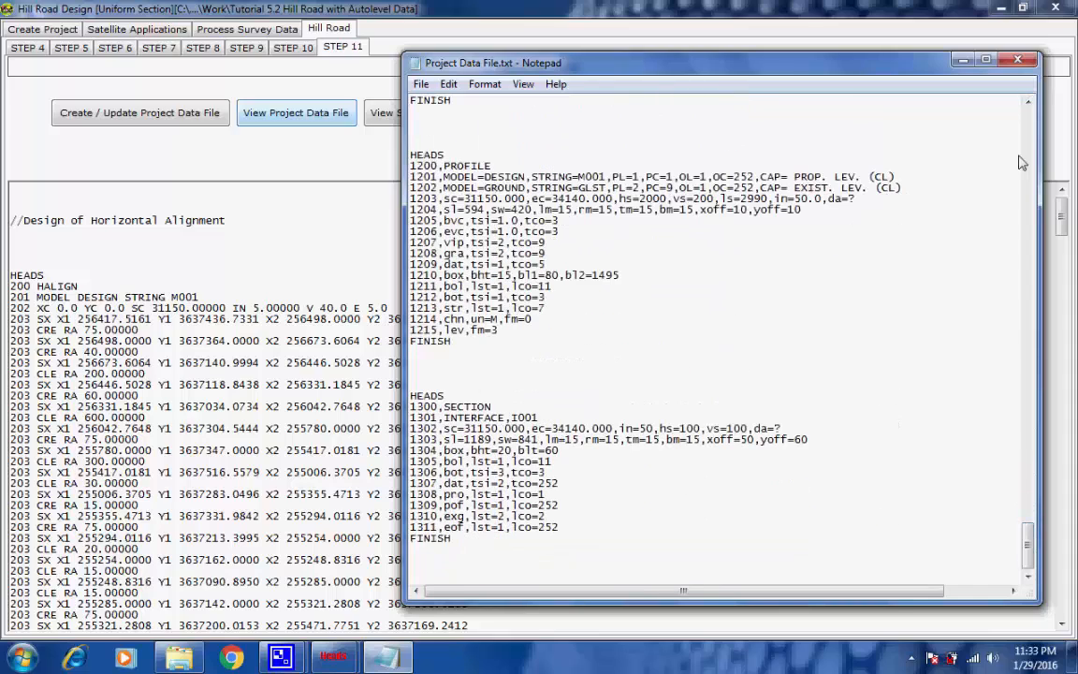
click(1019, 59)
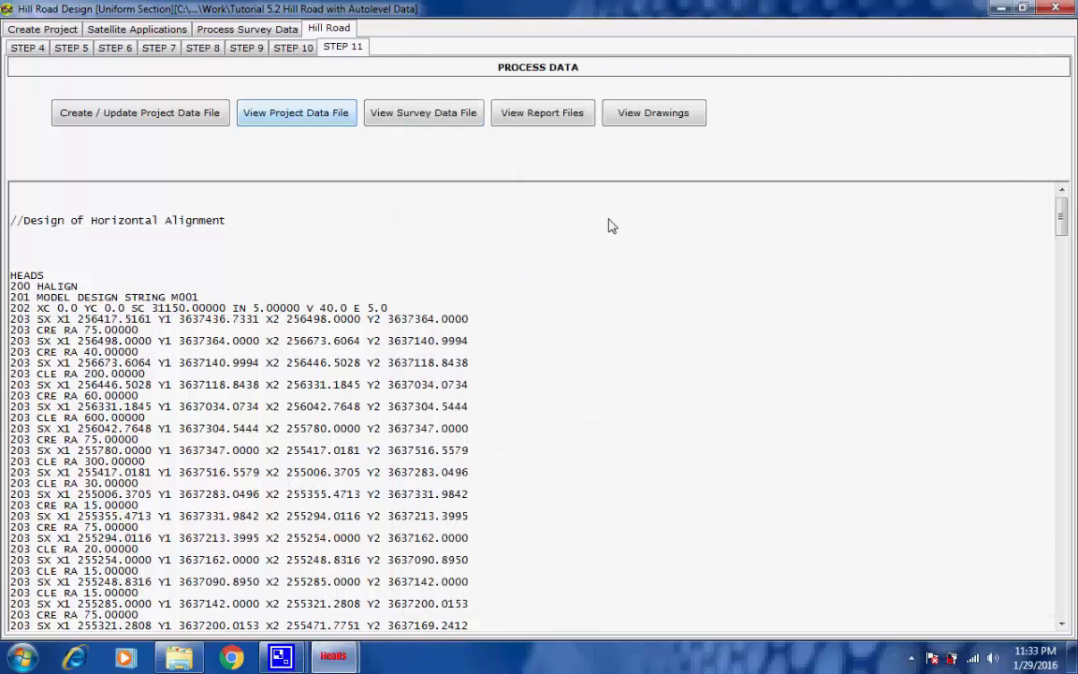
View the survey data file with its chainages, offsets and levels, and close it.
click(447, 115)
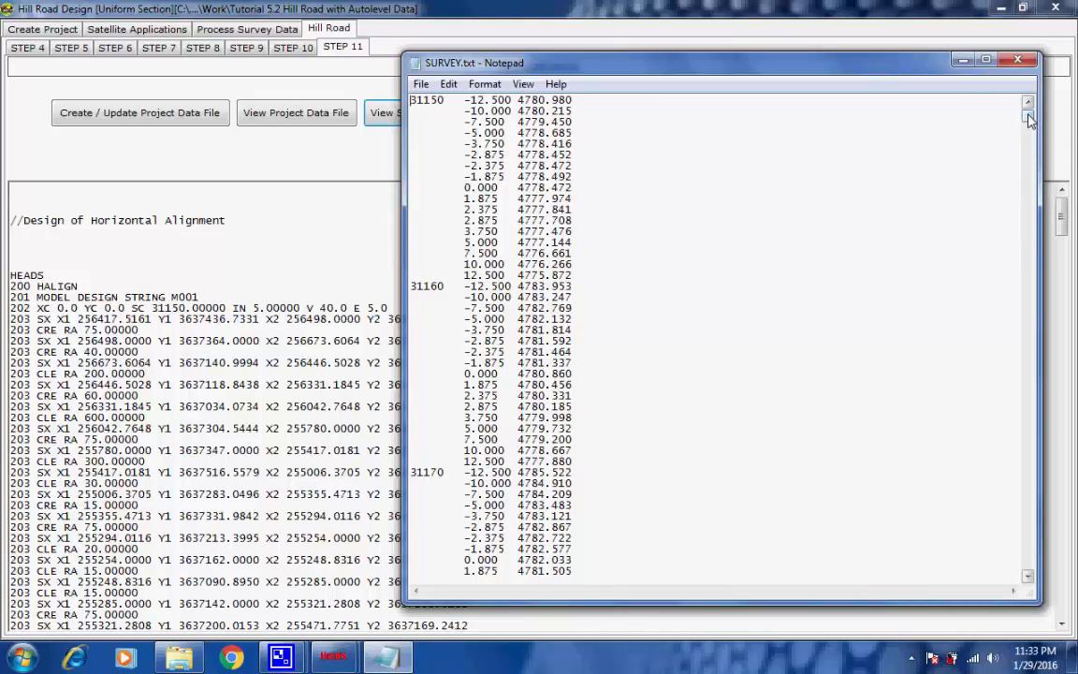
mouse_move(1029, 120)
mouse_down()
mouse_move(1047, 373)
mouse_move(1028, 115)
mouse_up()
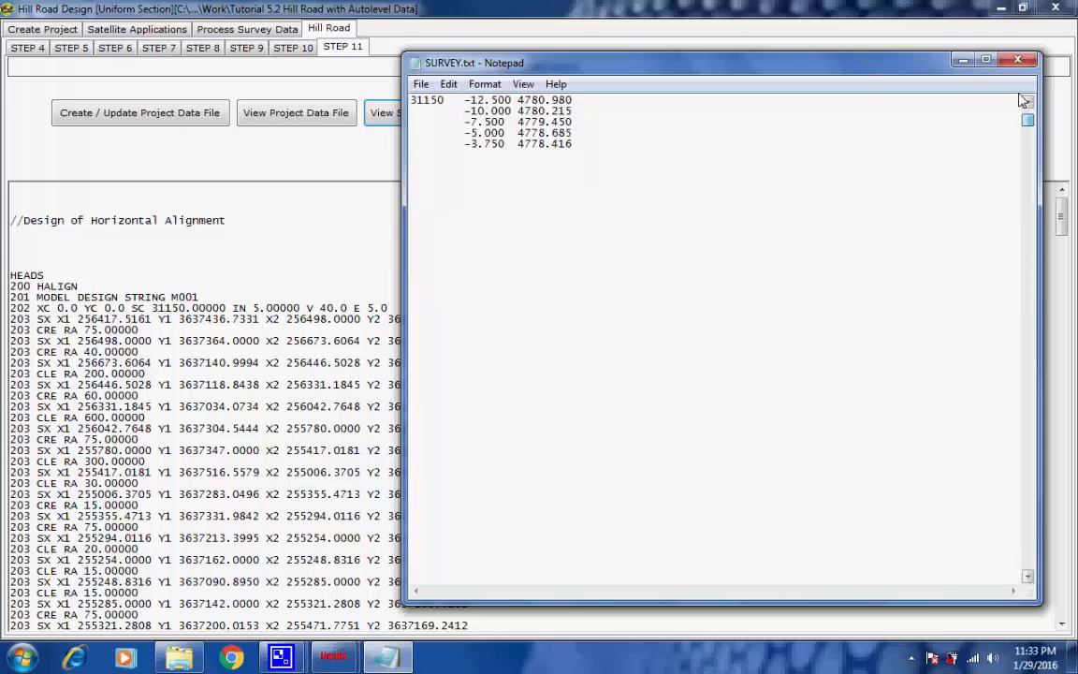
click(1017, 62)
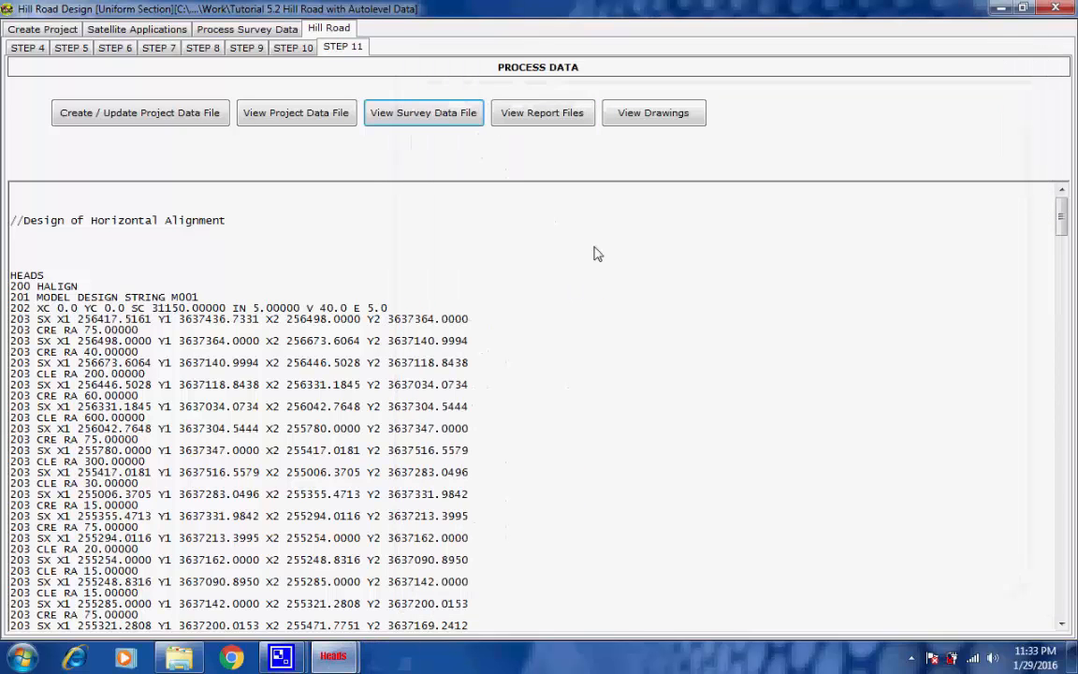
Open the processed reports and examine HALIGNMENT.REP through to its HIP table, and VALIGNMENT.REP through its curve details to the running chainage table.
click(546, 113)
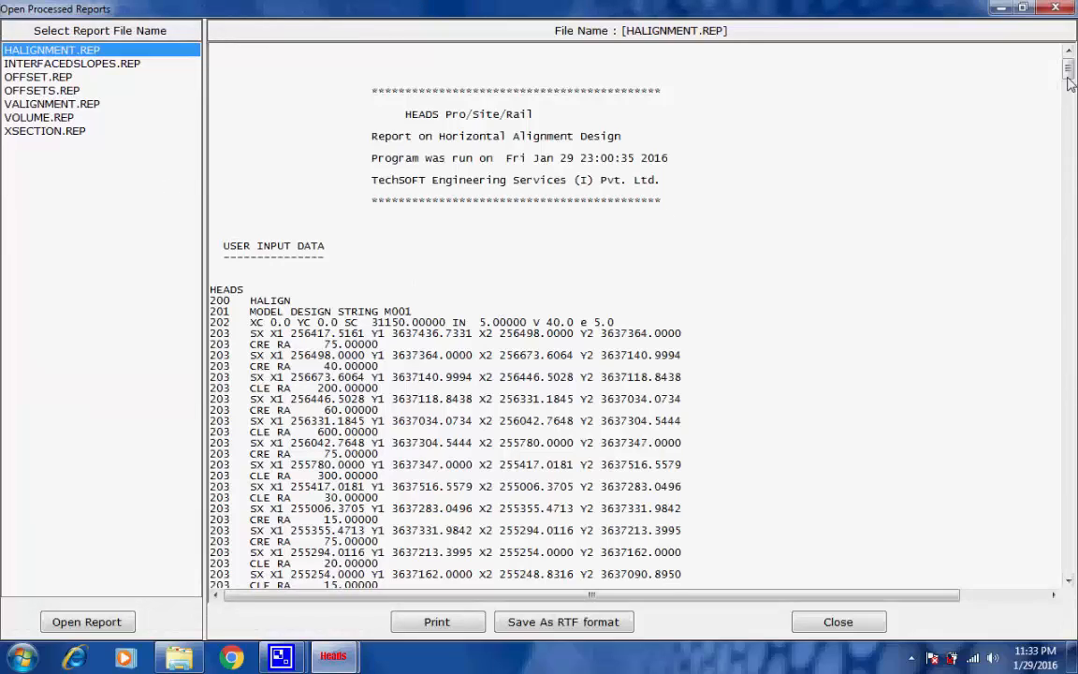
drag(1069, 73, 1066, 571)
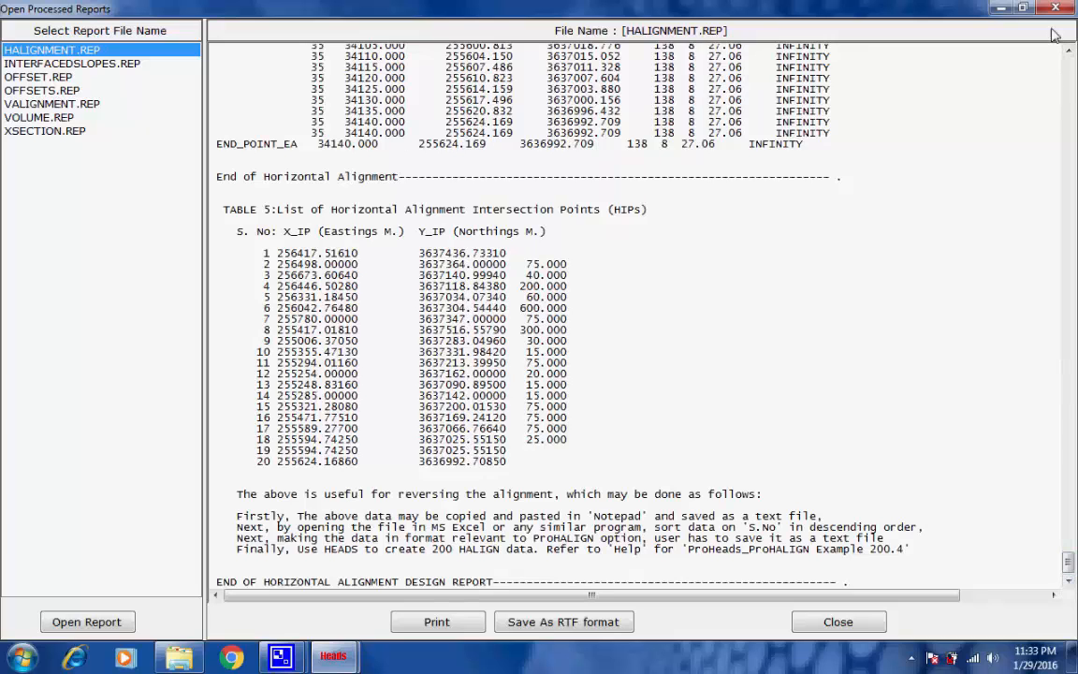
click(65, 104)
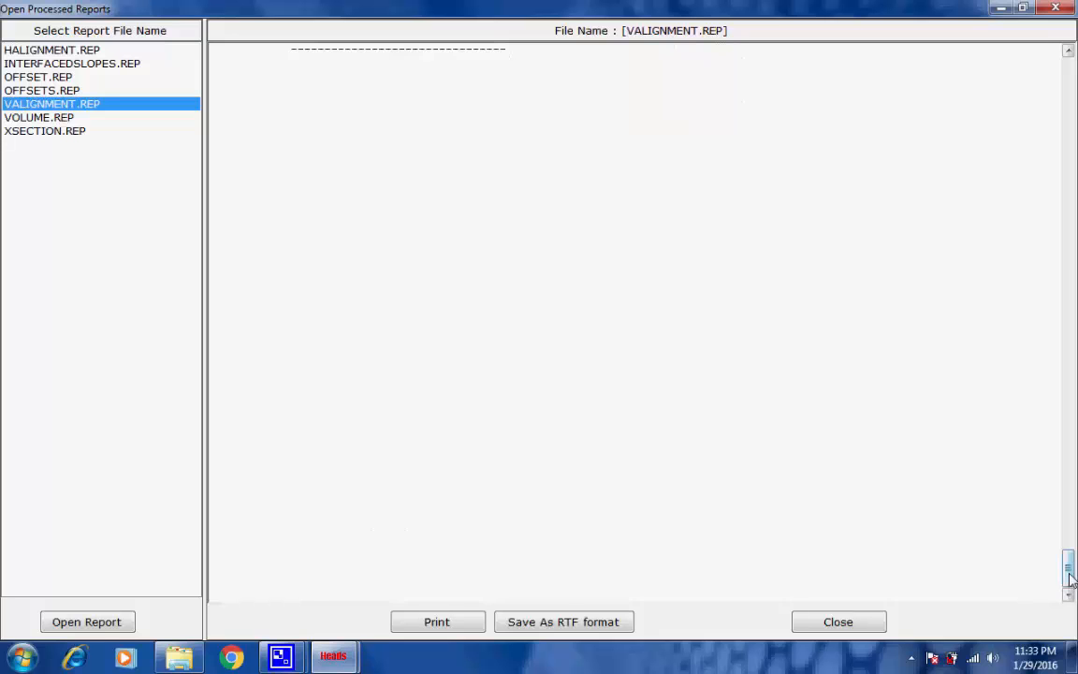
drag(1067, 566, 1067, 75)
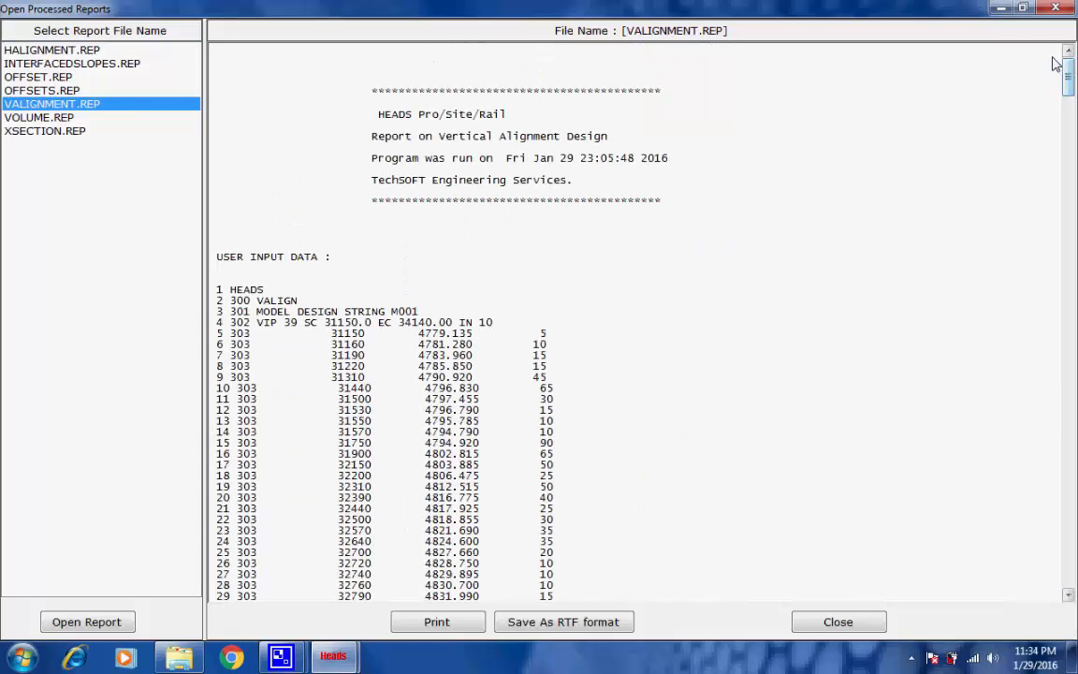
drag(1068, 87, 1066, 122)
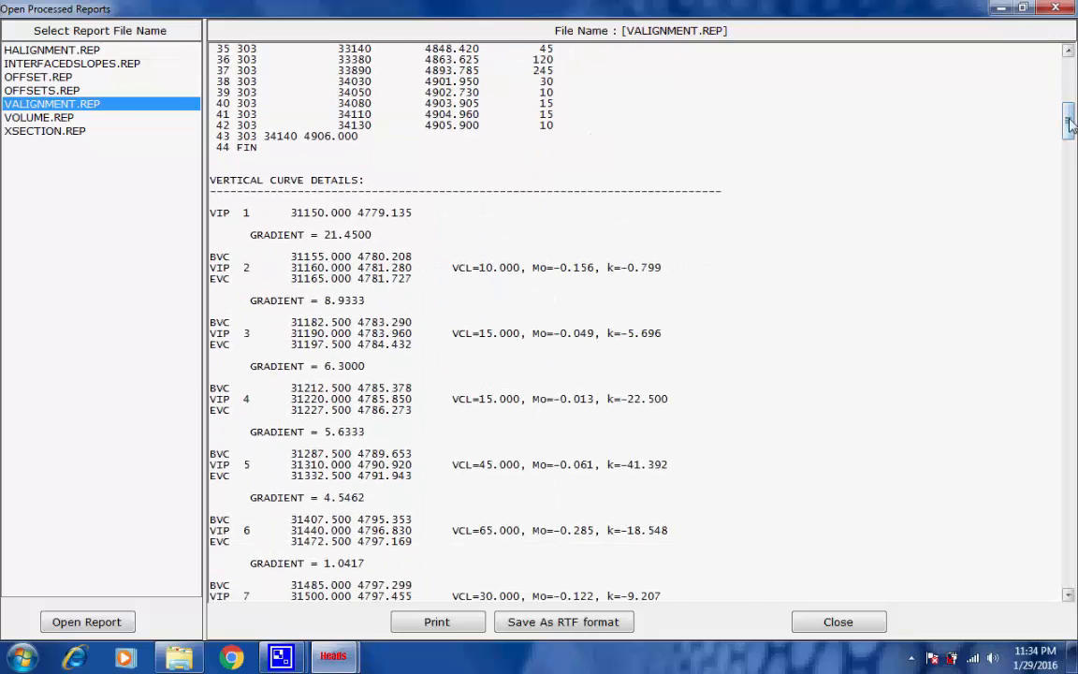
drag(1069, 122, 1053, 300)
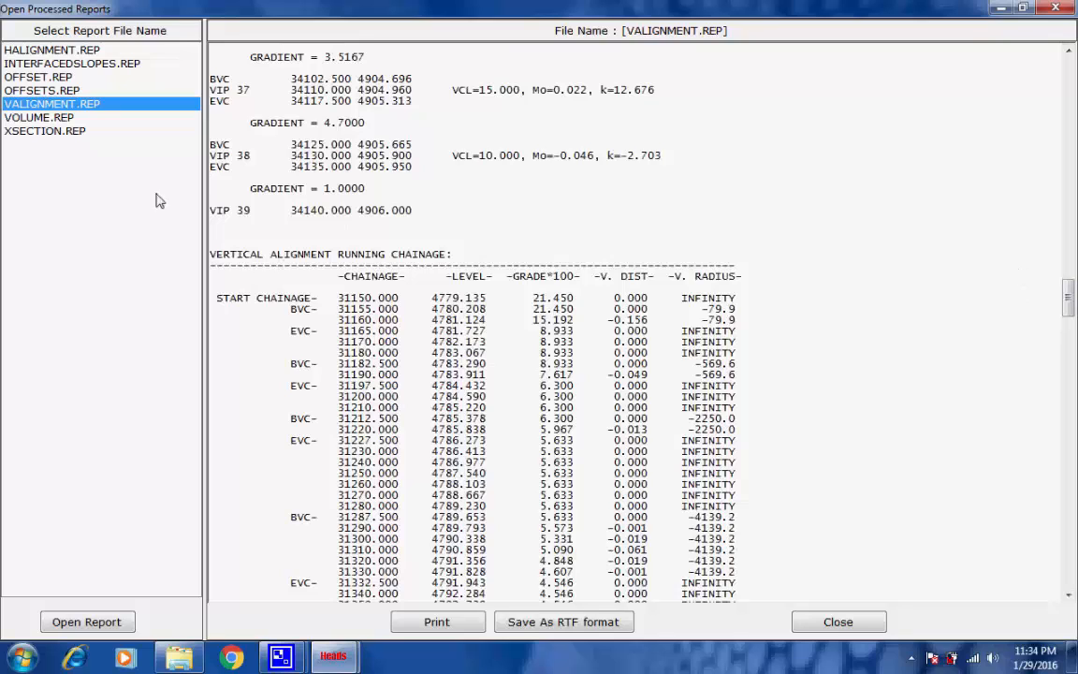
Examine VOLUME.REP from the earthwork quantities through the pavement layer quantities to the end of the computation, and close the reports.
click(49, 119)
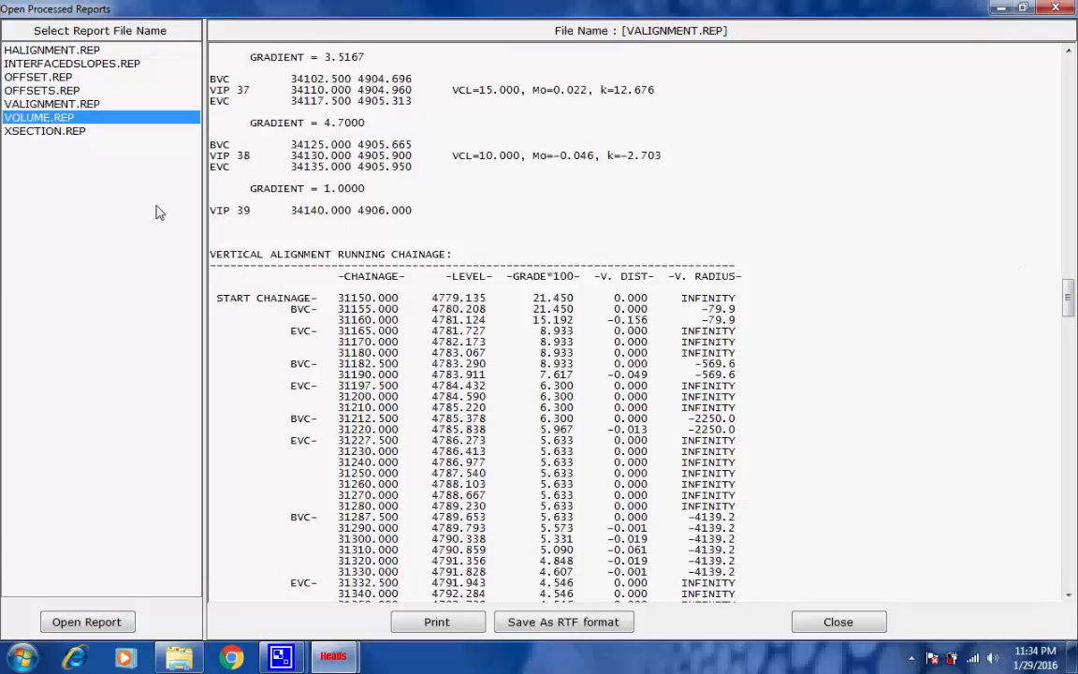
double_click(58, 120)
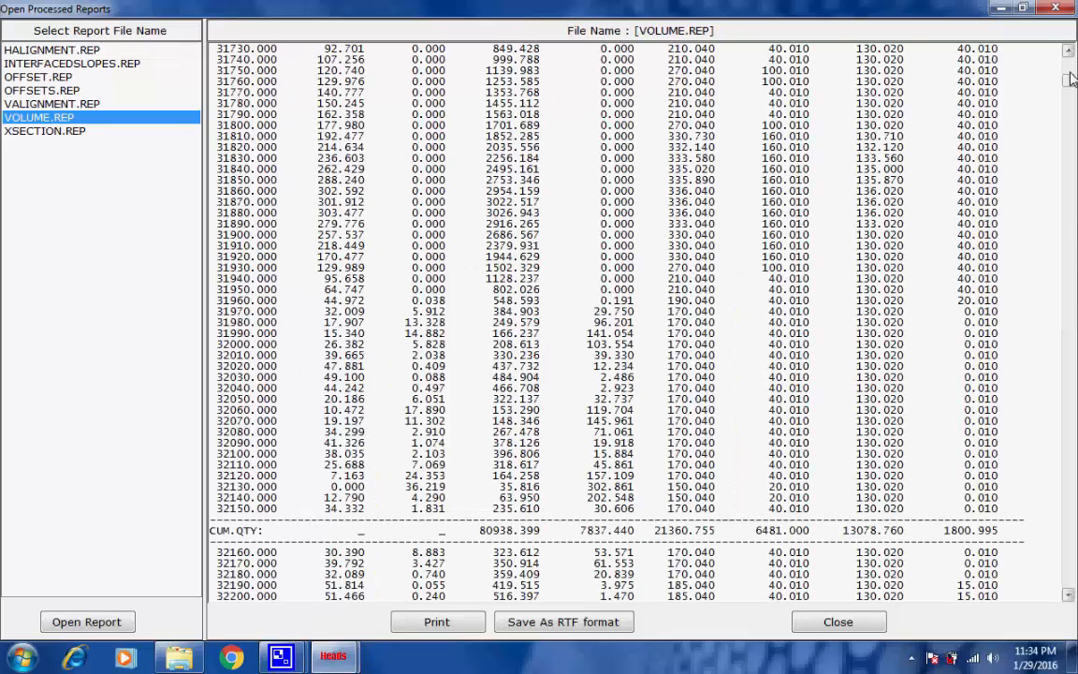
drag(1072, 80, 1072, 42)
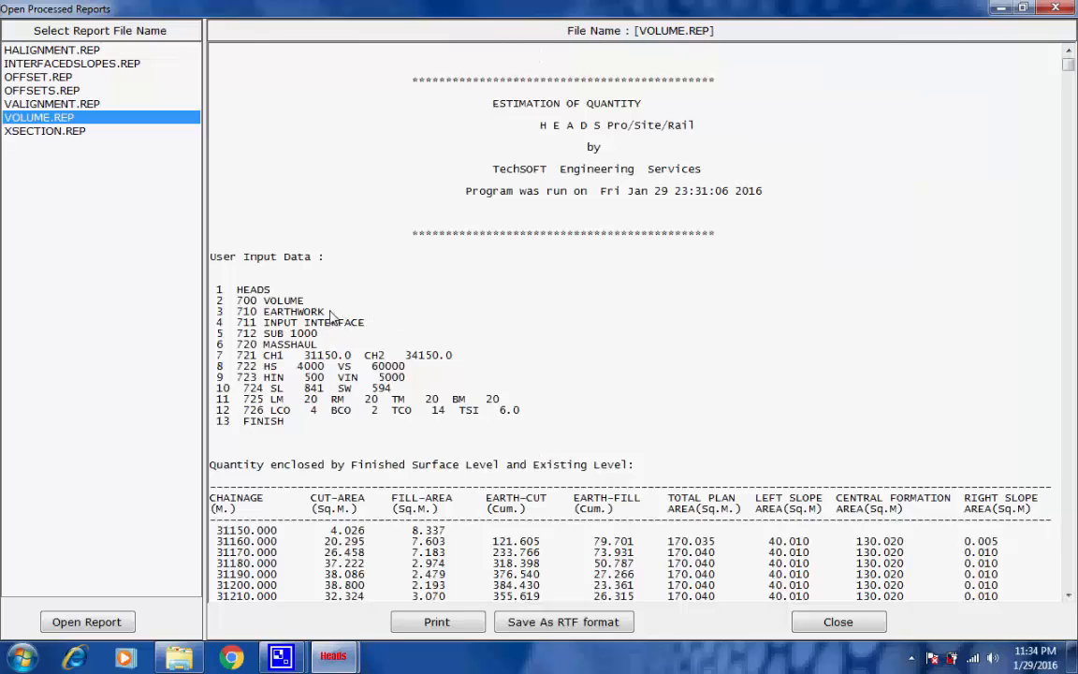
drag(326, 310, 278, 315)
click(468, 312)
drag(1068, 75, 1069, 120)
drag(413, 220, 226, 219)
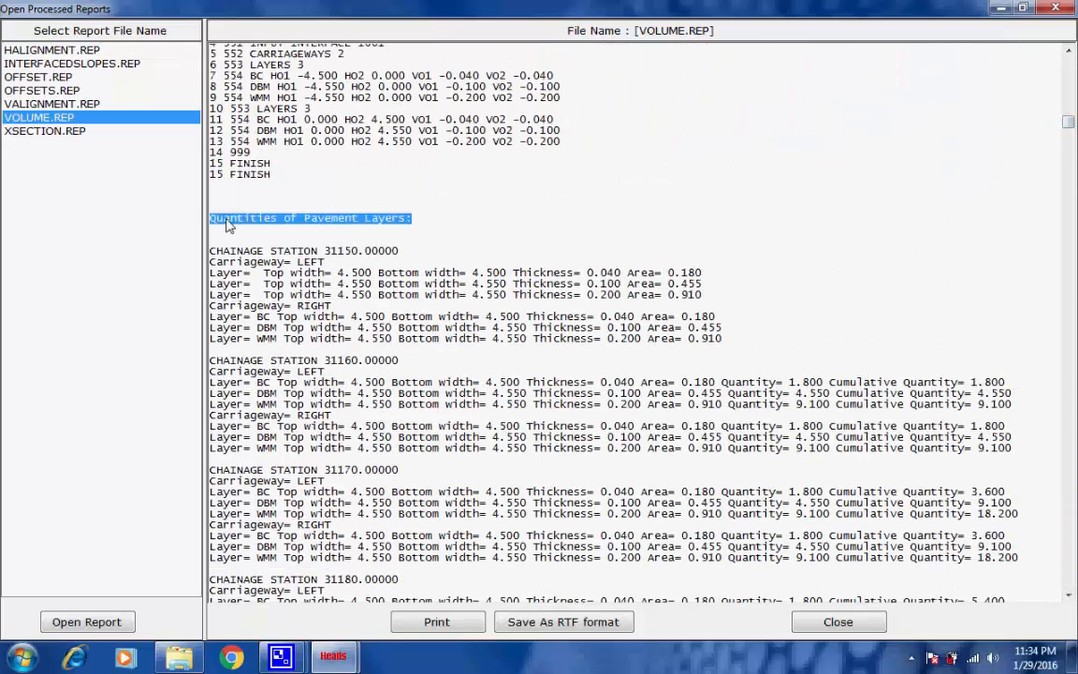
click(441, 211)
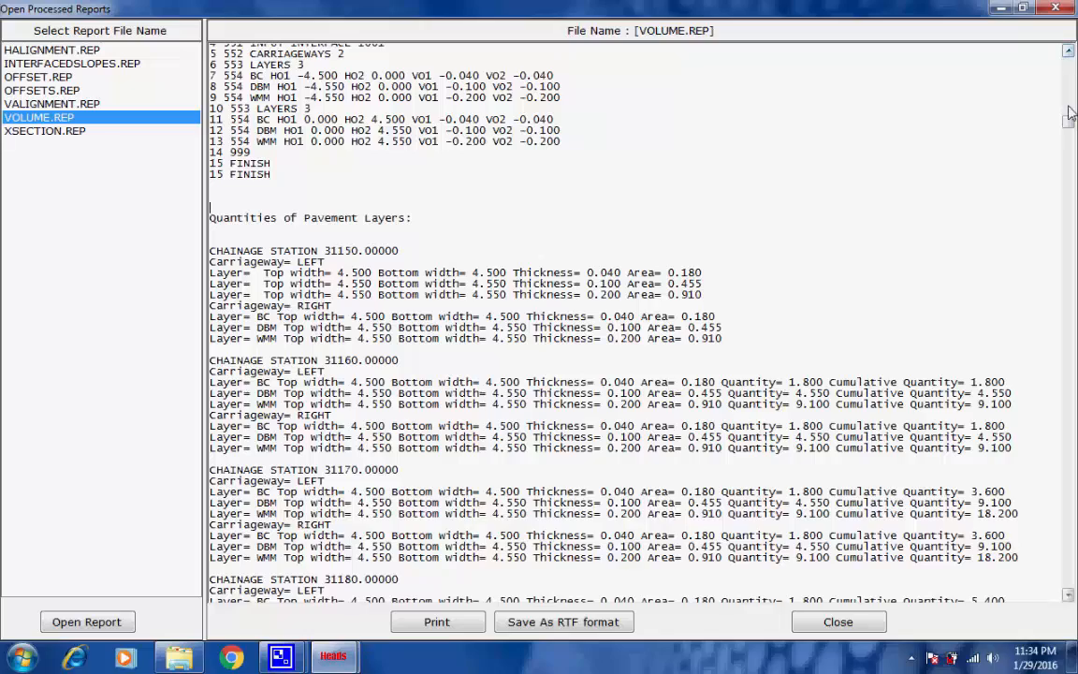
drag(1070, 124, 1068, 588)
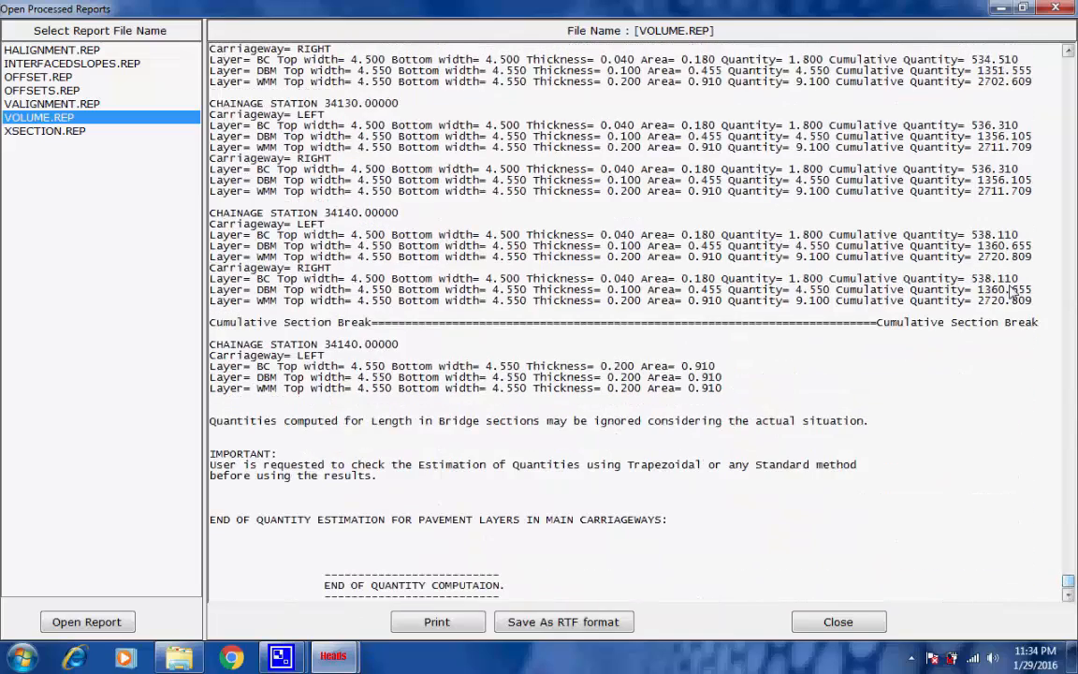
click(1055, 9)
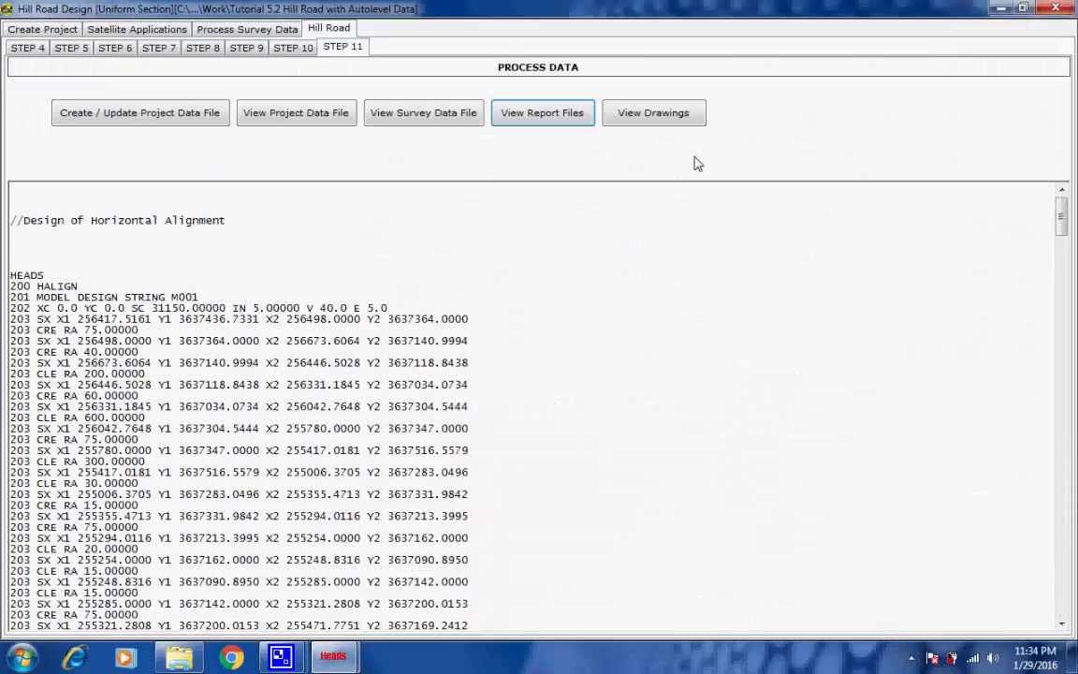
Open all the drawings created in the Design Drawings folder.
click(627, 116)
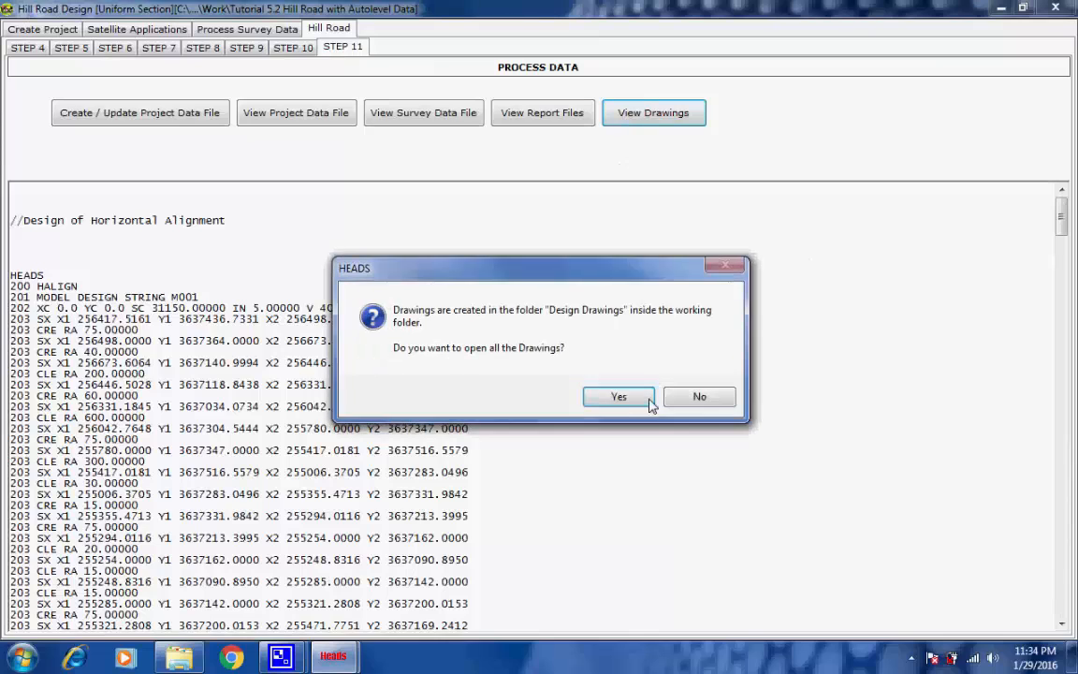
click(613, 398)
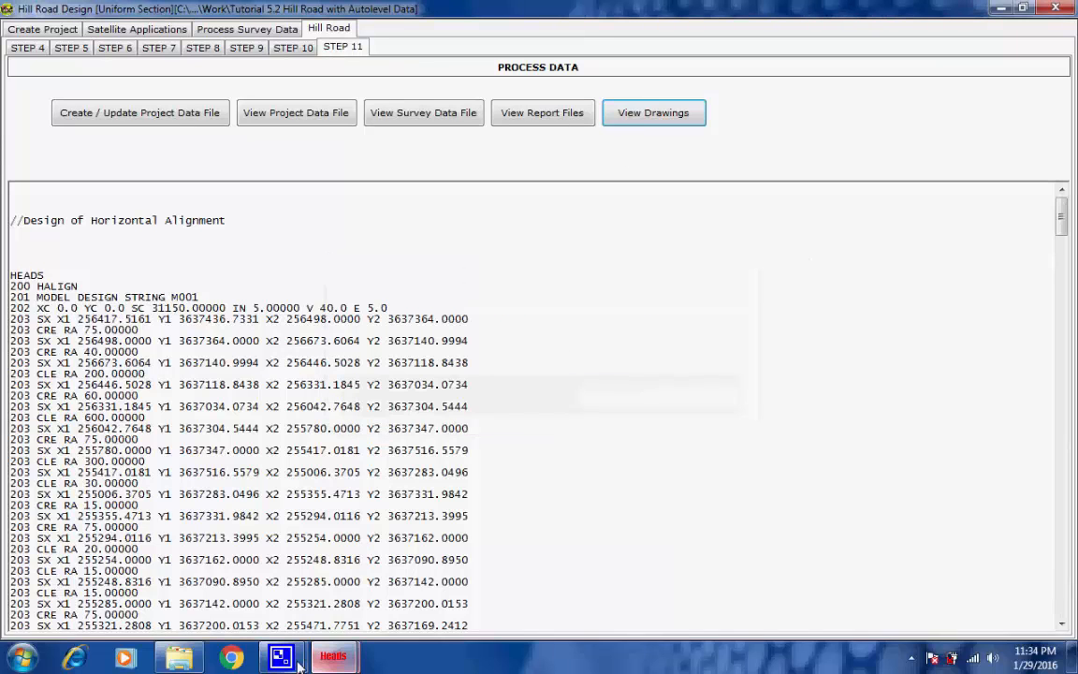
click(297, 661)
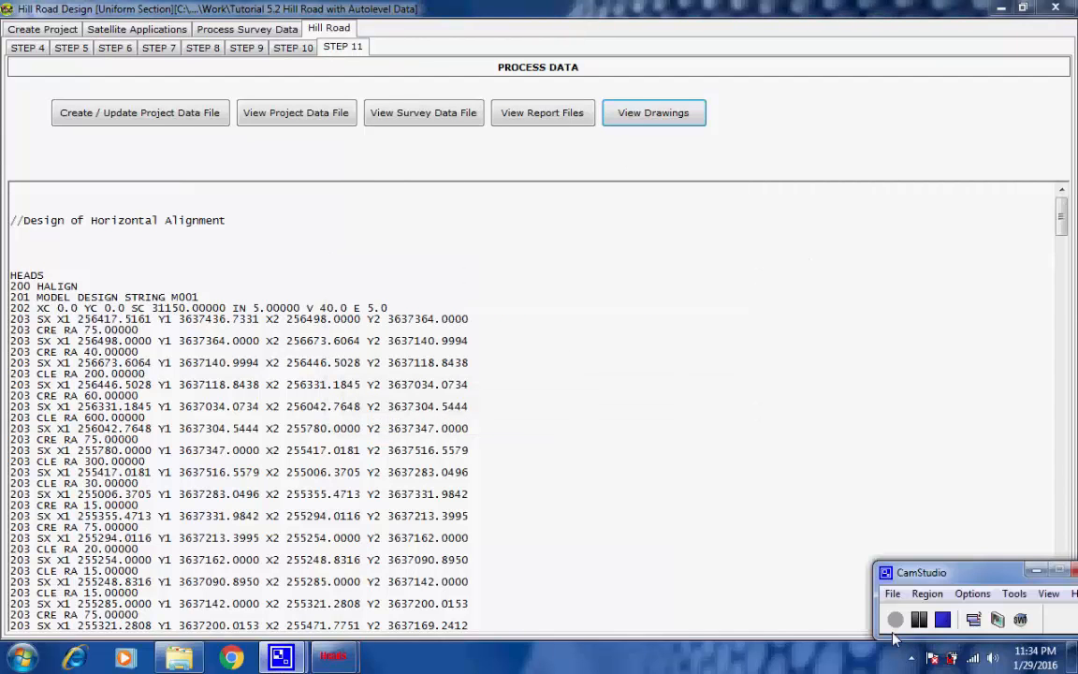
click(896, 620)
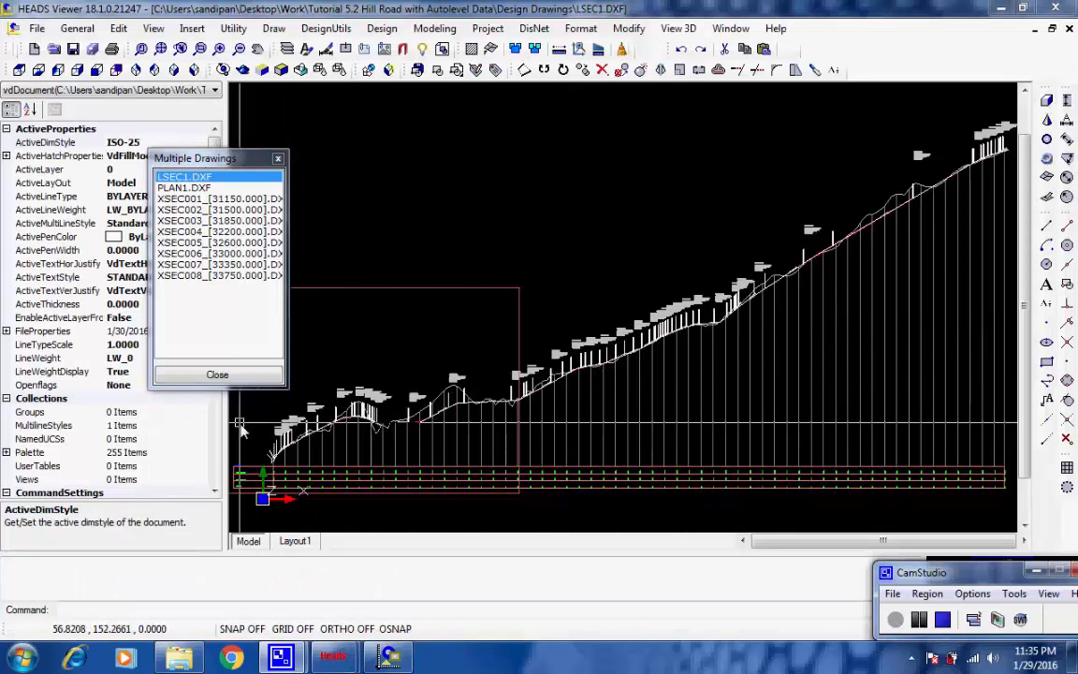
Examine the longitudinal profile in LSEC1.DXF, including the grades and vertical curve details around VIP 18 to 20.
click(587, 326)
scroll(627, 394, up, 4)
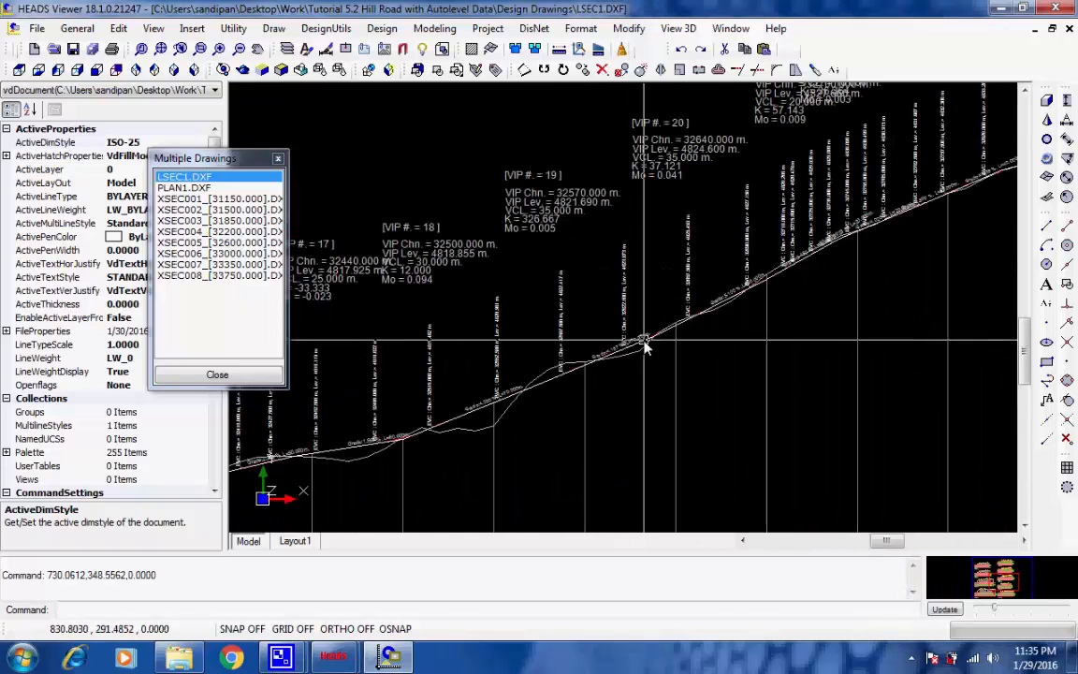
scroll(644, 347, up, 3)
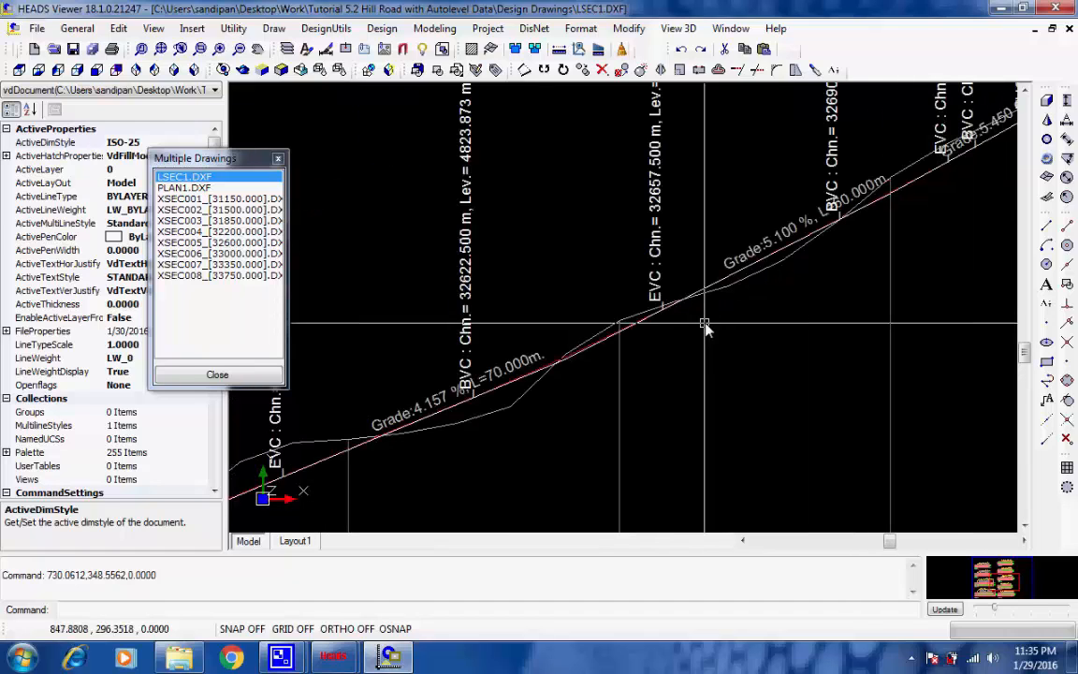
scroll(705, 325, down, 3)
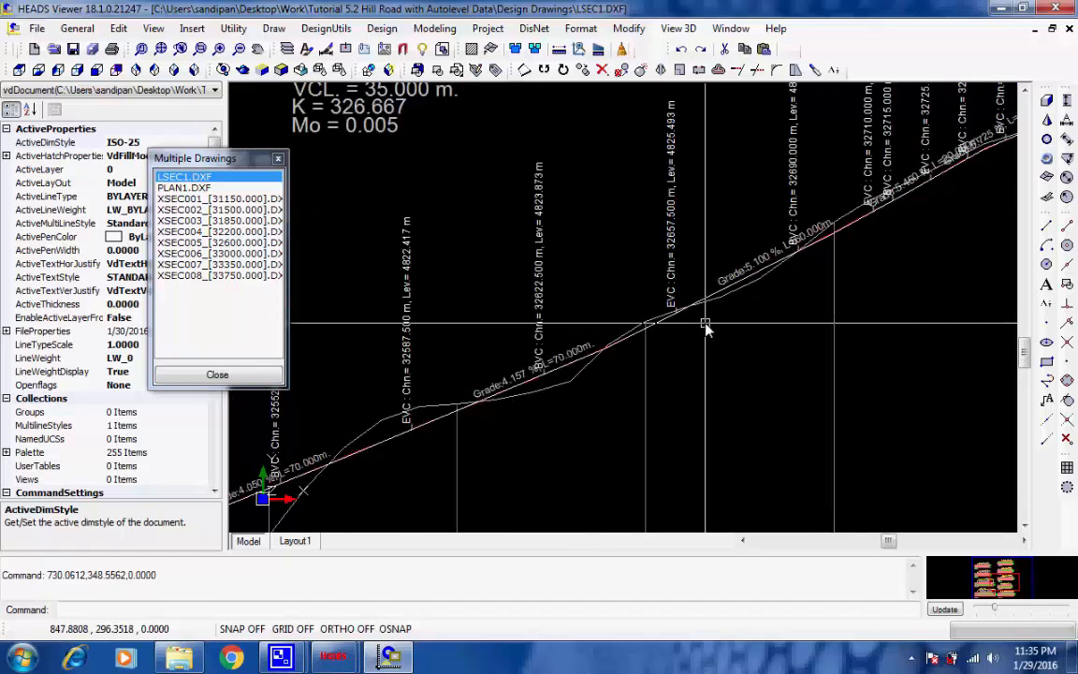
scroll(705, 325, down, 1)
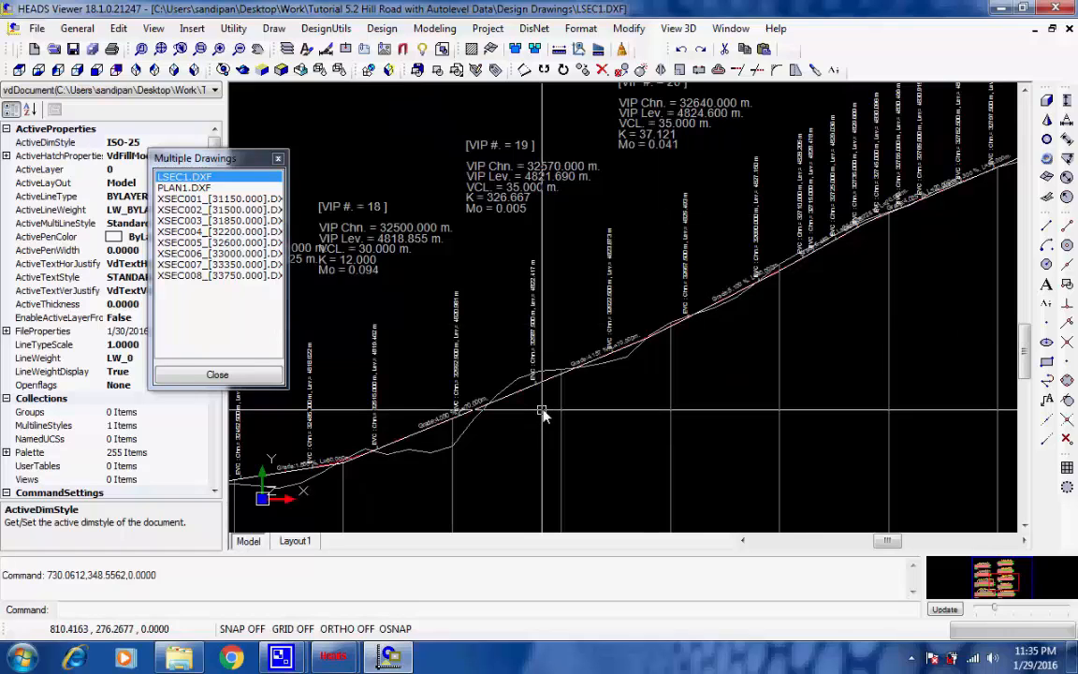
scroll(548, 415, down, 3)
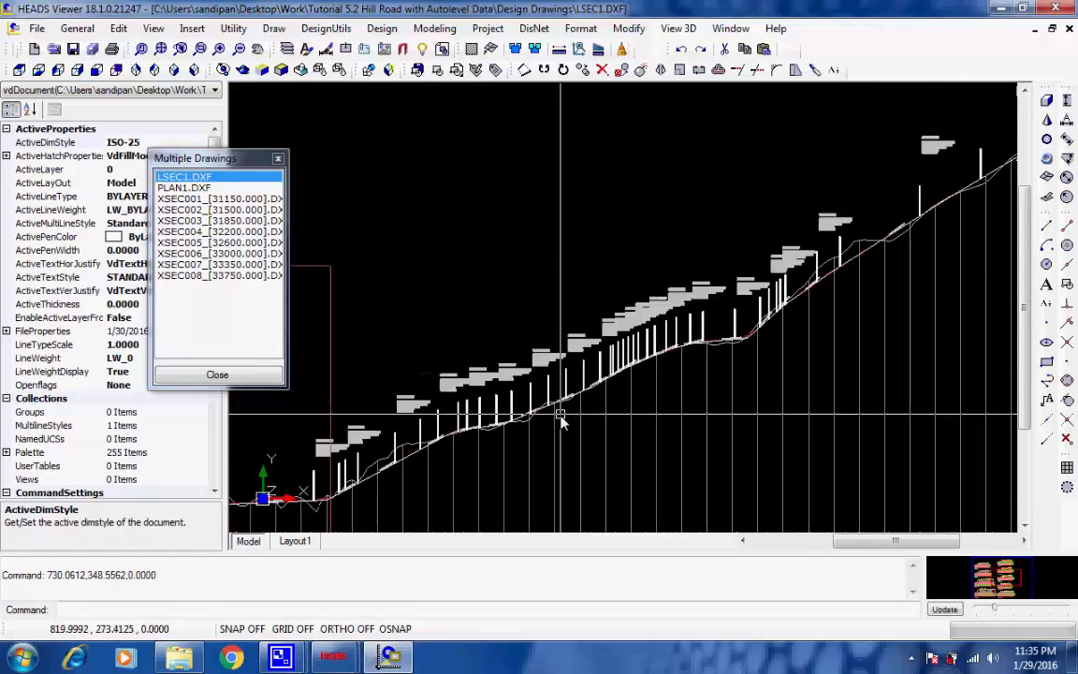
scroll(559, 418, down, 2)
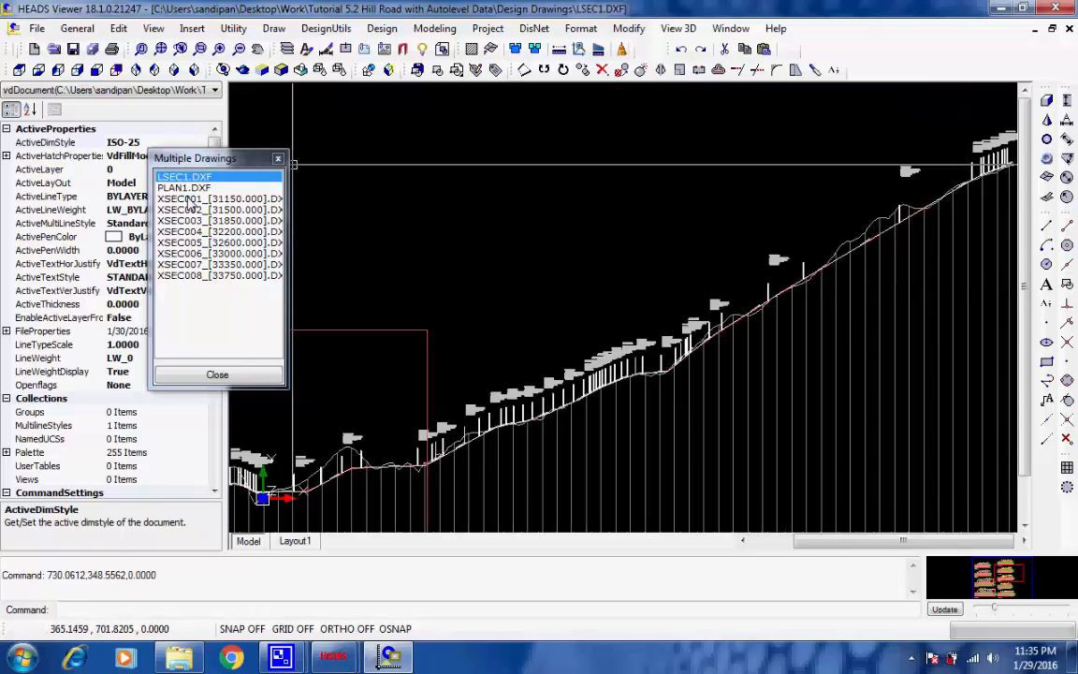
Display PLAN1.DXF and examine the road plan with its side slopes around the eastern bends.
click(199, 188)
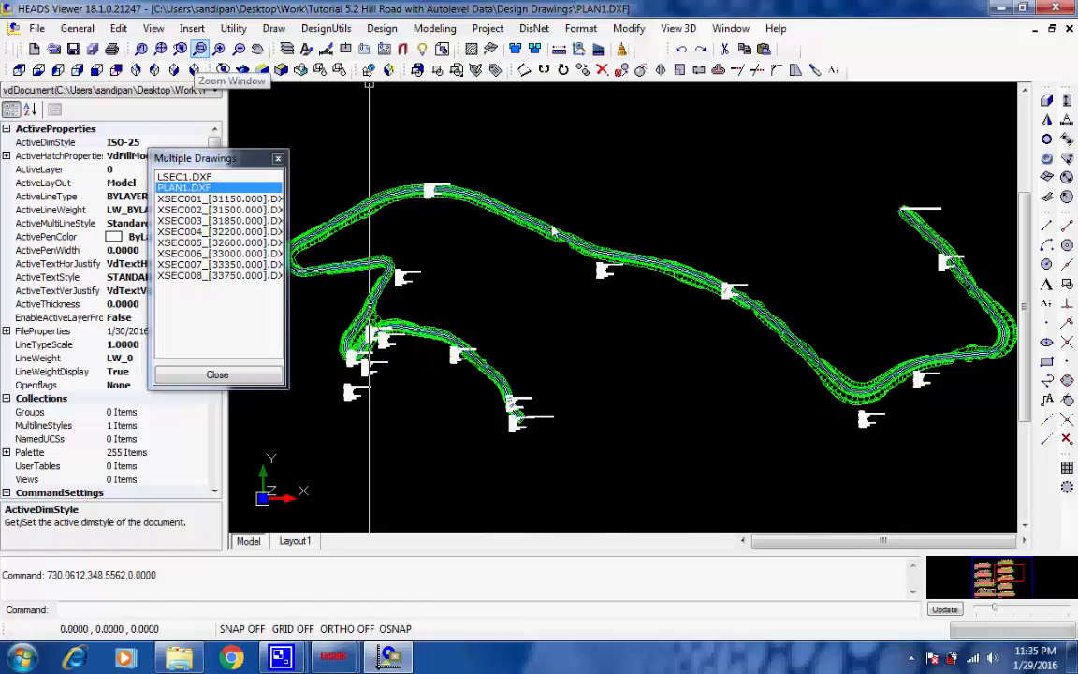
click(811, 409)
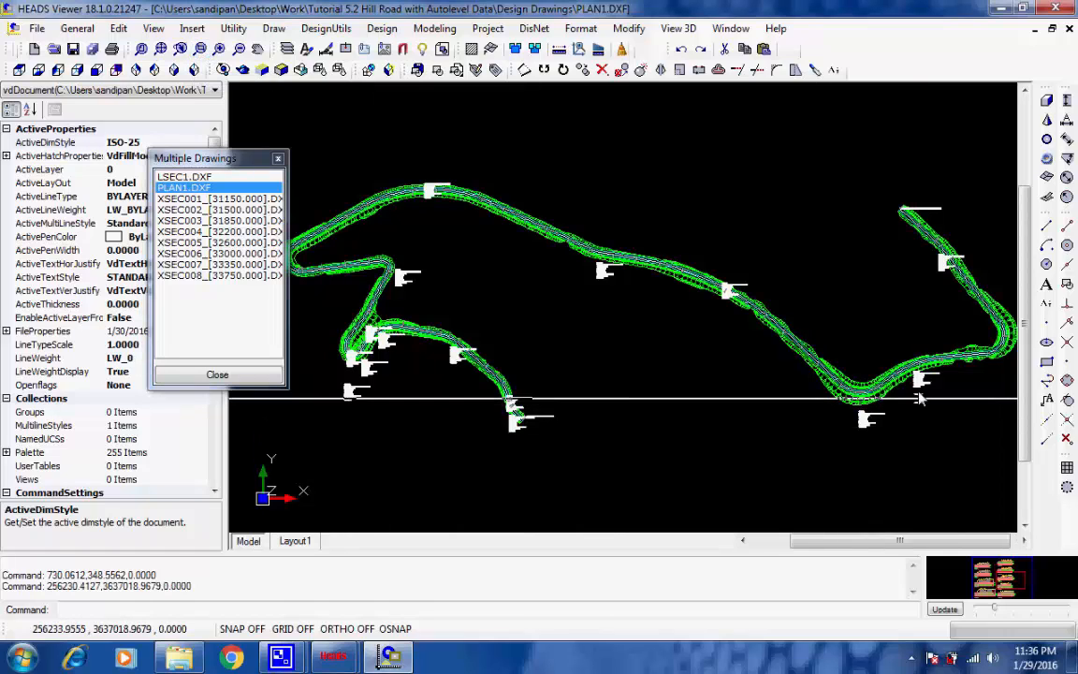
scroll(921, 395, up, 5)
middle_drag(929, 372, 751, 384)
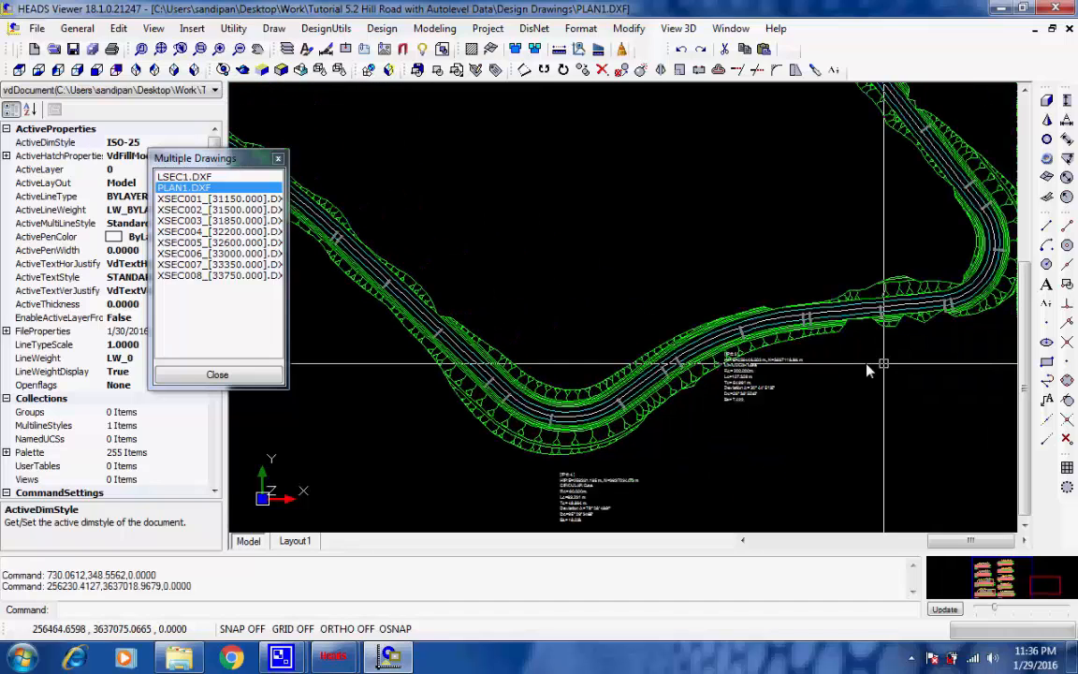
middle_drag(867, 370, 784, 363)
scroll(810, 228, up, 3)
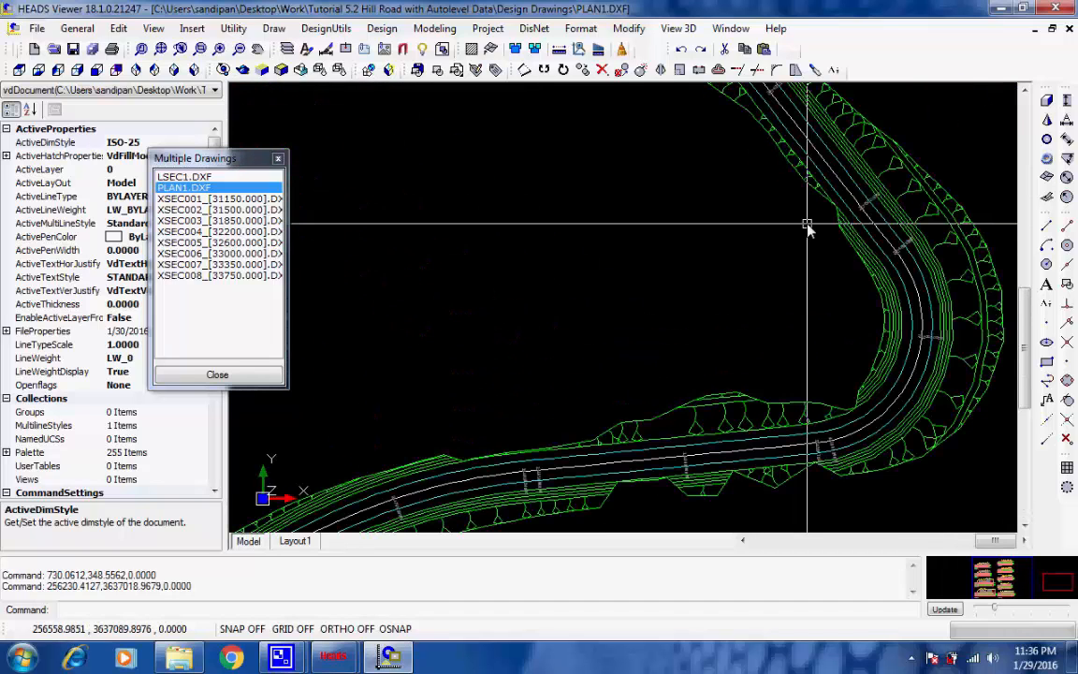
scroll(809, 227, down, 4)
middle_drag(753, 198, 834, 273)
scroll(933, 233, up, 2)
scroll(932, 233, up, 1)
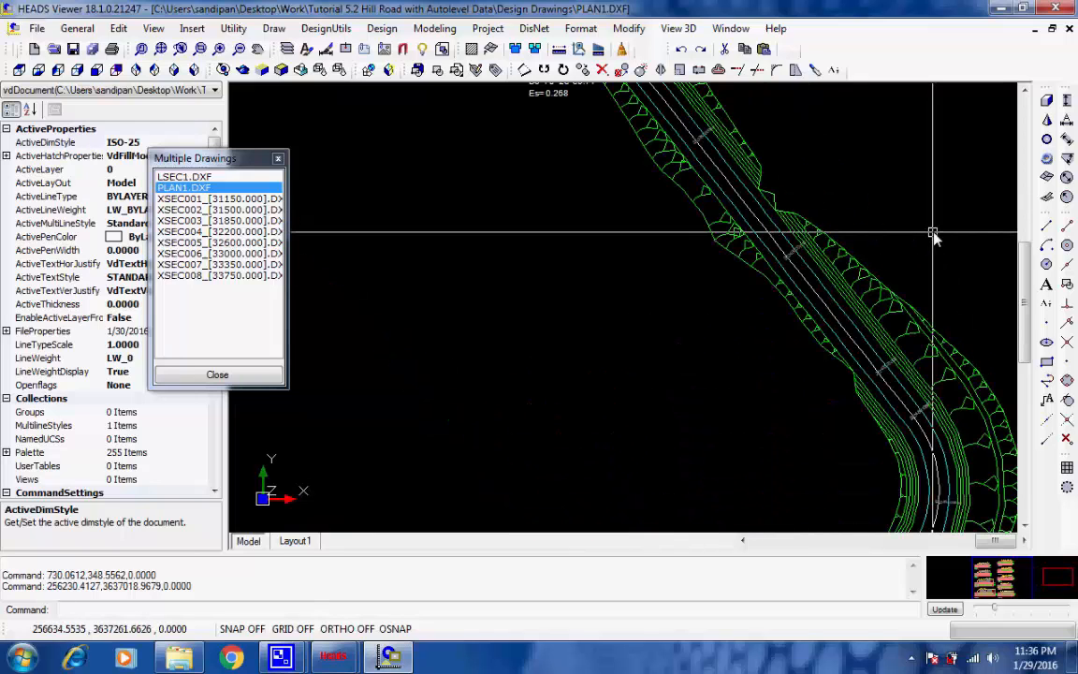
scroll(903, 299, down, 1)
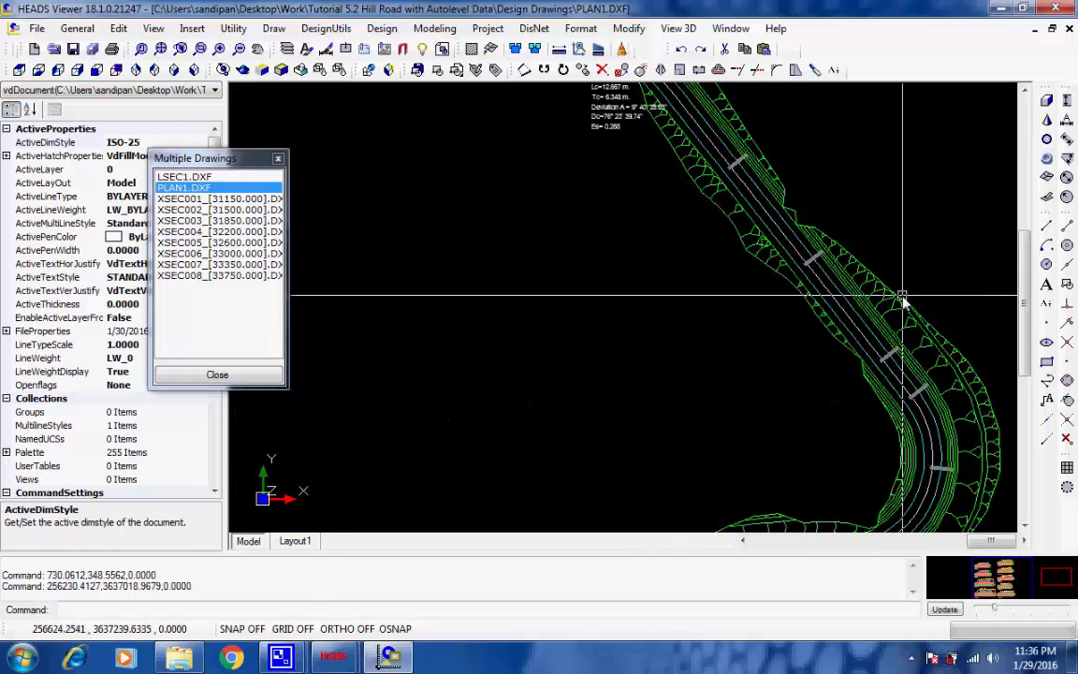
scroll(902, 300, down, 4)
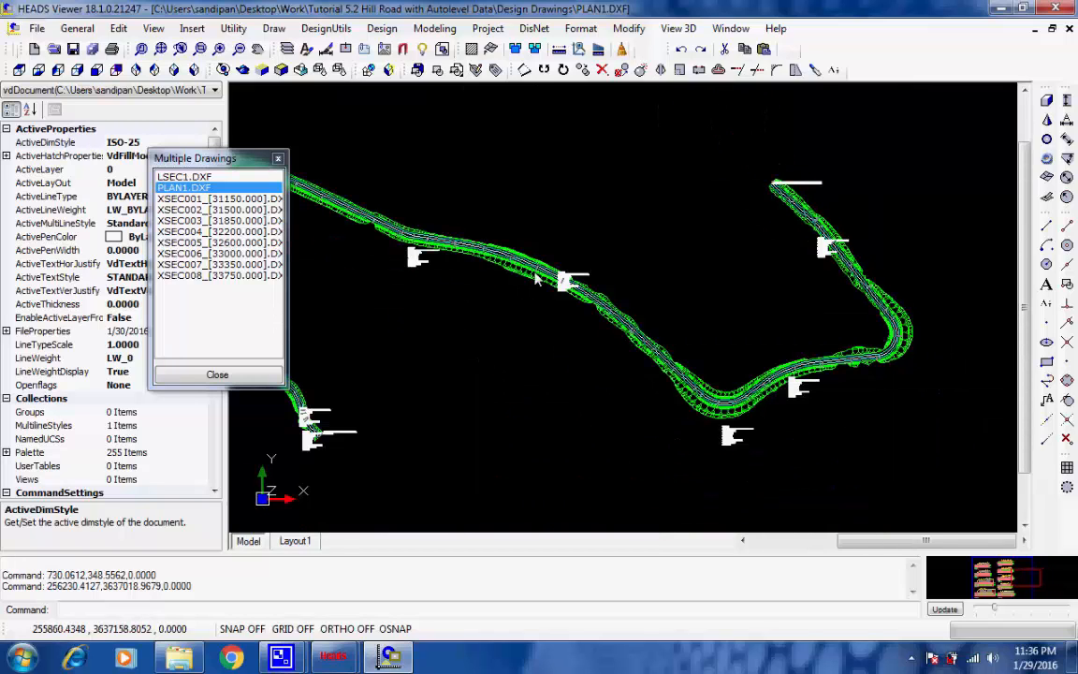
Examine the plan from the IP 5 curve details westward to the hairpin bend and its chainage labels near 33+250.
scroll(538, 279, up, 6)
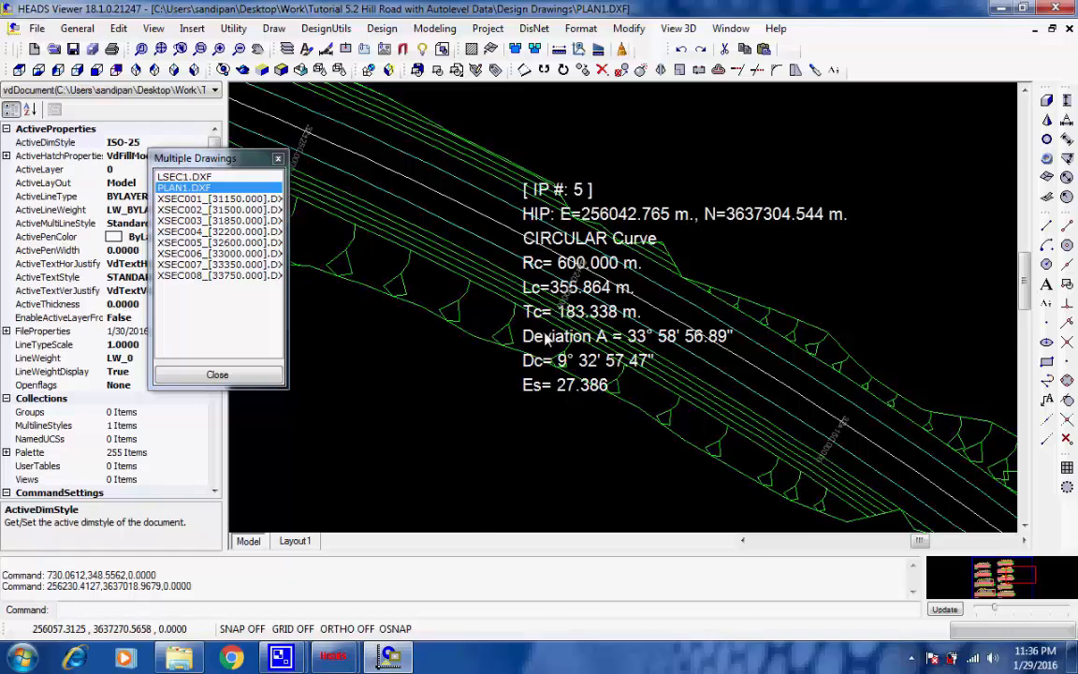
scroll(546, 339, up, 1)
scroll(478, 415, down, 3)
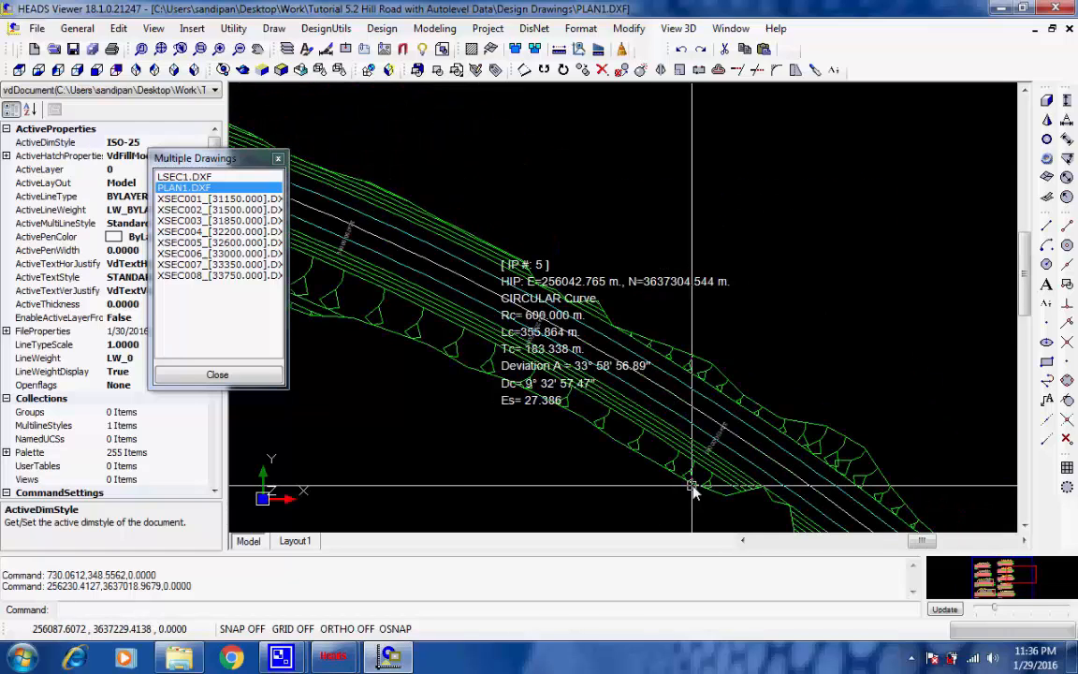
scroll(440, 456, down, 3)
middle_drag(497, 439, 860, 335)
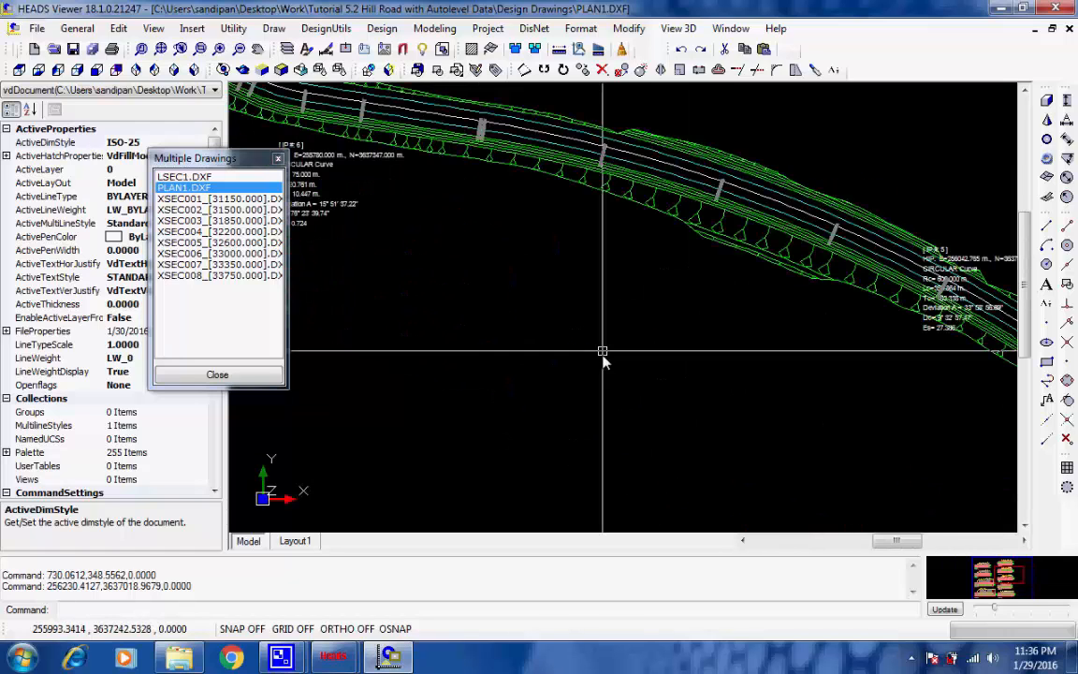
scroll(599, 354, down, 3)
middle_drag(634, 356, 809, 402)
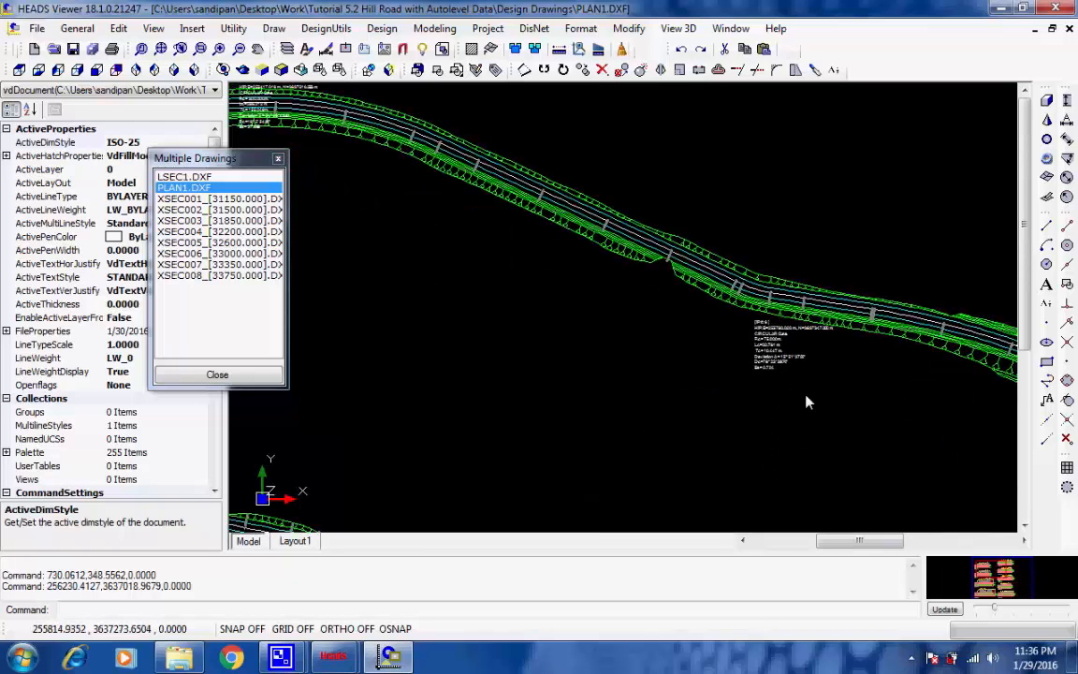
middle_drag(421, 308, 806, 432)
middle_drag(523, 389, 757, 366)
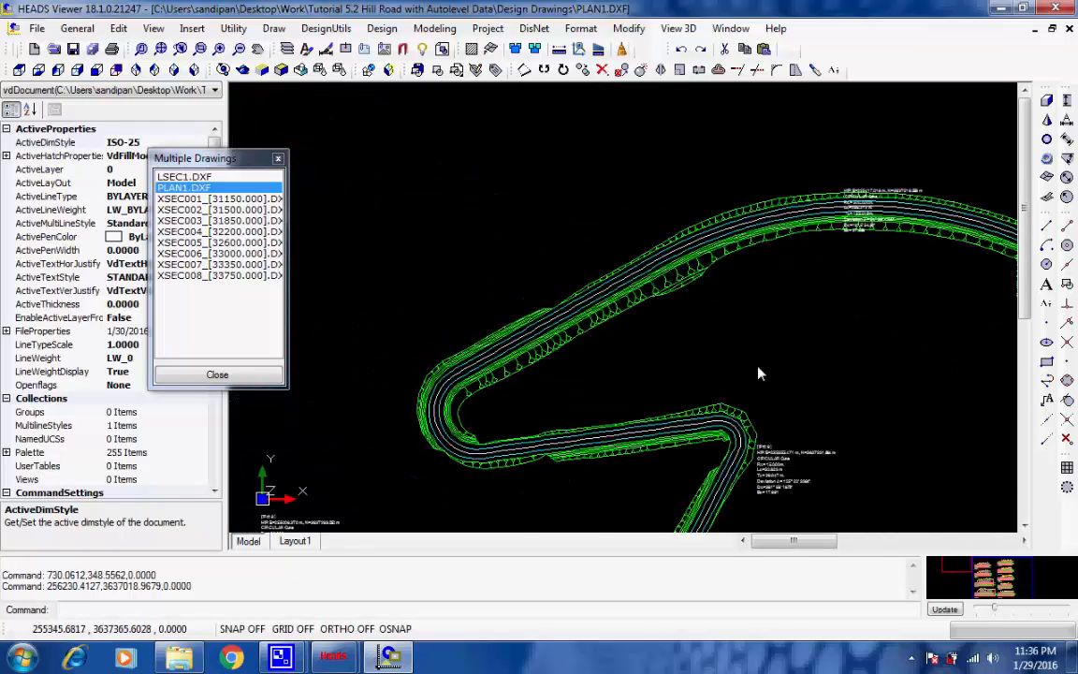
scroll(496, 444, up, 5)
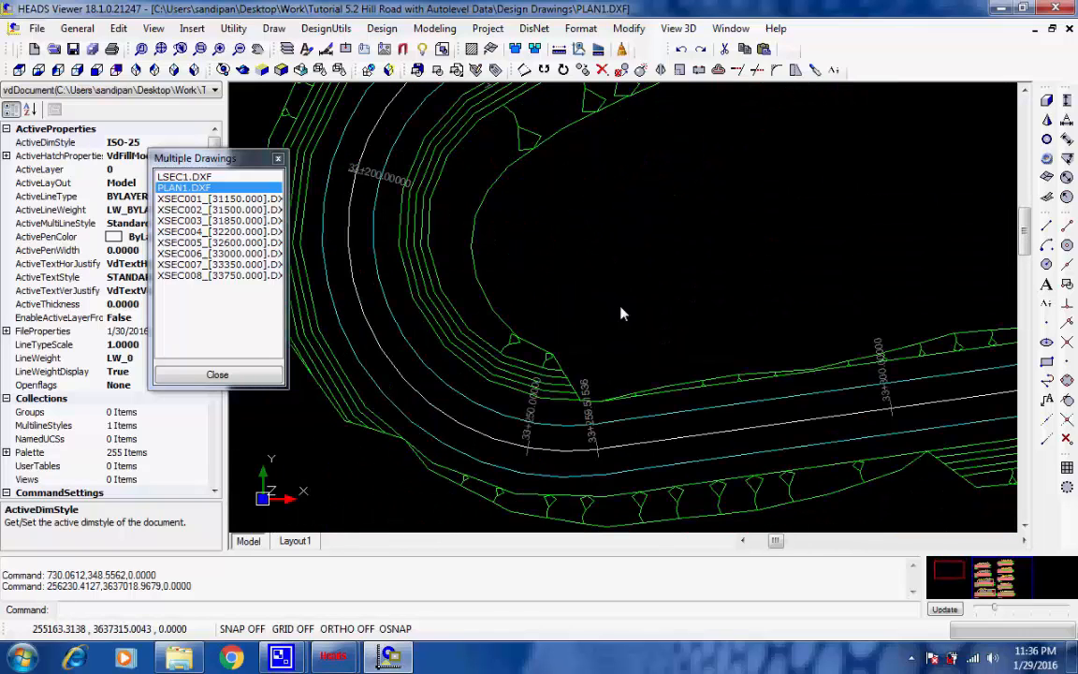
scroll(623, 314, up, 2)
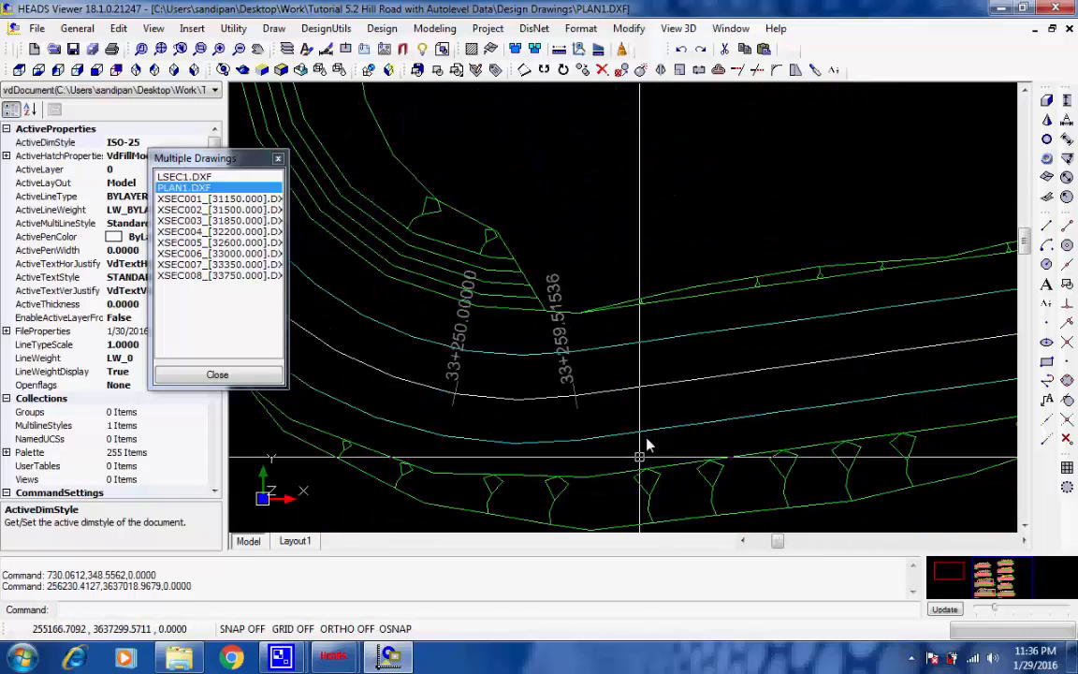
scroll(645, 445, down, 2)
scroll(688, 402, down, 1)
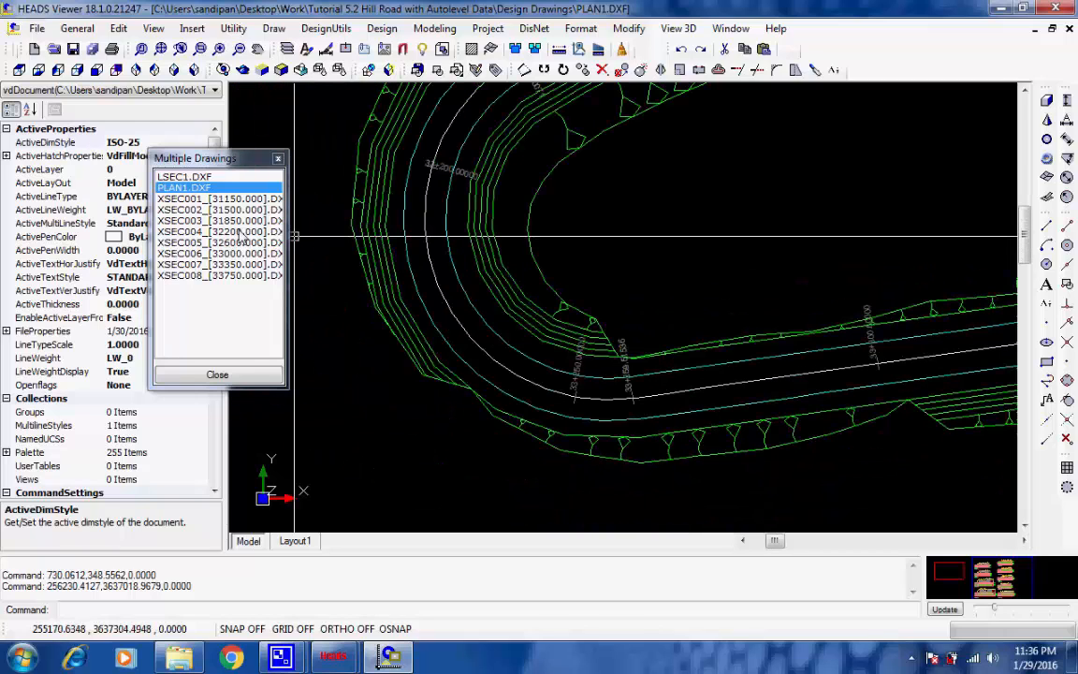
Display XSEC001_[31150.000] and examine individual cross sections with their proposed levels, existing levels and offsets.
click(189, 200)
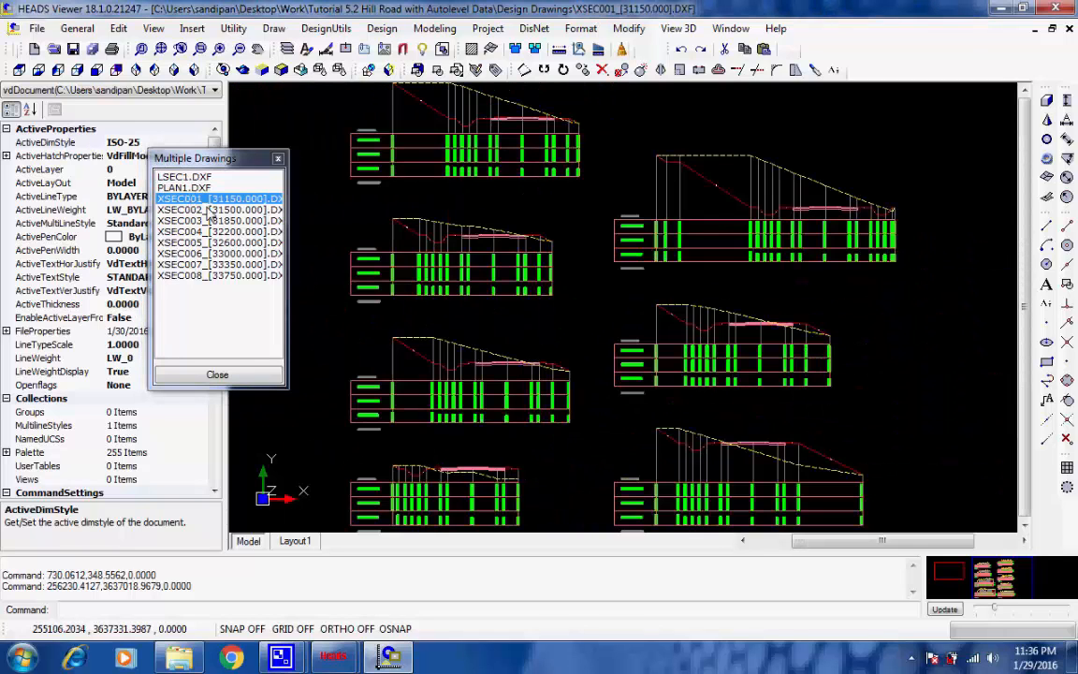
click(774, 413)
scroll(775, 413, up, 4)
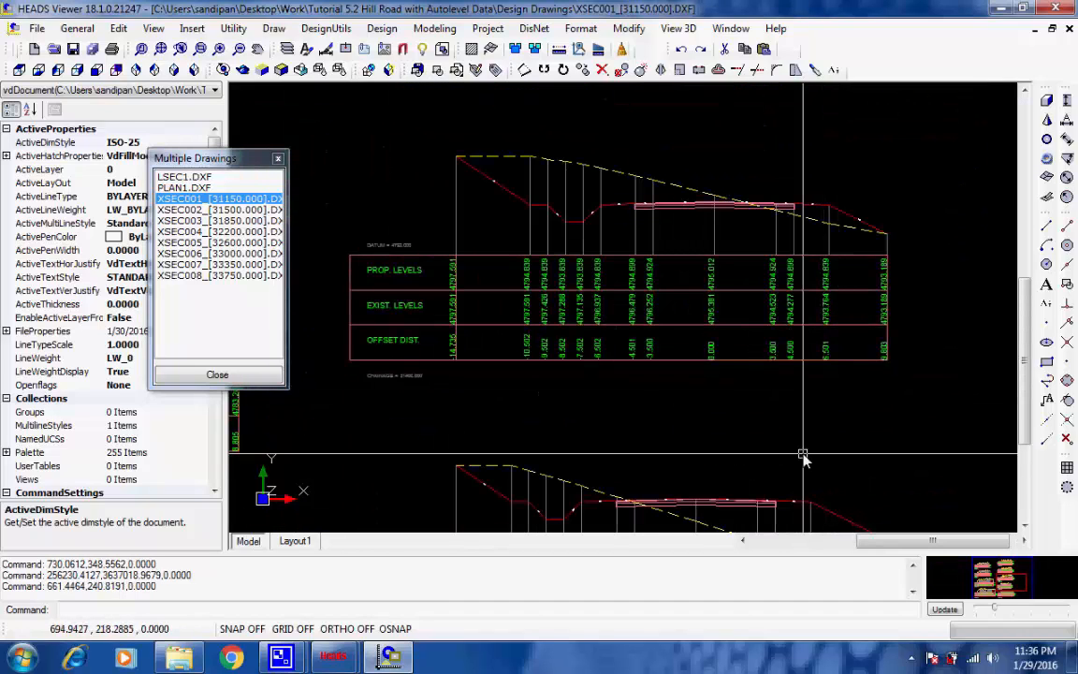
middle_drag(799, 444, 745, 243)
scroll(679, 367, up, 2)
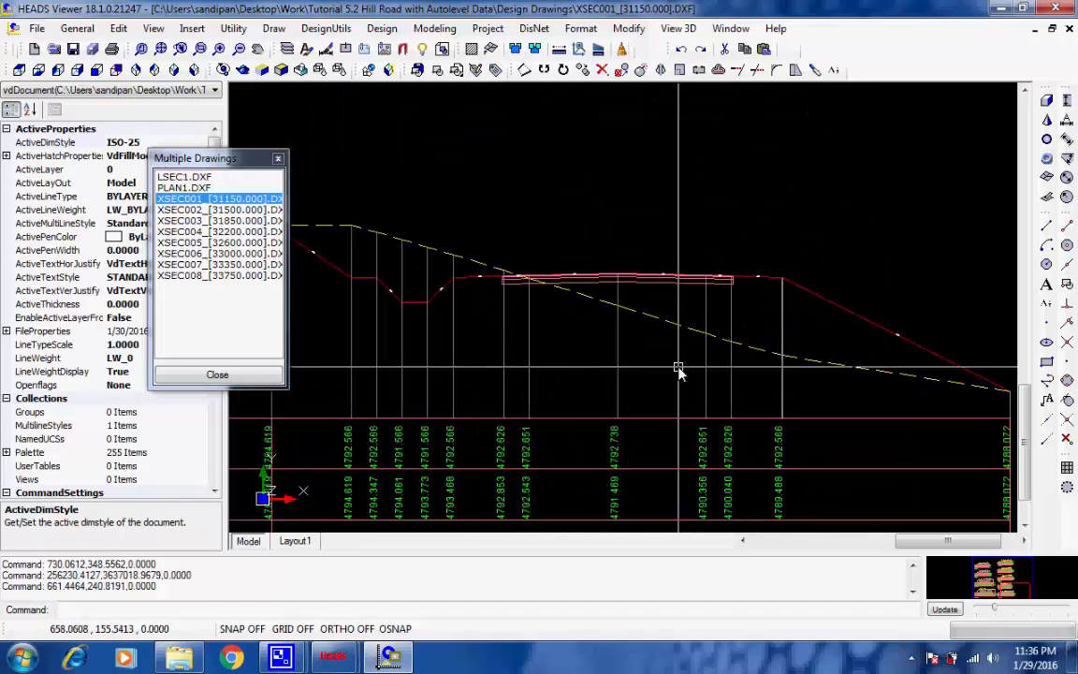
Examine the cross section layout in XSEC001_[31150.000] and the levels and offsets of the wide cutting section.
scroll(678, 370, down, 1)
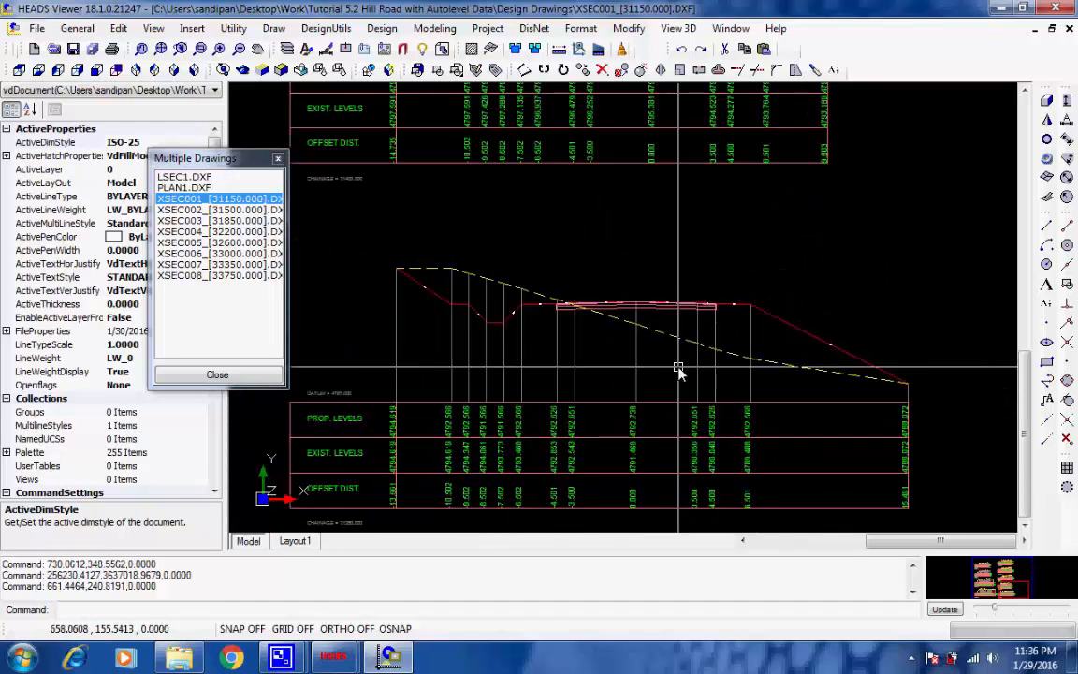
scroll(679, 370, down, 2)
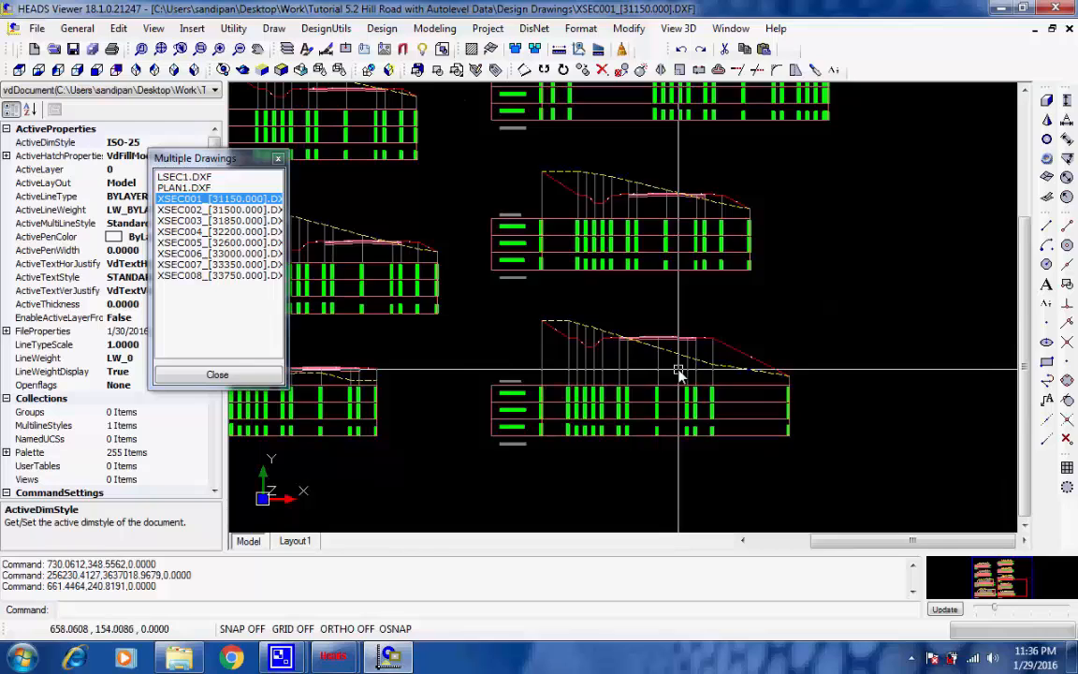
scroll(678, 373, down, 1)
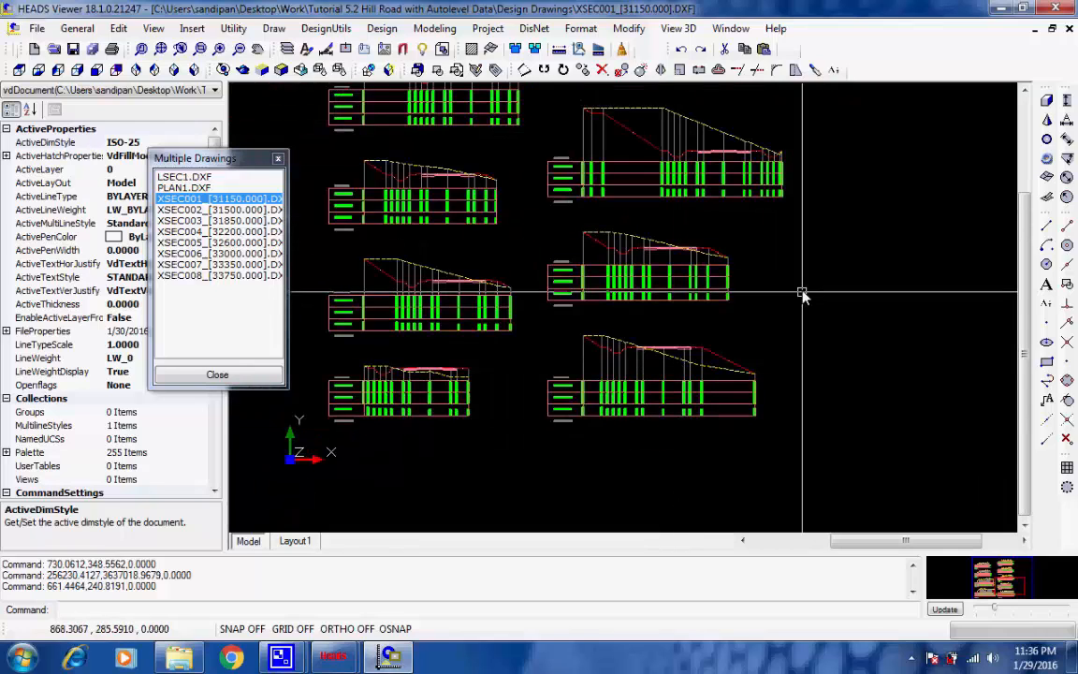
middle_drag(802, 288, 823, 435)
scroll(779, 307, up, 3)
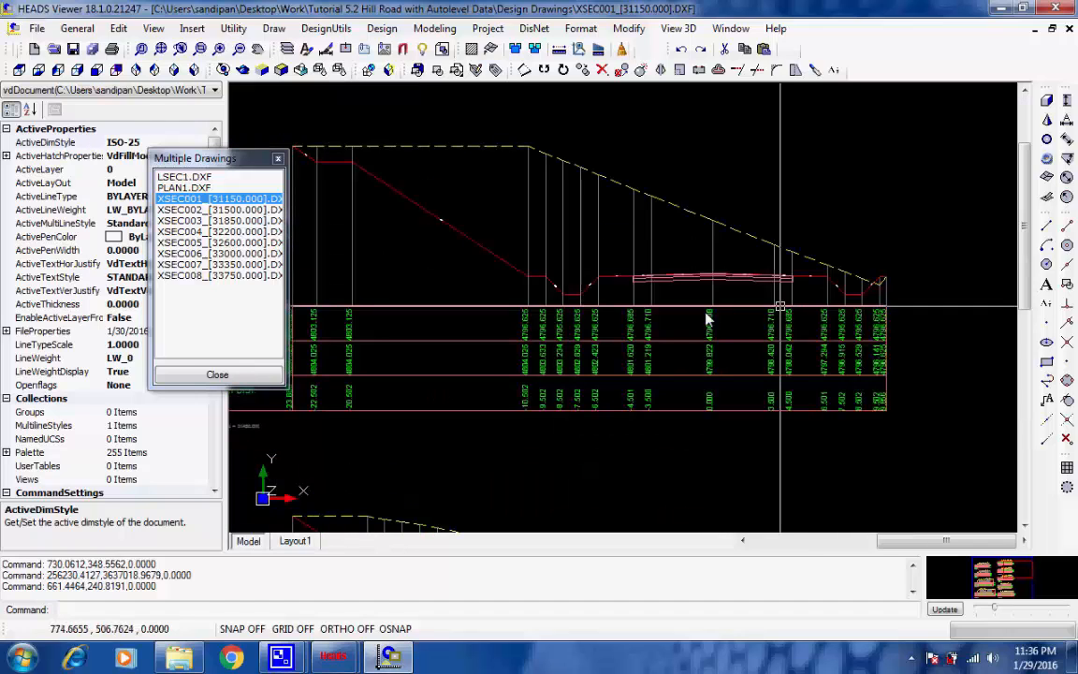
scroll(707, 320, down, 4)
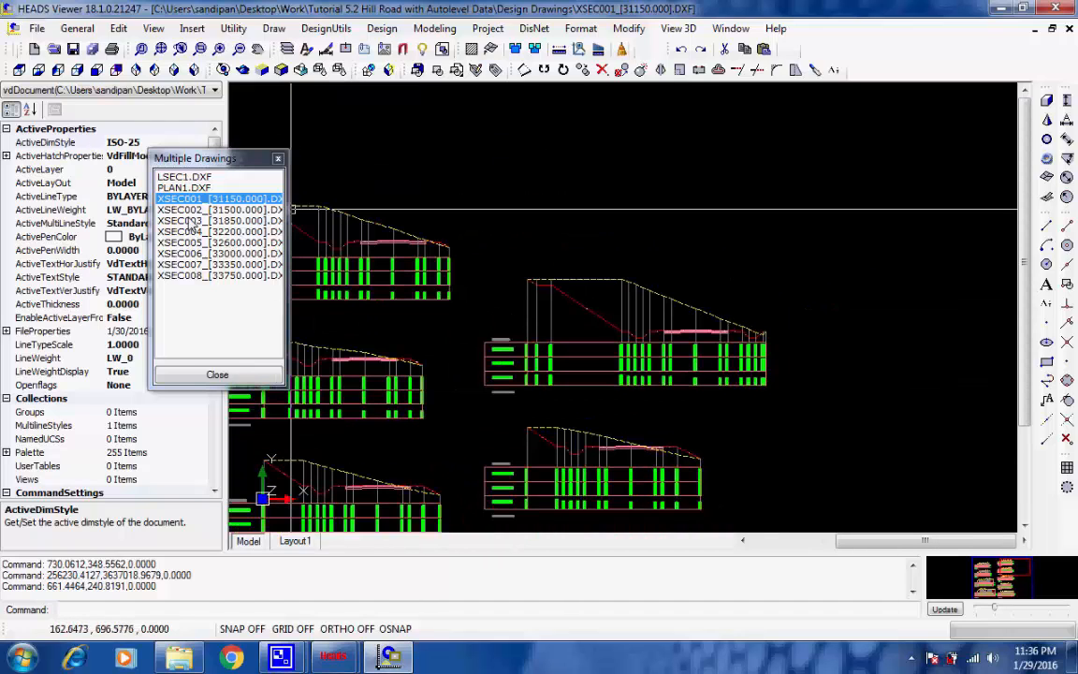
Display the cross section drawings XSEC002_[31500.000] through XSEC008_[33750.000] one after another to review each sheet.
click(192, 211)
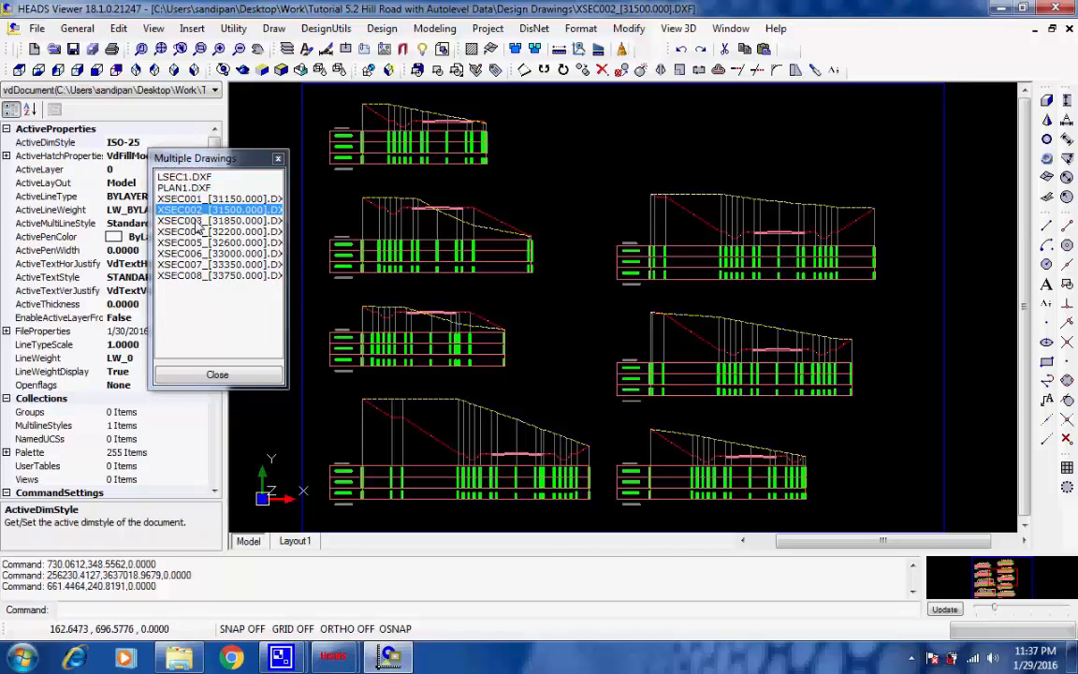
click(198, 221)
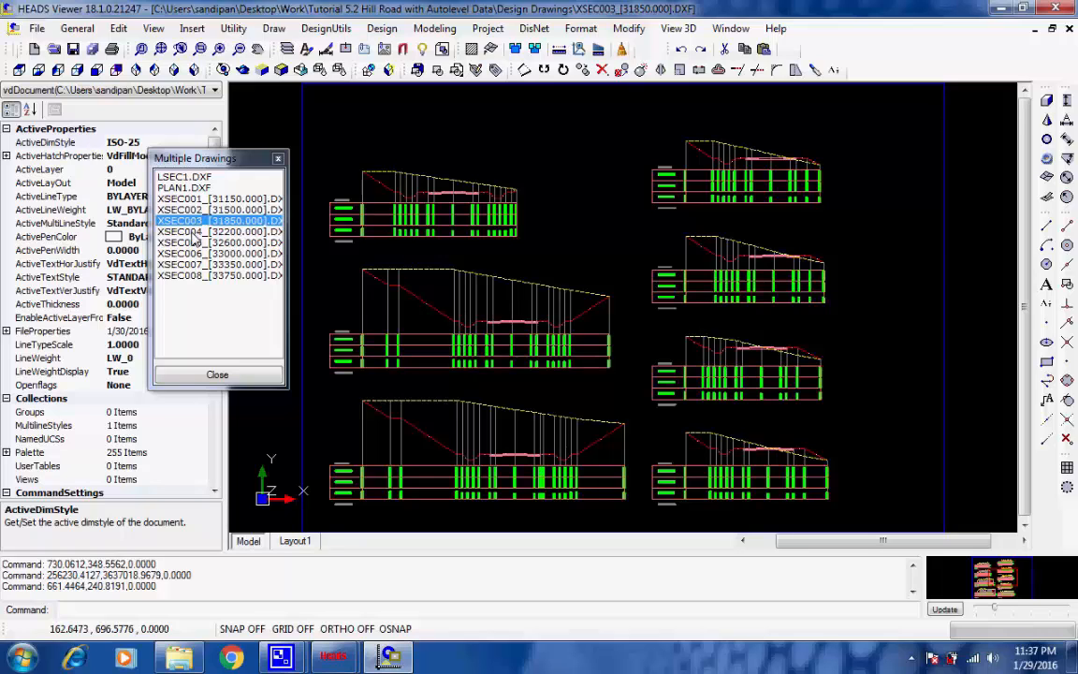
click(193, 232)
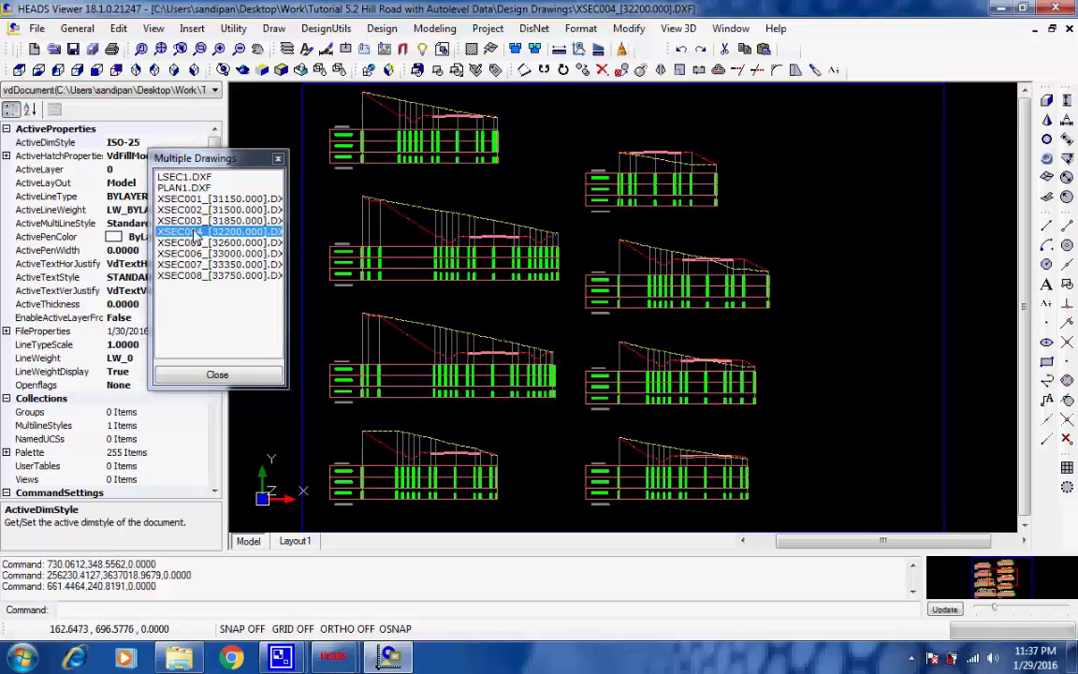
click(196, 243)
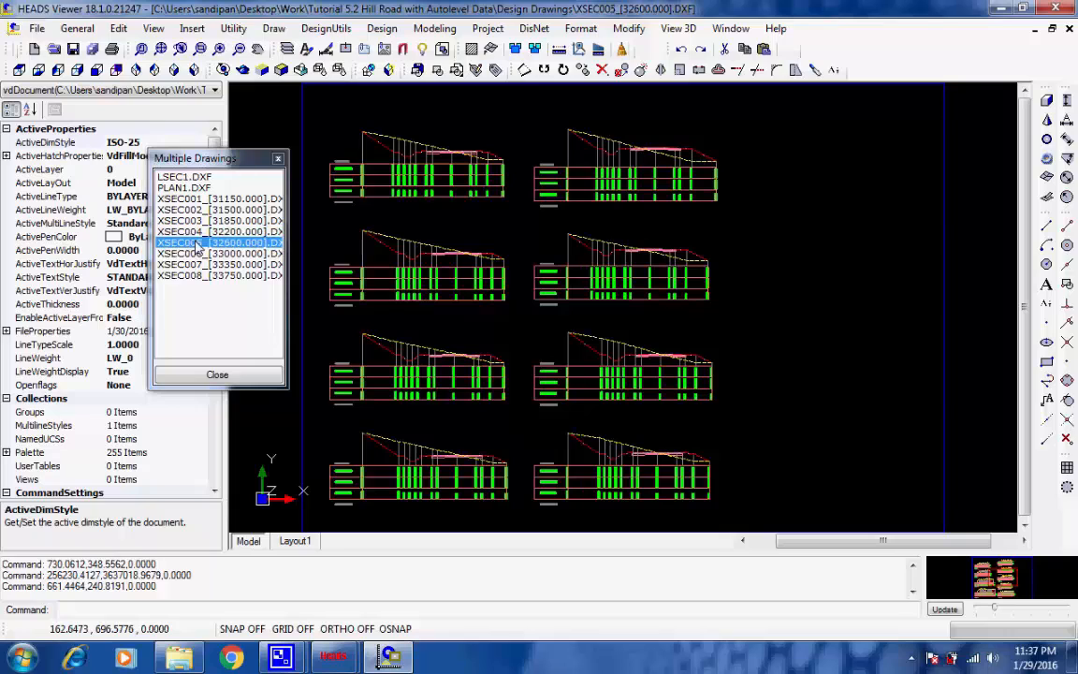
click(196, 255)
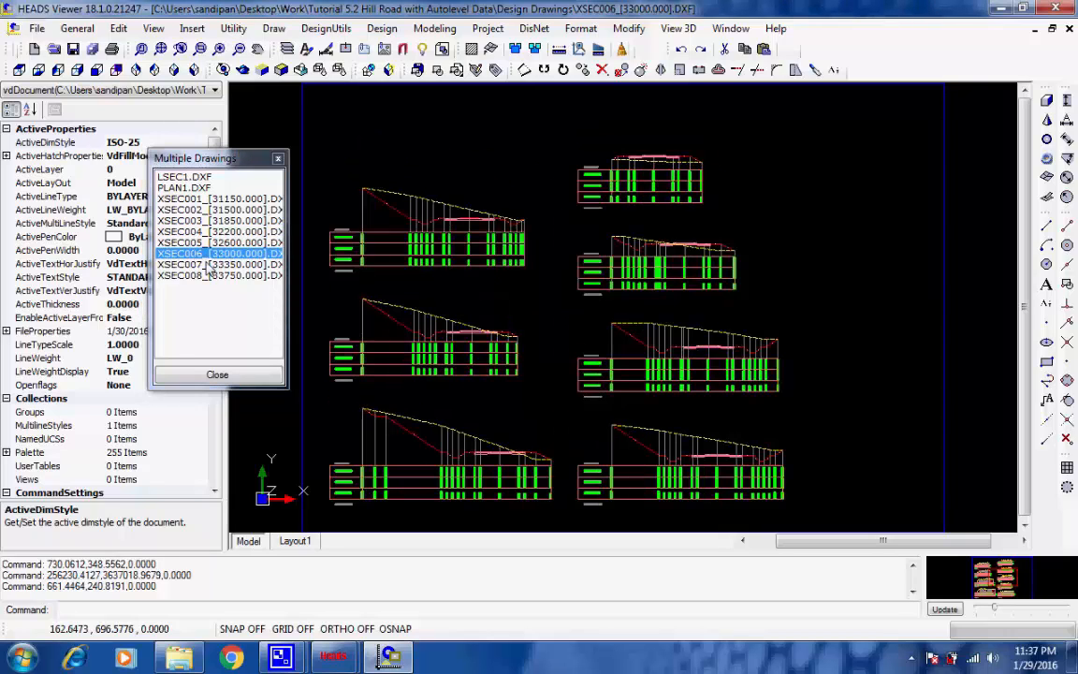
click(194, 265)
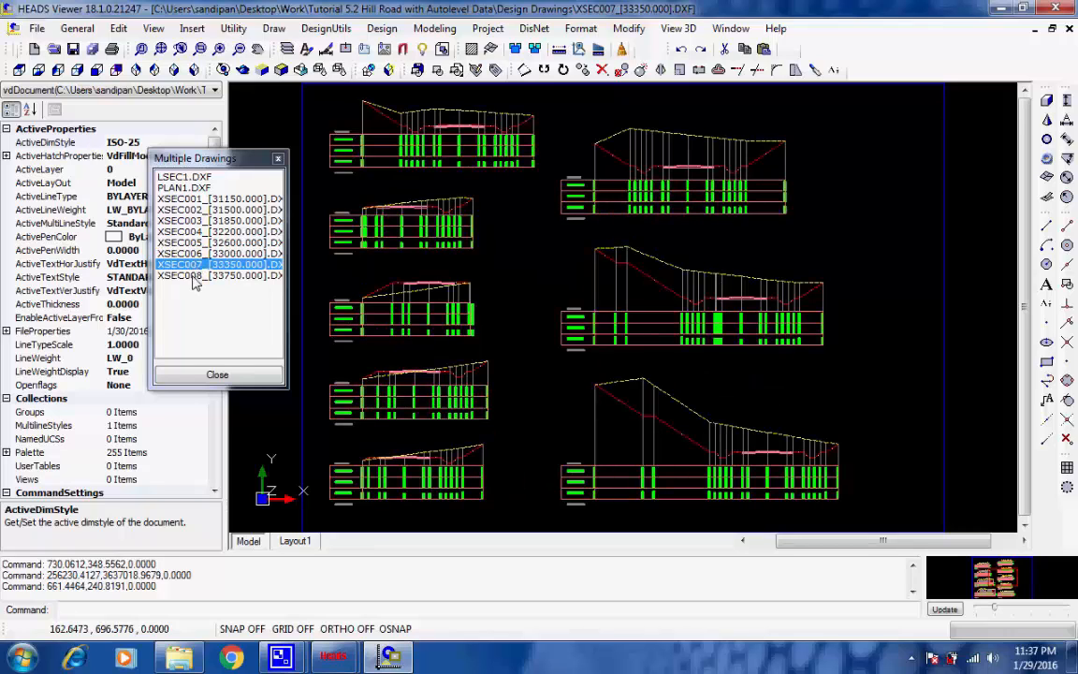
click(193, 277)
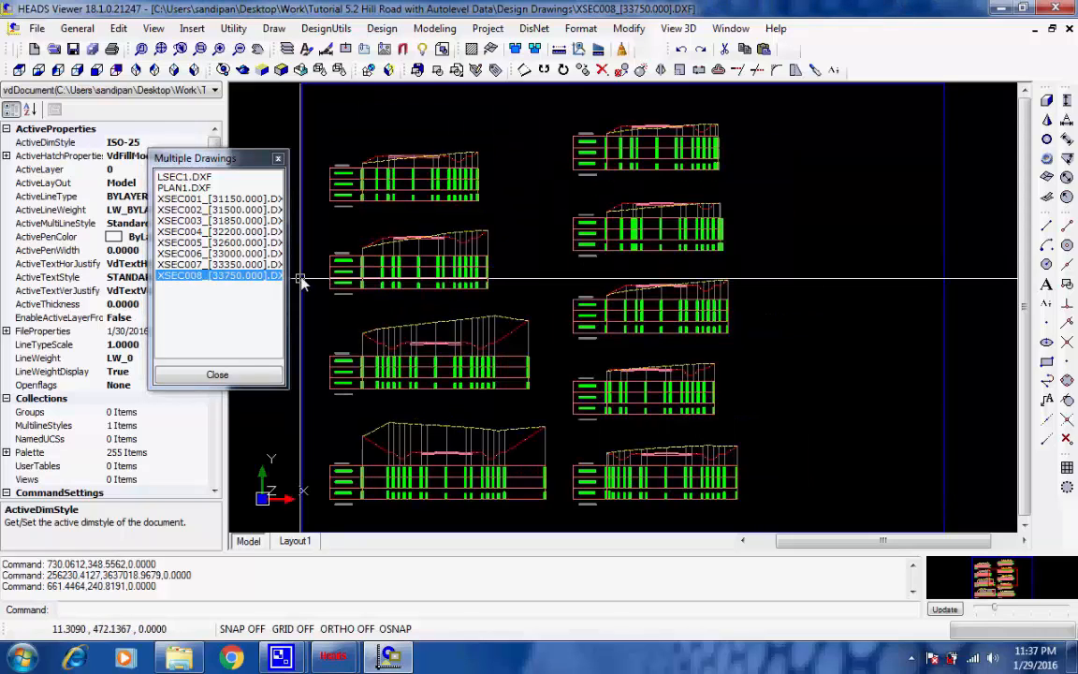
Start saving the XSEC008_[33750.000] drawing under another format and list the available file types.
click(37, 31)
click(98, 154)
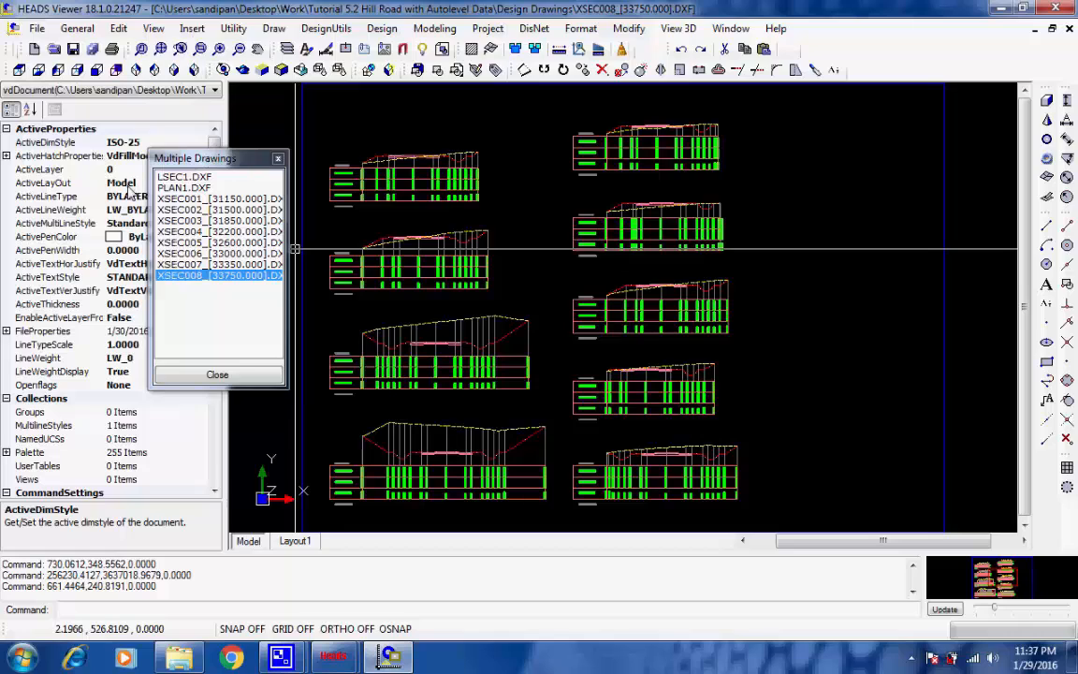
click(672, 390)
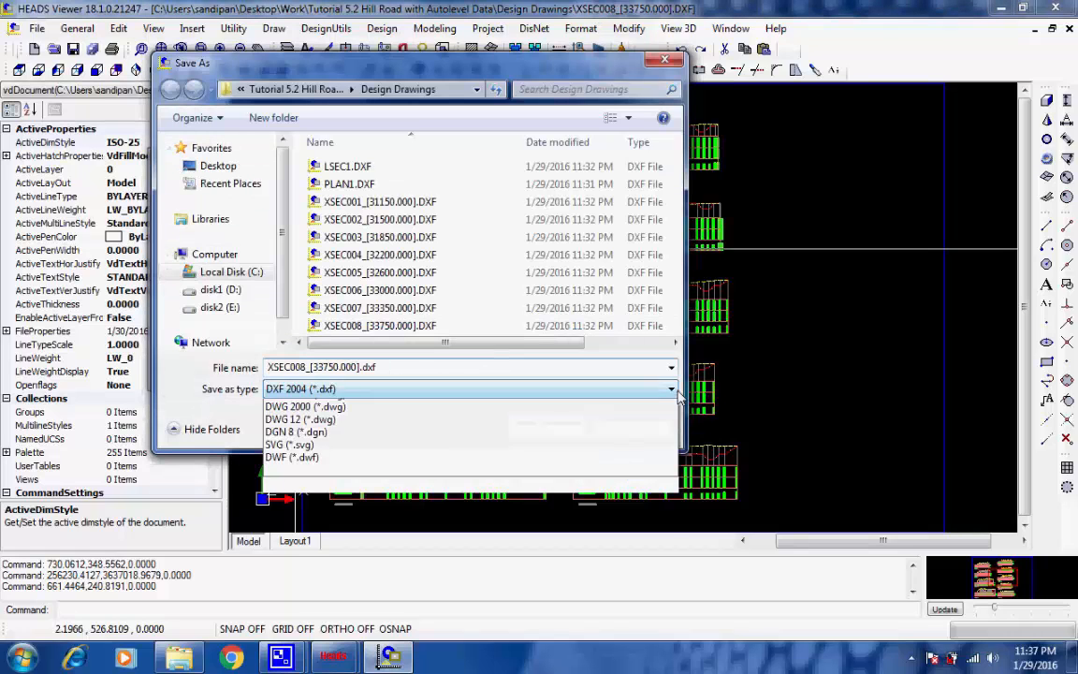